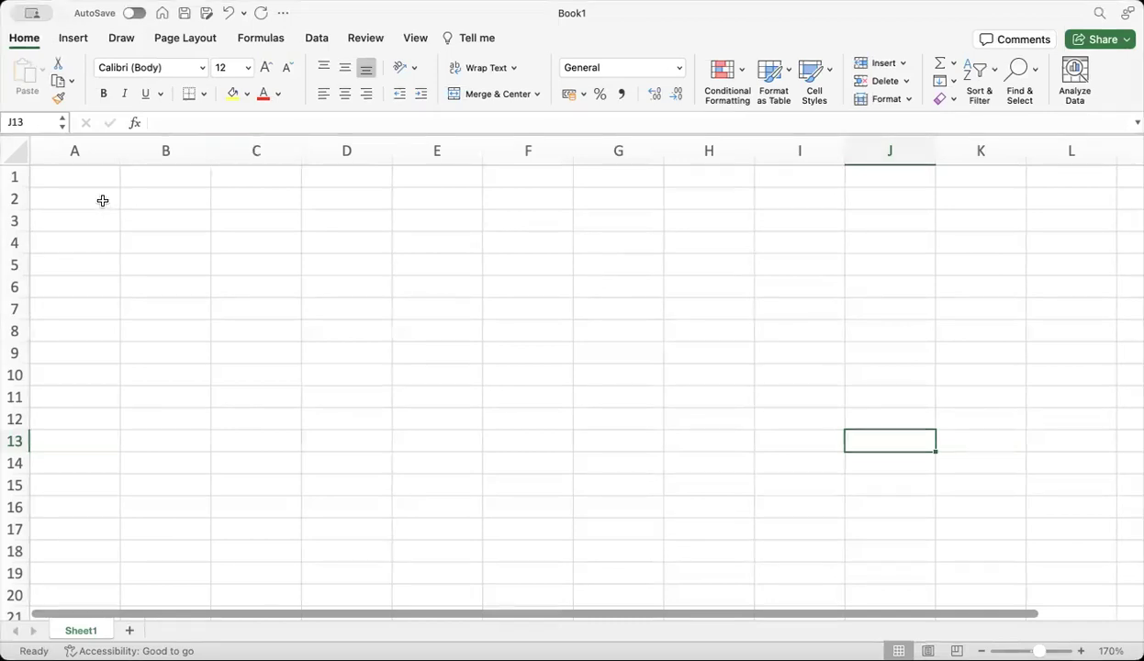
Enter 'Weighted Average Cost of Capital (WACC) = WE RE + WD RD (1-Tax)' in B2
click(134, 197)
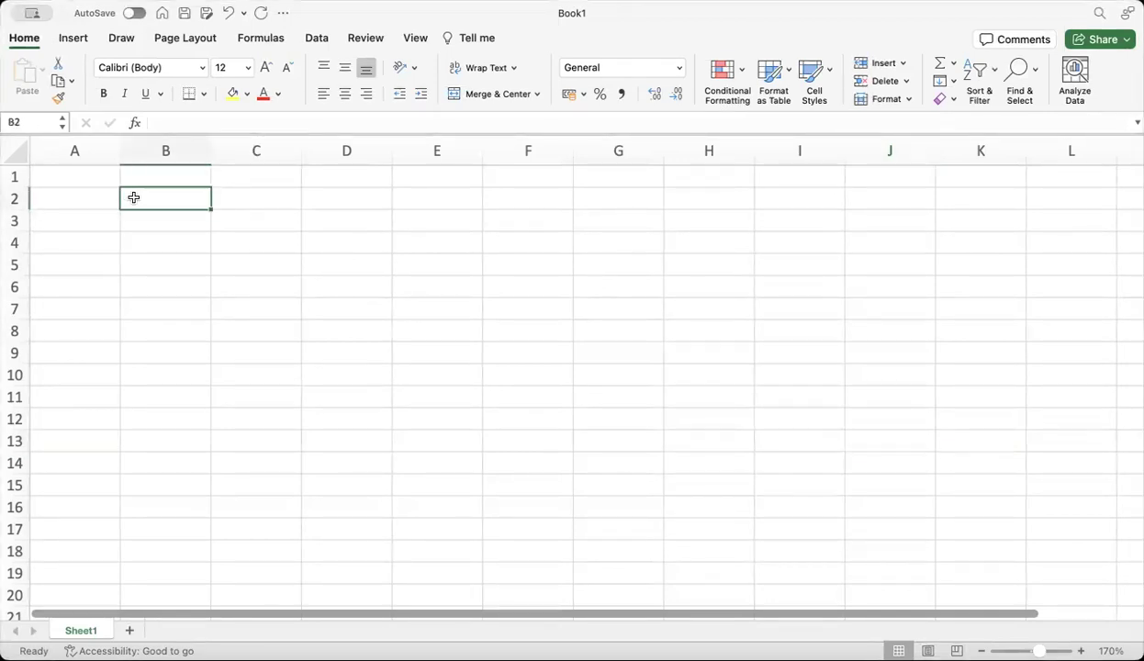
text(W)
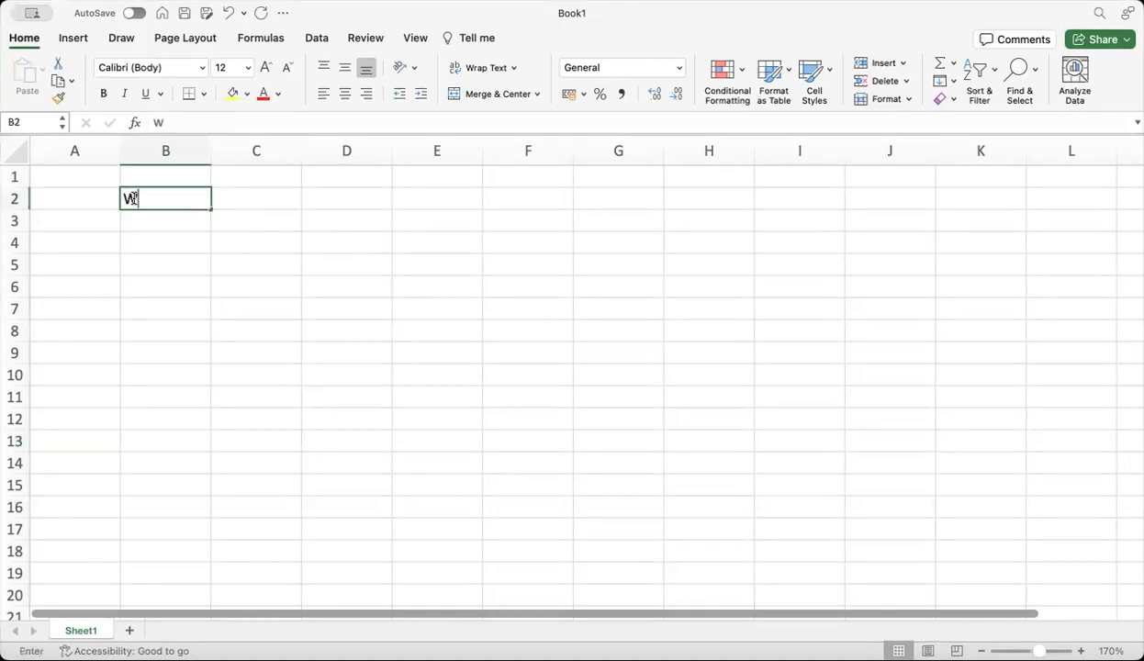
text(eighted )
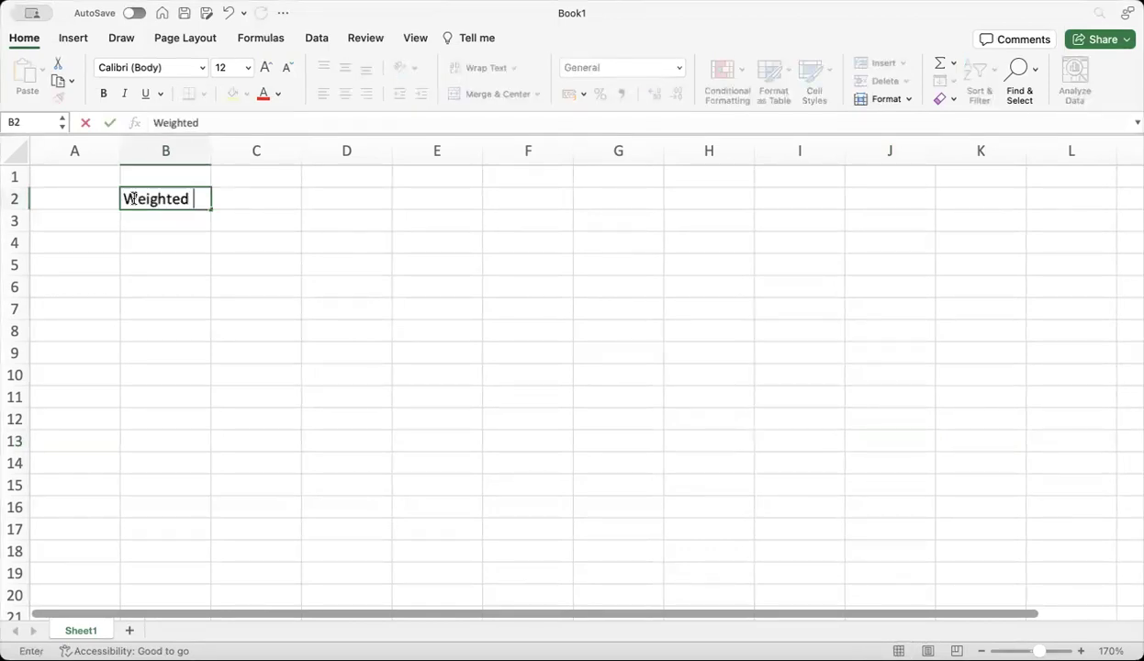
text(Average )
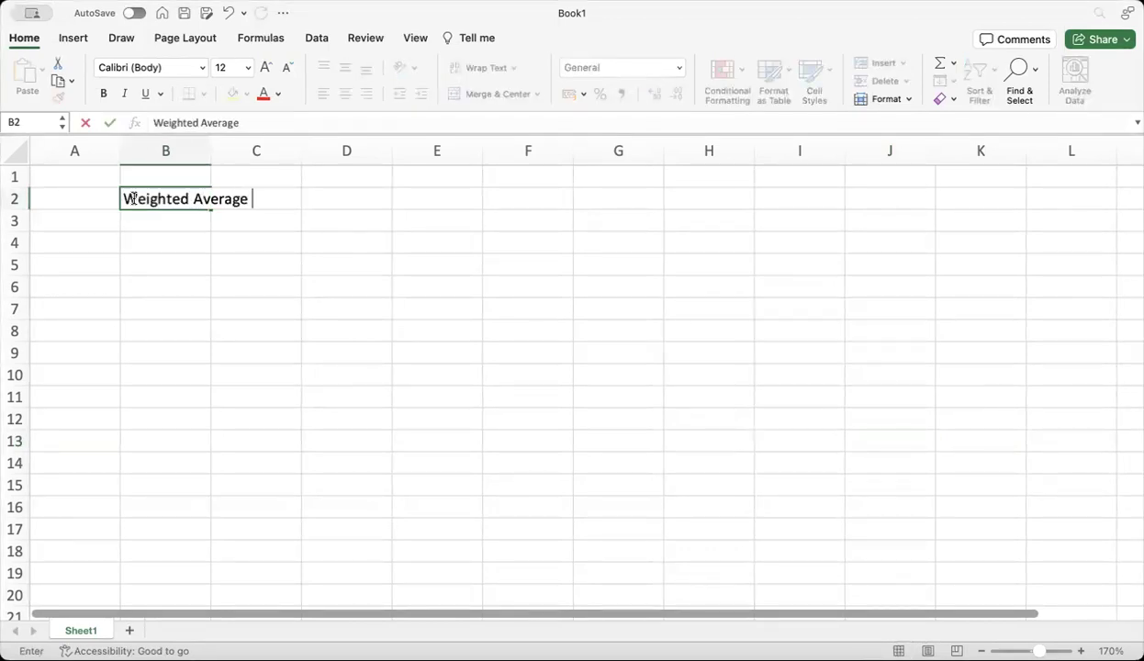
text(Cost of)
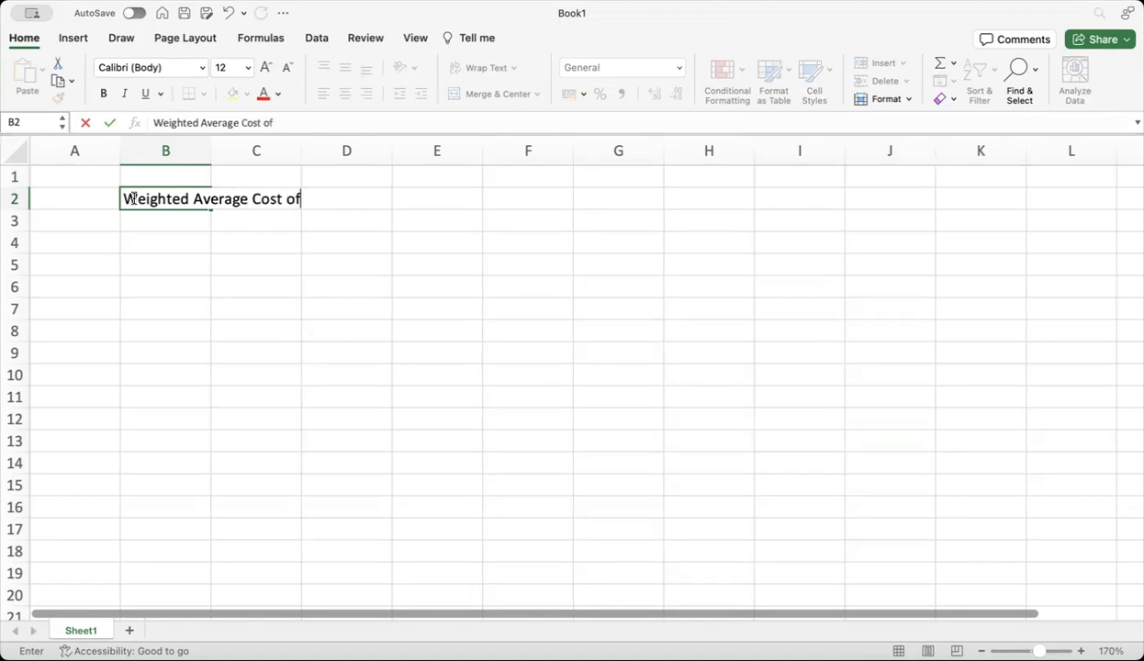
text( Capital =)
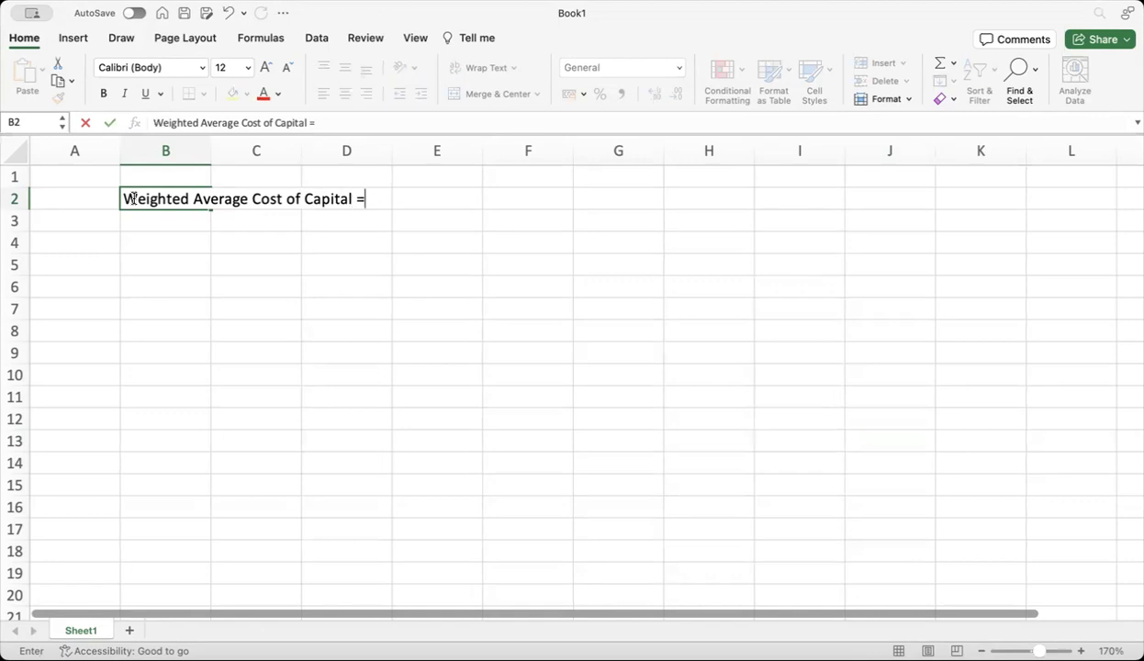
key(BackSpace)
text((WACC) =)
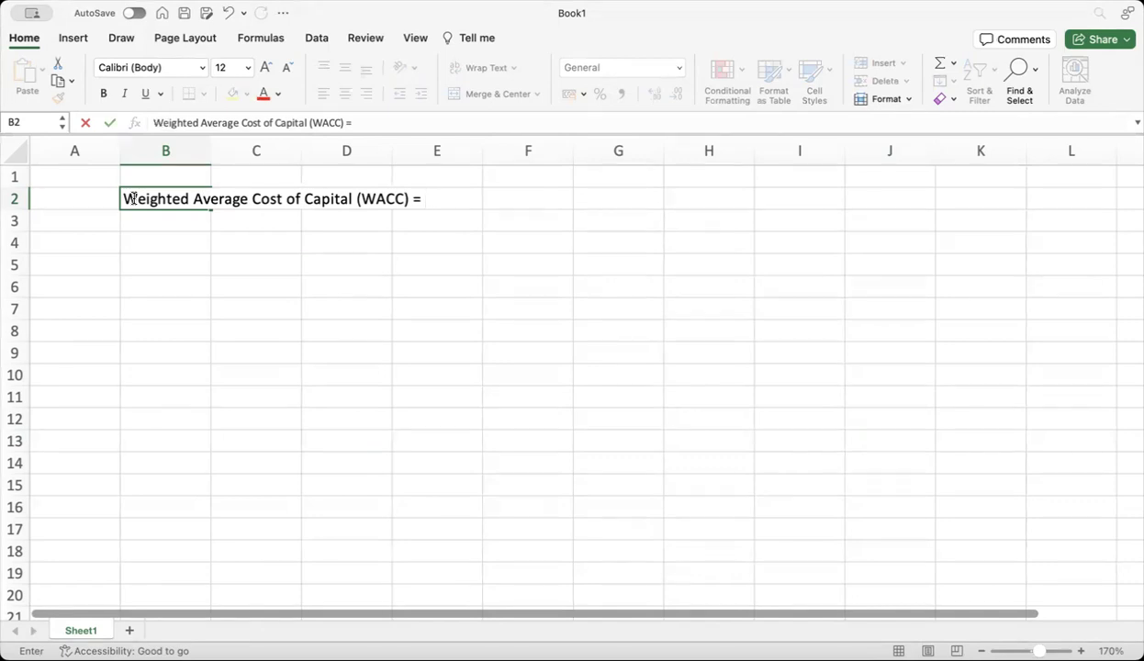
text(W)
text(E RE + )
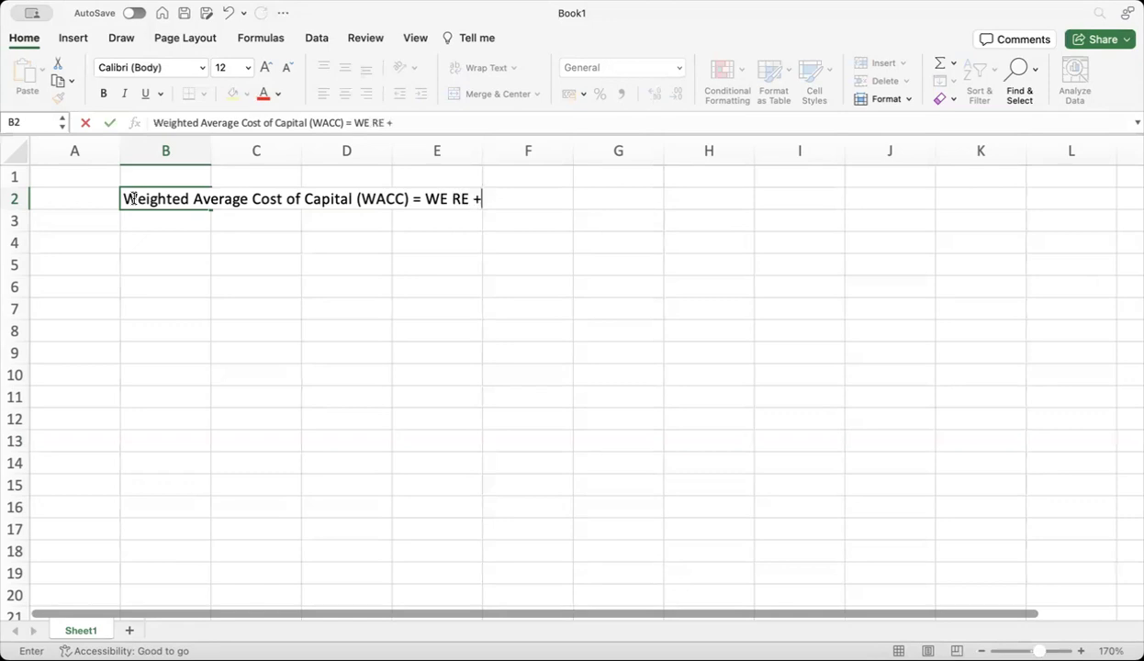
text(WD RD)
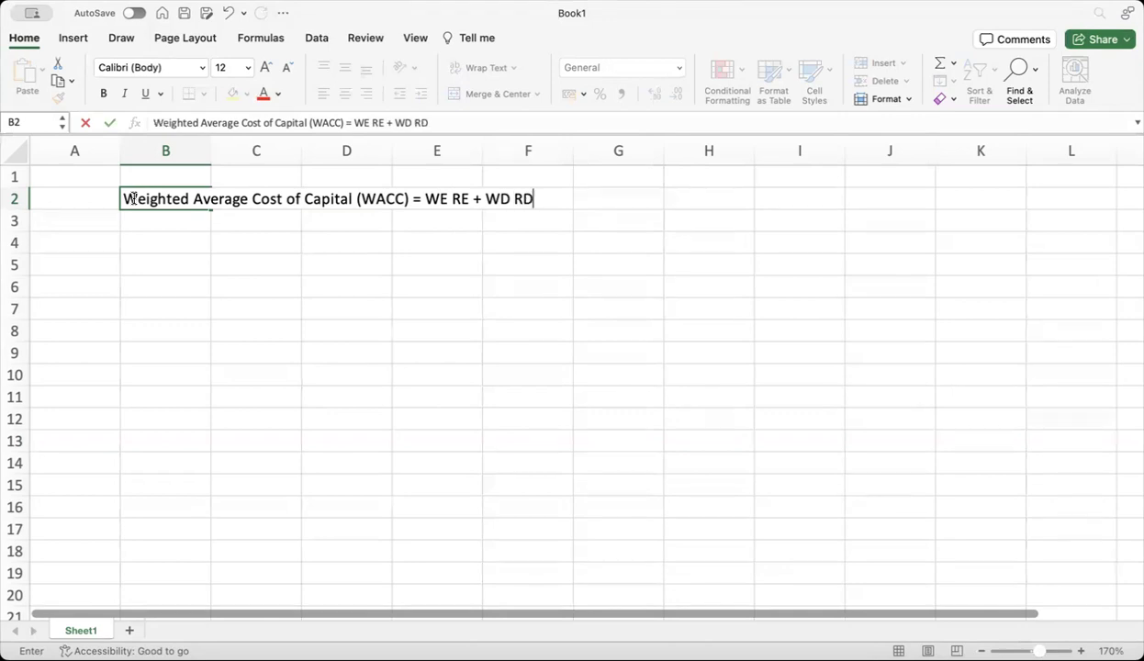
text( (1-Tax))
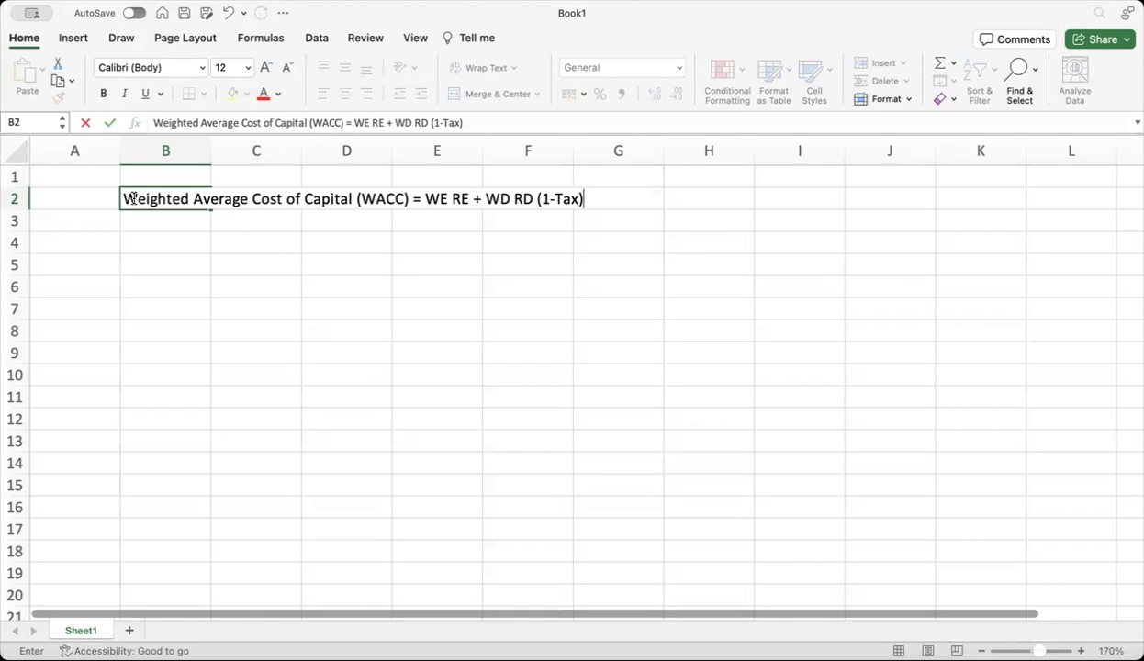
key(Return)
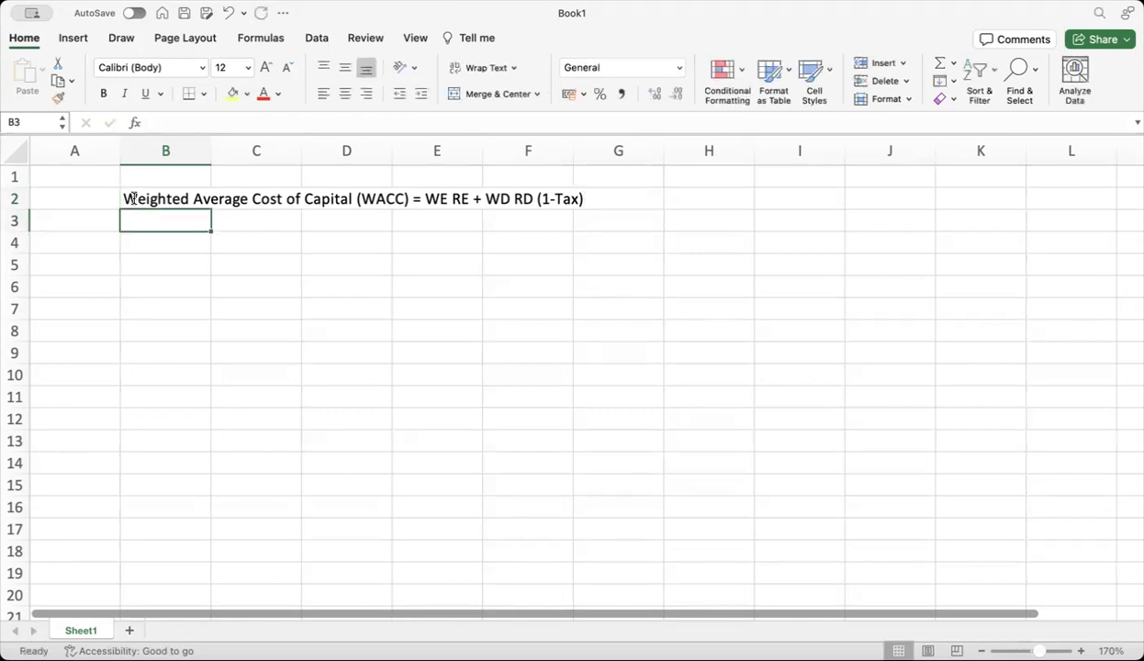
Type the 'Dividend Growth Model' heading in B4, correcting the 'Gorwth' typo
click(153, 239)
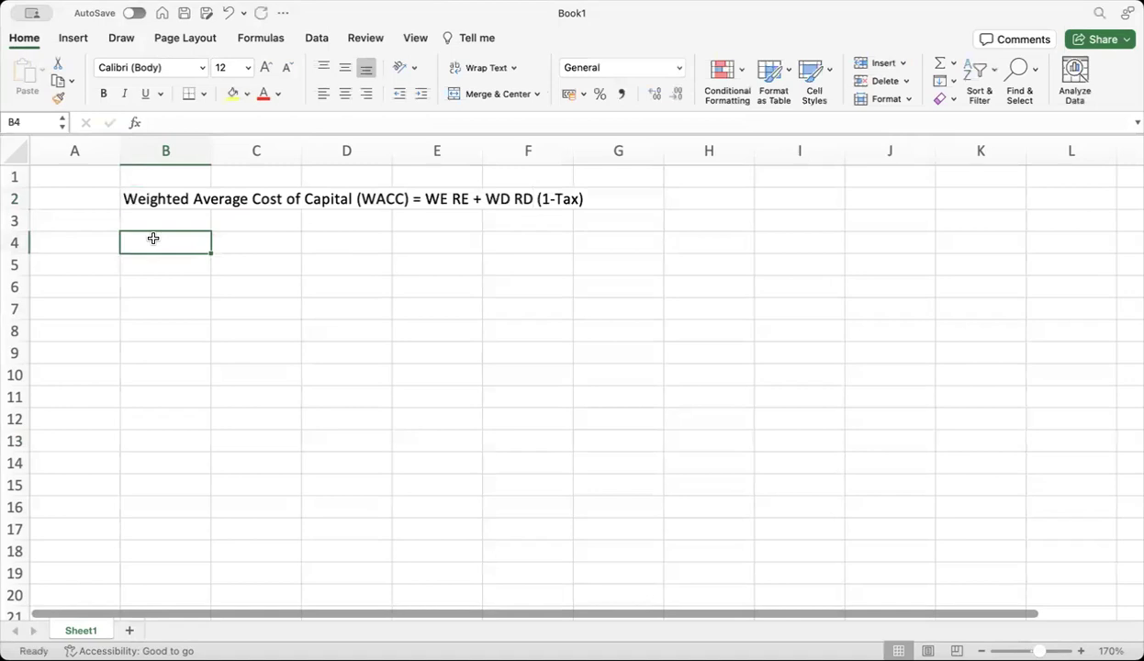
text(Divi)
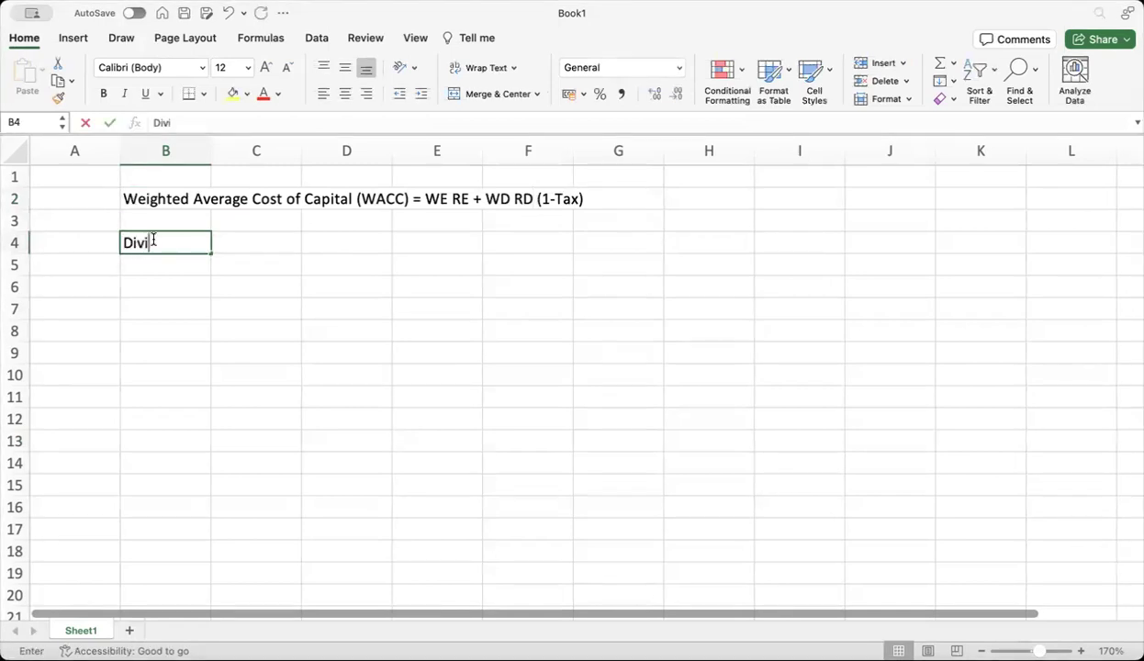
text(dend )
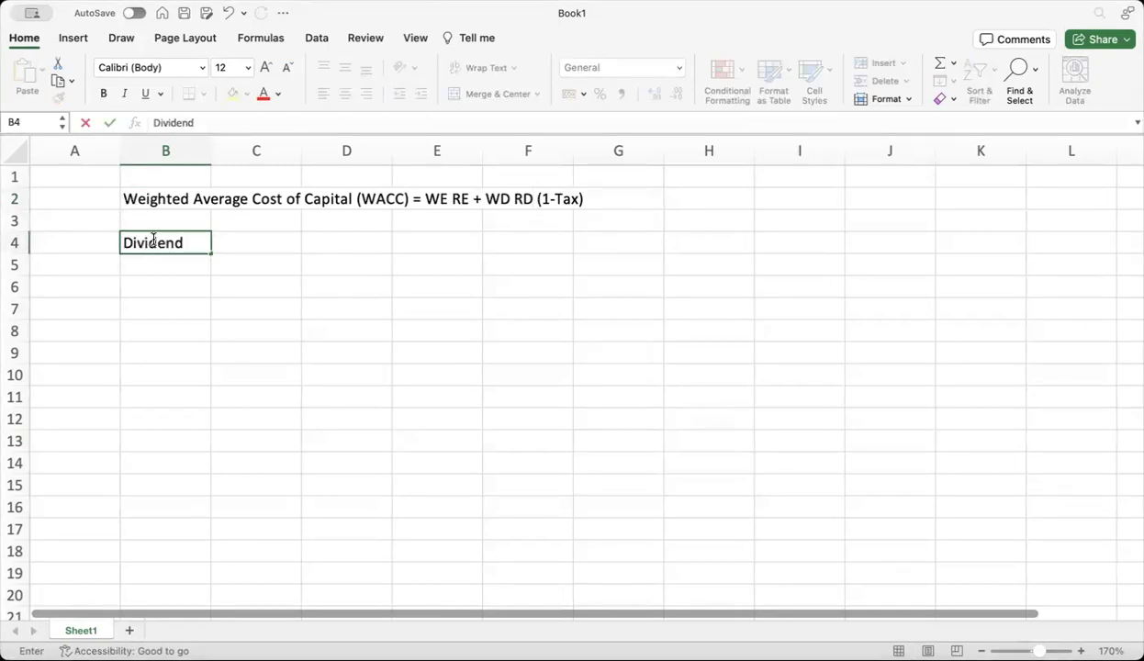
text(Gorwth Model)
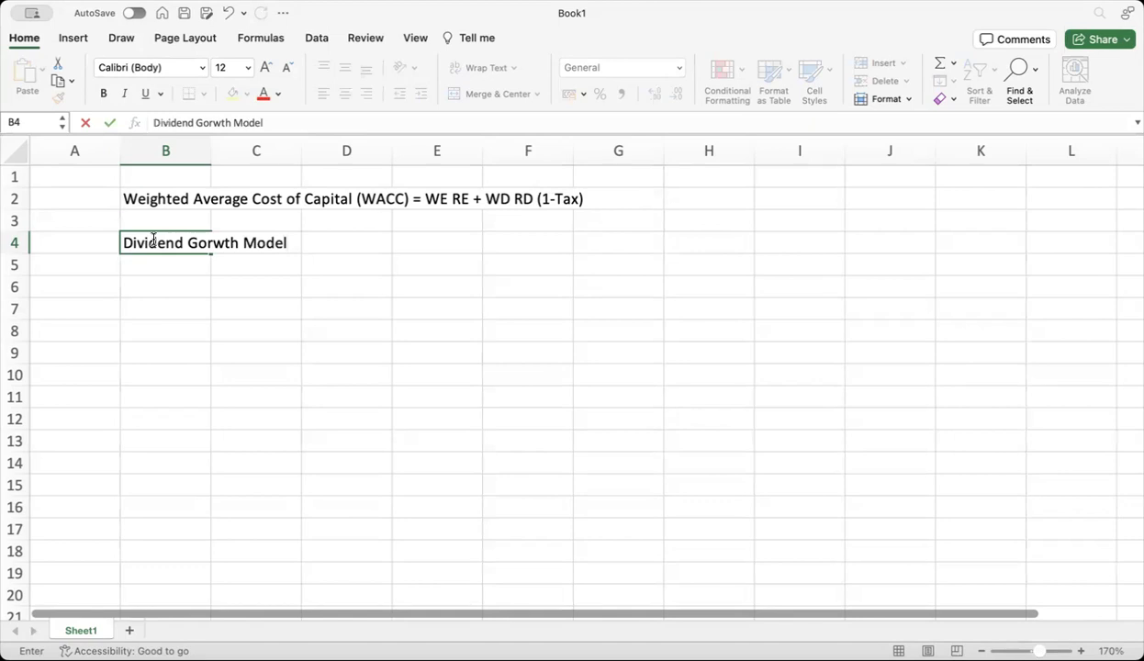
click(153, 238)
key(BackSpace)
key(BackSpace)
key(BackSpace)
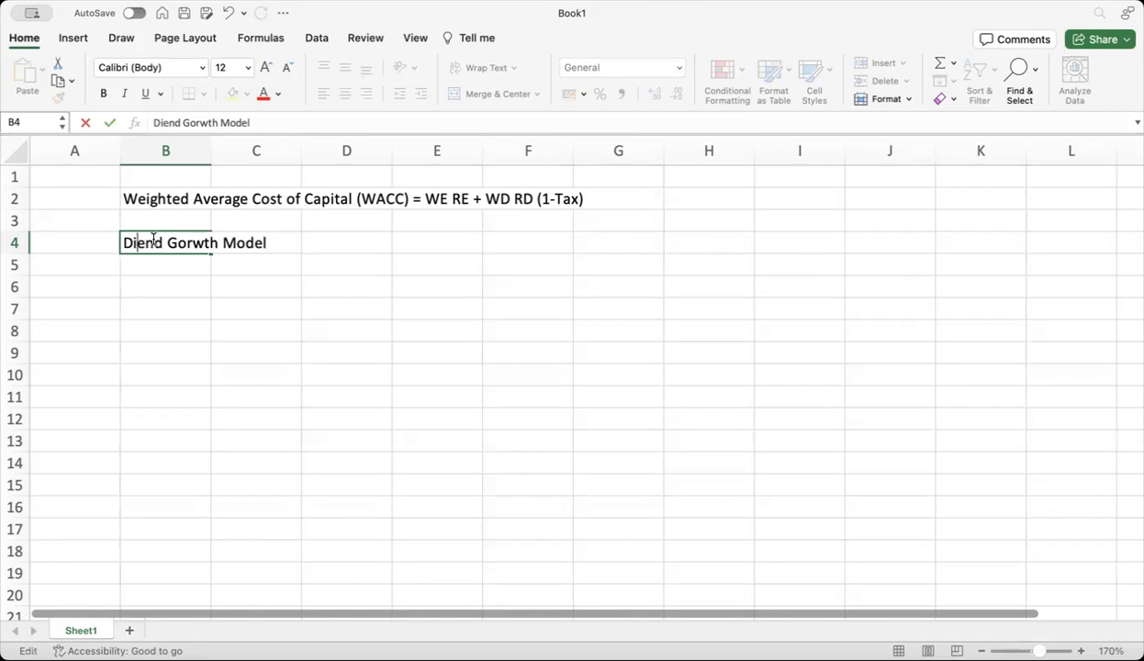
text(viden)
key(BackSpace)
key(BackSpace)
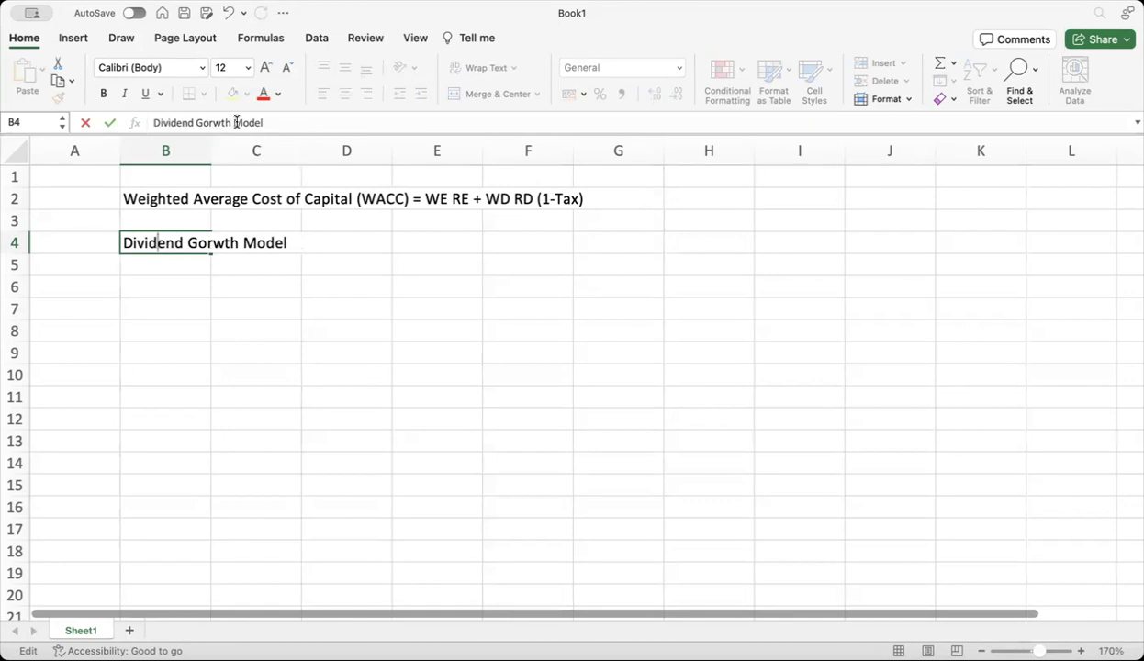
click(197, 122)
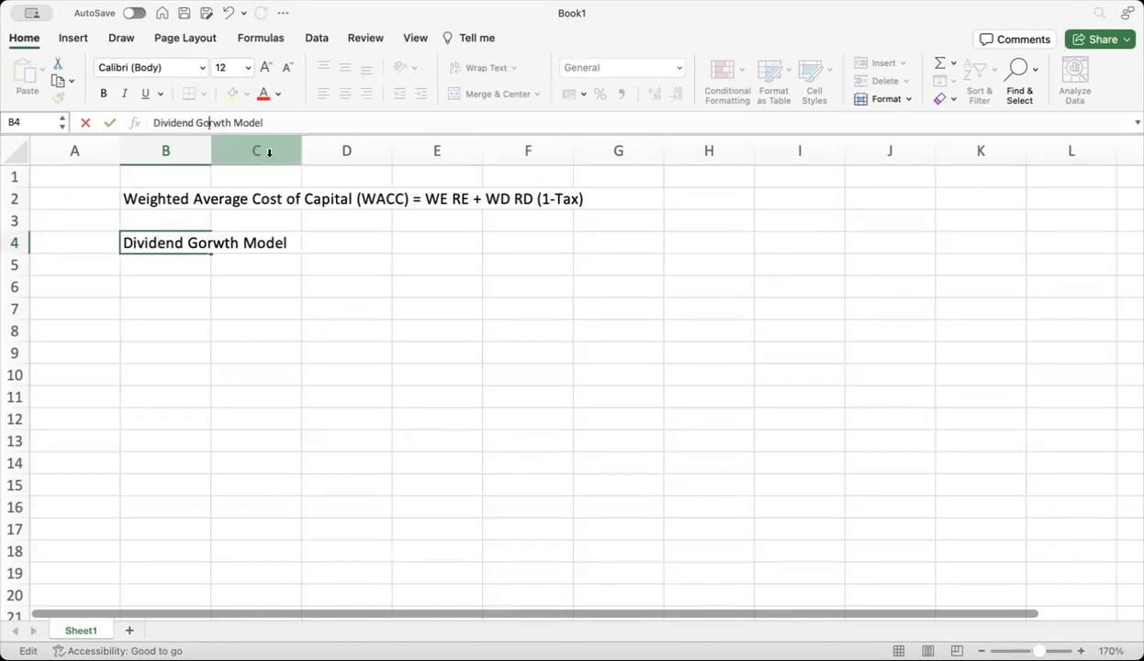
key(BackSpace)
key(Right)
text(o)
Enter 'RE = (D1/P)+g' in B5
click(190, 267)
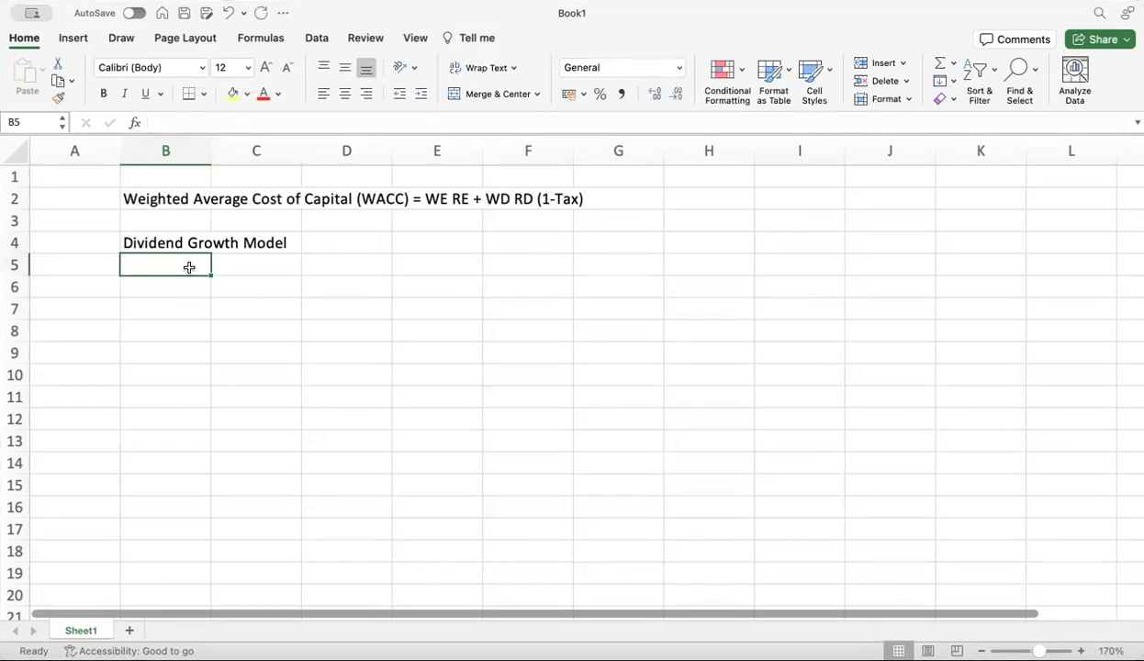
text(R)
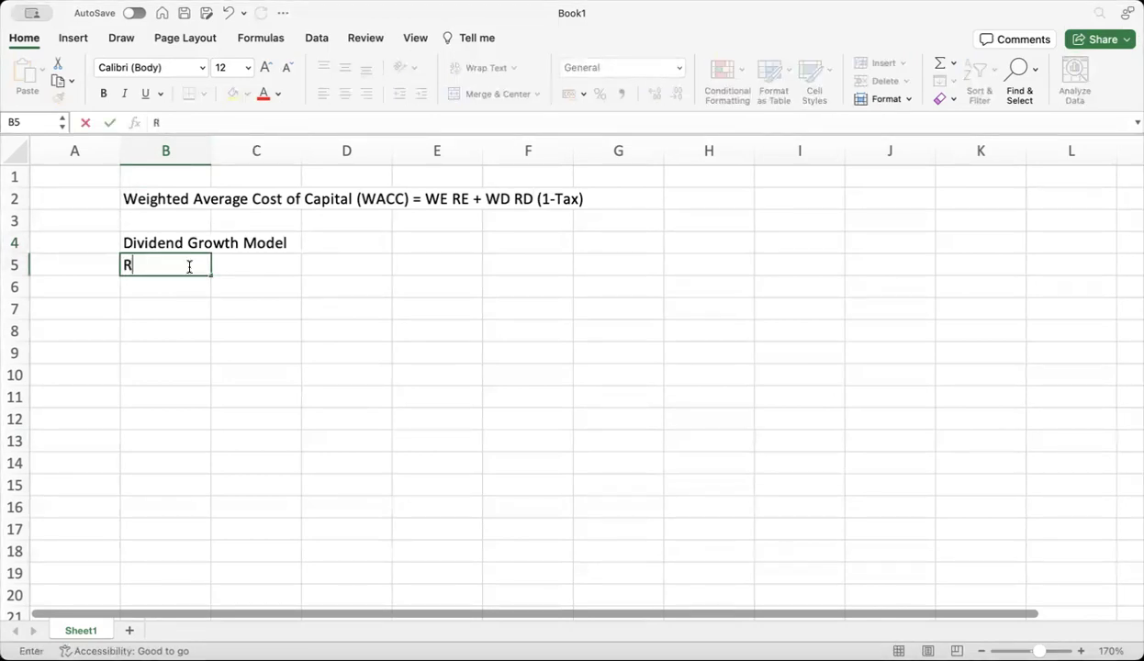
text(E = (D1/P)+g)
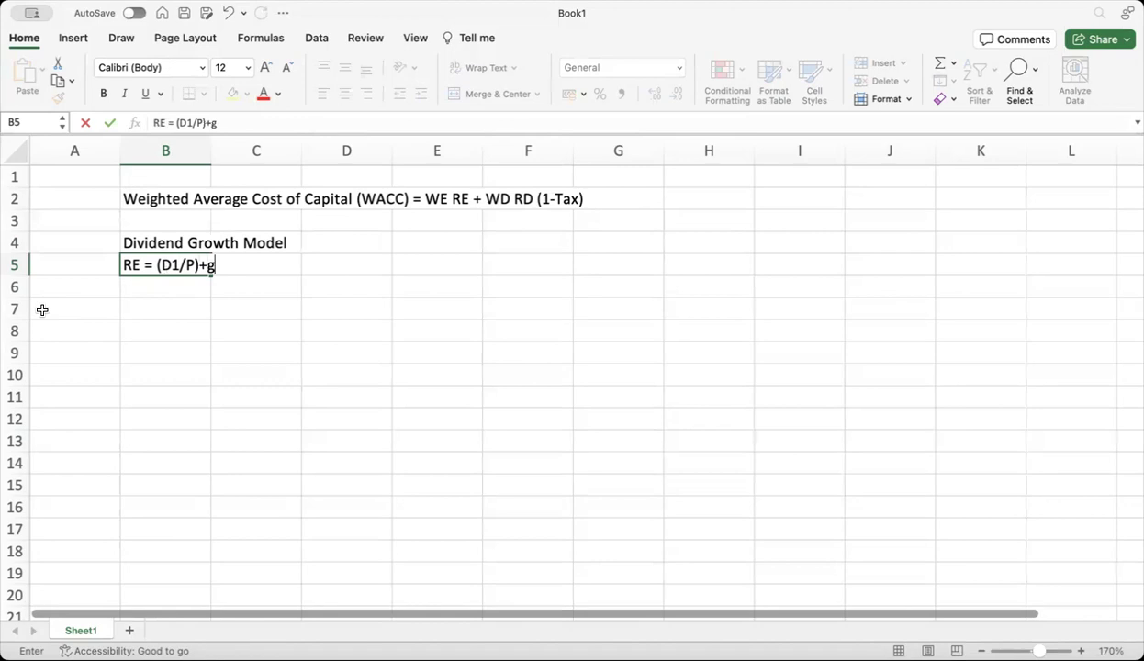
key(Return)
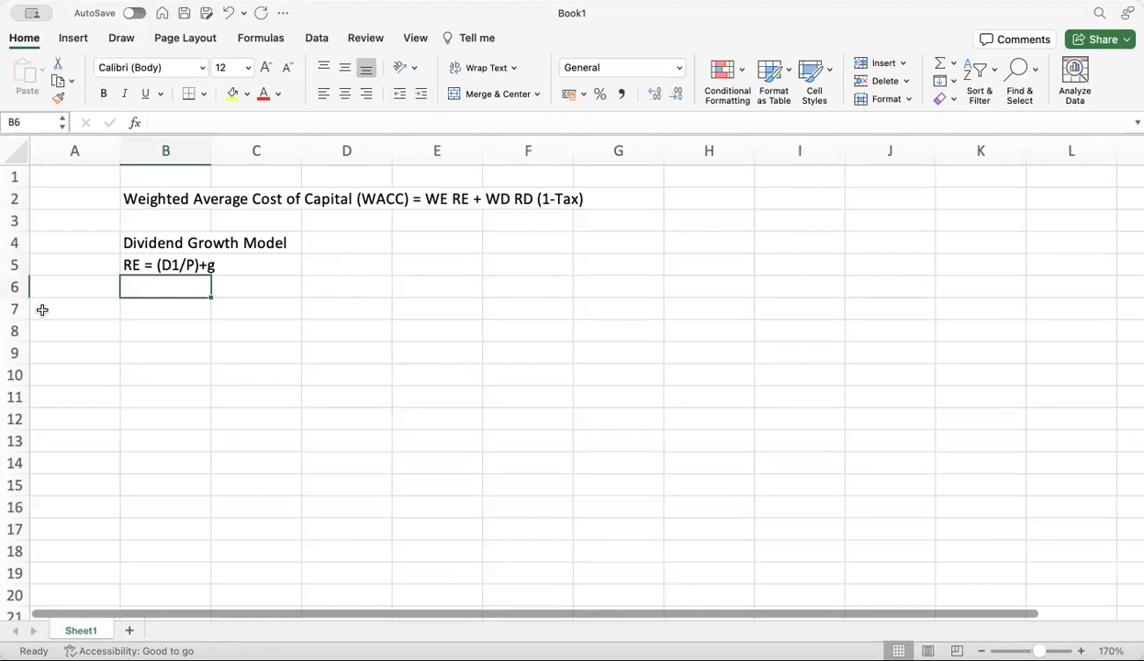
Enter the inputs Do = 100 and g = 5% in B6:C7
text(Do)
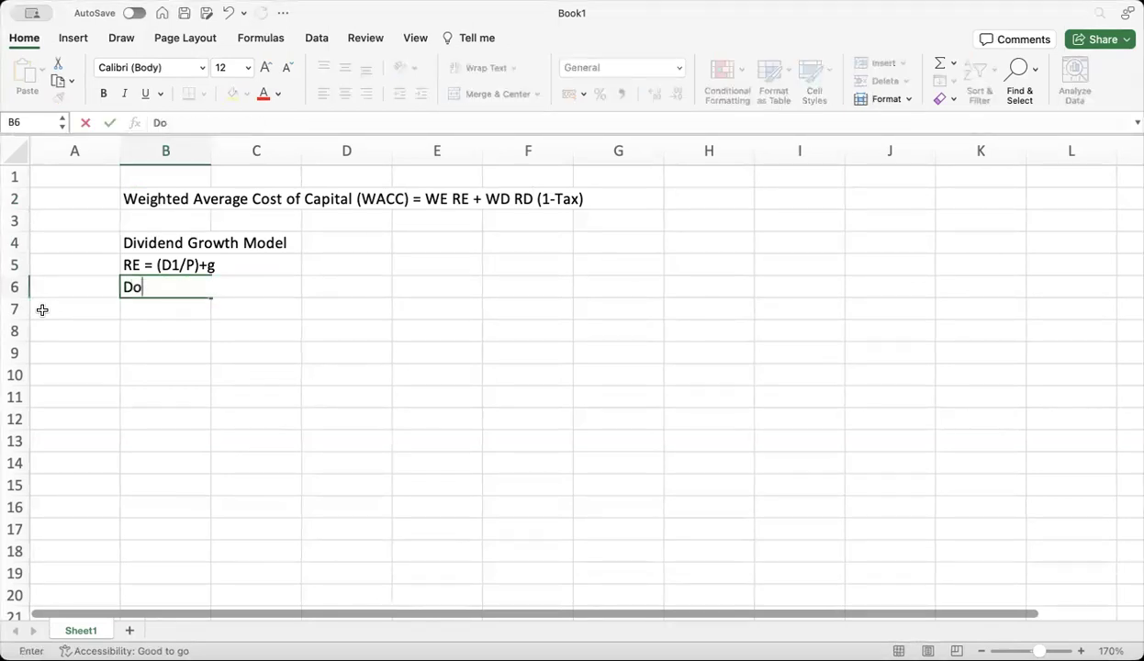
text( =100)
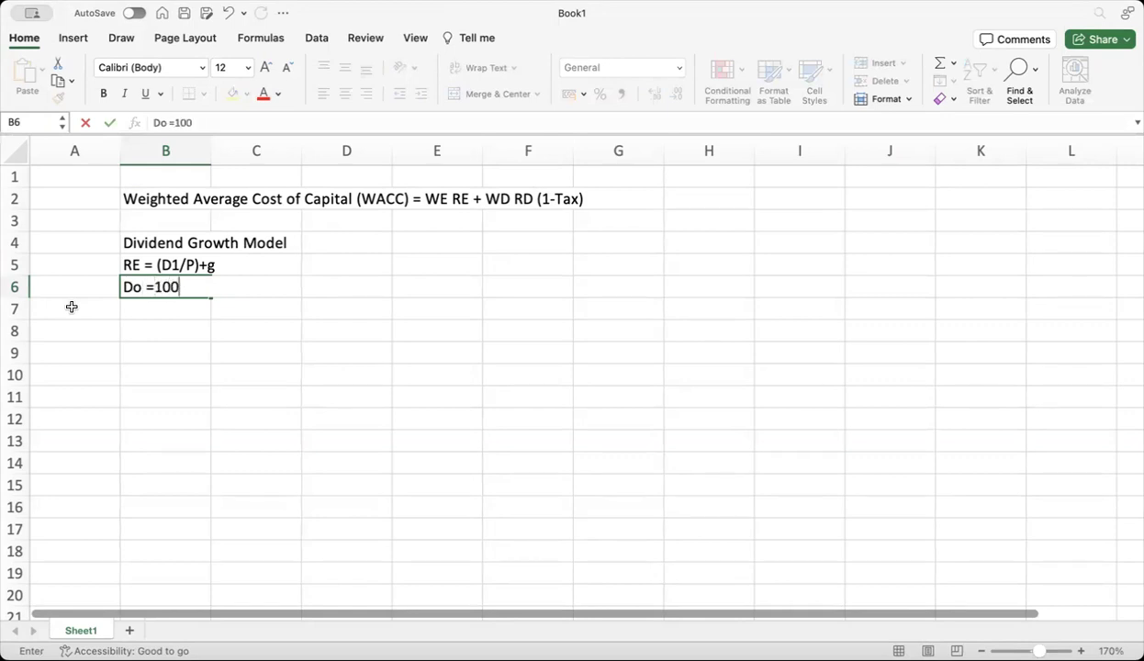
key(BackSpace)
key(BackSpace)
key(BackSpace)
key(BackSpace)
key(BackSpace)
key(Tab)
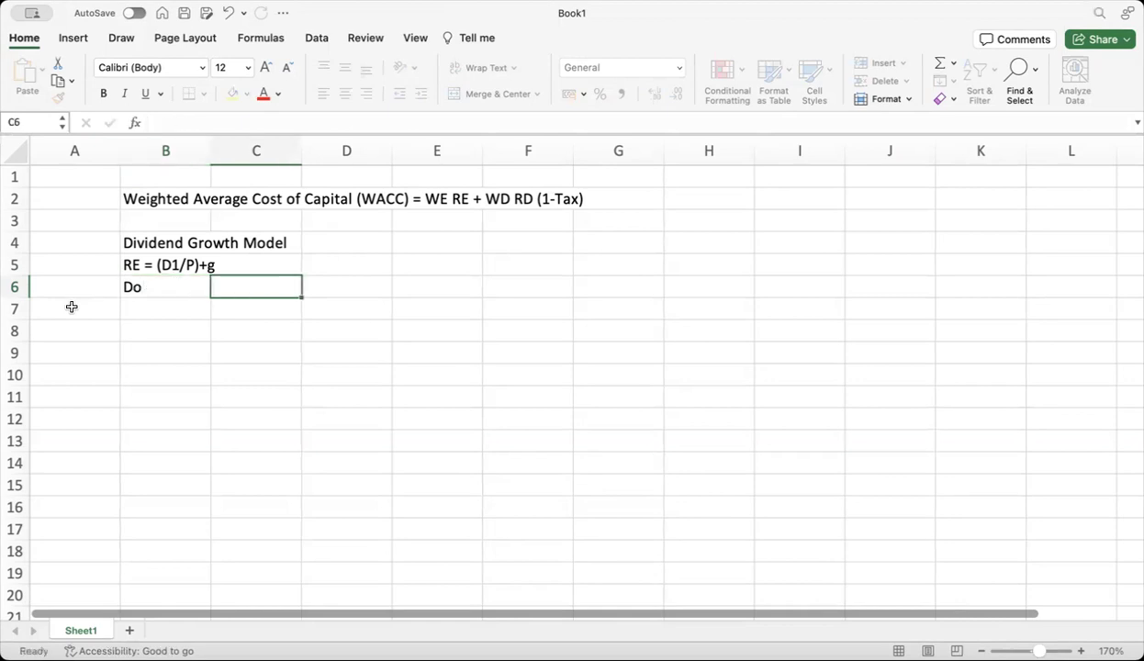
text(100)
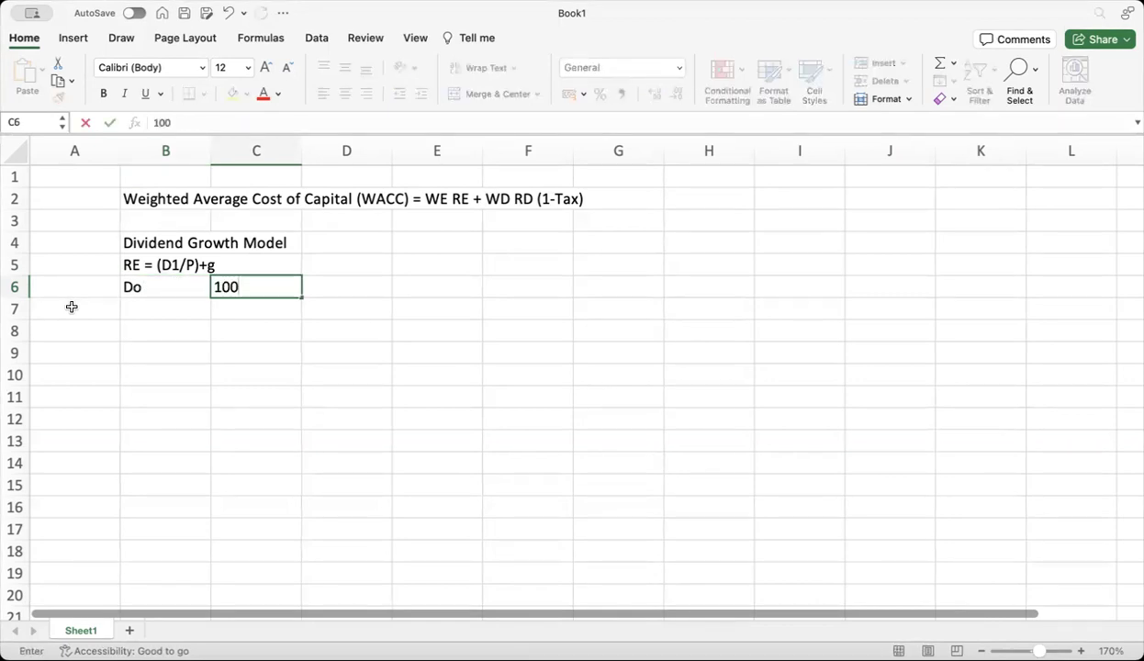
key(Return)
key(Left)
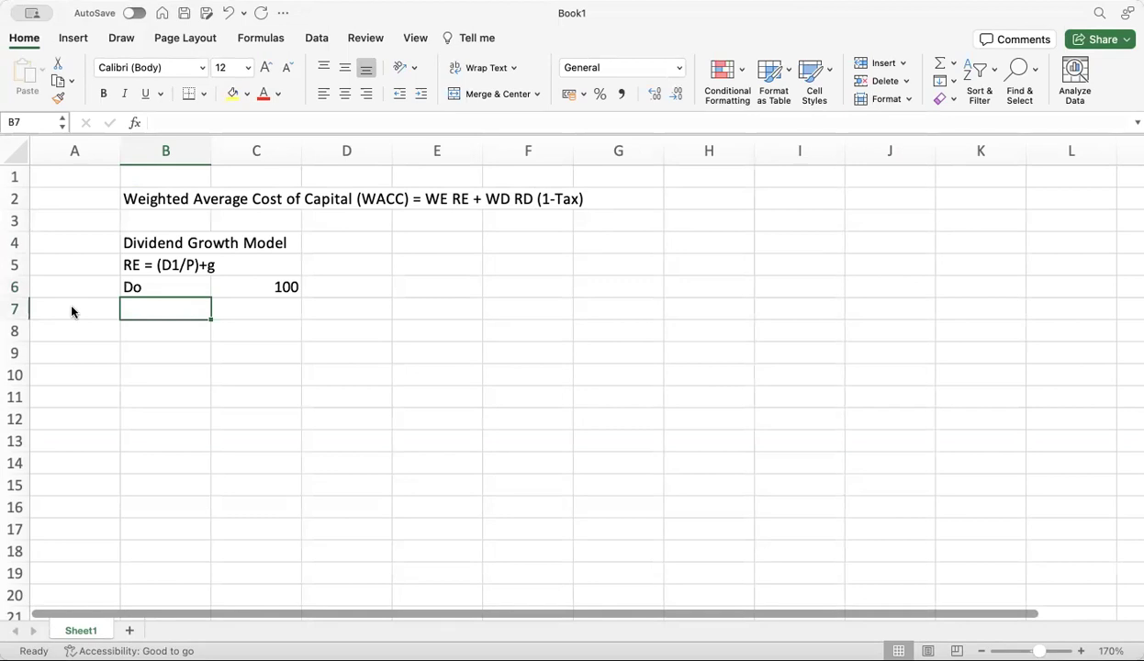
text(5%)
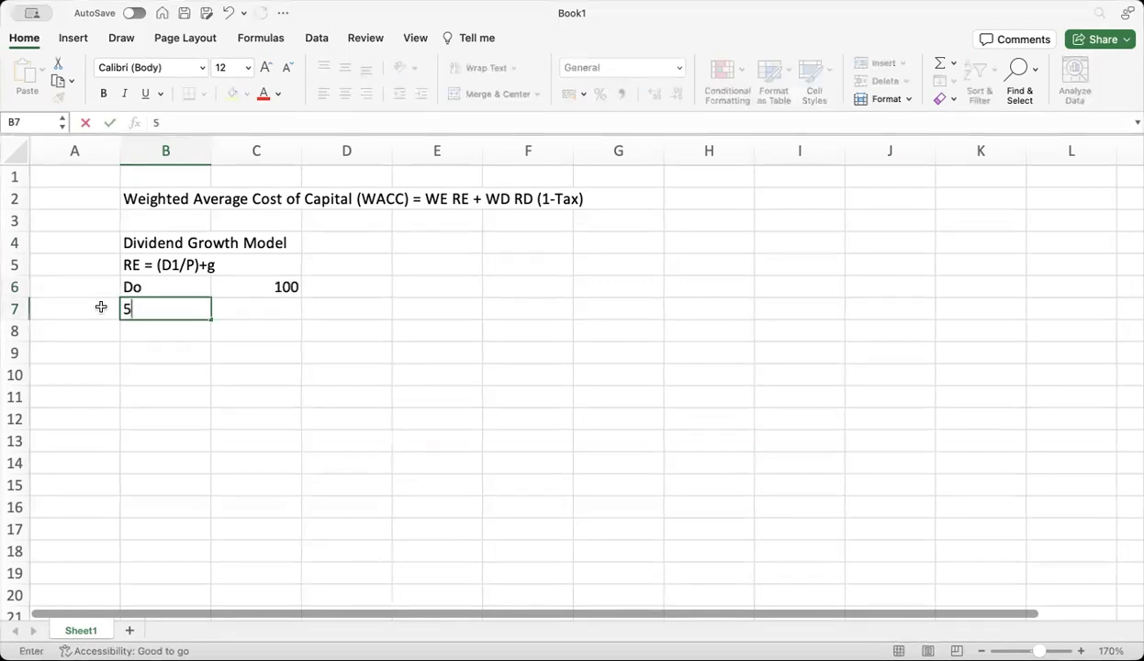
key(BackSpace)
key(BackSpace)
text(g)
key(Tab)
text(5%)
key(Return)
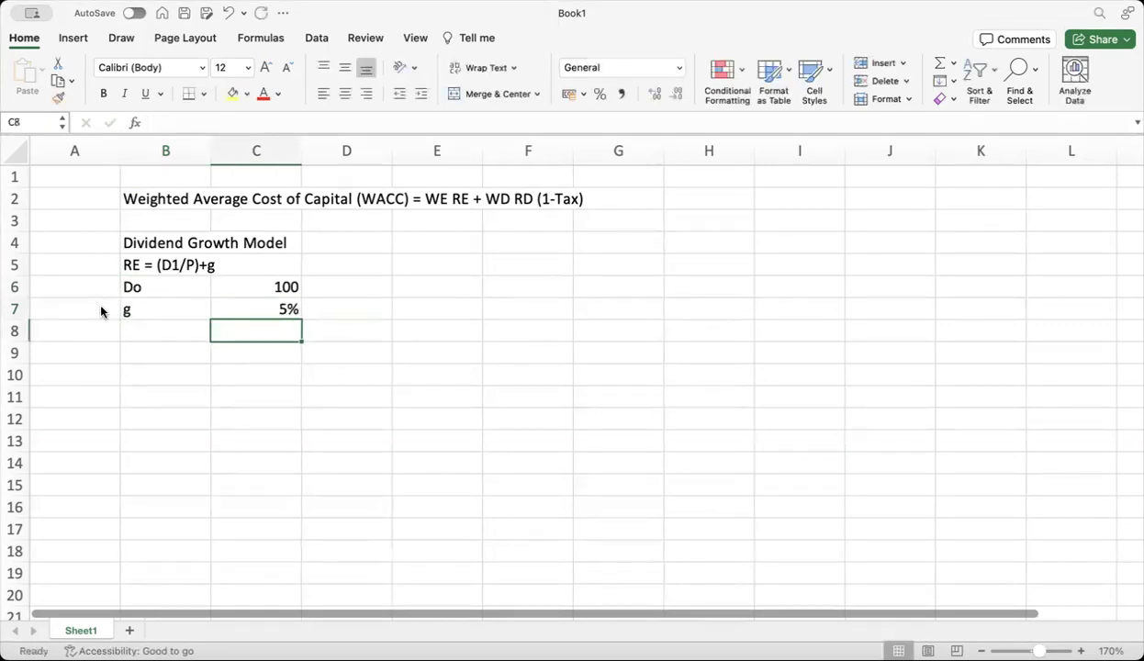
Add P with value 1050 in row 8 and an RE label in B9
click(143, 330)
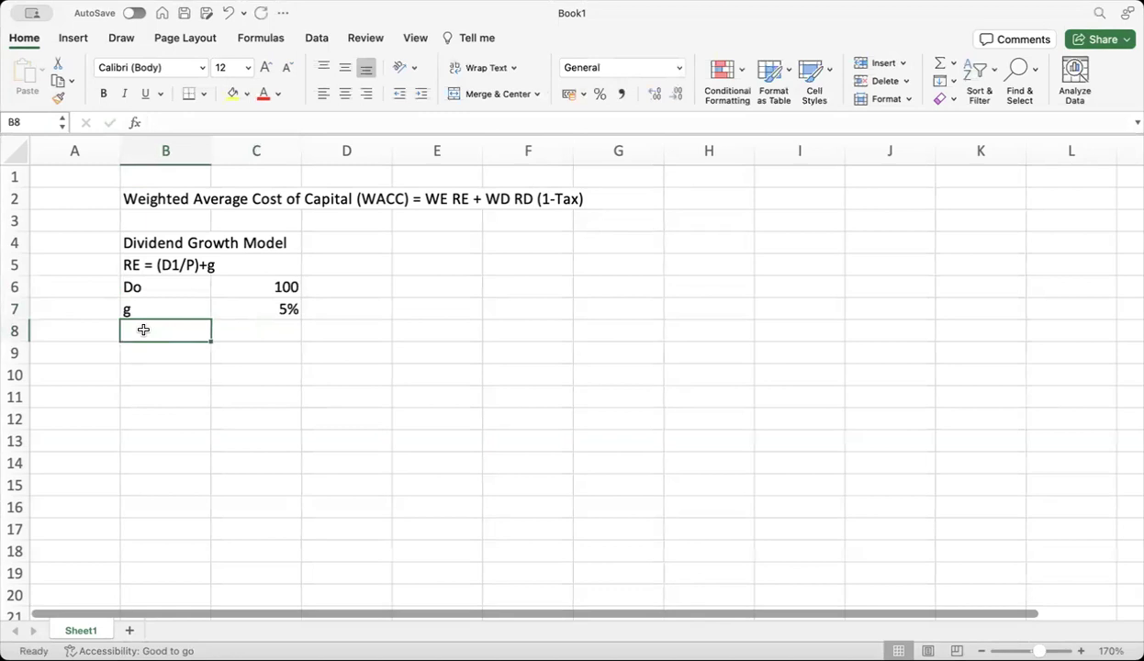
text(P)
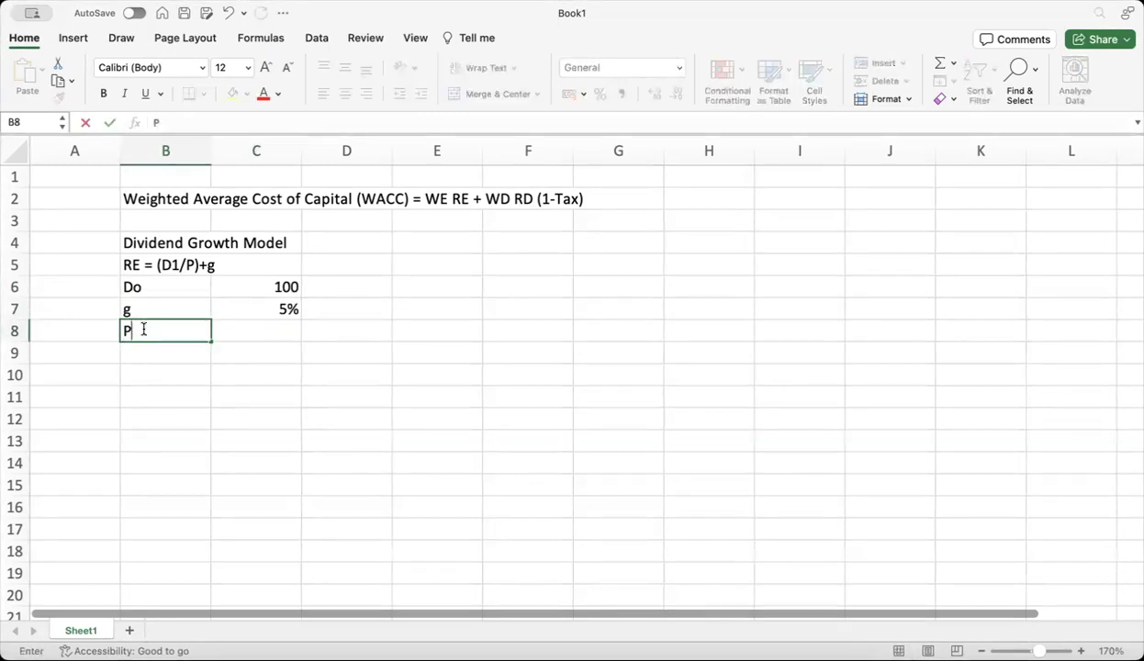
click(246, 330)
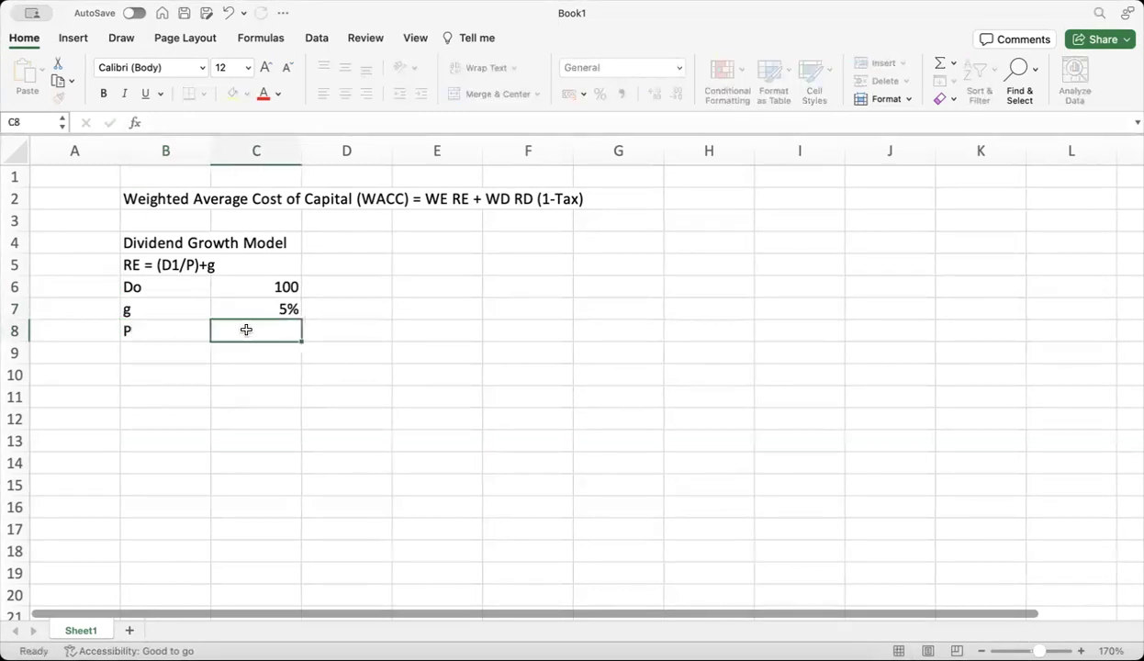
text(1050)
key(Return)
click(158, 349)
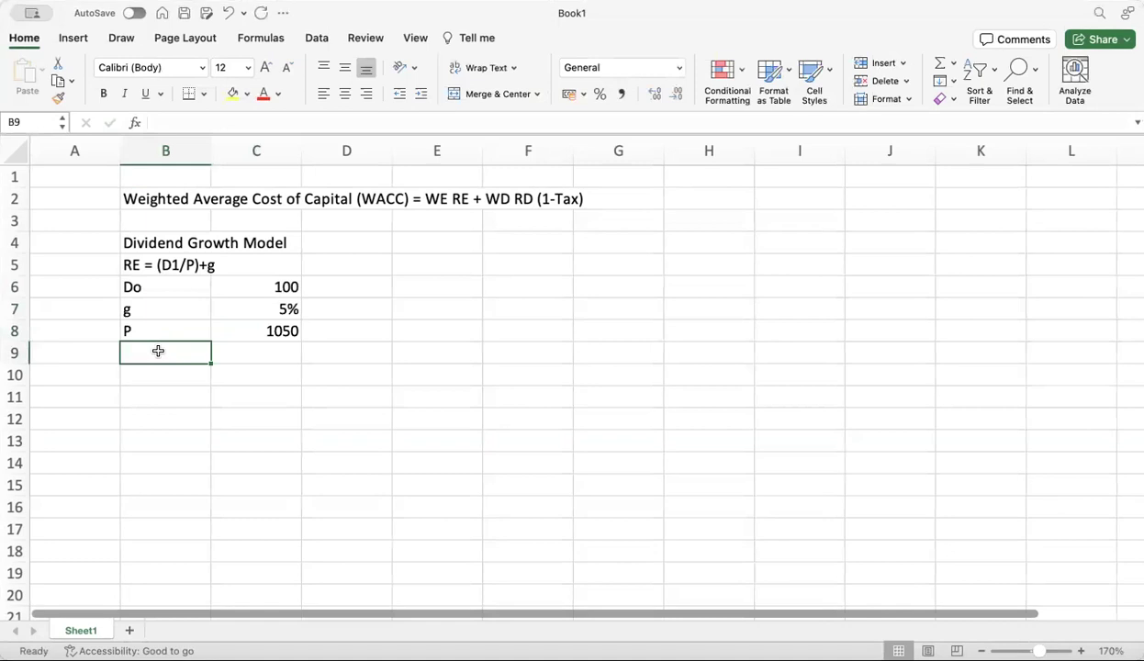
text(RE)
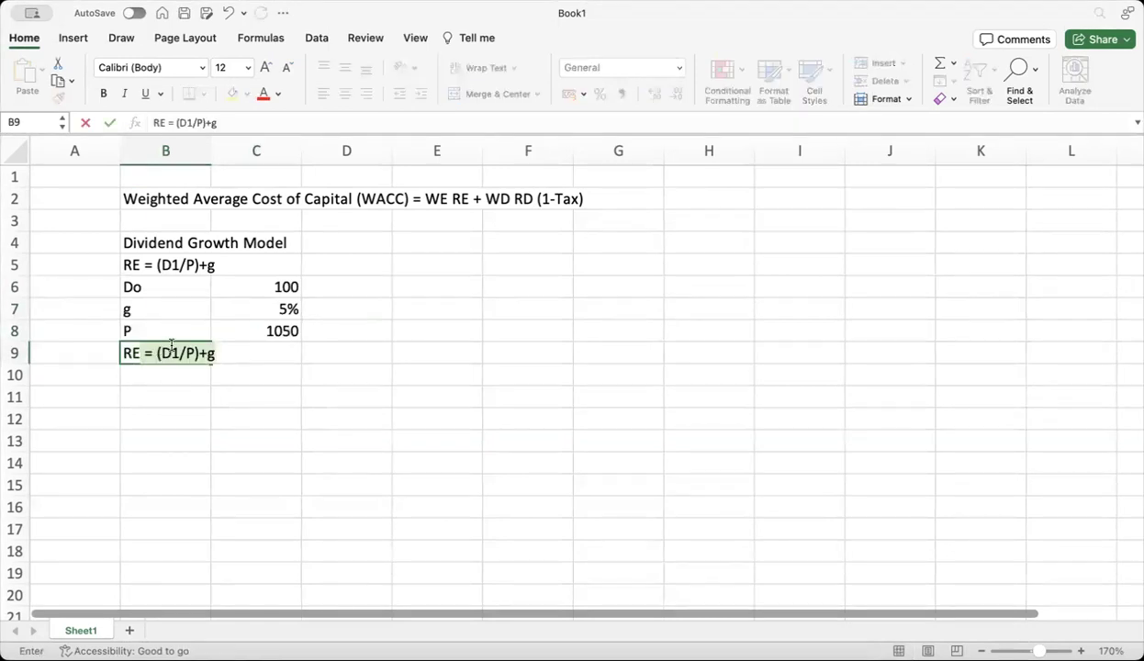
key(BackSpace)
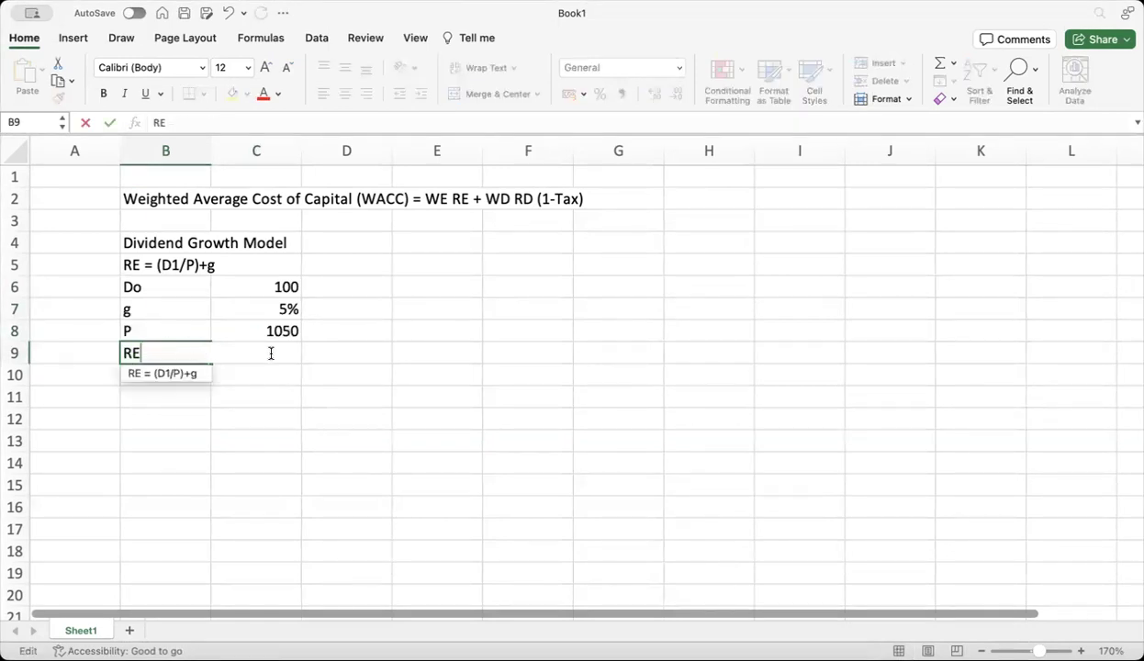
click(271, 376)
click(263, 353)
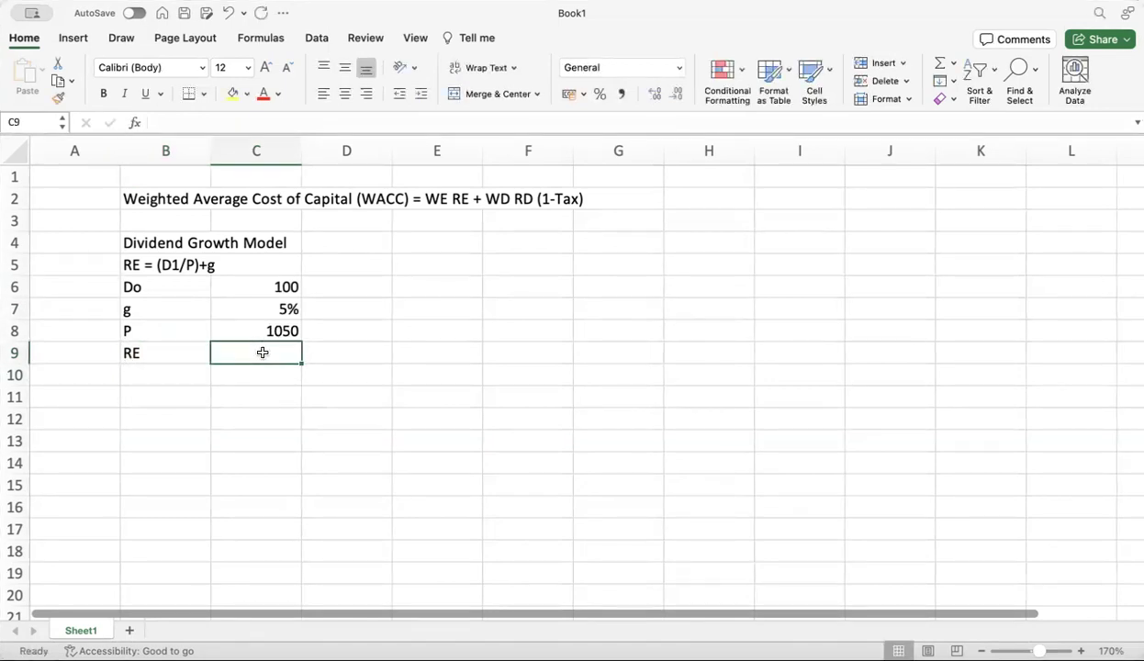
Abandon the C9 formula and type the note 'D1 = (D0 (1+g)' in D5
text(=()
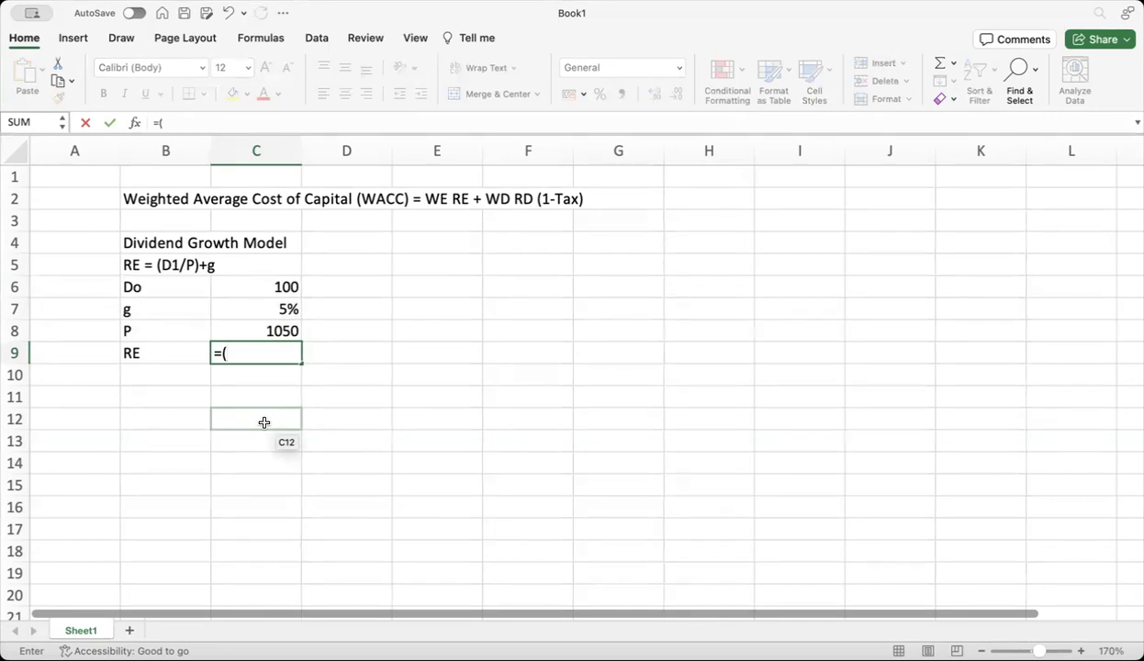
key(BackSpace)
key(BackSpace)
click(340, 267)
text(D1 = (D)
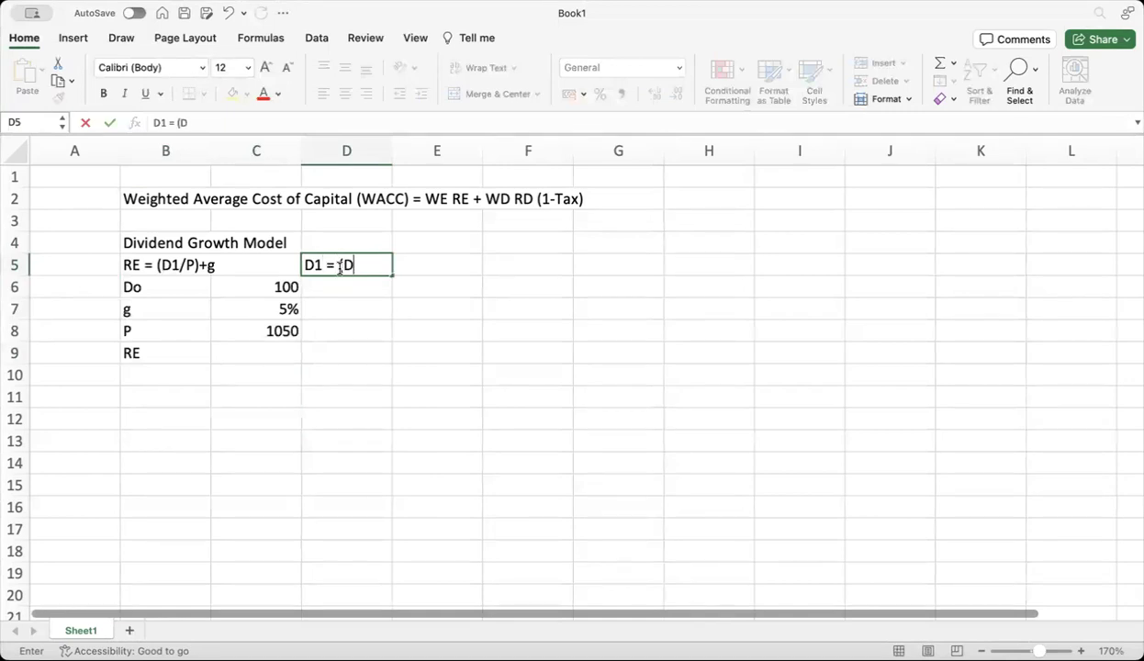
text(0 (1+g))
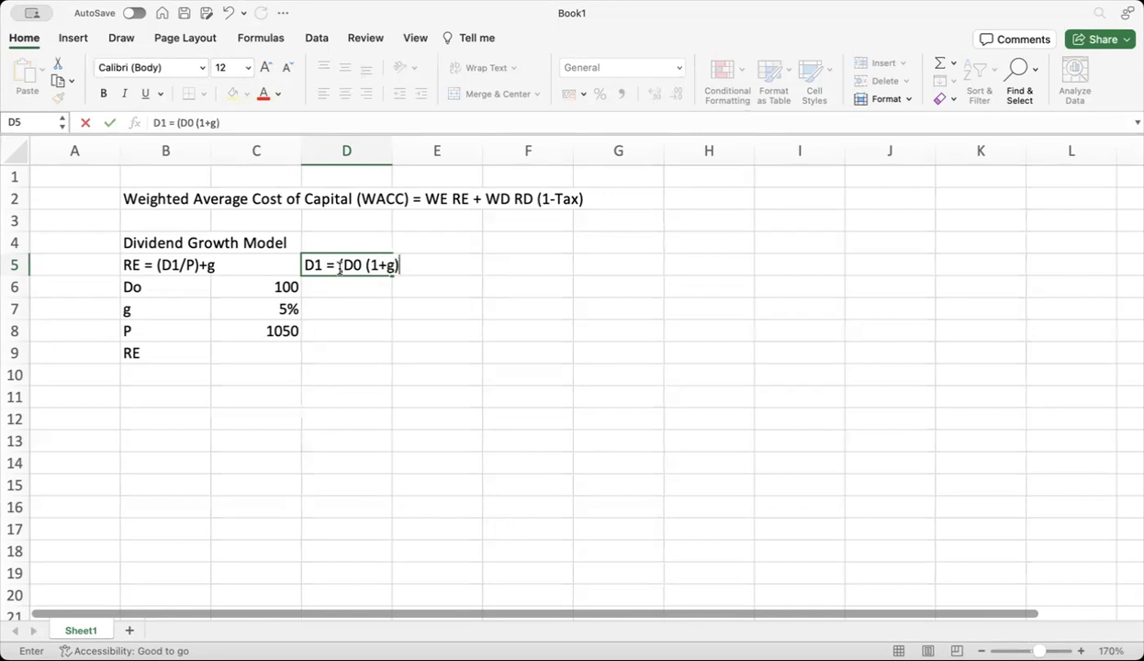
Enter a D1 formula in D6 referencing Do in C6 and g in C7
click(343, 285)
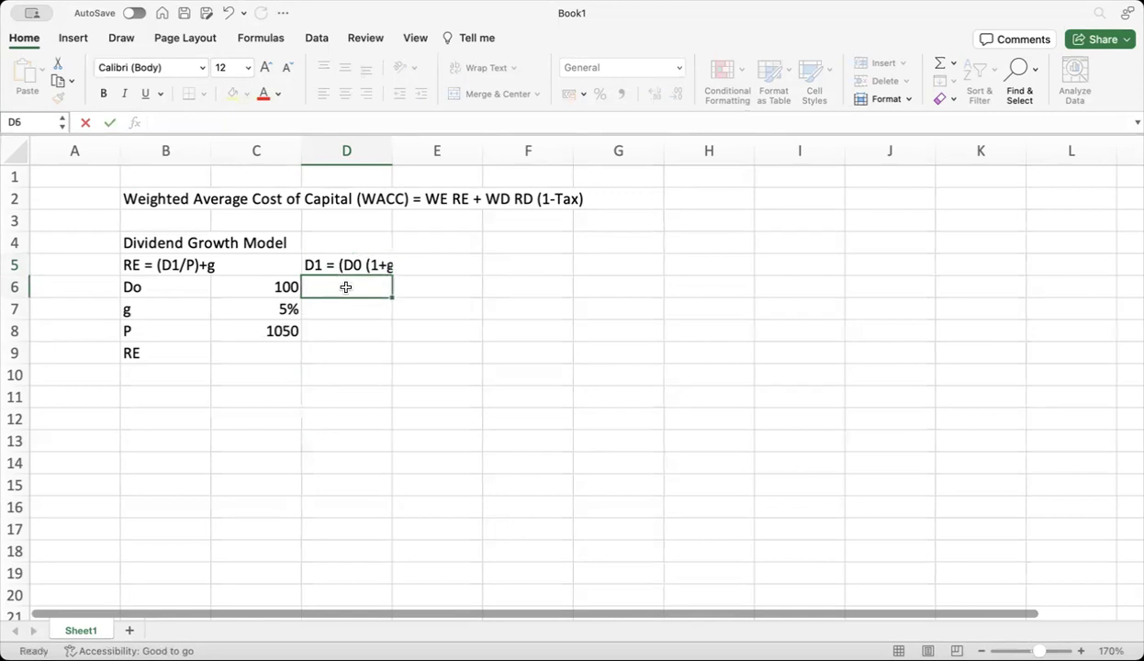
click(413, 268)
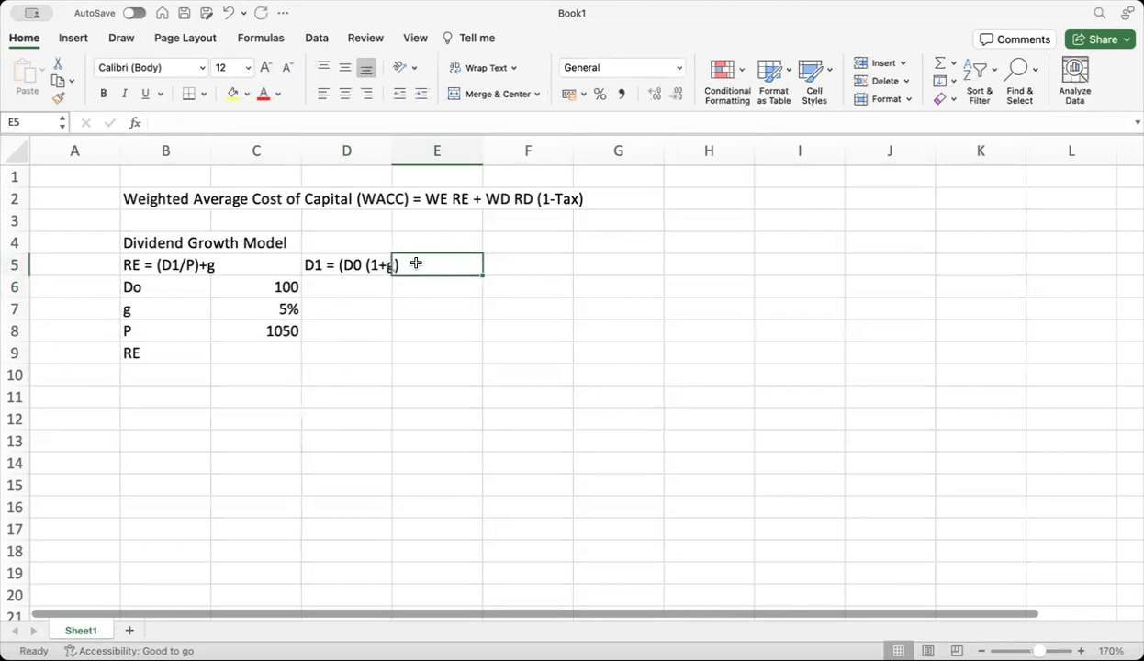
click(362, 284)
text(=)
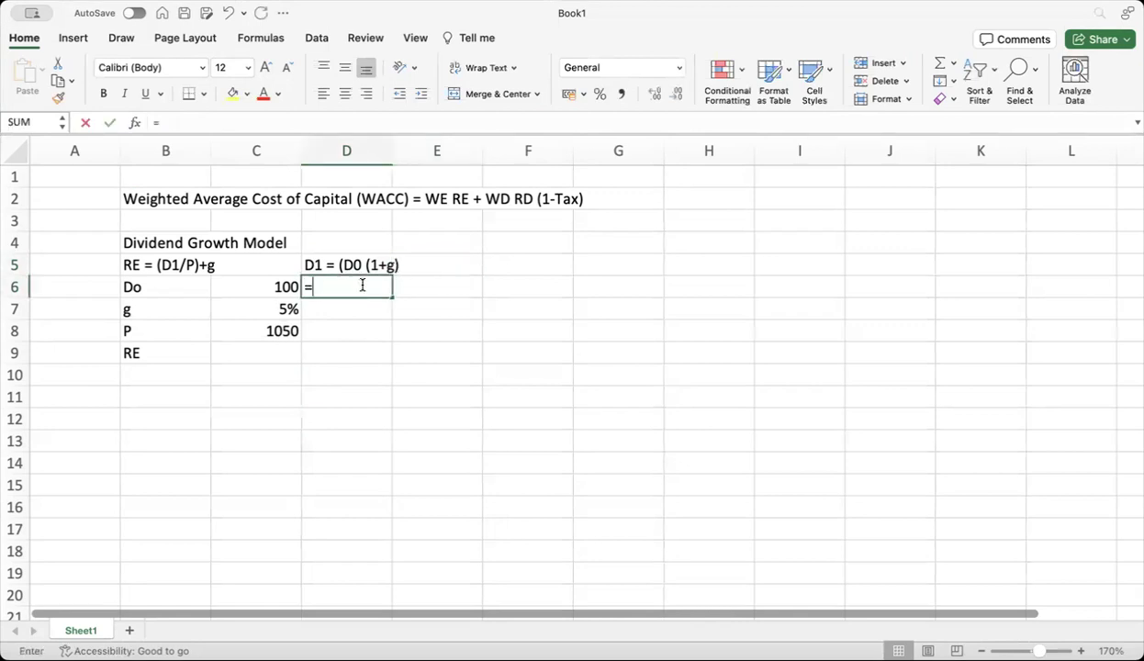
click(267, 287)
text((1+)
click(256, 311)
text())
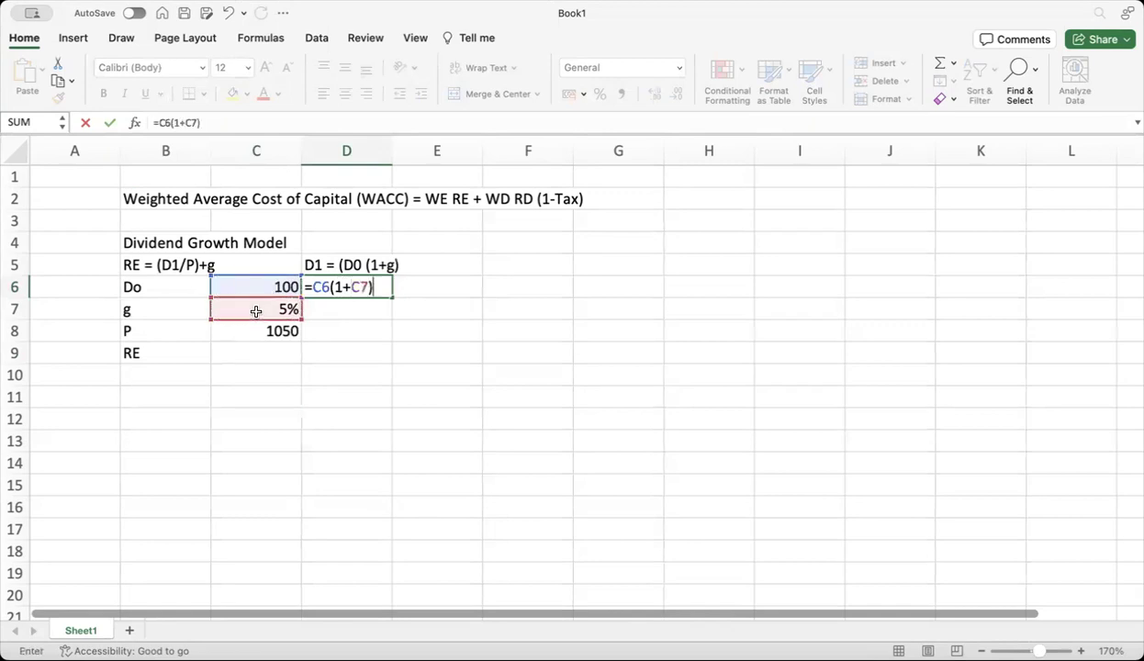
key(Return)
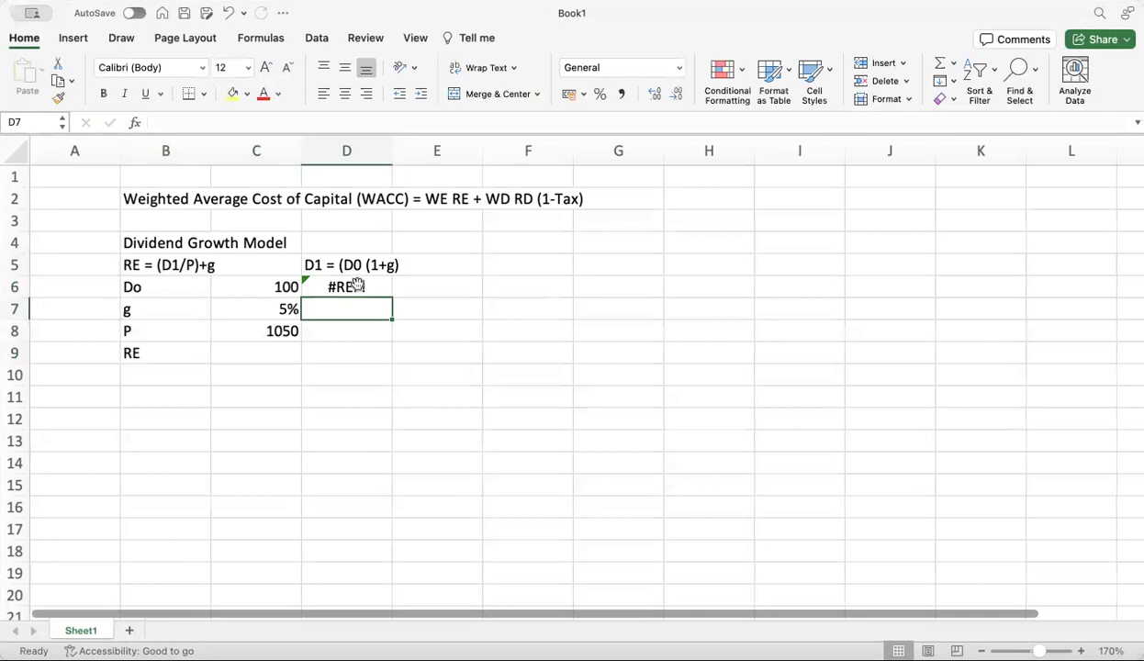
Fix the #REF! error so D6 is =C6*(1+C7), showing 105; begin RE in C9
click(356, 286)
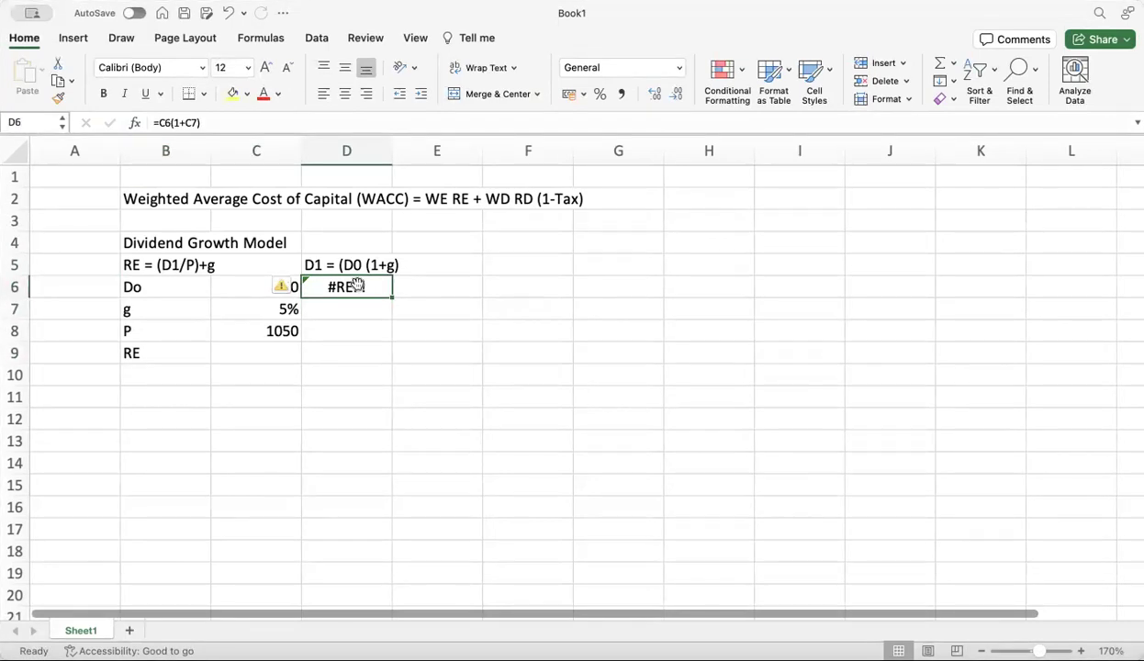
double_click(328, 285)
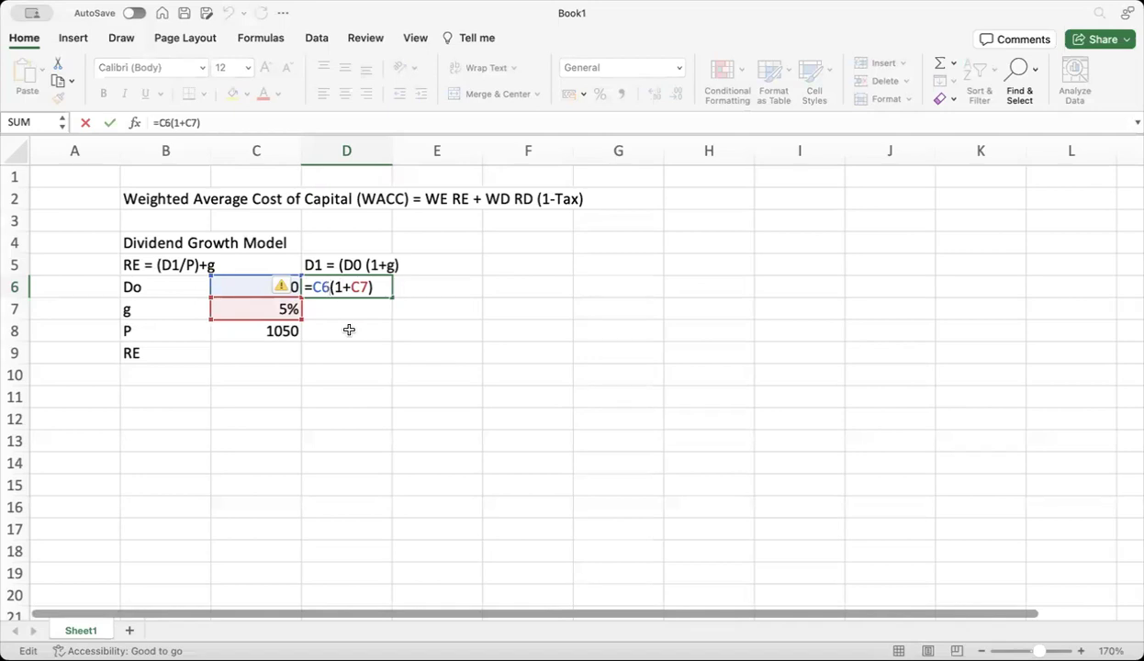
text(*)
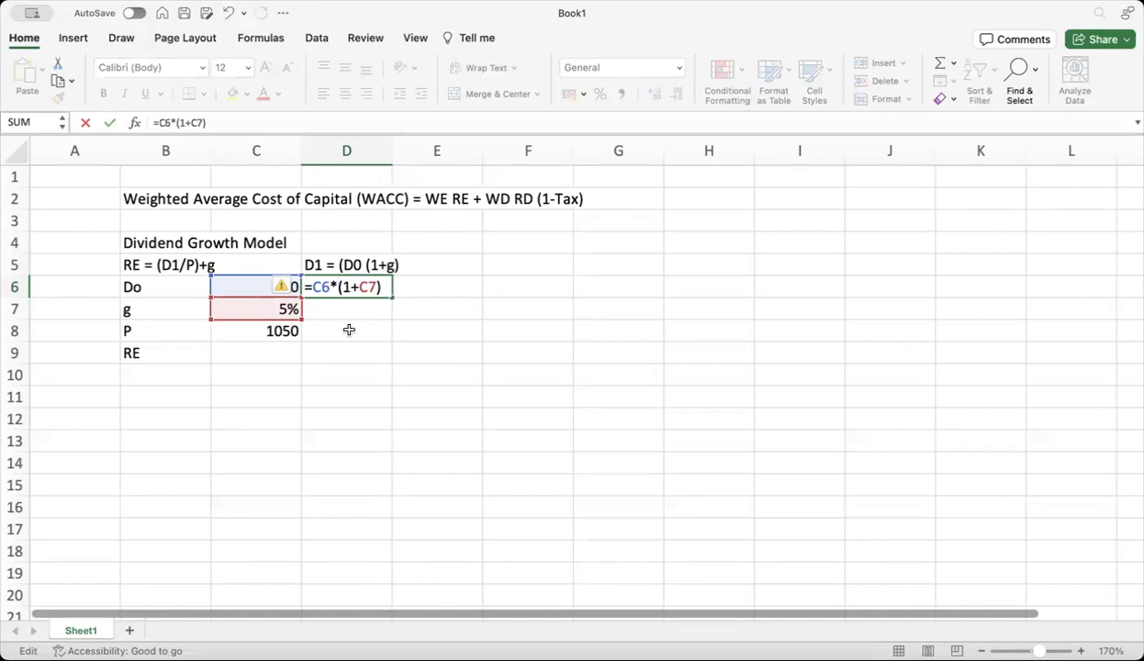
key(Return)
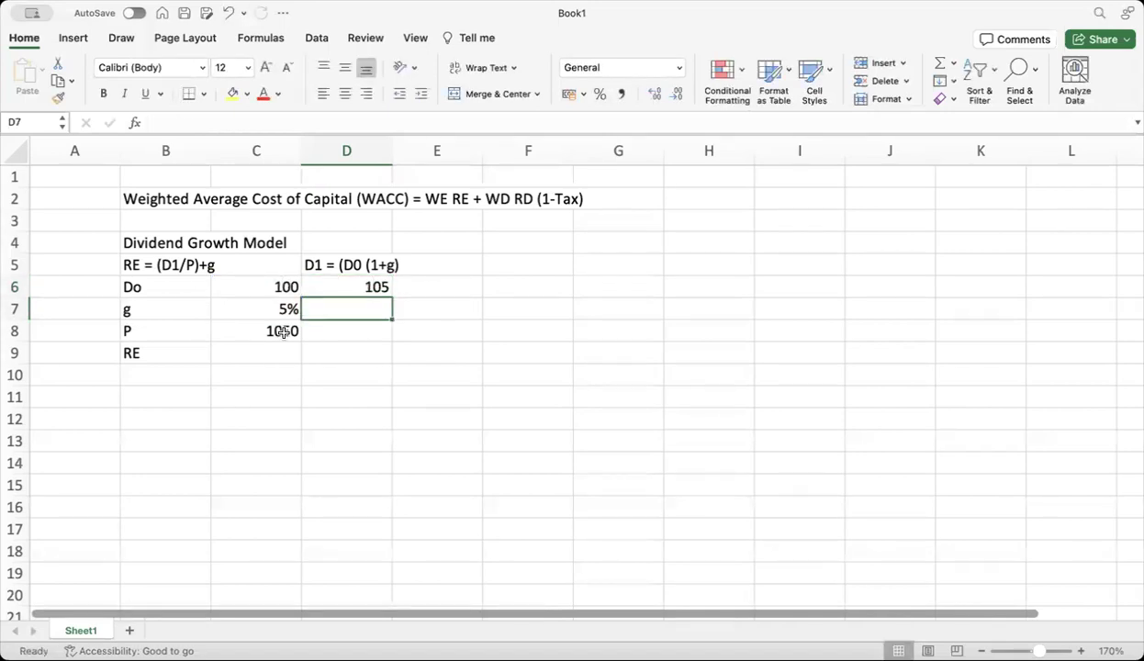
click(267, 353)
text(=()
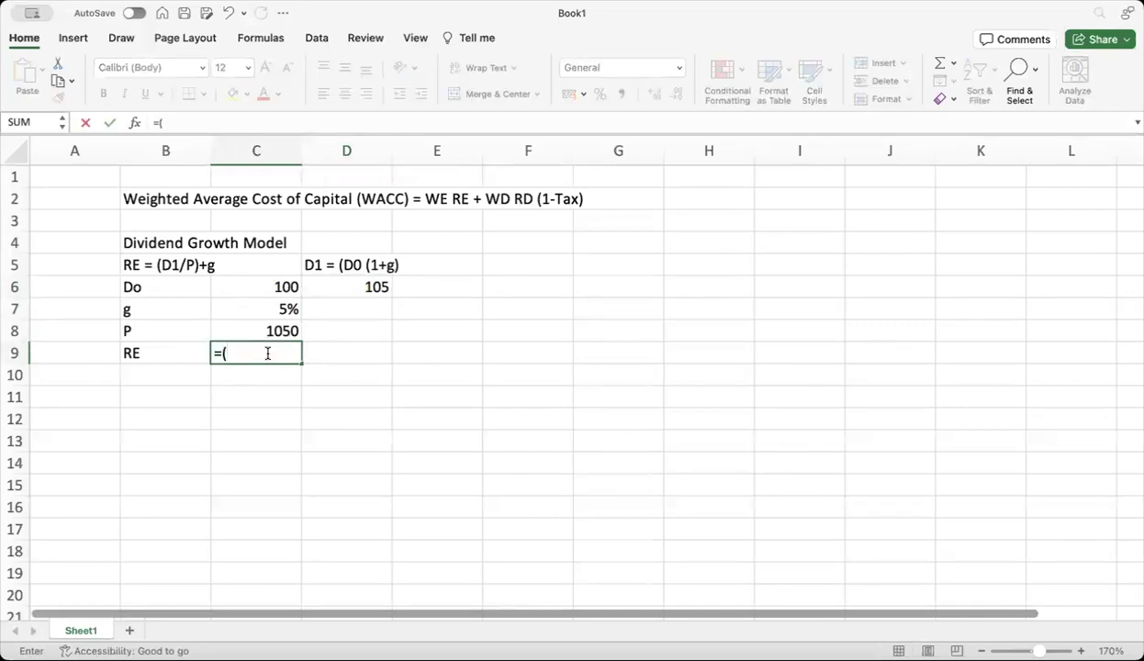
Complete RE in C9 as =(D6/C8)+C7, giving 15.00%
click(350, 287)
text(/)
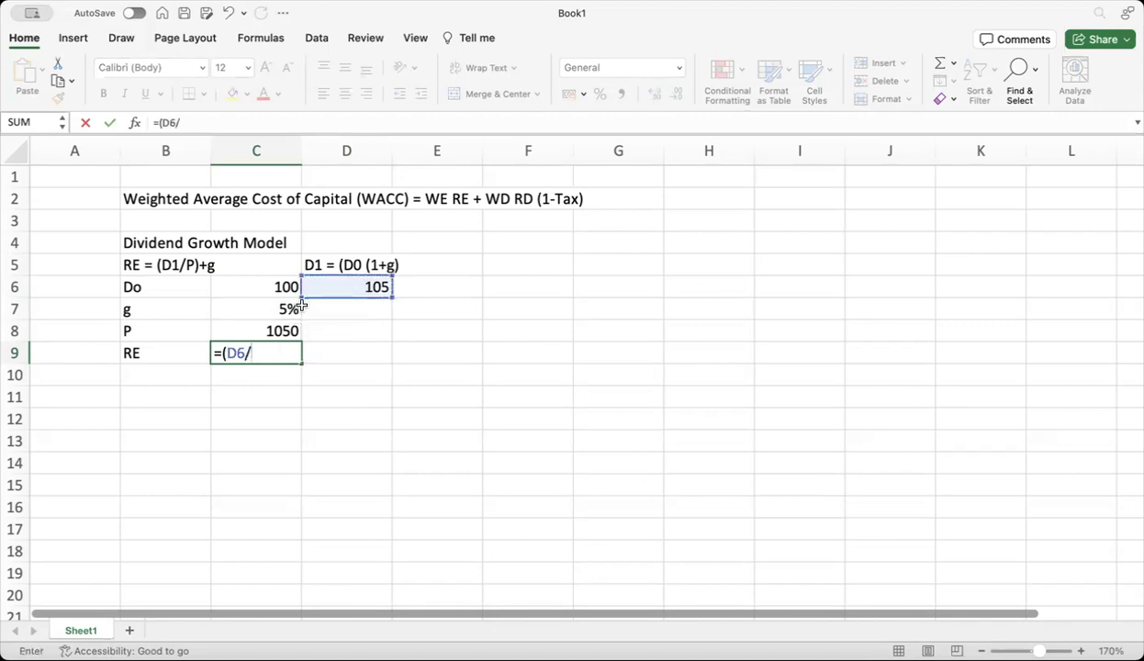
click(266, 331)
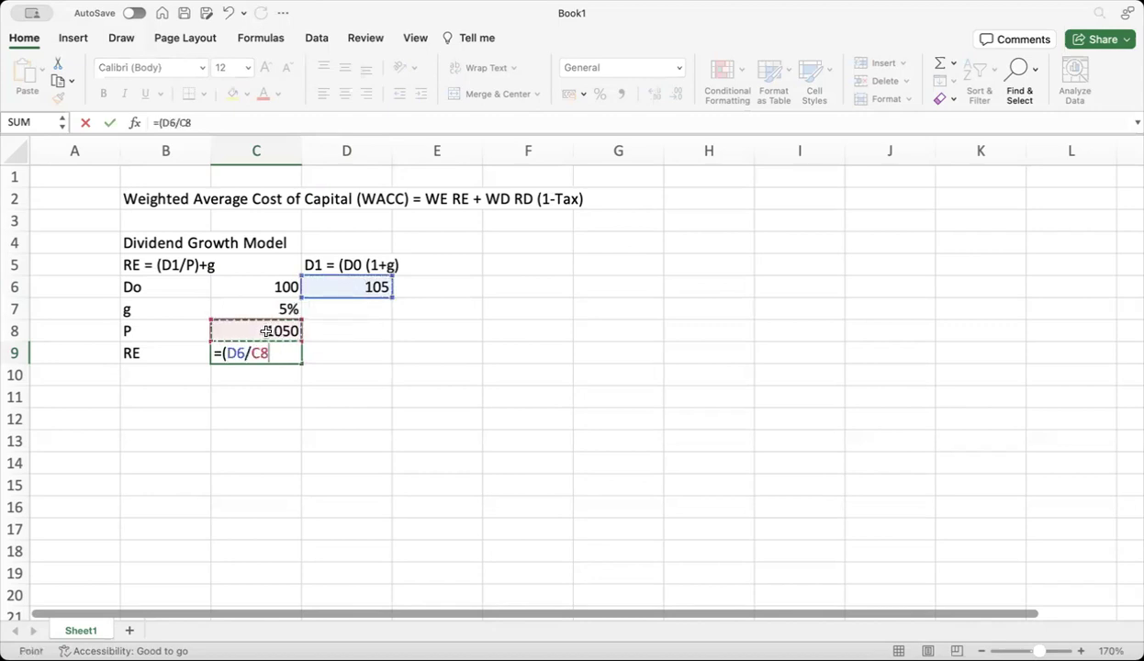
text()+)
click(257, 308)
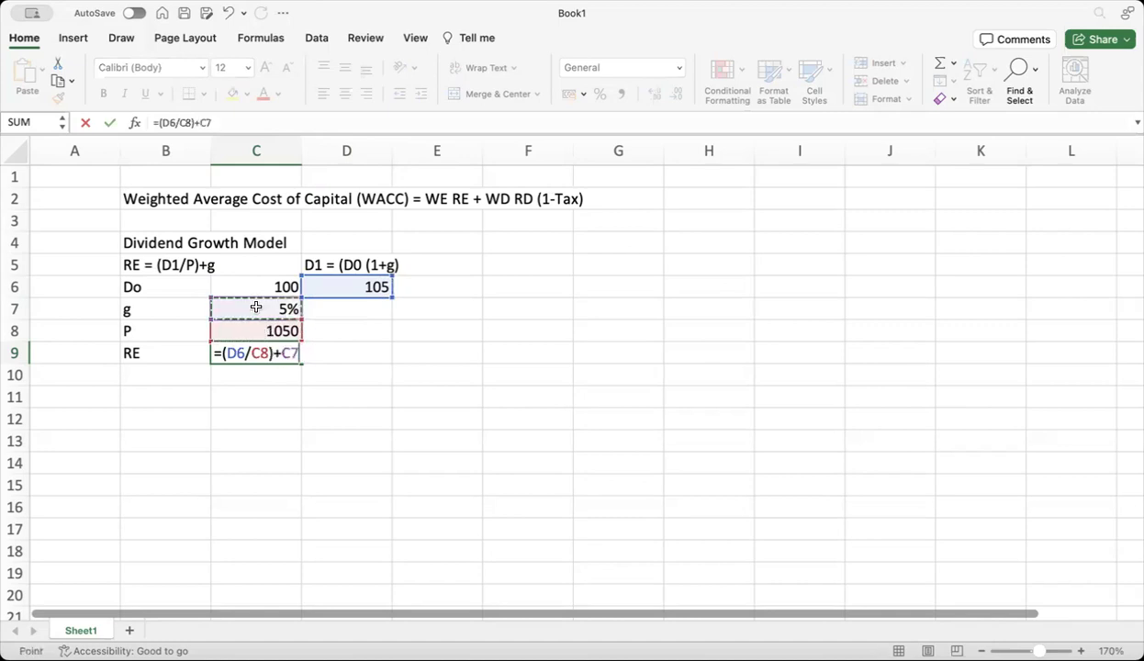
key(Return)
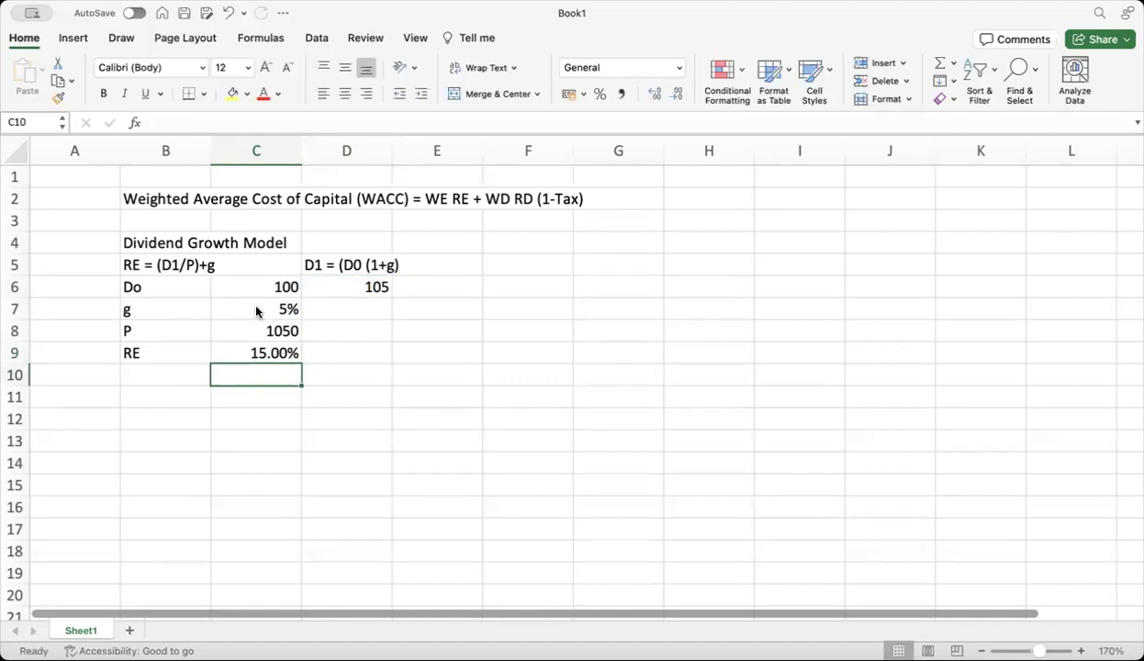
click(259, 355)
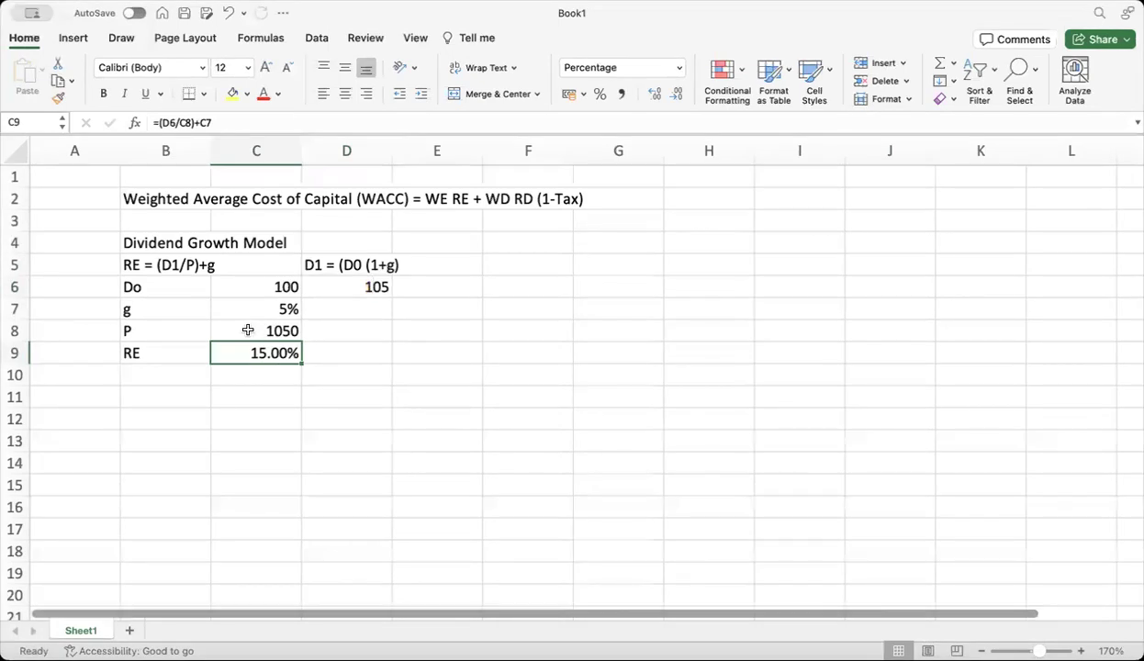
click(248, 329)
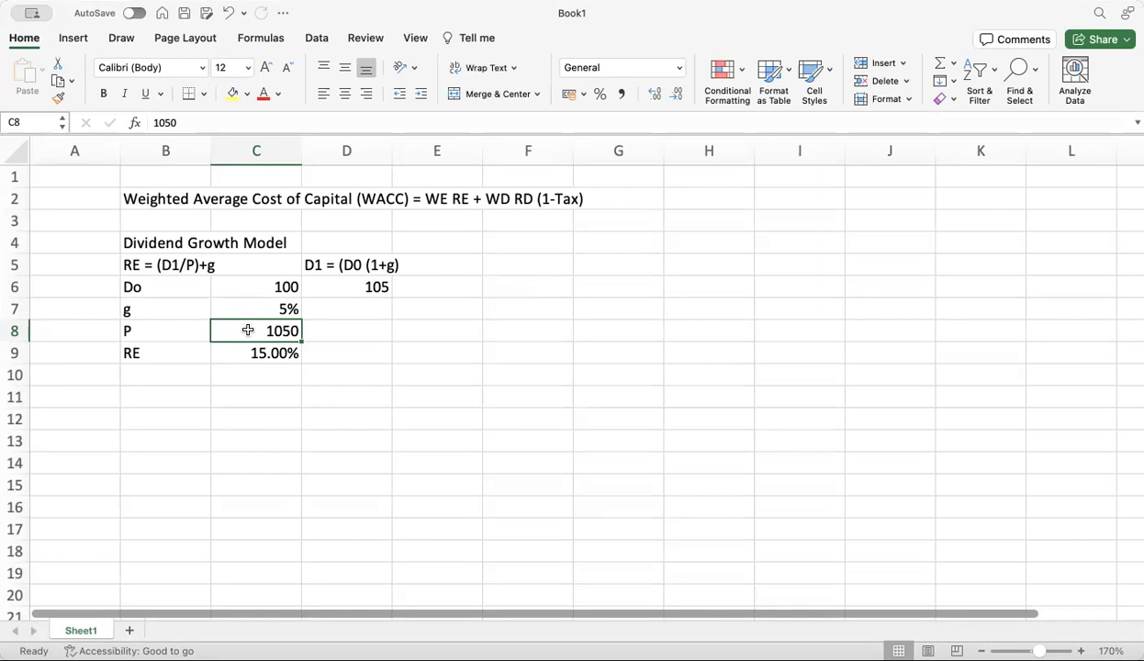
Try prices 800 and 2000 in C8, then settle on P = 1500
text(800)
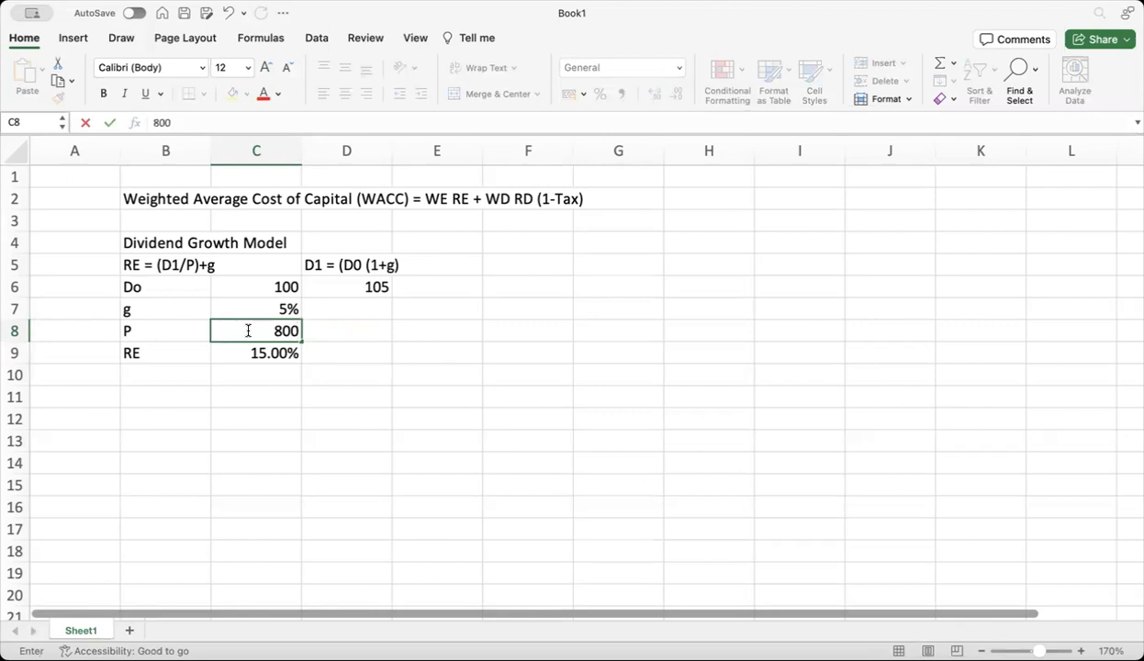
key(Return)
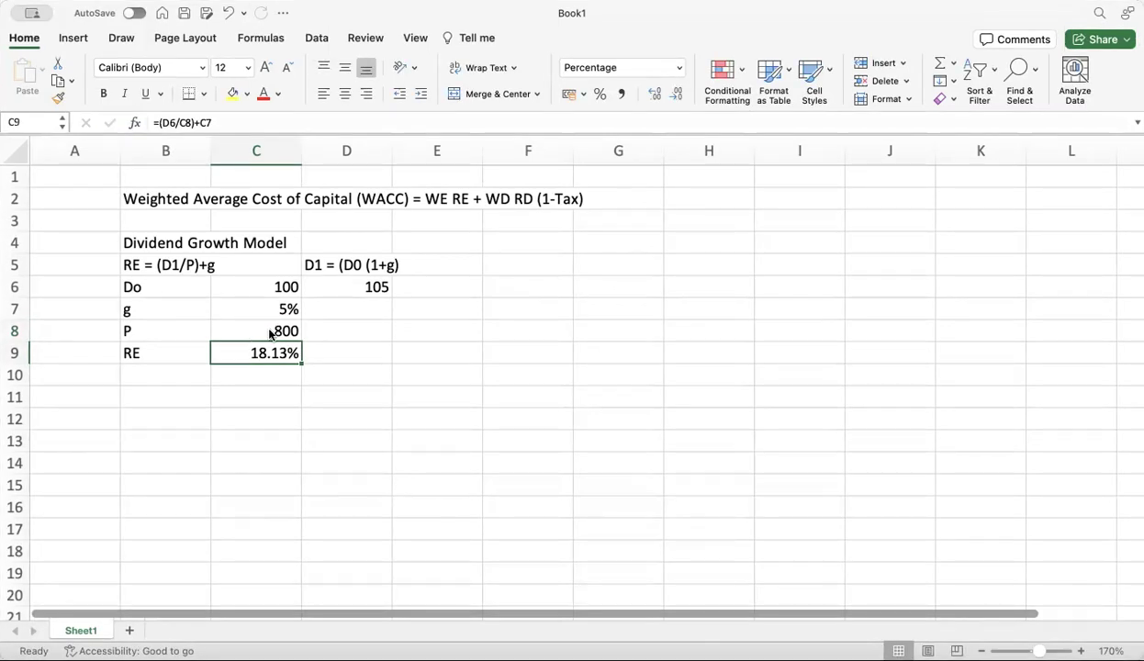
click(271, 332)
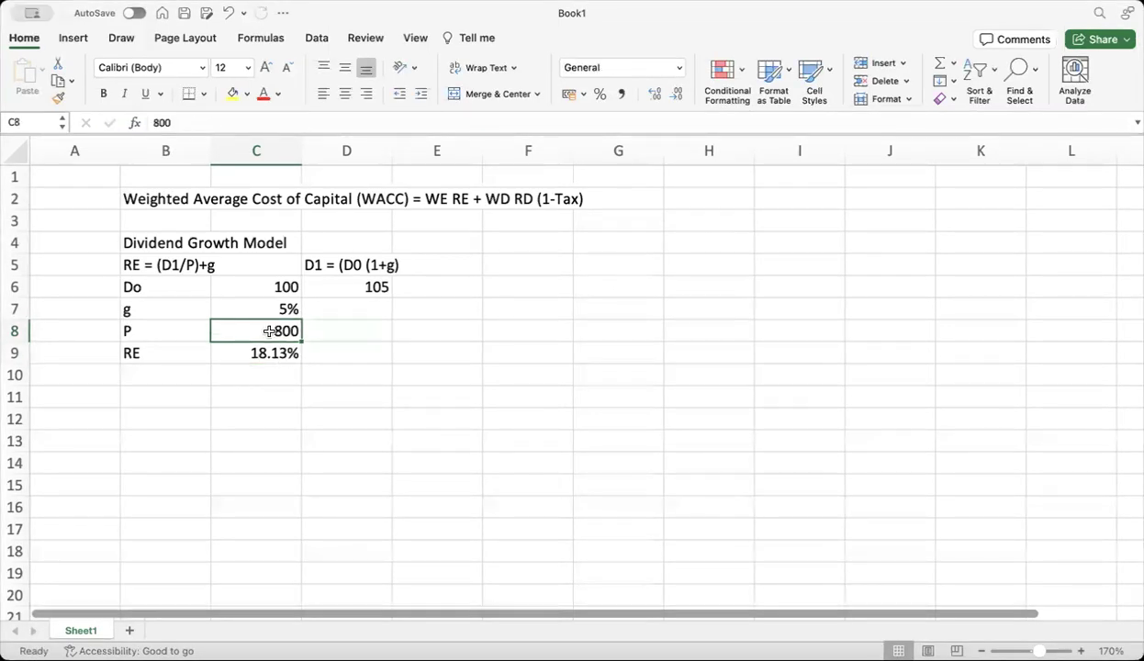
text(2000)
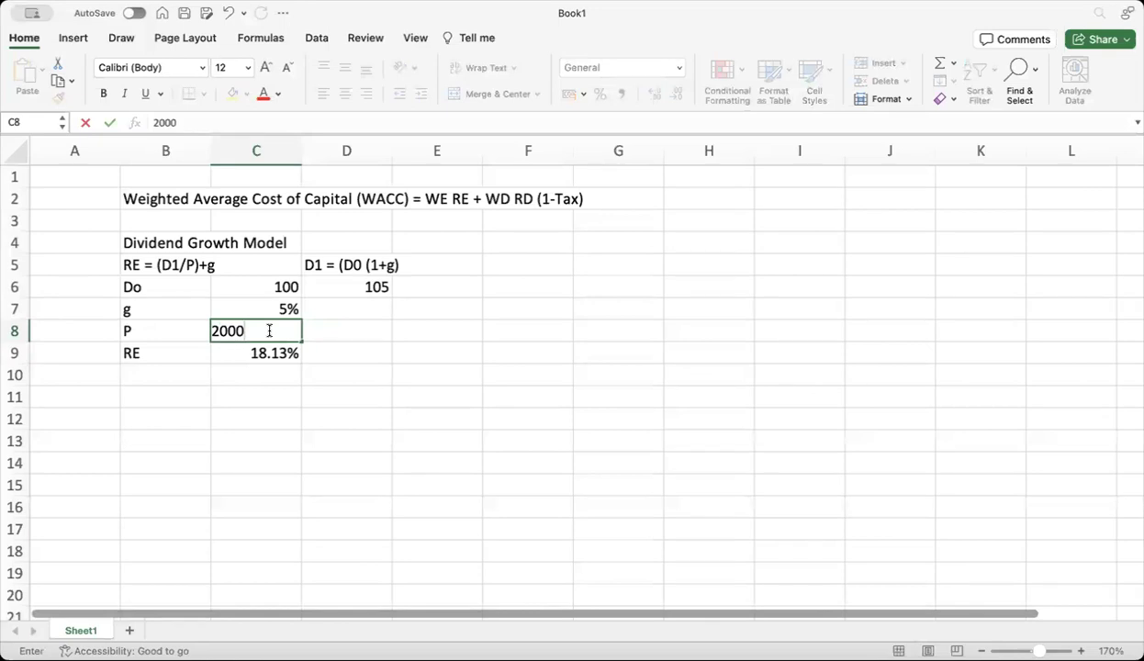
key(Return)
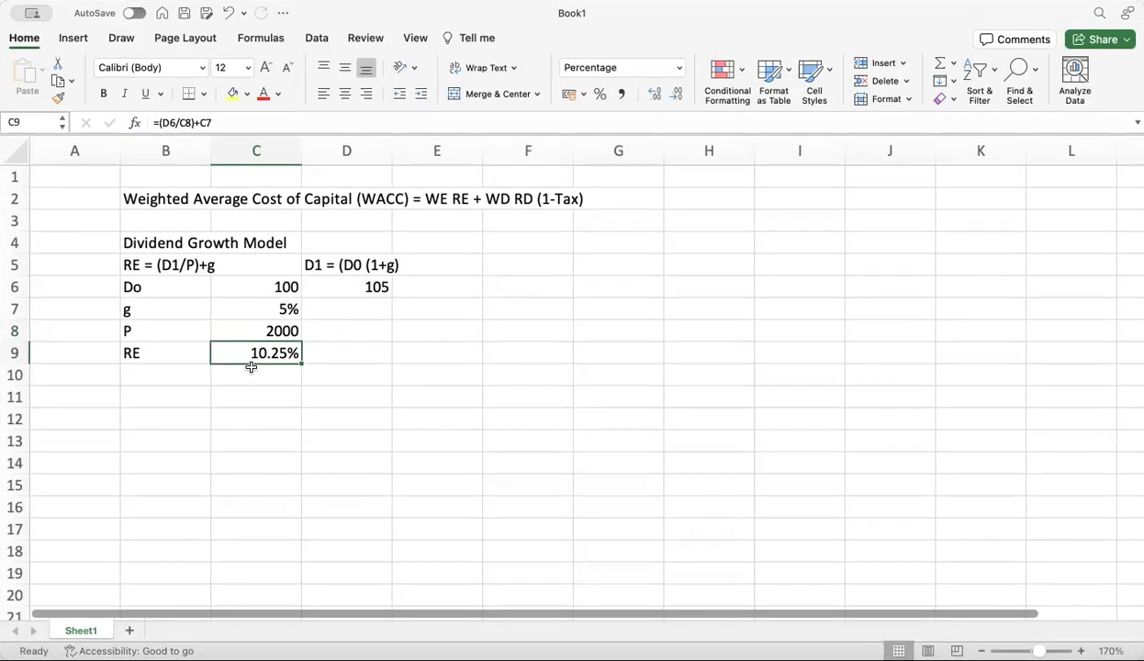
click(258, 329)
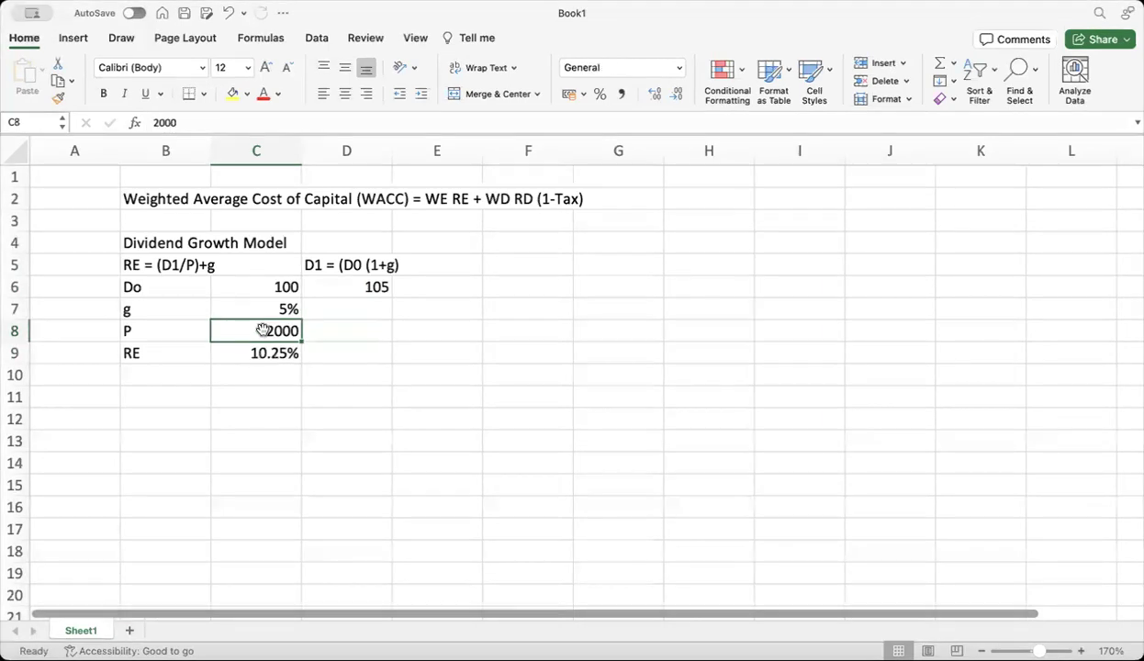
text(1500)
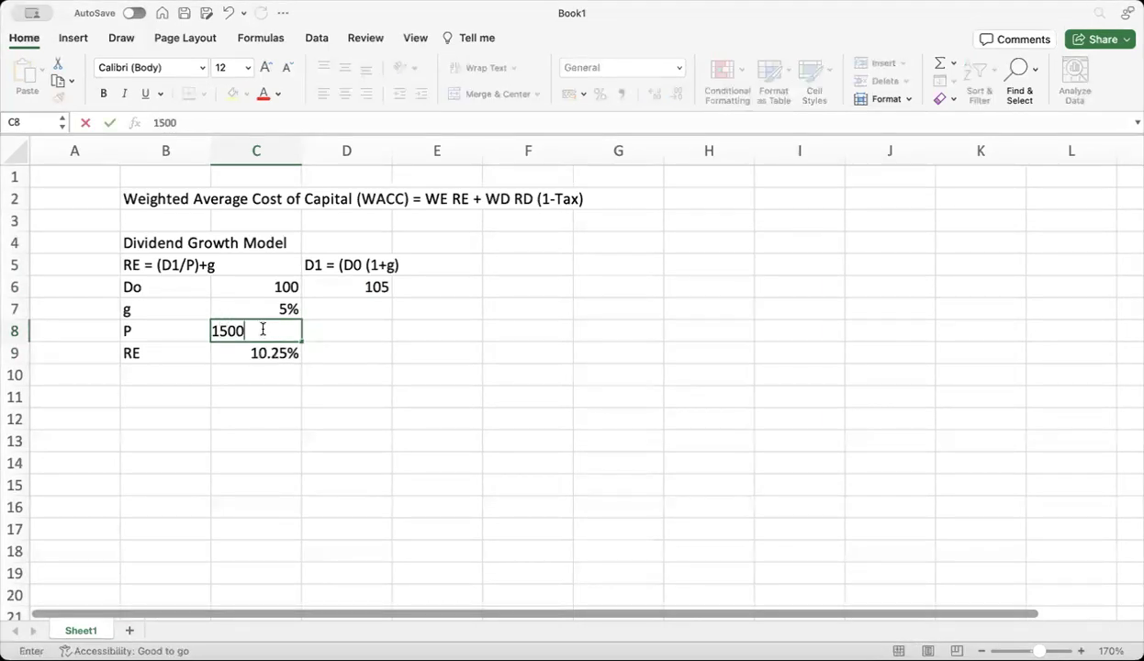
key(Return)
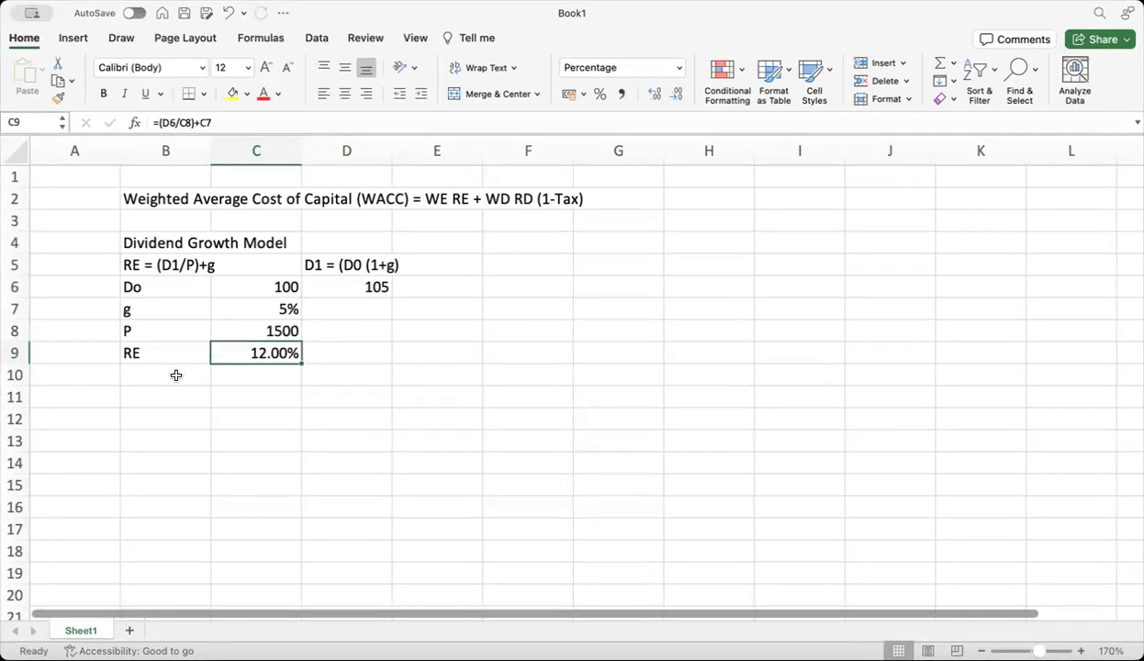
Enter 'Security Market Line (SML) CAPM' in B11 and 'RE = Rf + Beta (Rm-Rf)' in B12
click(135, 395)
text(Security)
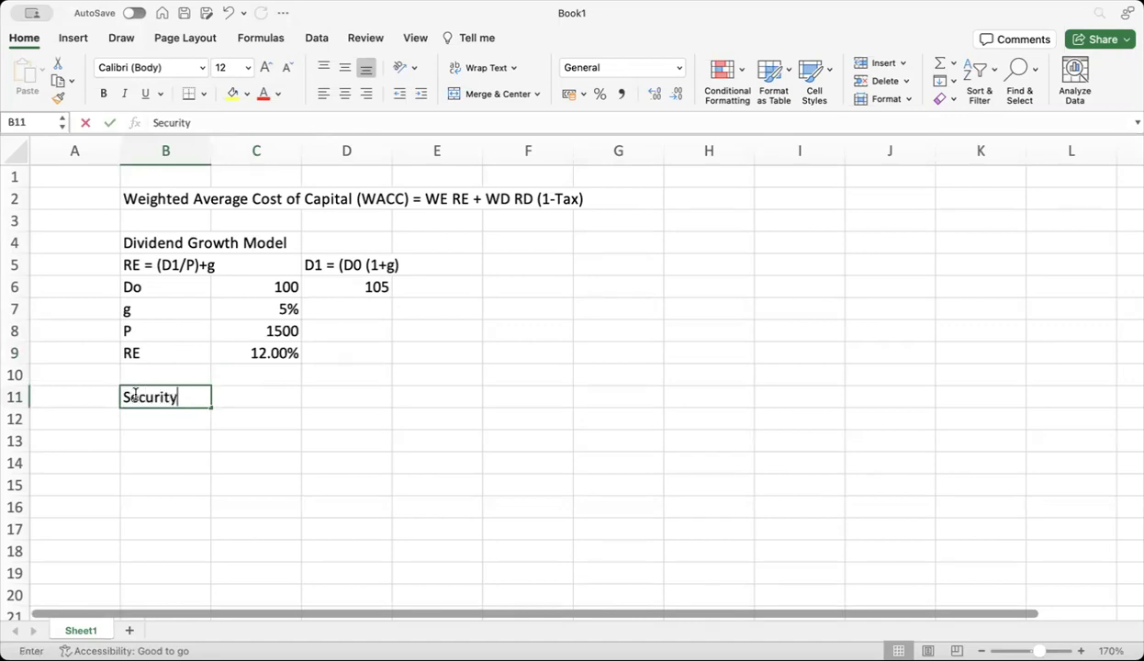
text( Market )
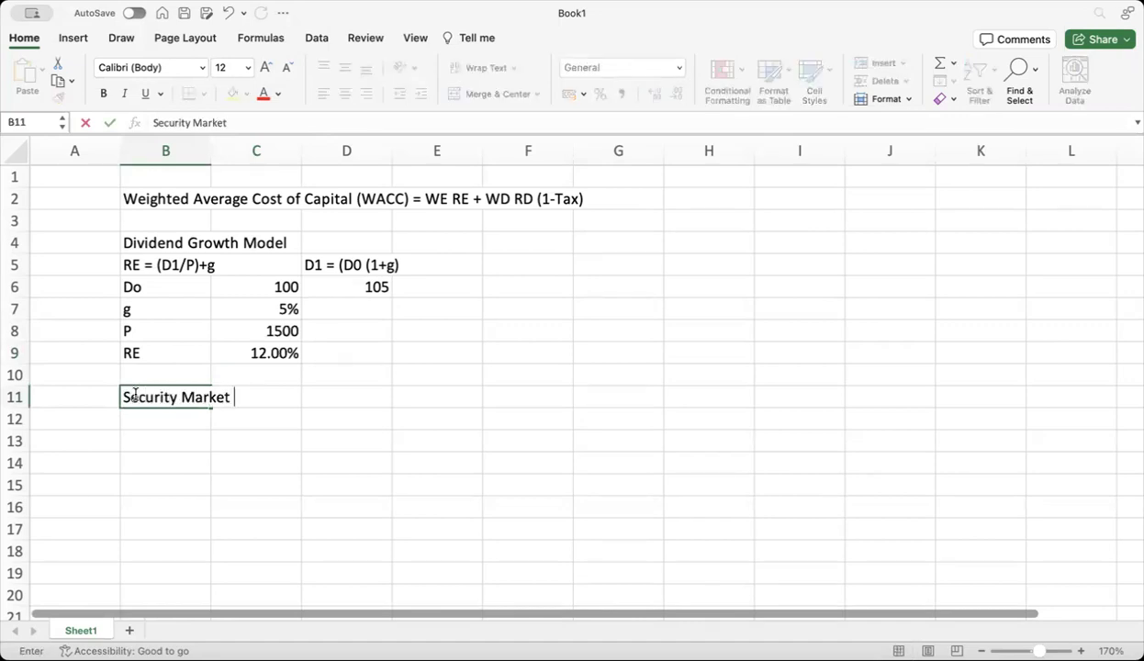
text(Line (SML) CAPM)
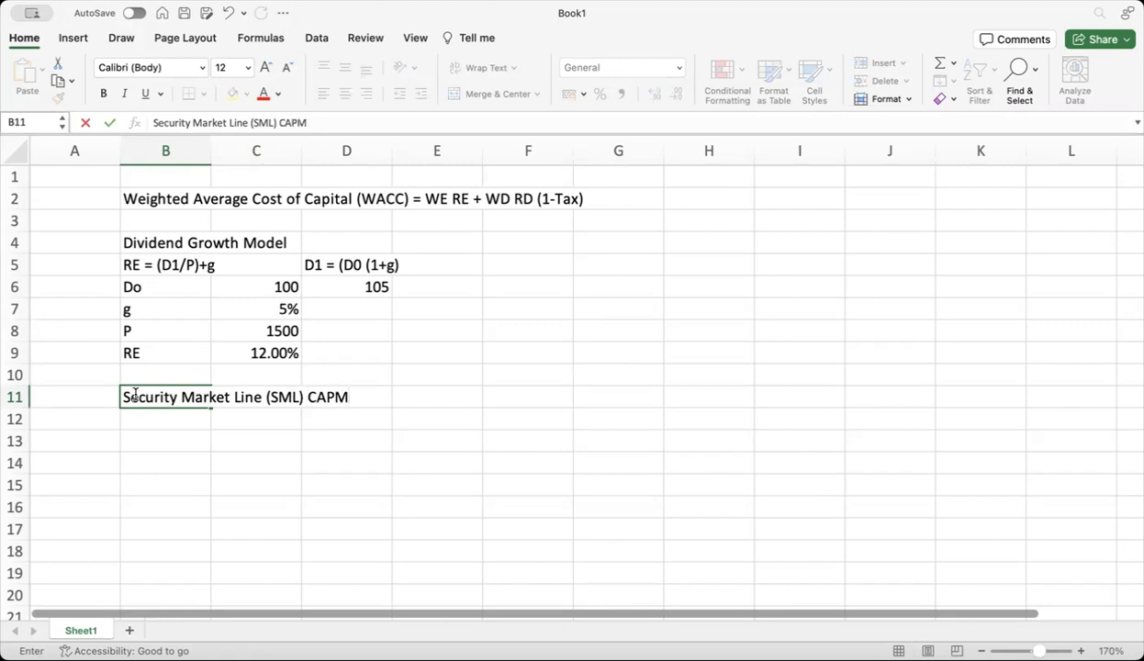
key(Return)
text(RE)
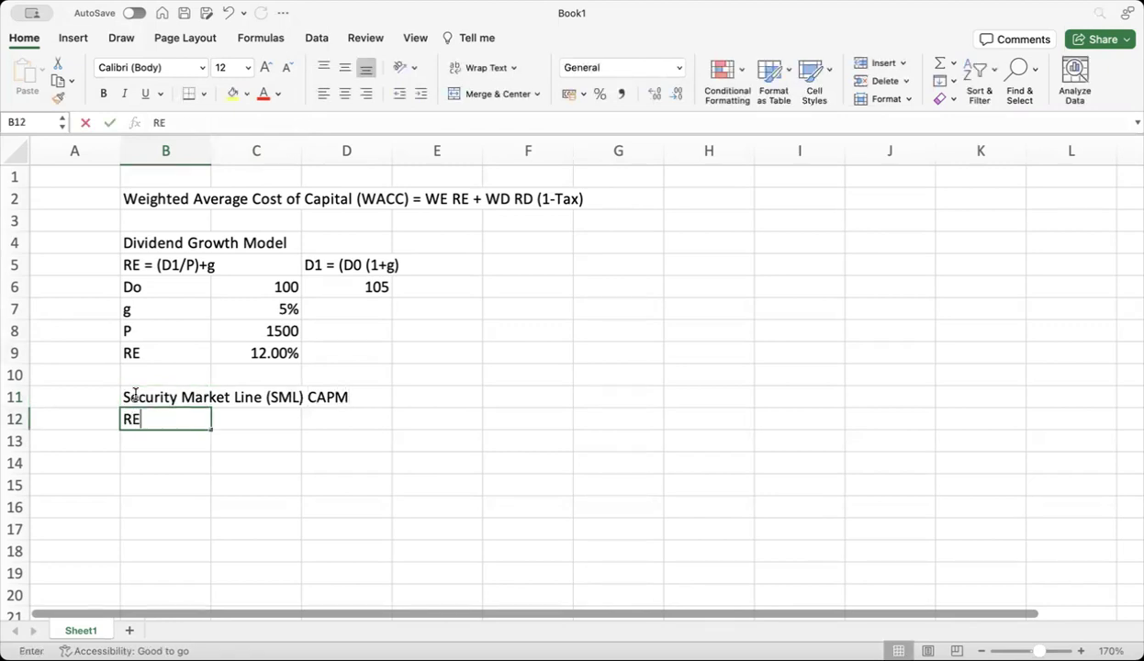
text( = Rf + )
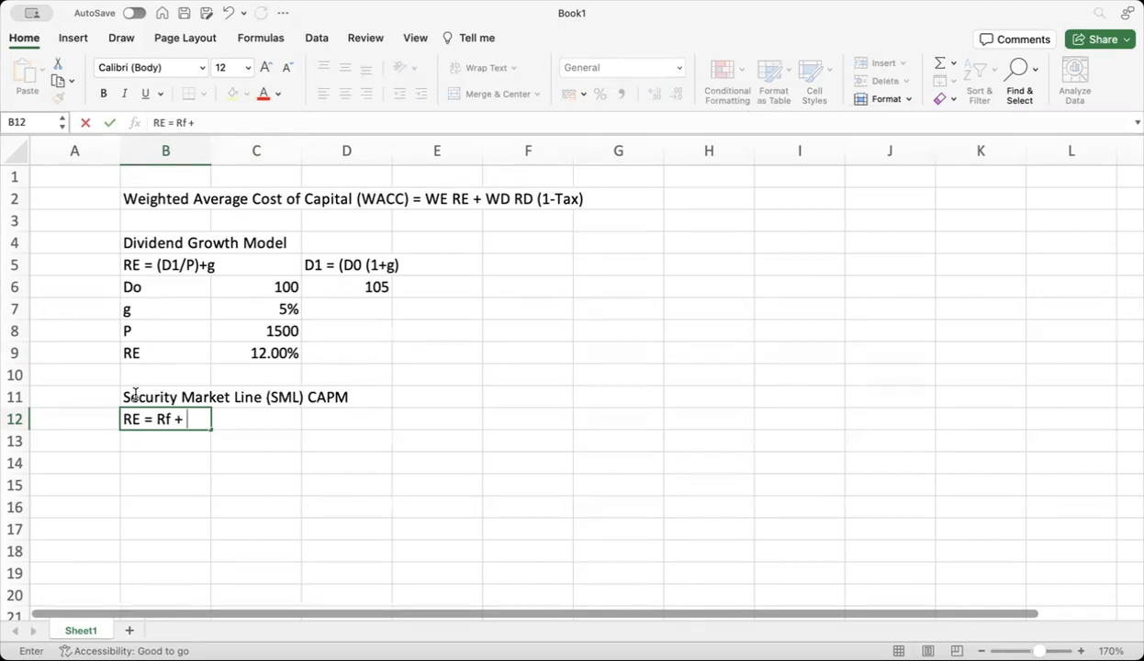
text(Beta ()
text(R)
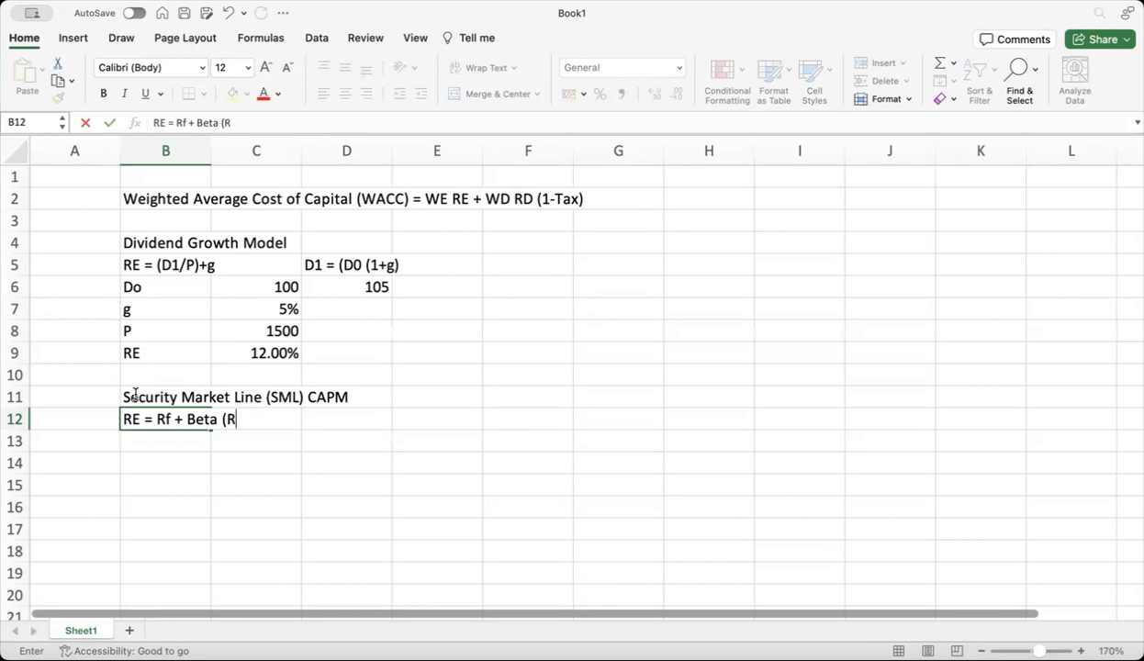
text(m-Rf))
key(Return)
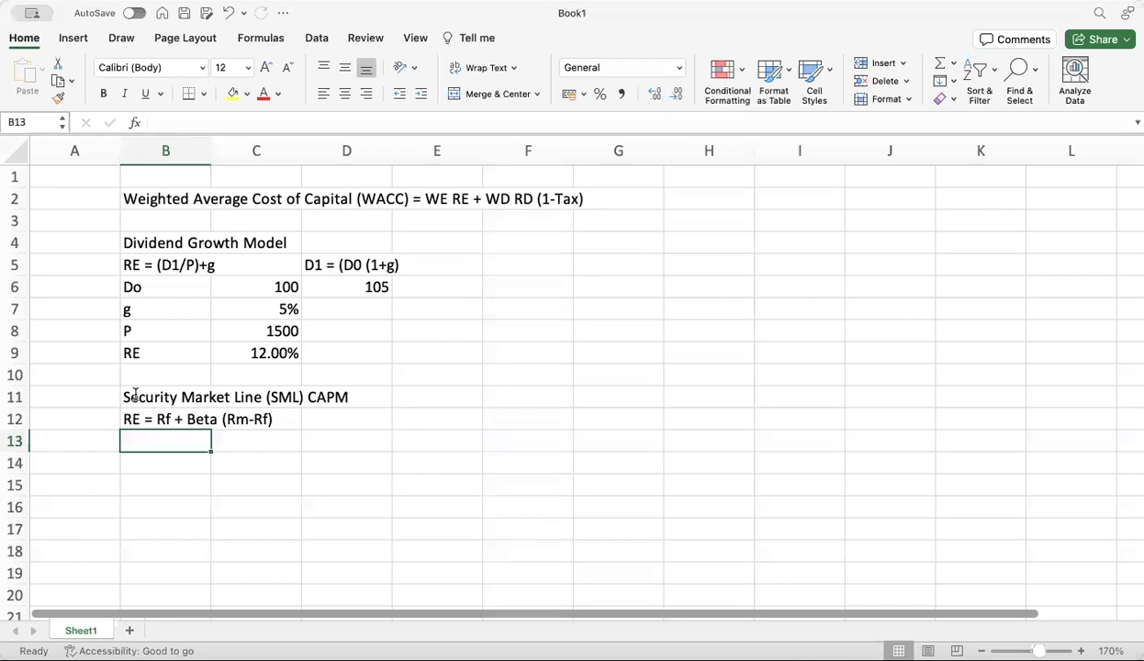
Enter Rf = 6.5% in row 13 and beta B = 0.85 in row 14
text(Rf)
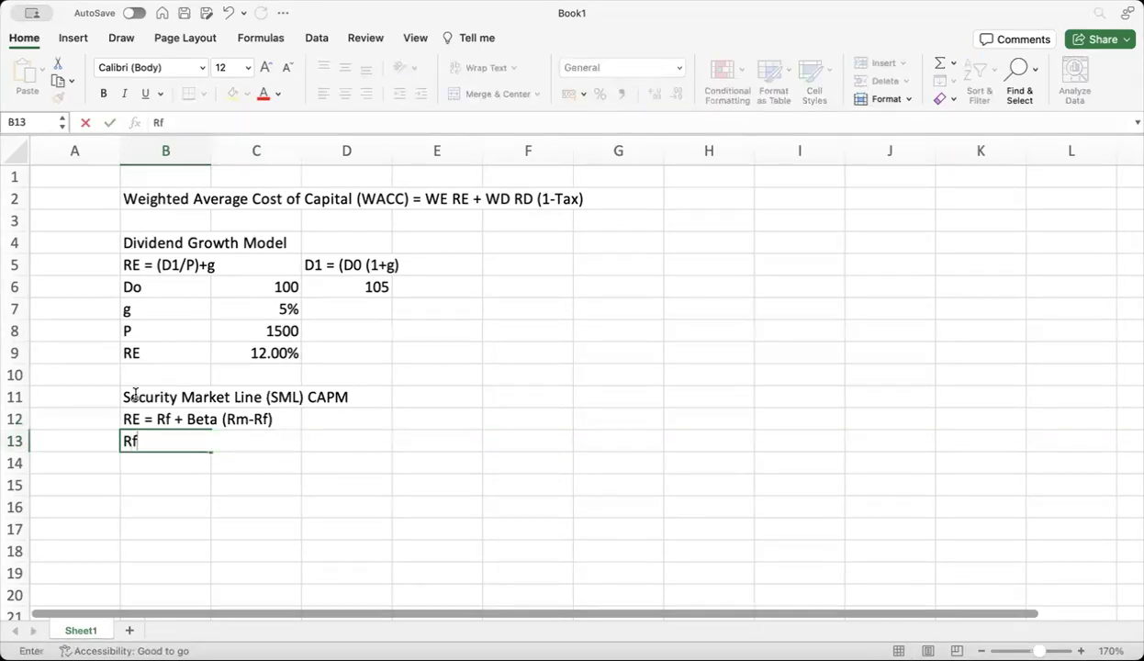
key(Tab)
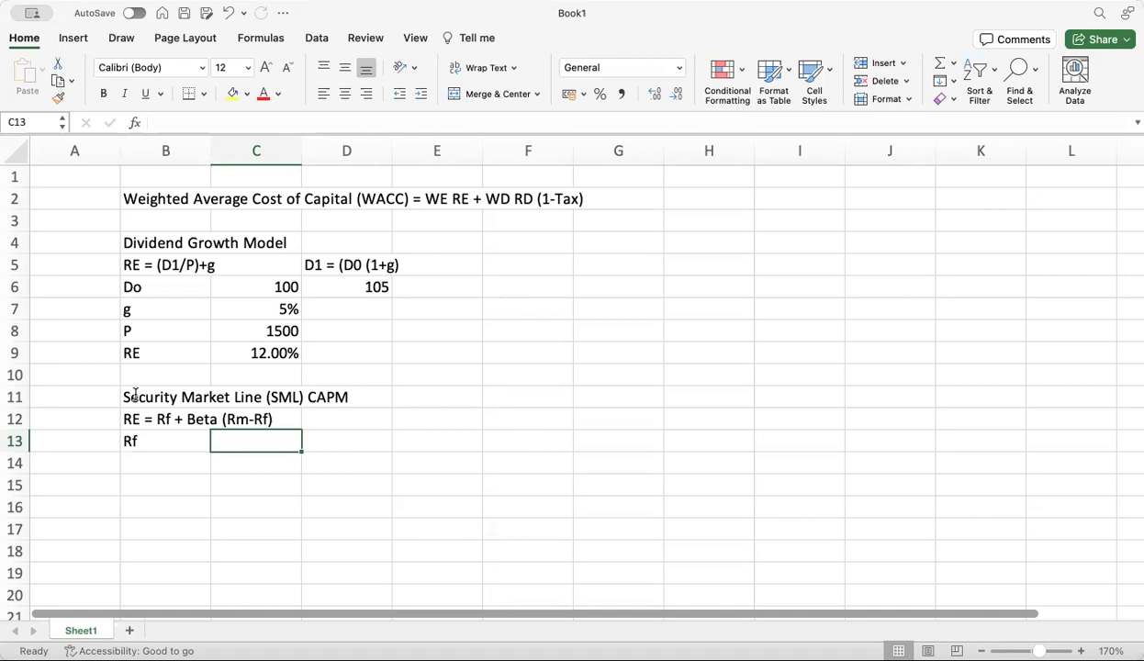
text(6.5%)
key(Return)
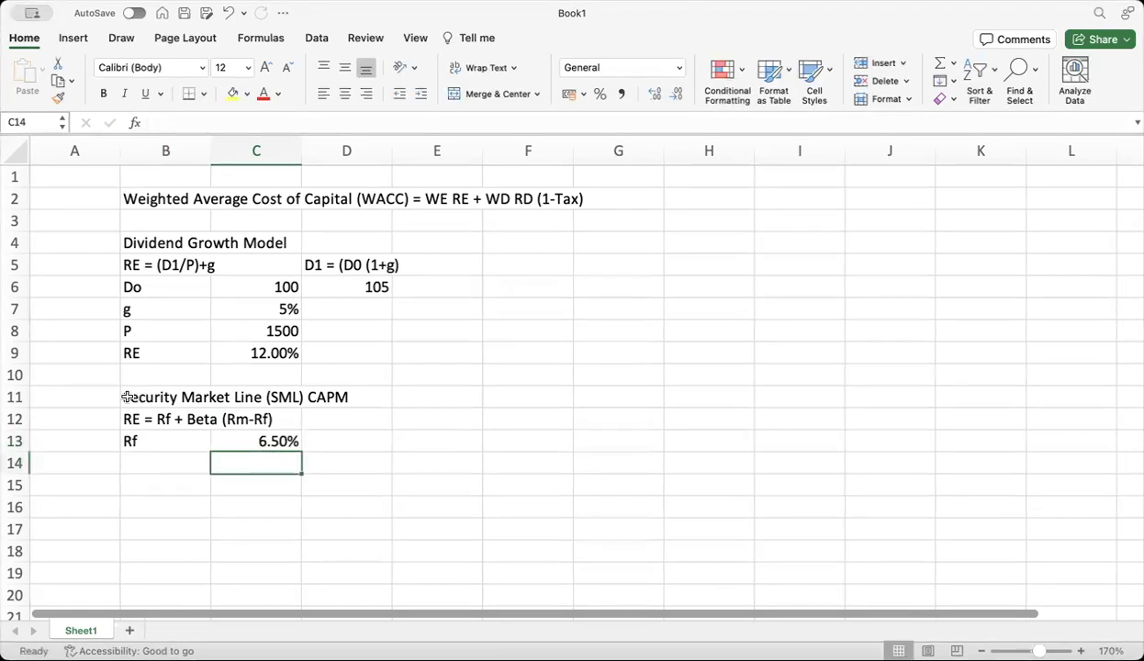
click(143, 468)
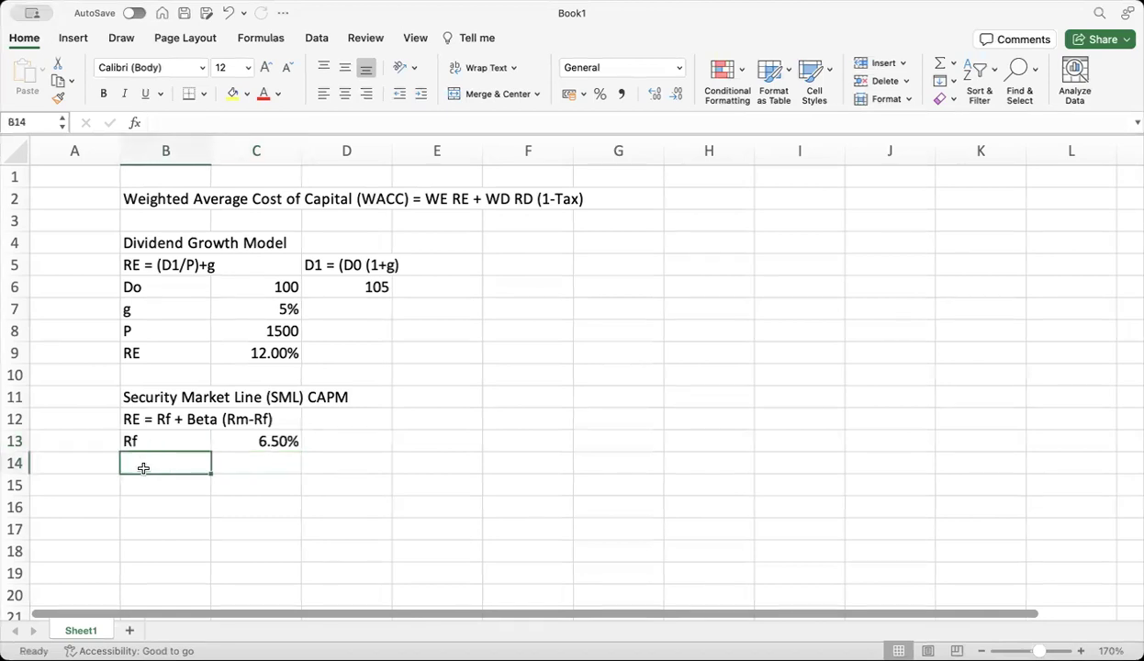
text(B)
click(235, 468)
text(0.85)
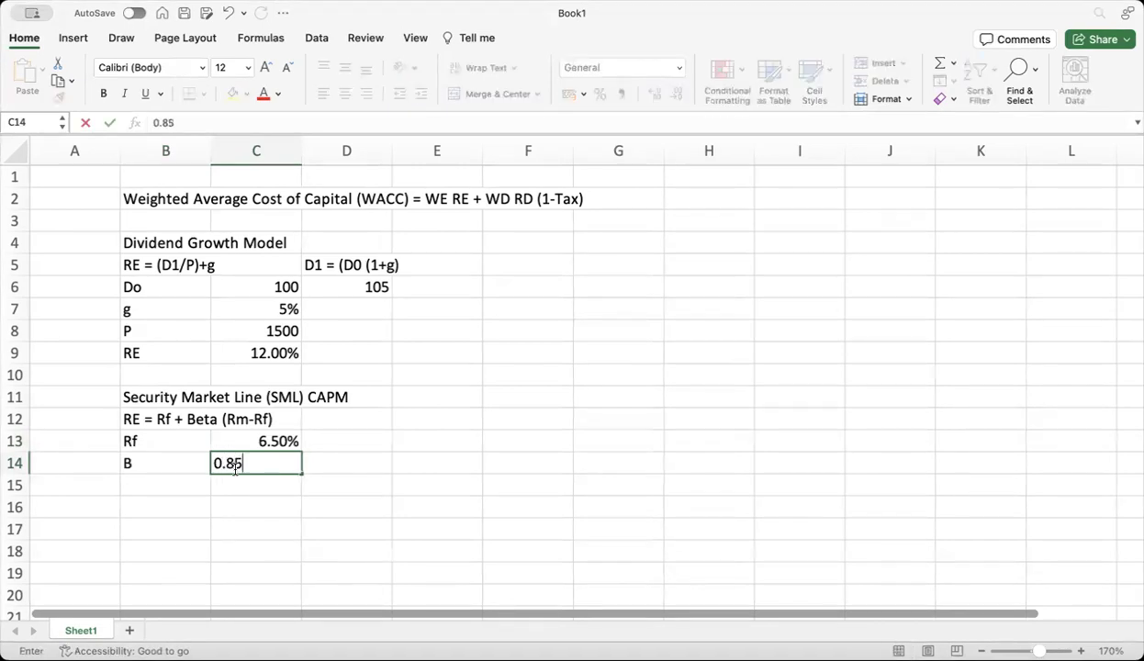
click(167, 489)
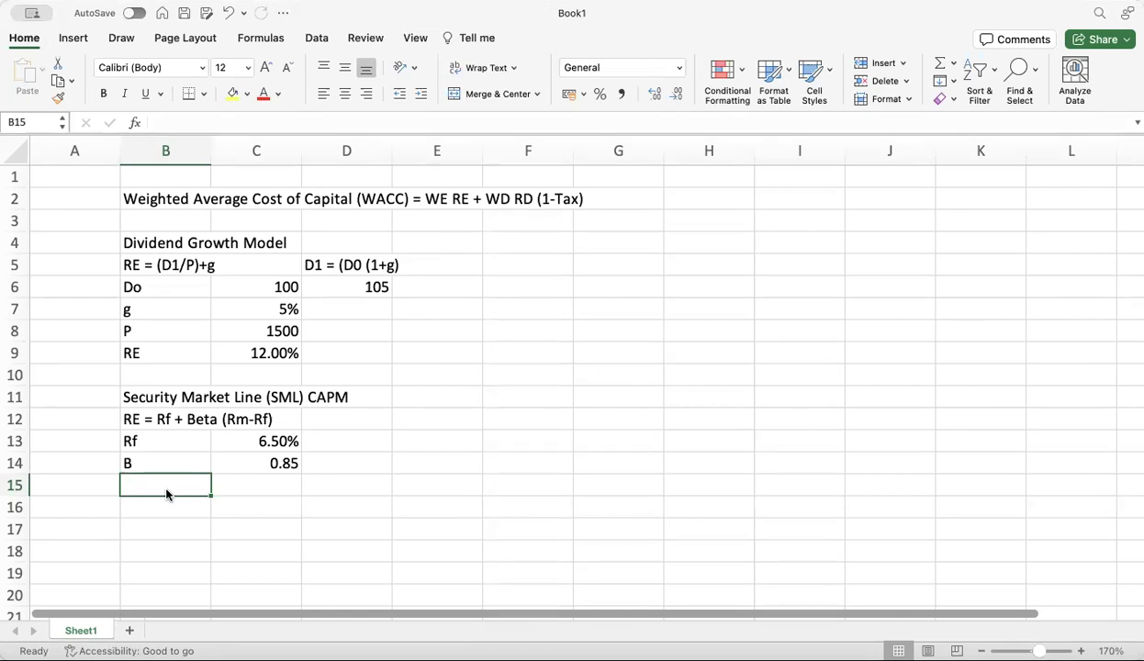
Enter the label 'Premi Risiko' in B15 with 6% in C15
text(Premi)
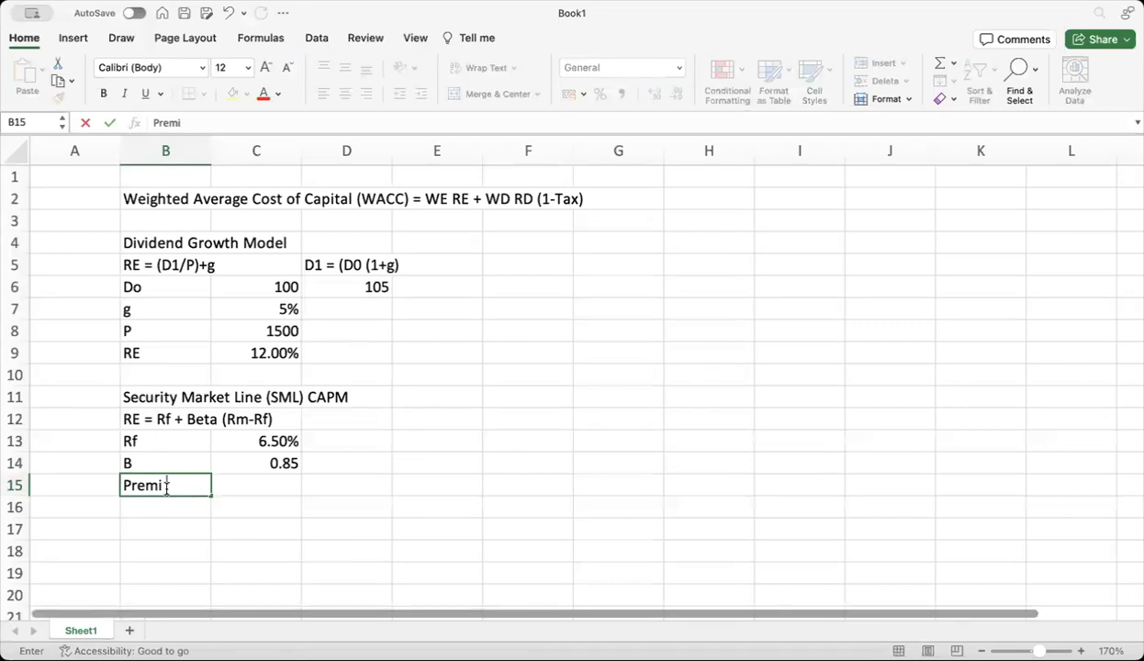
text( Risiko)
click(269, 482)
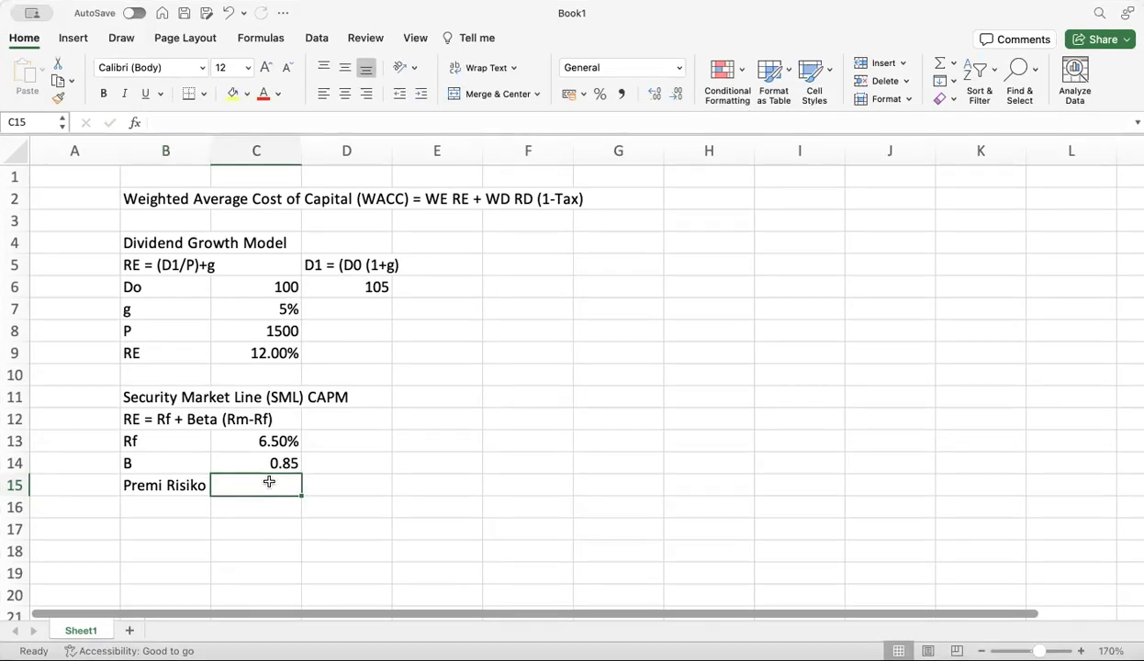
text(6%)
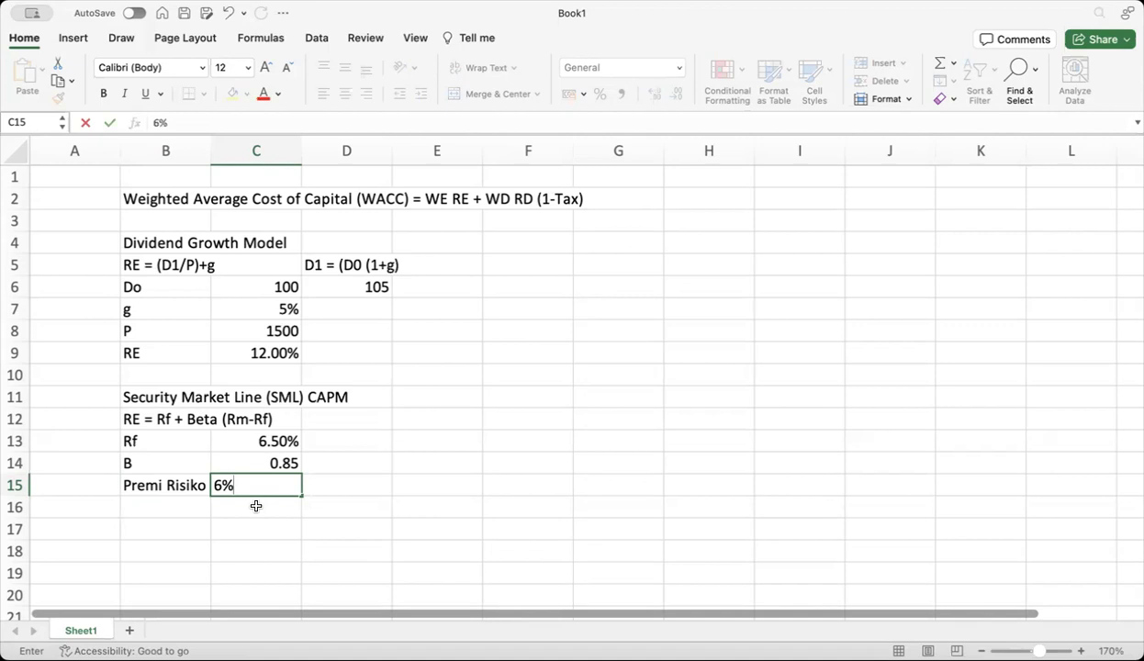
key(Return)
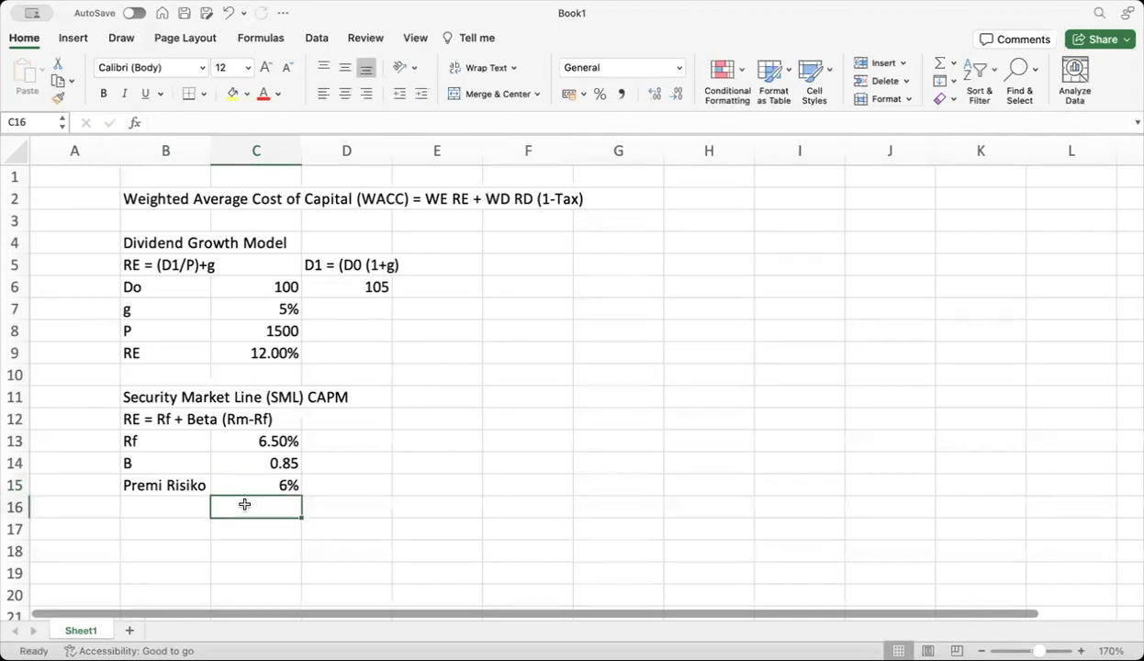
Label cell B16 'RE', declining the autocomplete suggestion
click(176, 506)
text(RE)
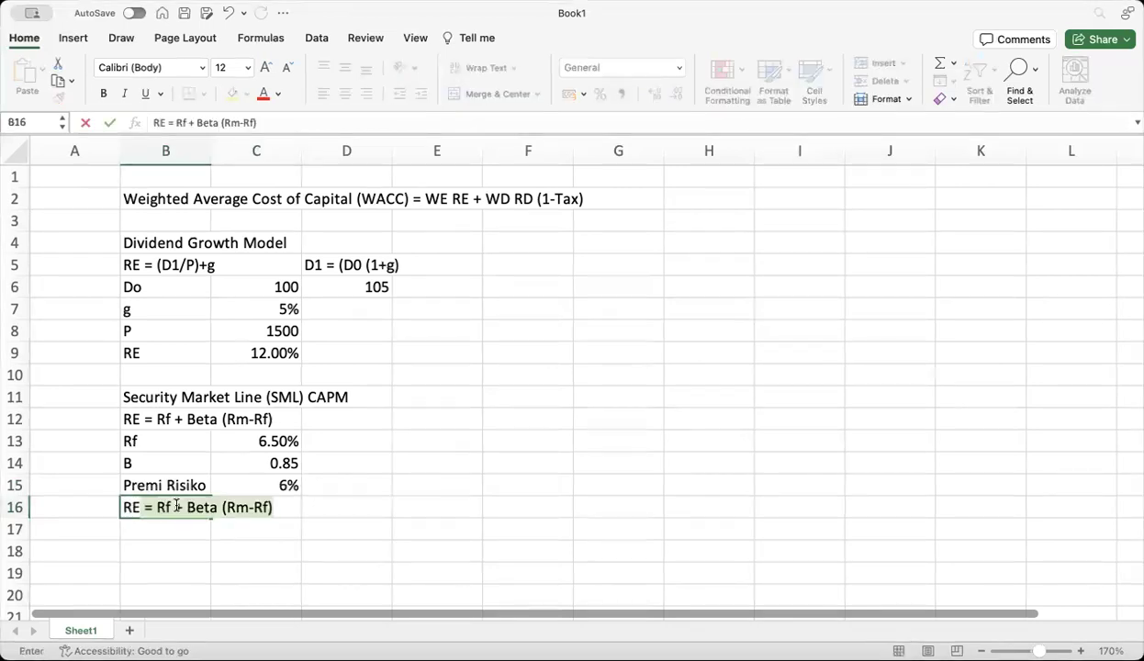
key(BackSpace)
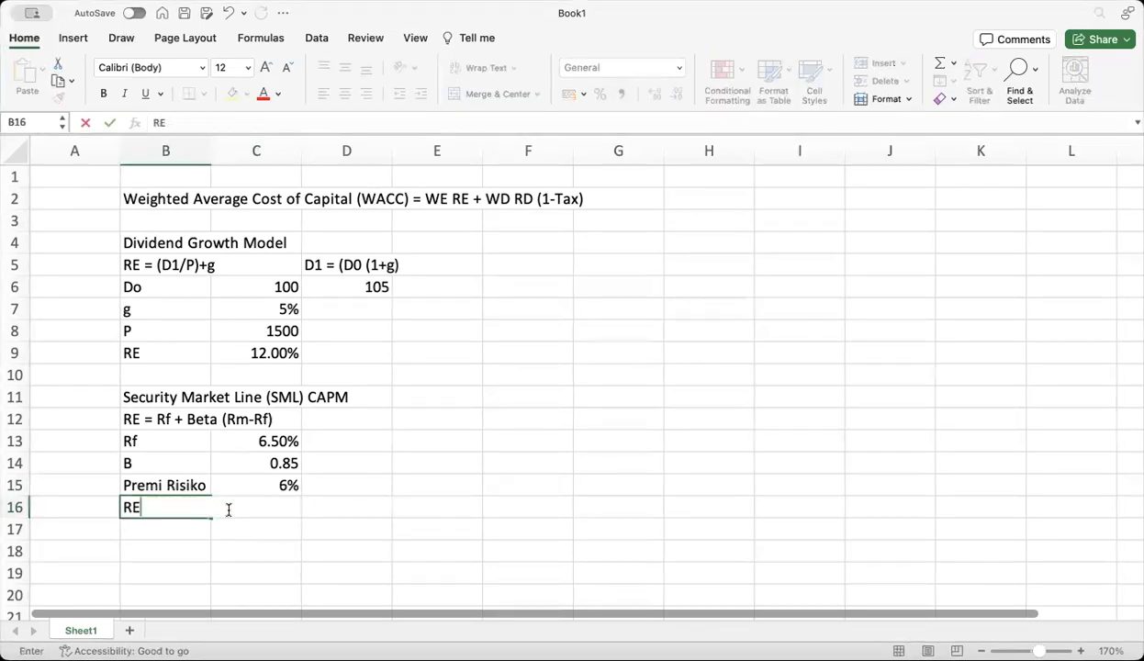
click(304, 530)
Enter =C13+(C14*C15) in C16 so the CAPM cost of equity shows 11.600%
click(250, 506)
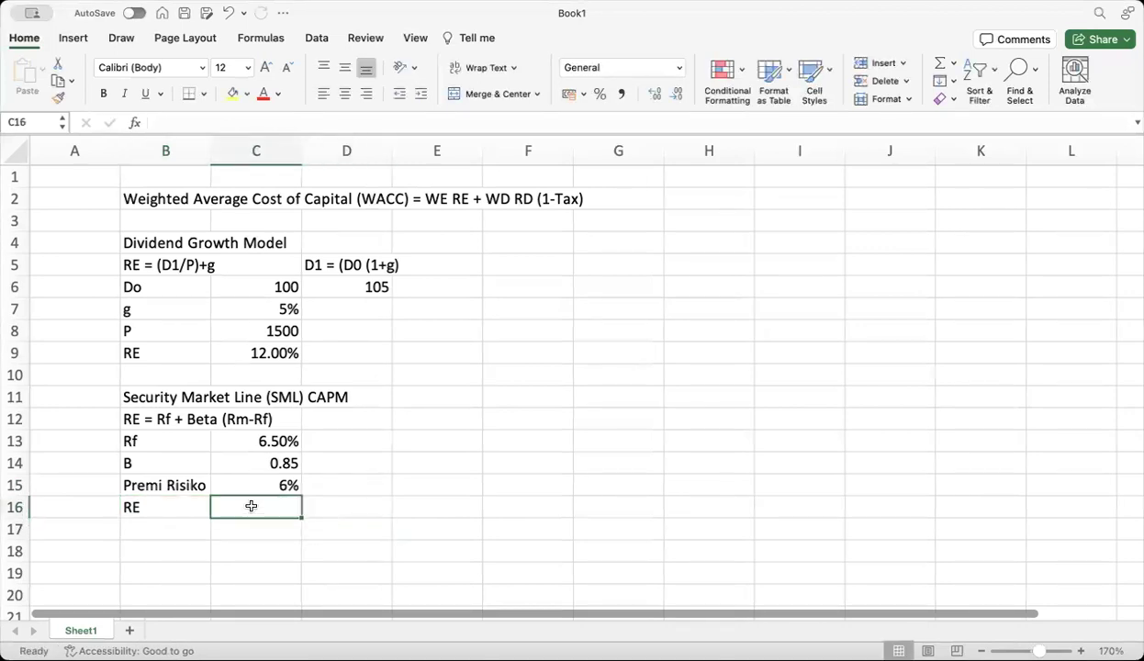
text(=)
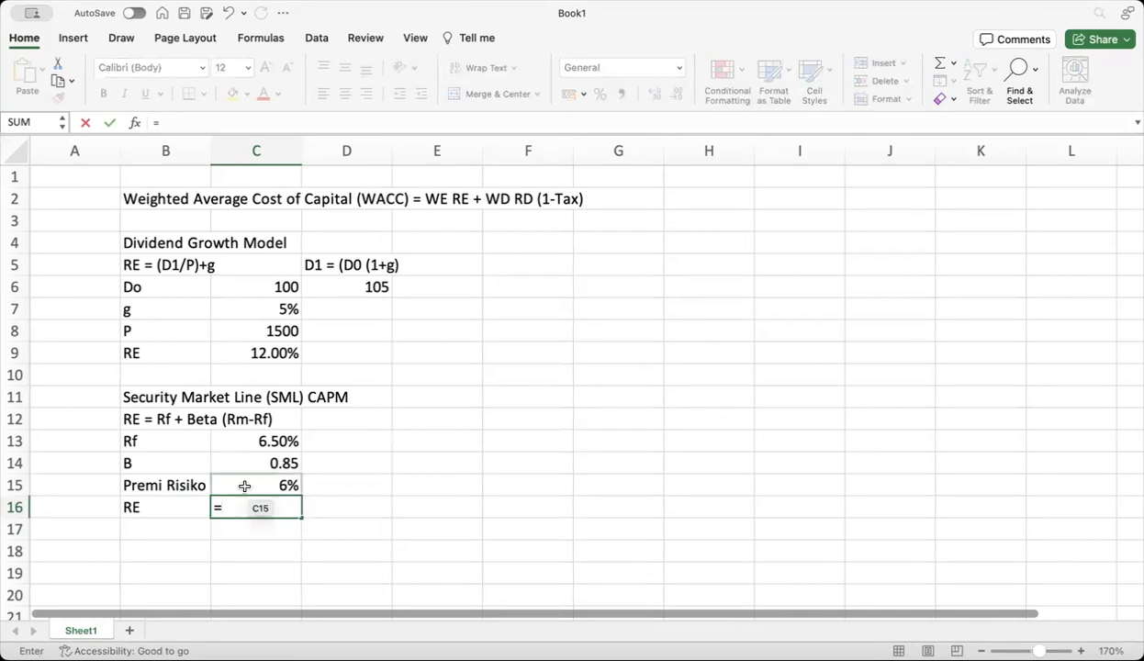
click(258, 447)
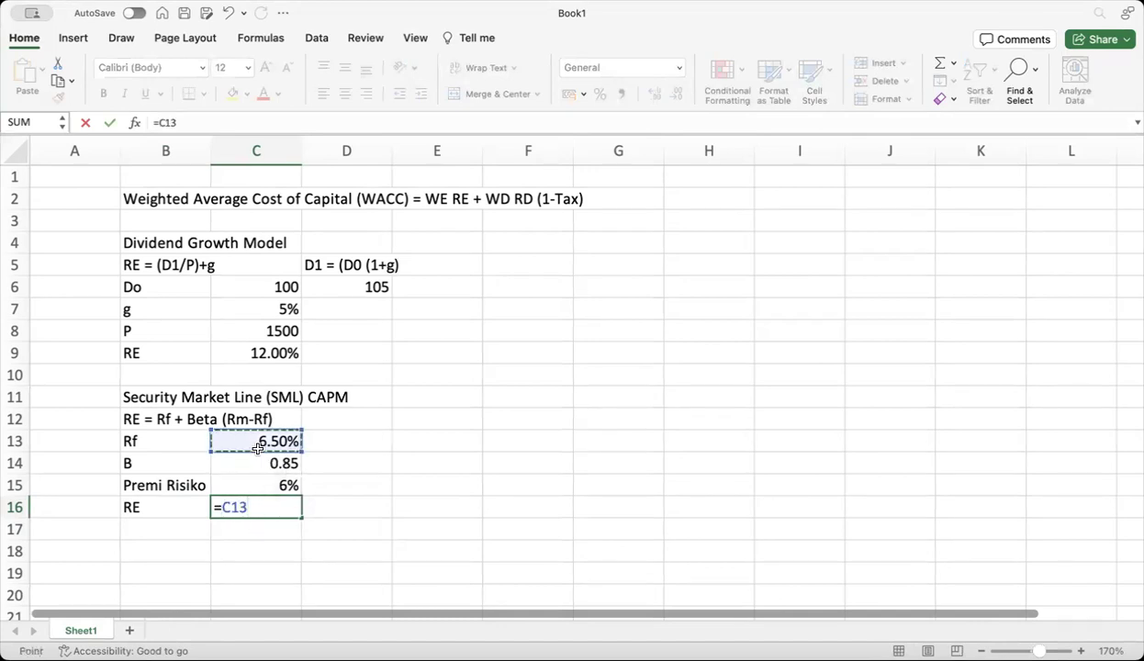
text(+)
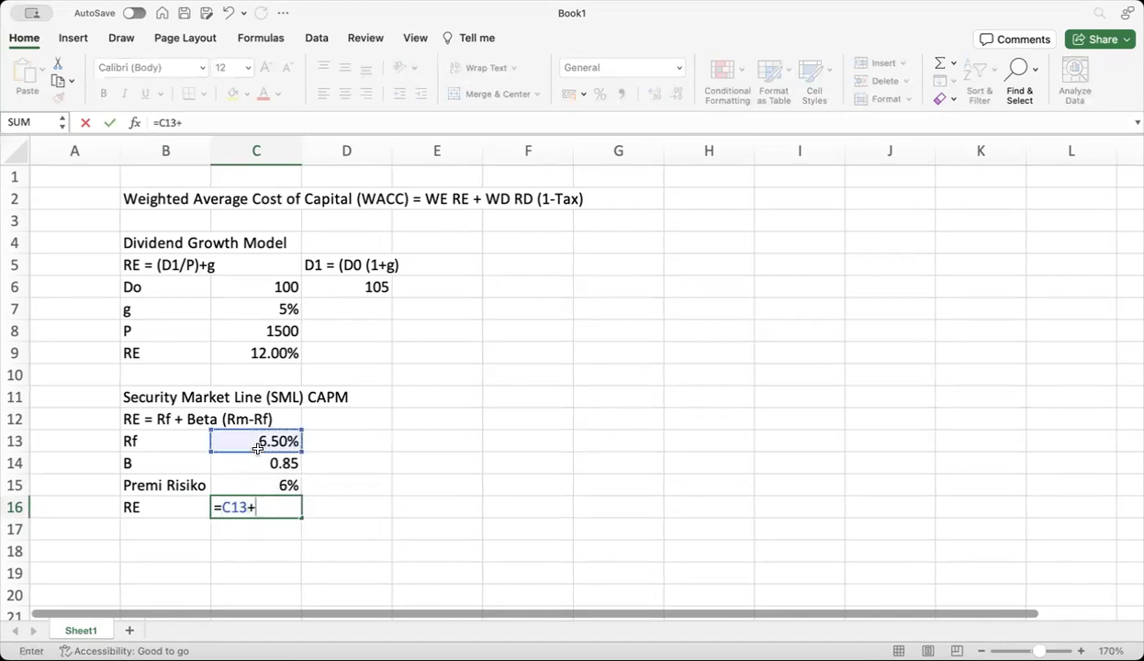
text(()
click(246, 463)
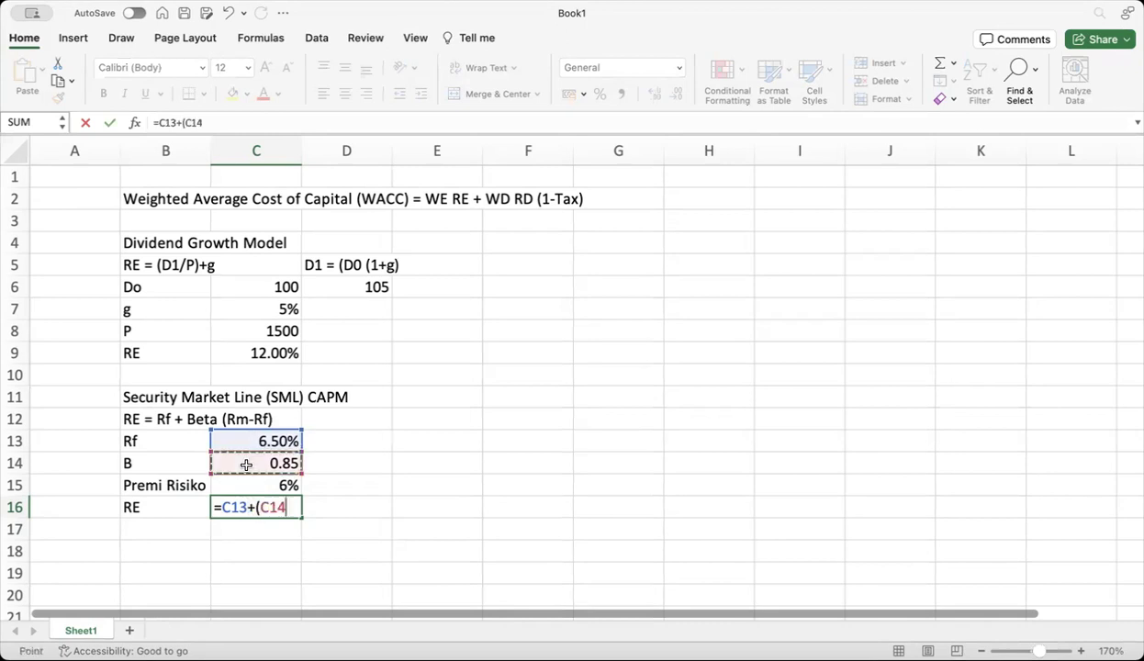
text(*)
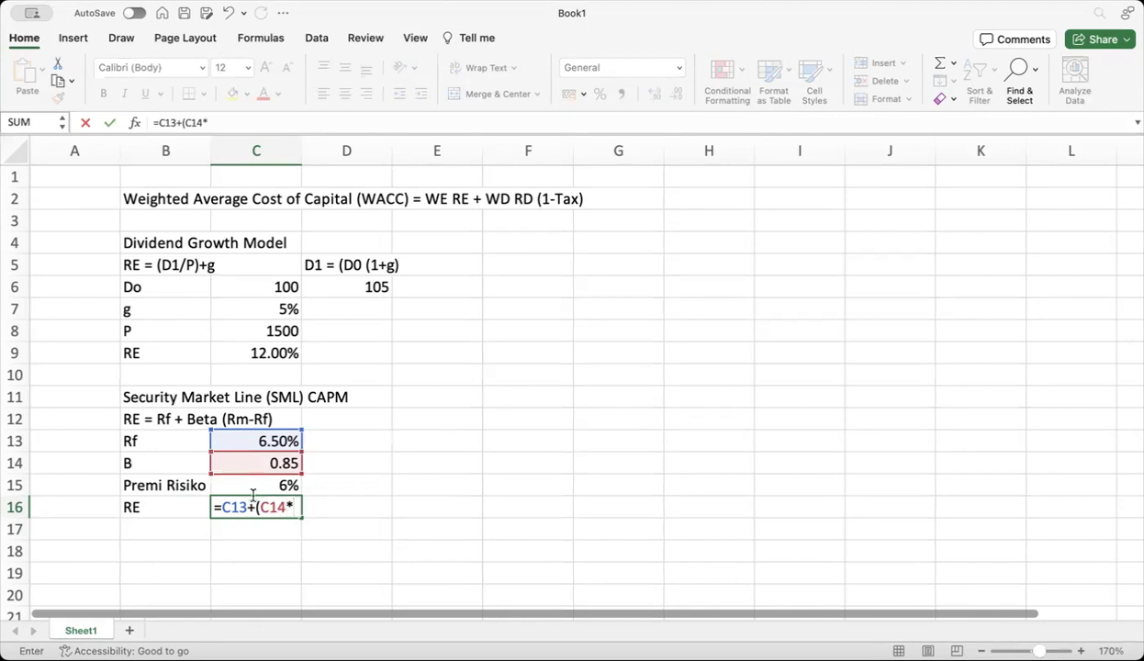
click(254, 485)
text())
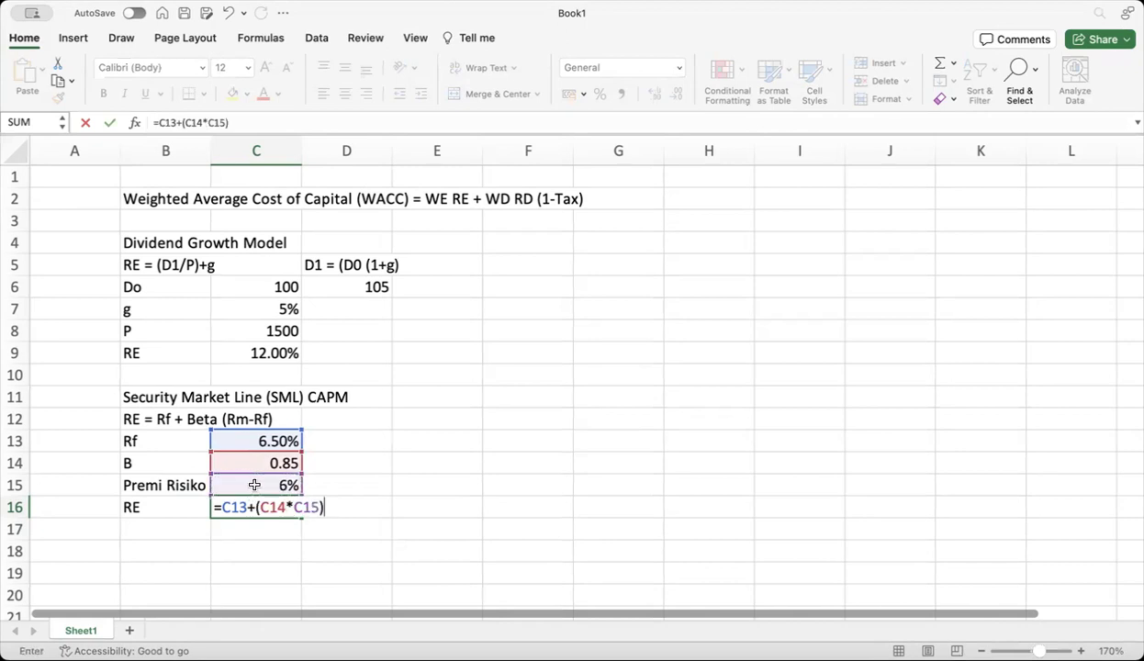
key(Return)
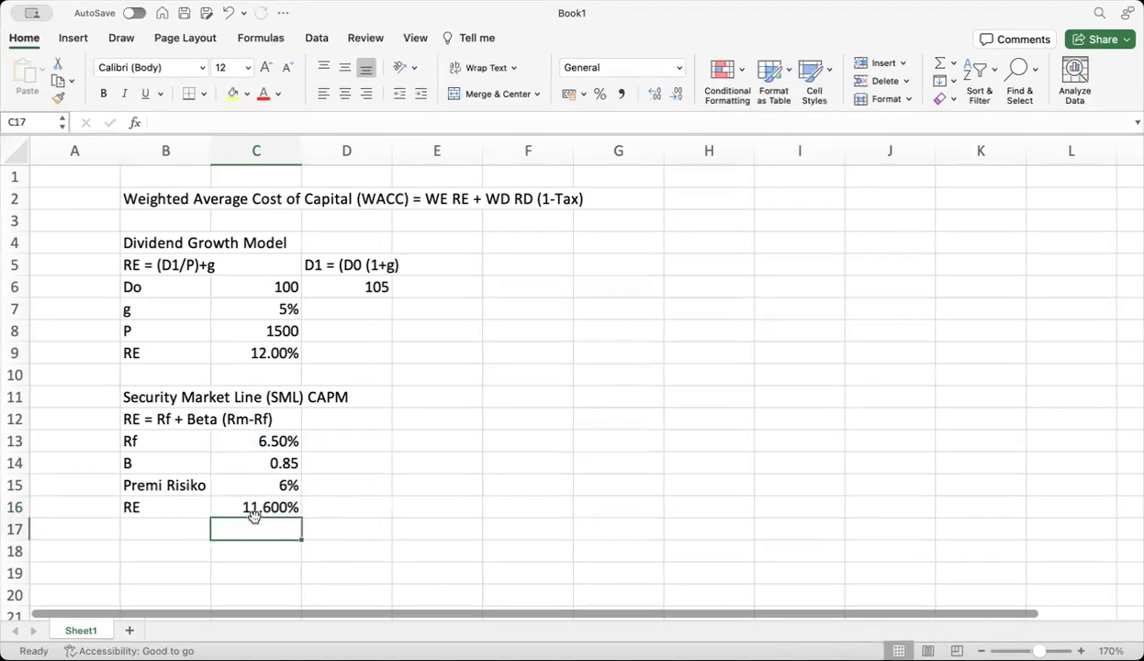
click(256, 507)
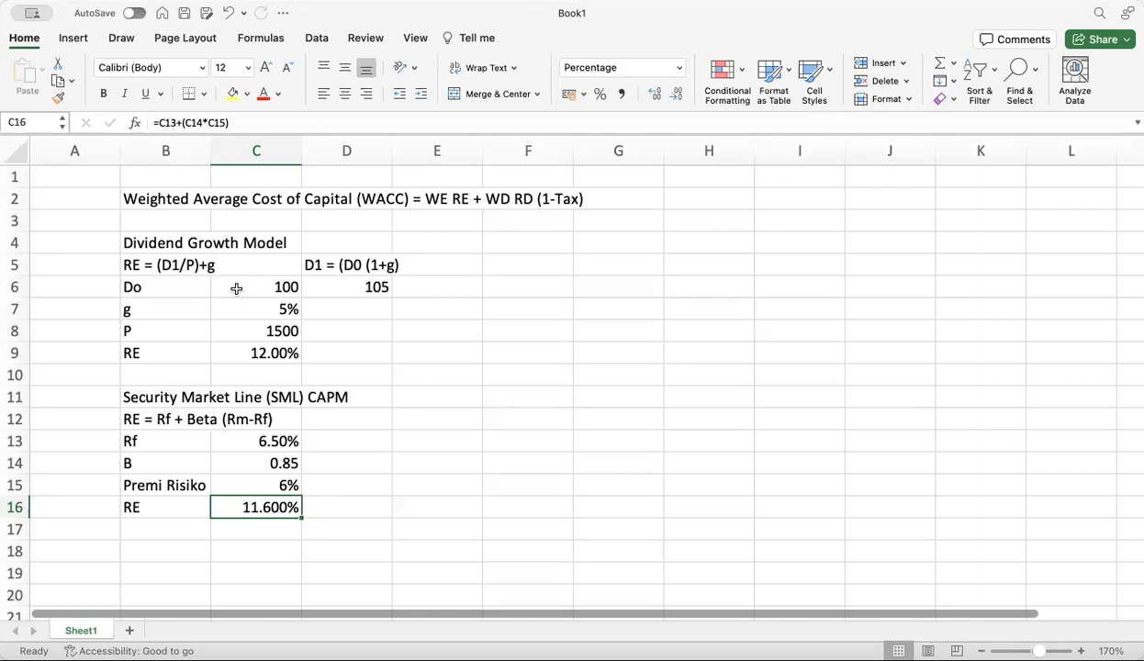
click(249, 309)
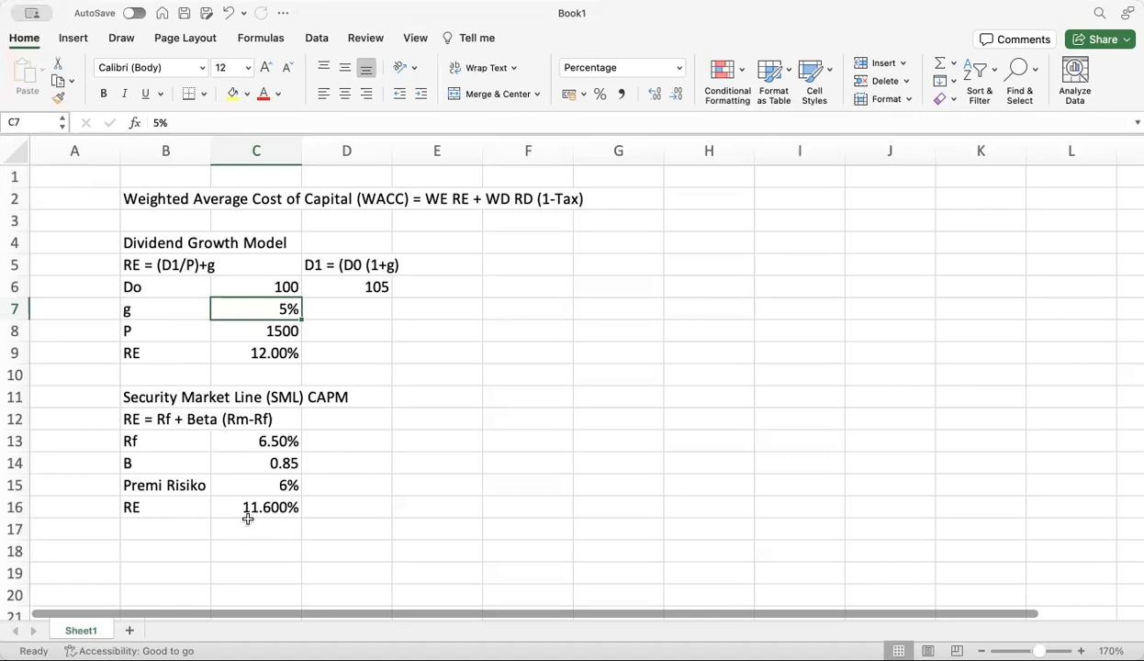
Type the headings COST OF DEBT in F4 and OBLIGASI in H4
click(250, 507)
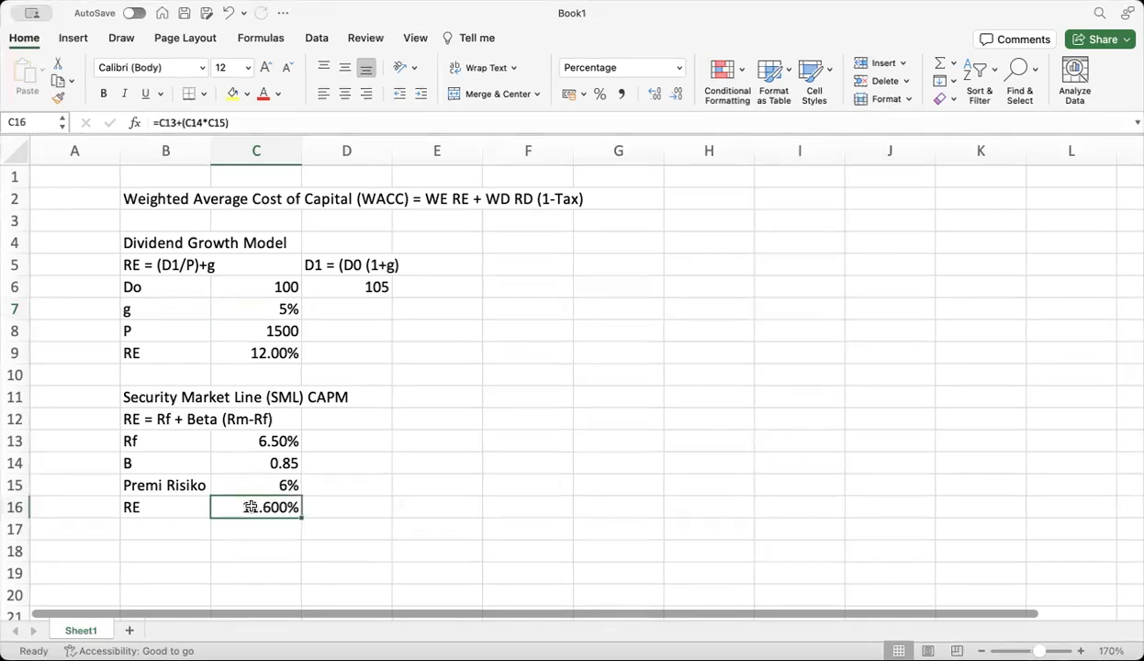
click(520, 240)
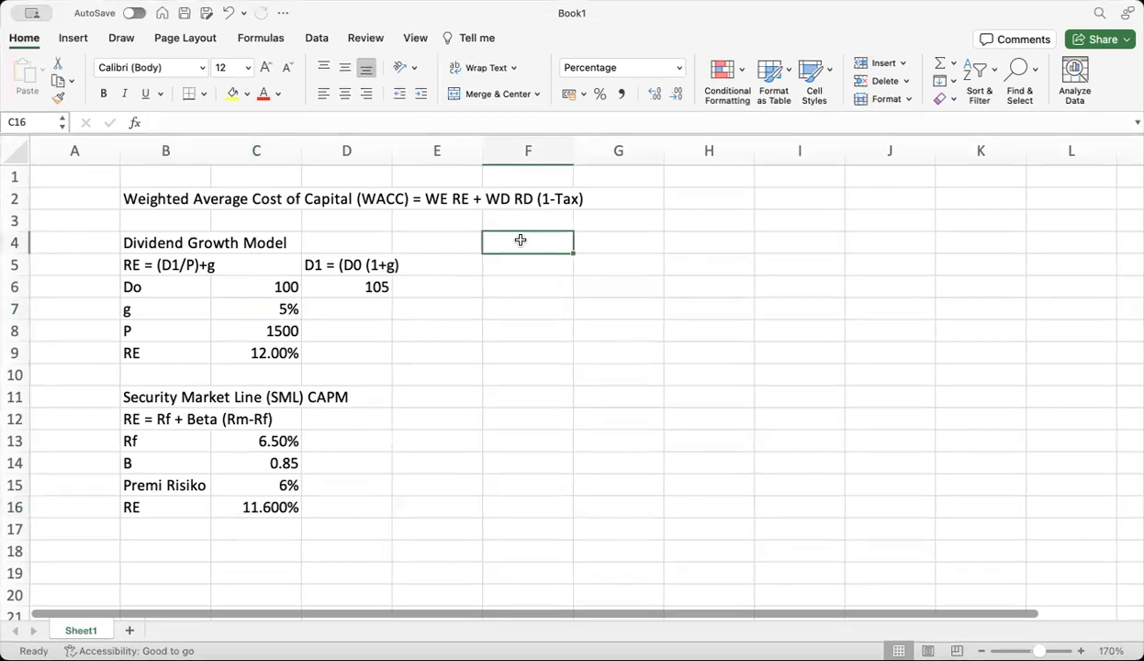
text(COST)
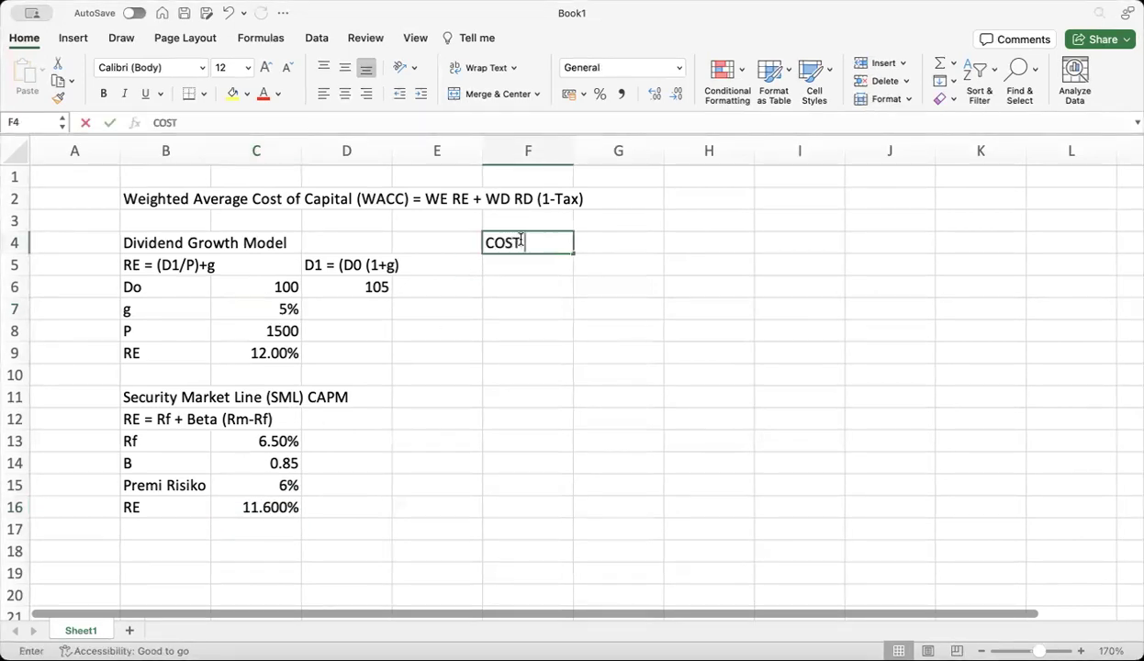
text( OF DEBT)
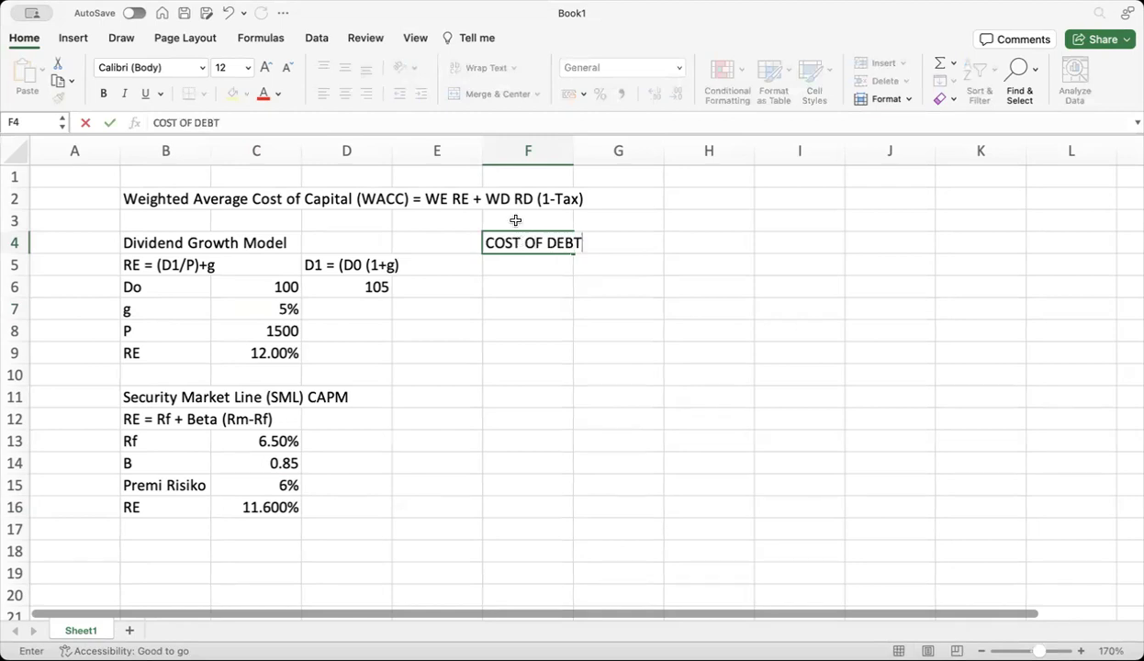
key(F2)
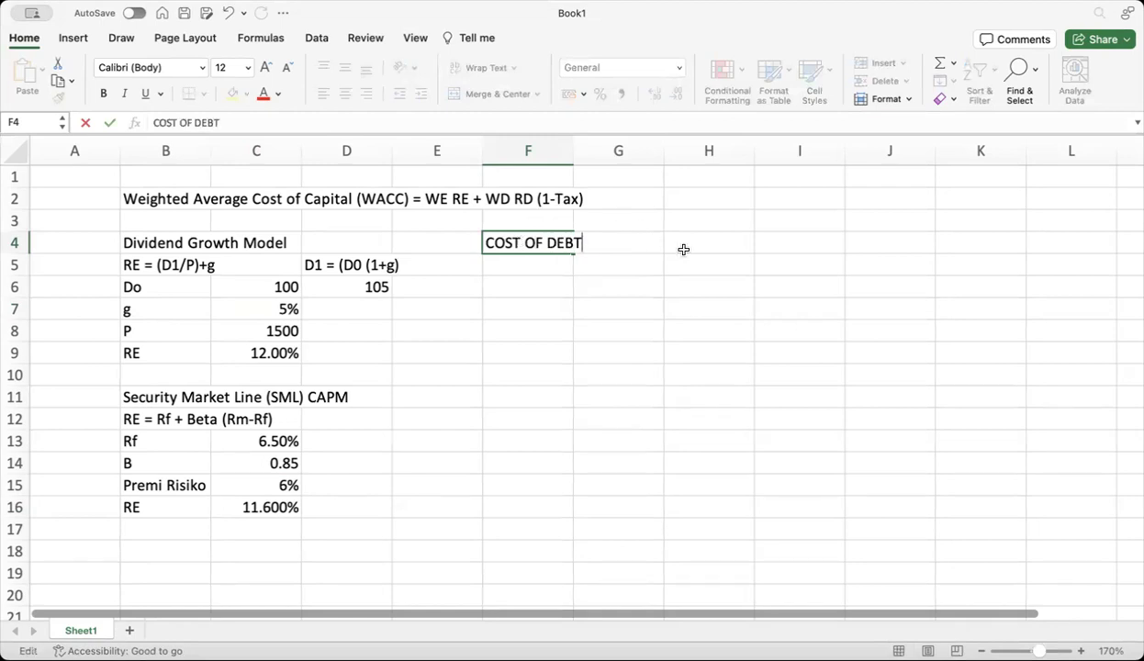
click(685, 245)
text(OBLIGASI)
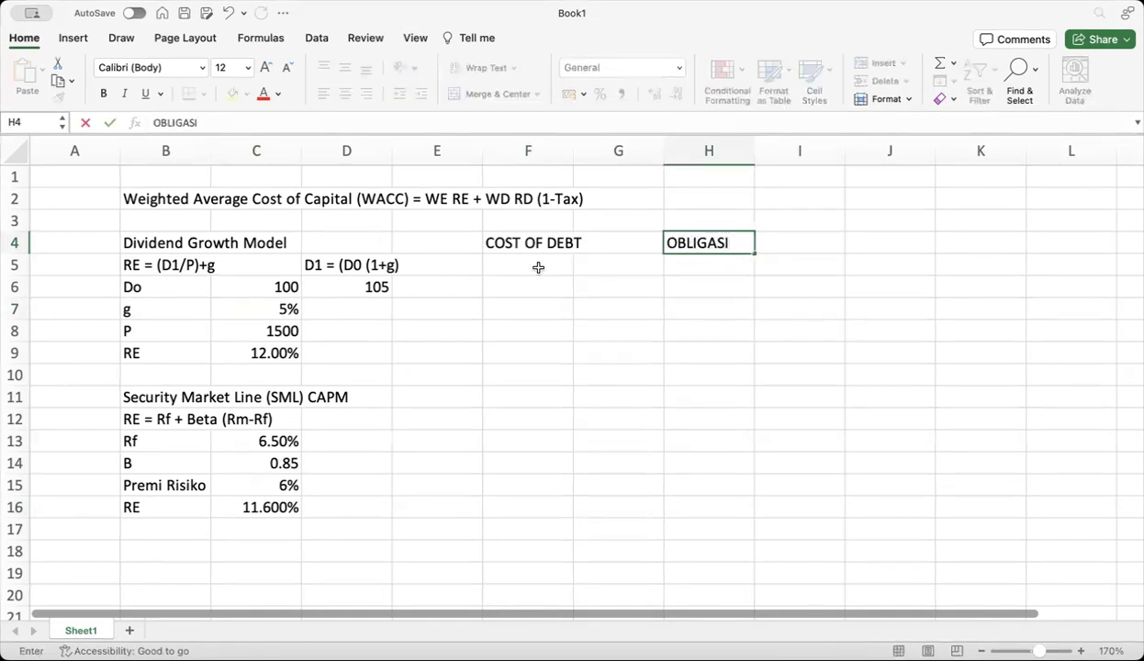
Type the note 'KUPON BUKAN COST OF CAPITAL' in F5
click(538, 267)
text(KUPON)
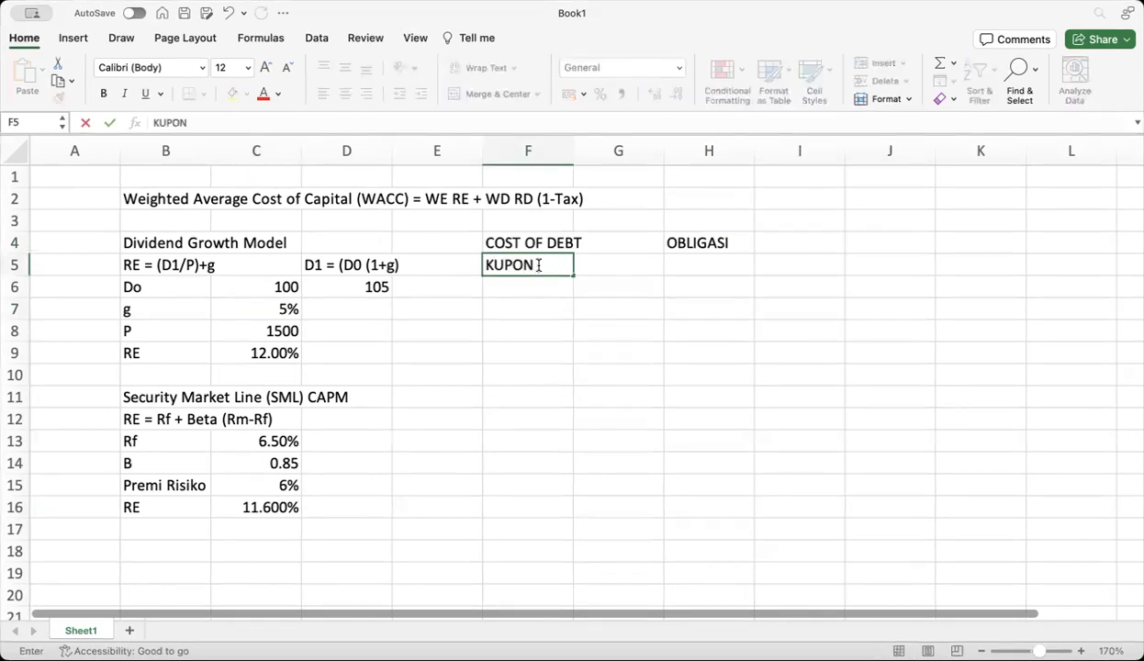
text( BUKAN)
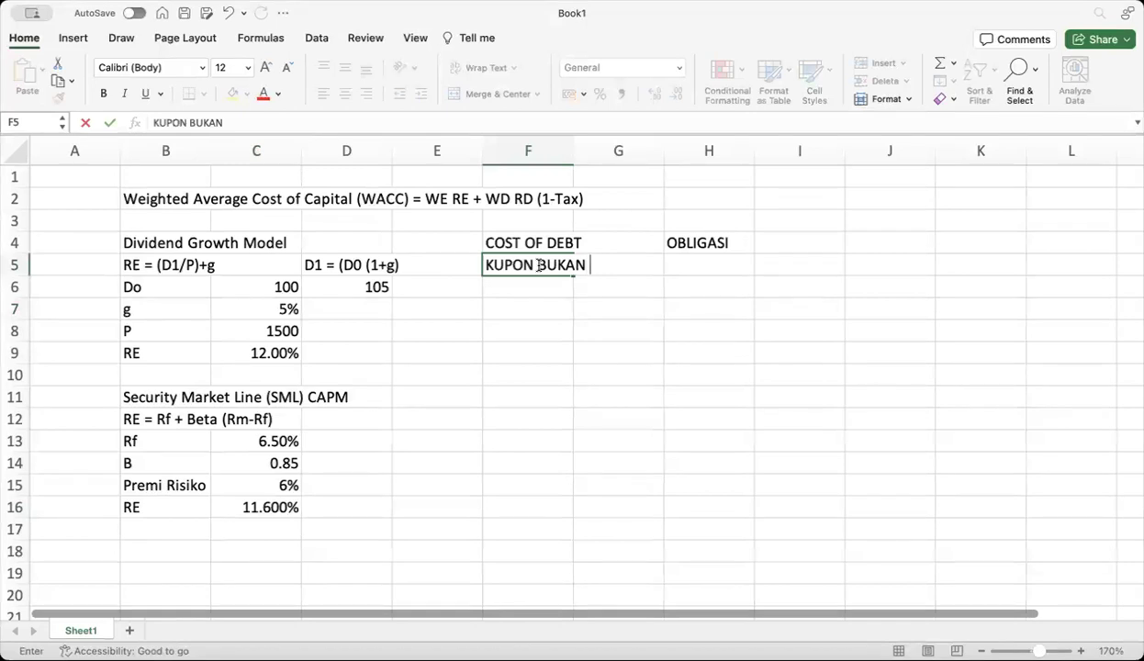
text(COST OF CAPITAL)
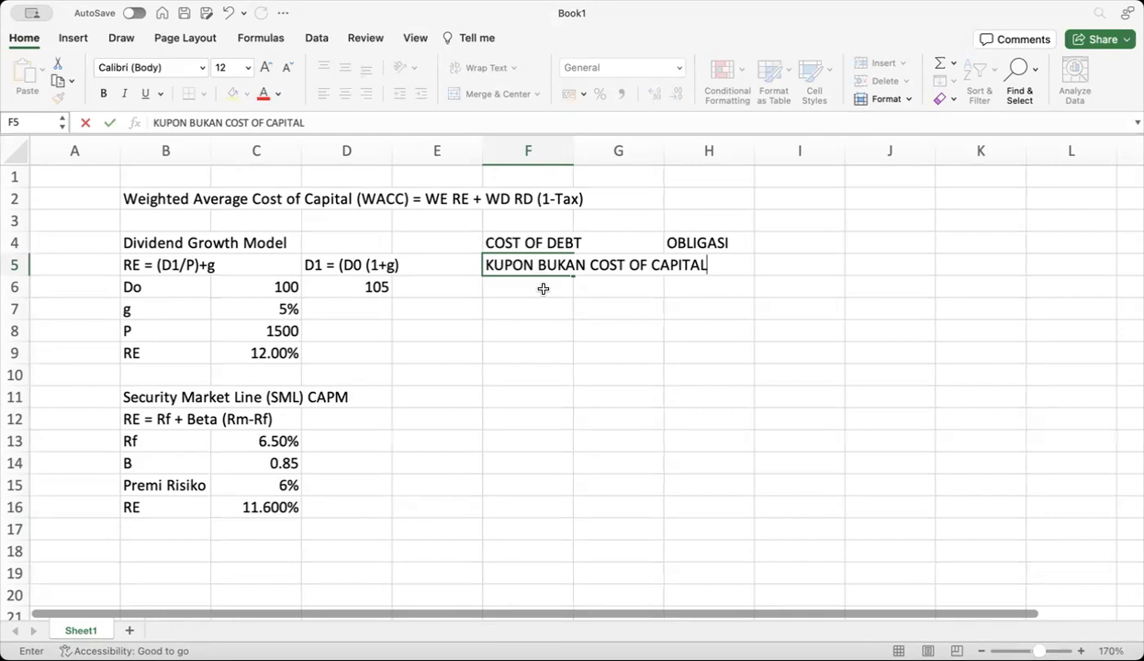
Commit the 'KUPON BUKAN COST OF CAPITAL' note in F5, moving down to F6
click(543, 288)
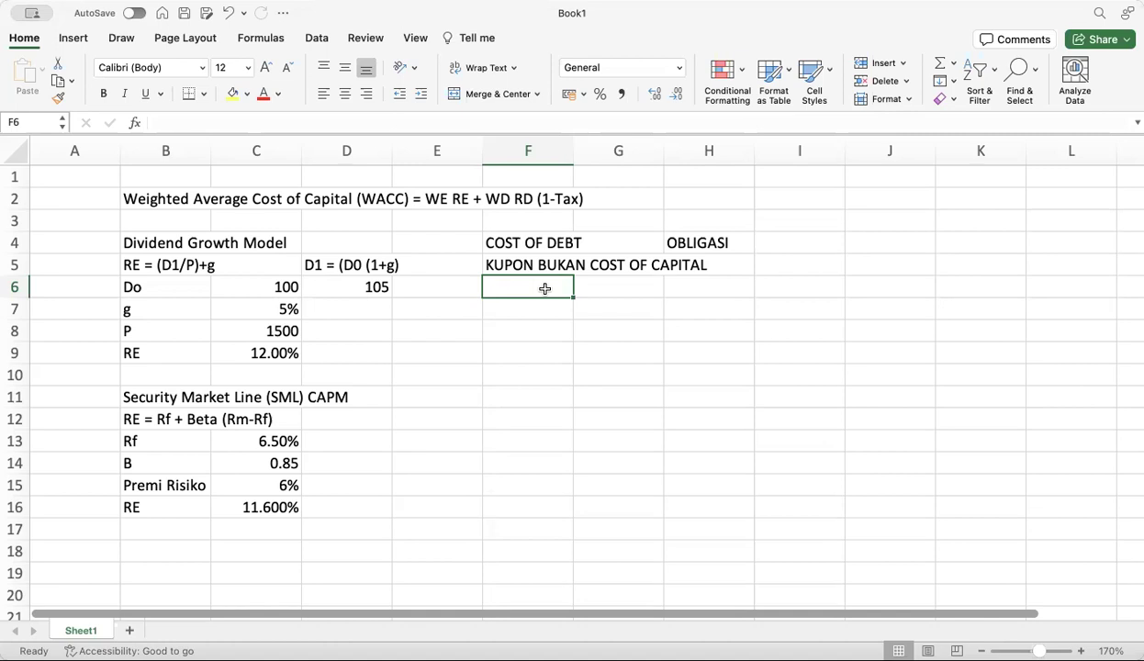
Enter 'YIELD TO MATURITY' in F6 below the coupon note
text(YIELD)
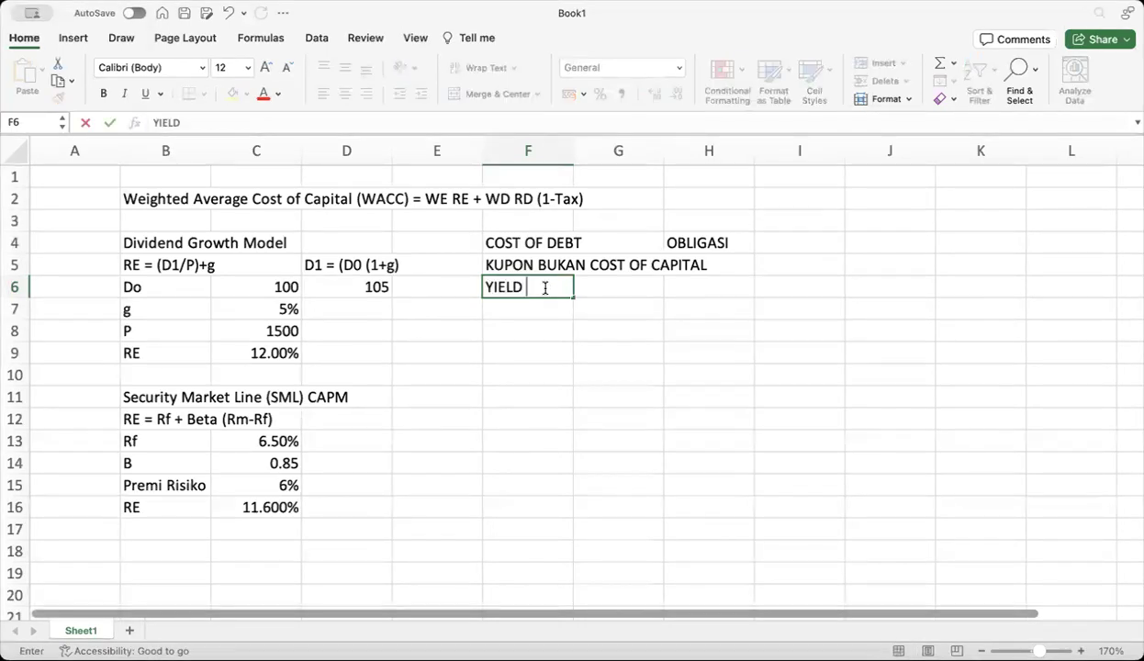
text( TO MA)
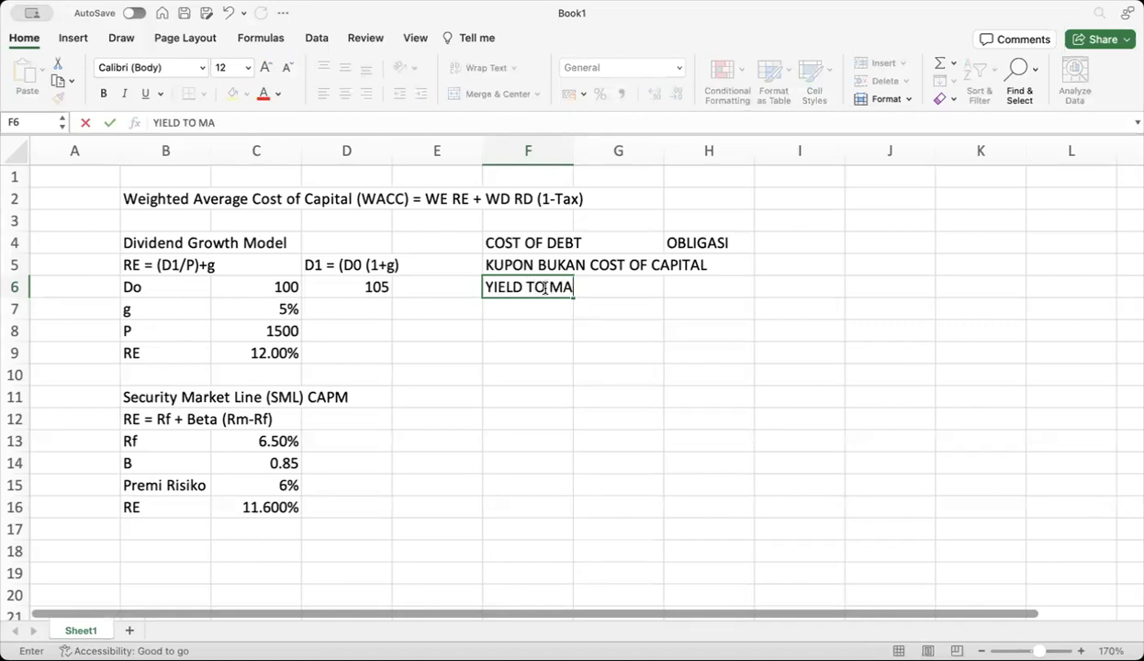
text(TURITY)
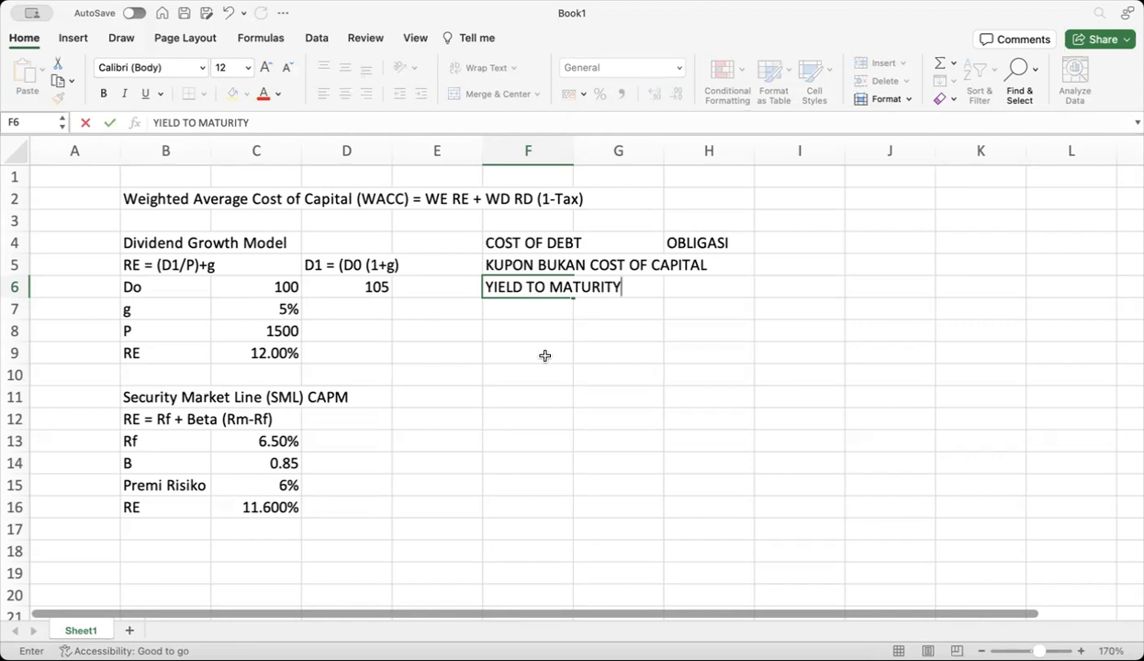
click(528, 308)
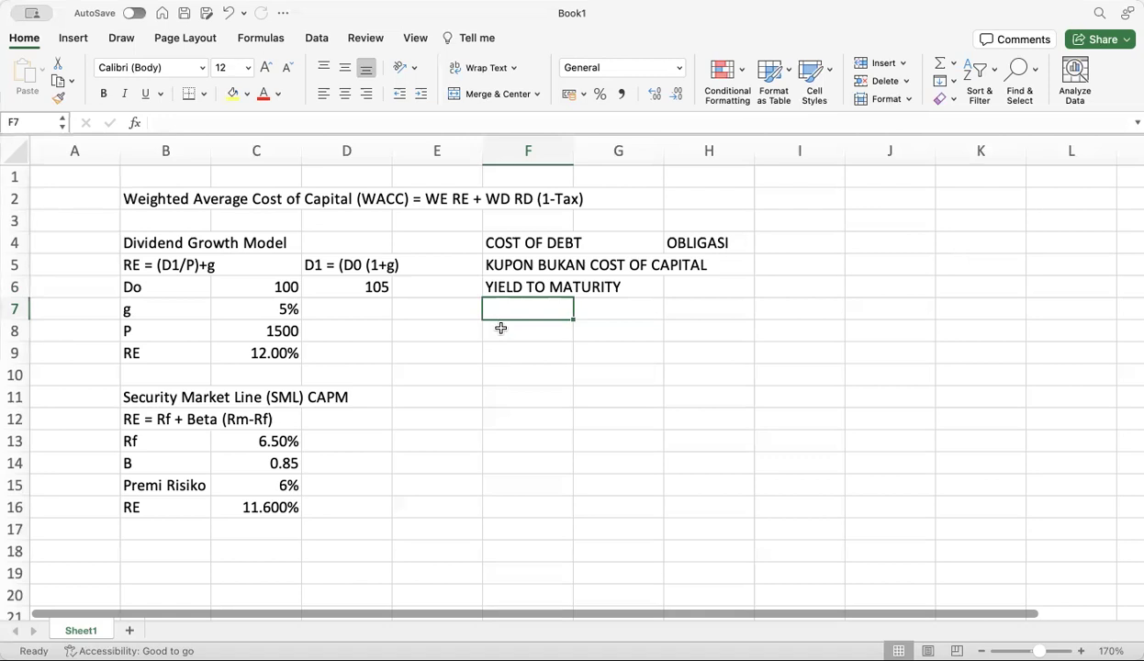
Add a QUOTE label in row 7 with an initial value of 105
text(QUOTE)
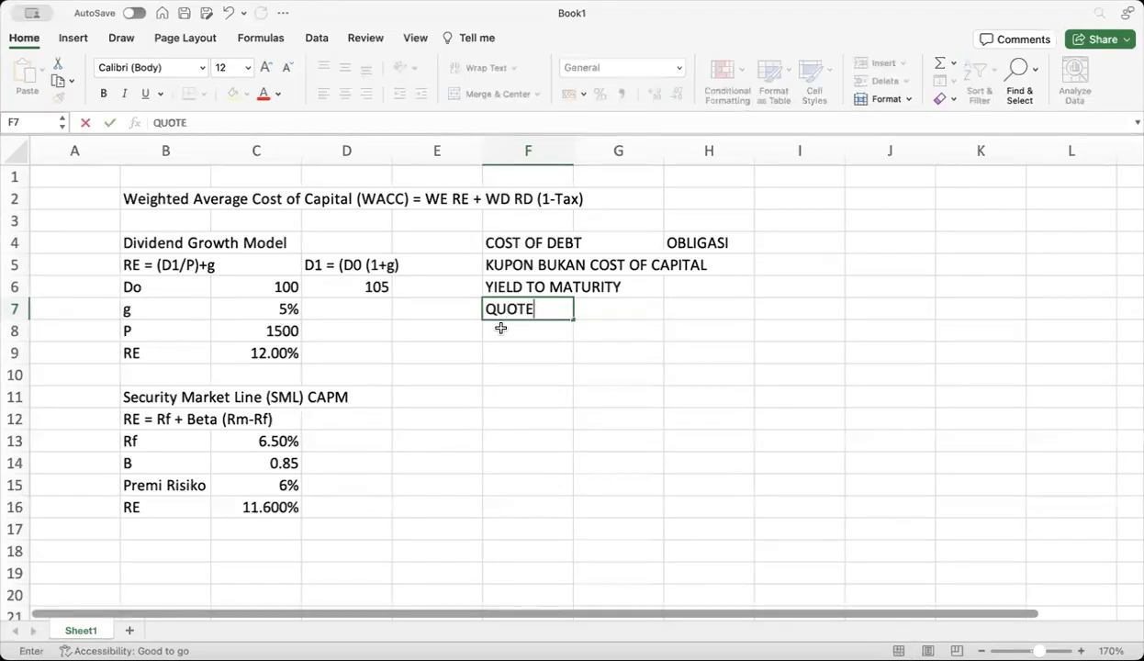
click(607, 313)
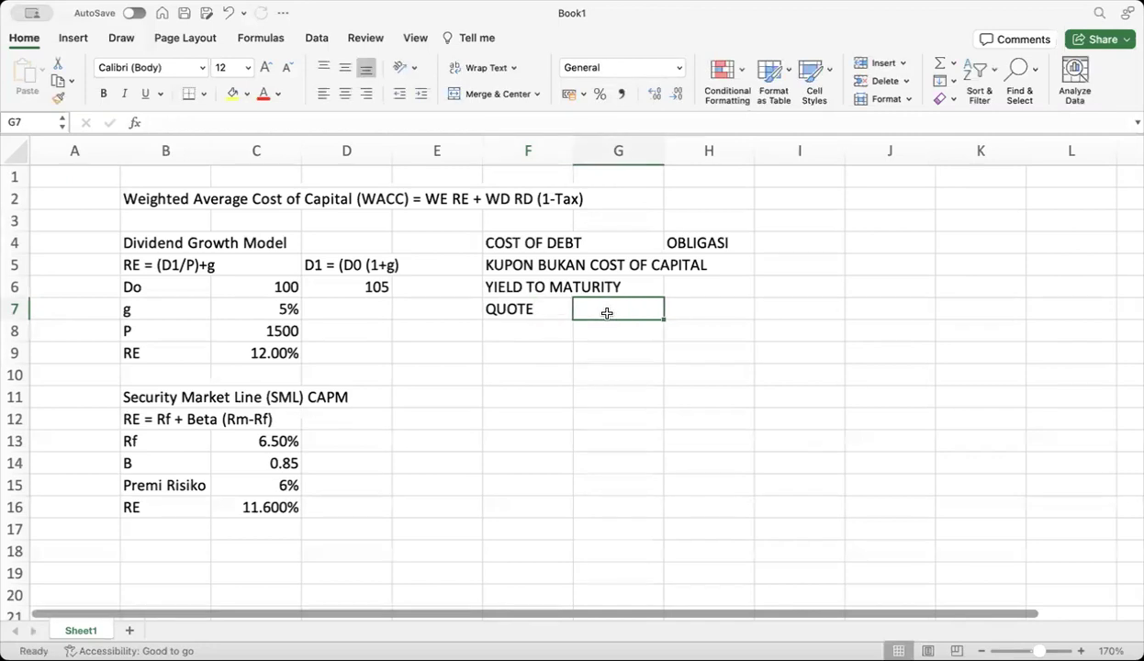
text(105)
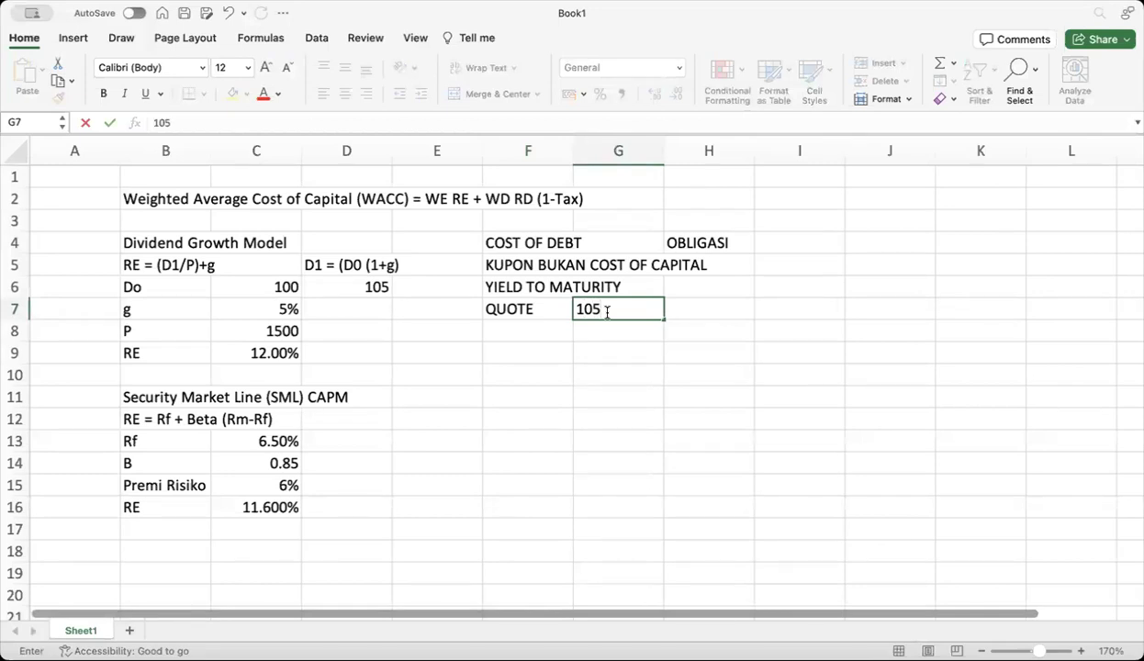
click(569, 331)
Add a Cr label in row 8 with a coupon rate of 10%
text(KU)
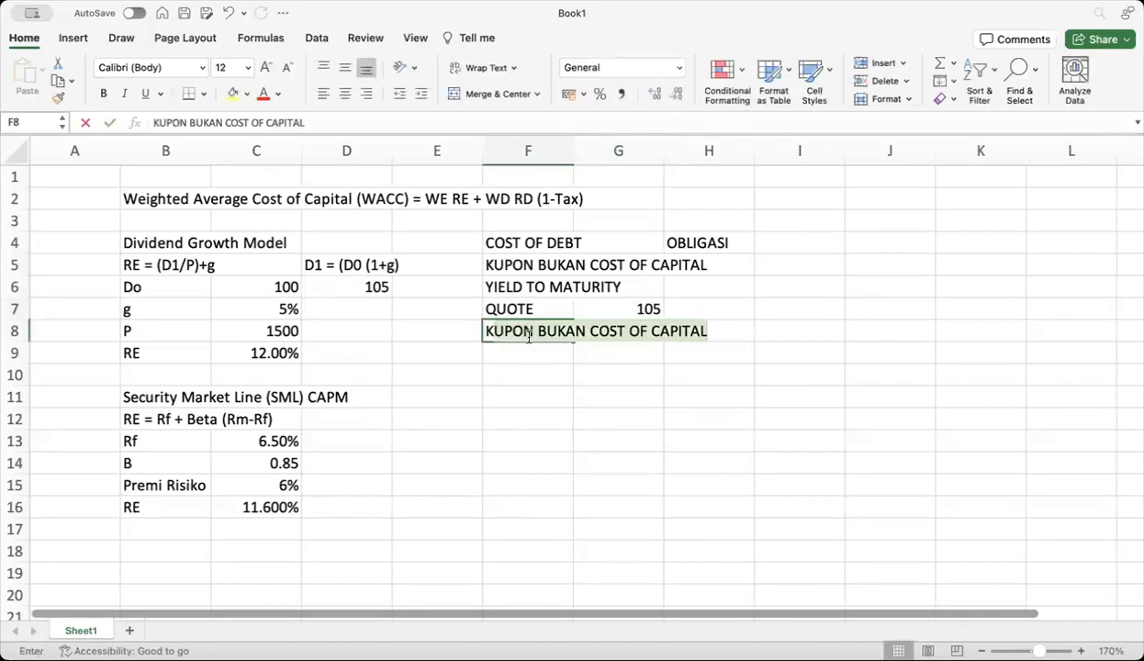
text(PON)
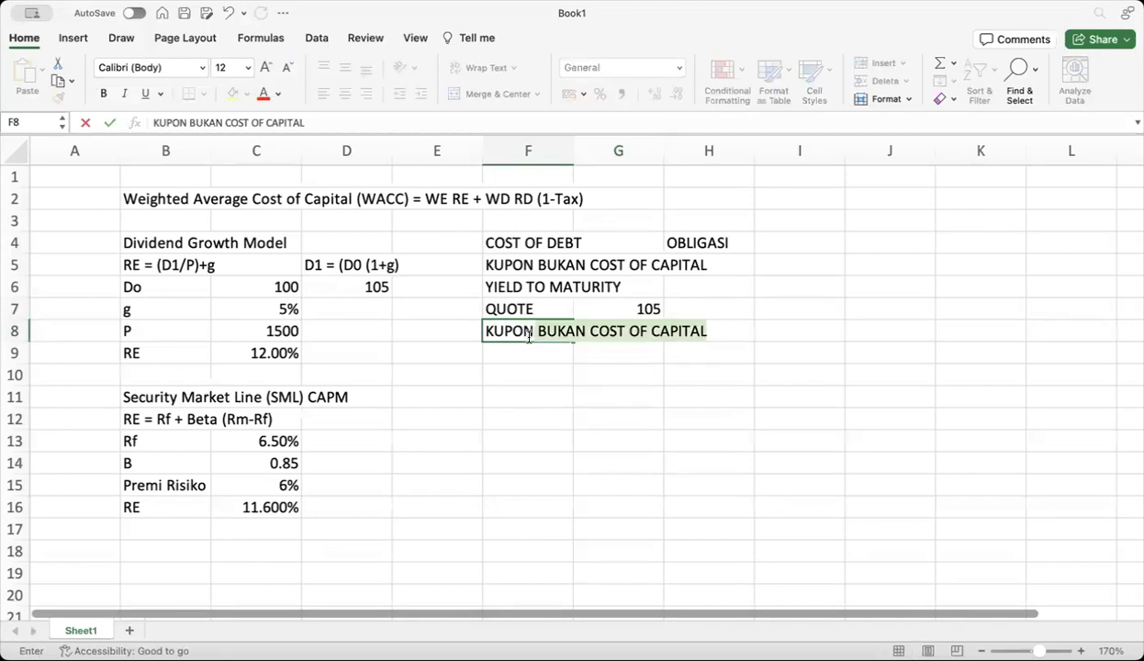
key(BackSpace)
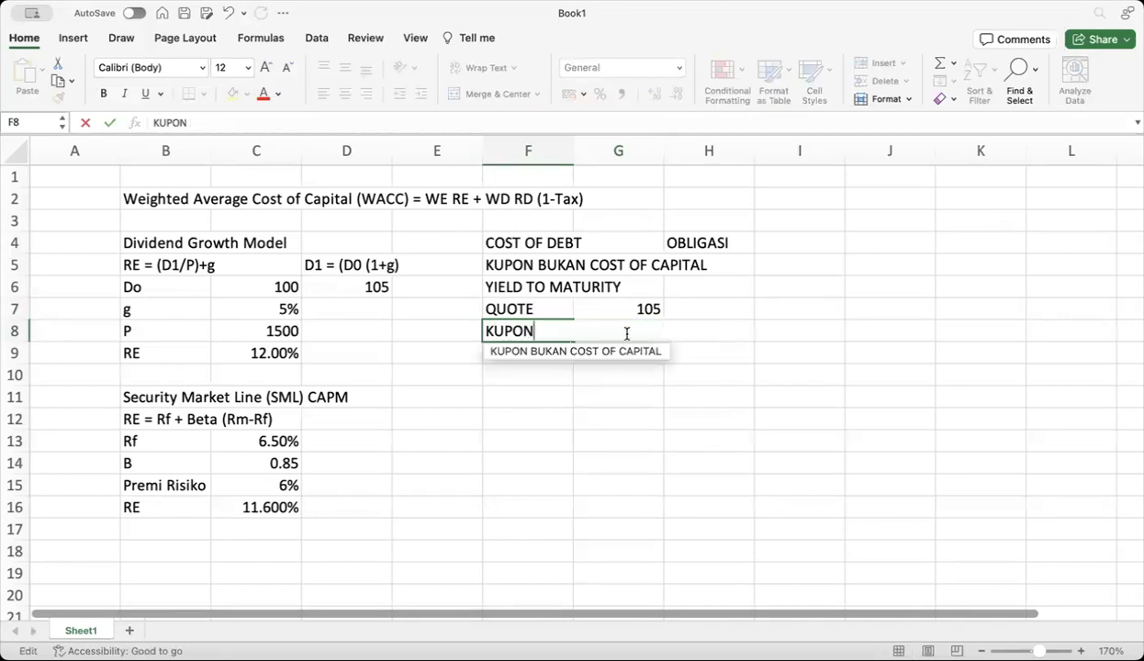
key(BackSpace)
key(BackSpace)
key(BackSpace)
key(BackSpace)
key(BackSpace)
key(BackSpace)
key(BackSpace)
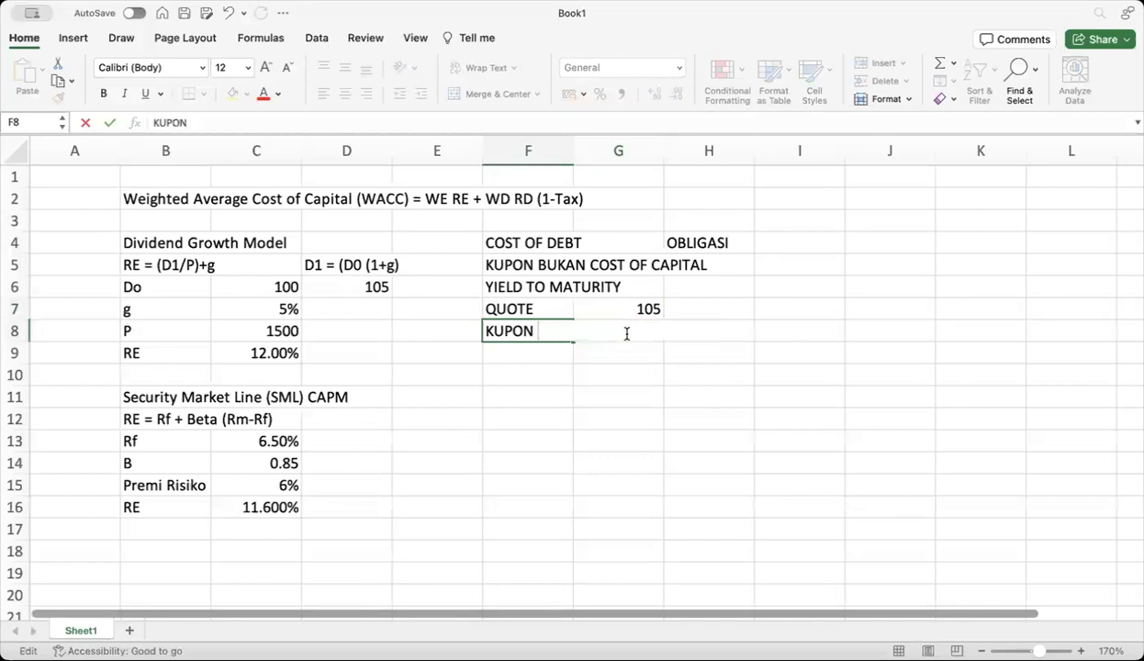
text(C)
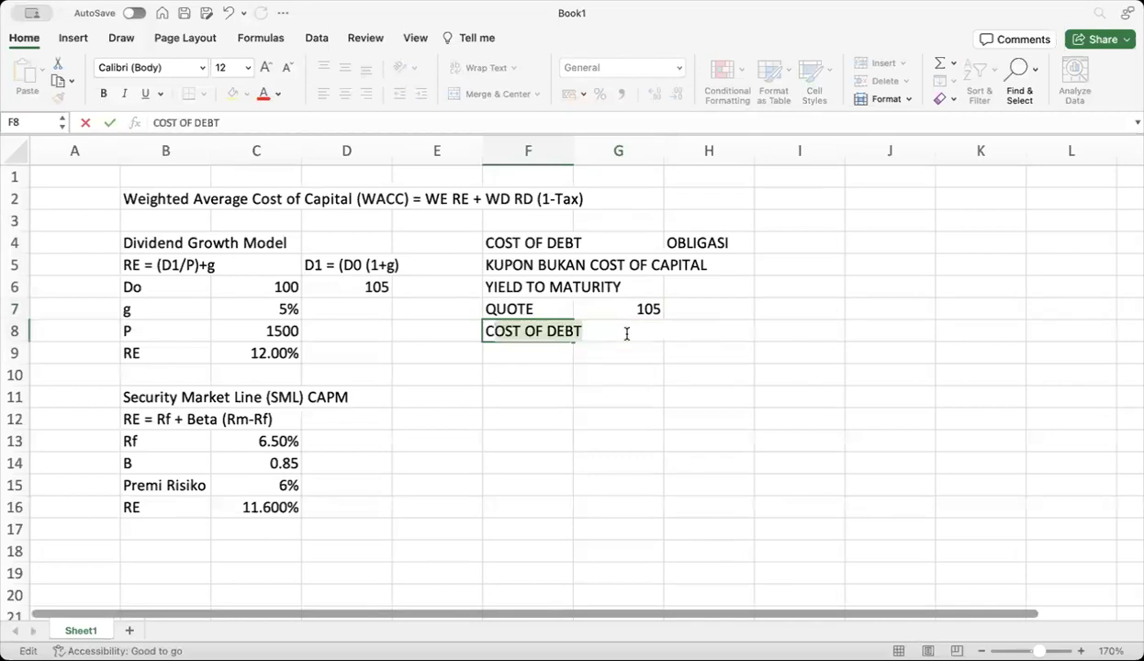
text(r)
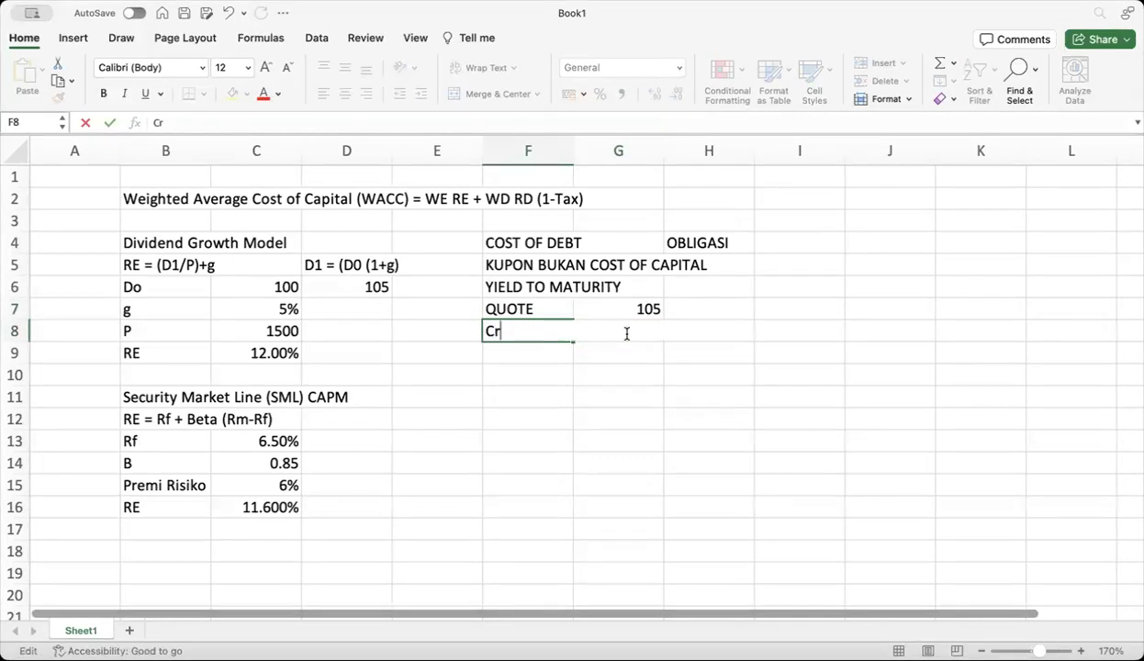
click(642, 366)
click(634, 332)
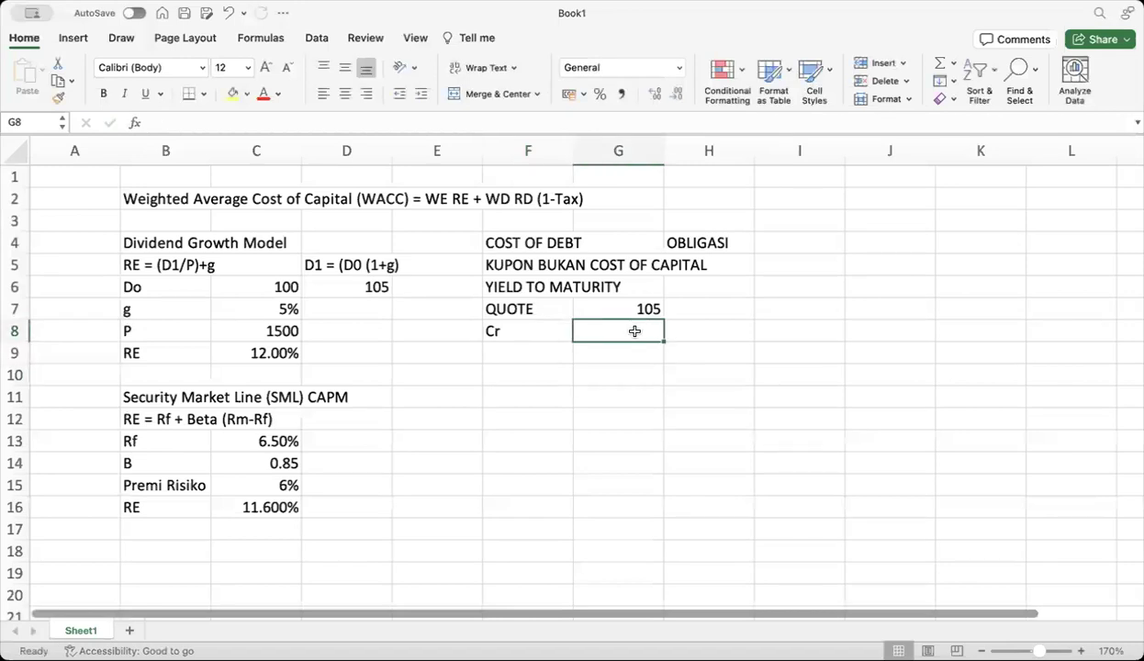
text(10%)
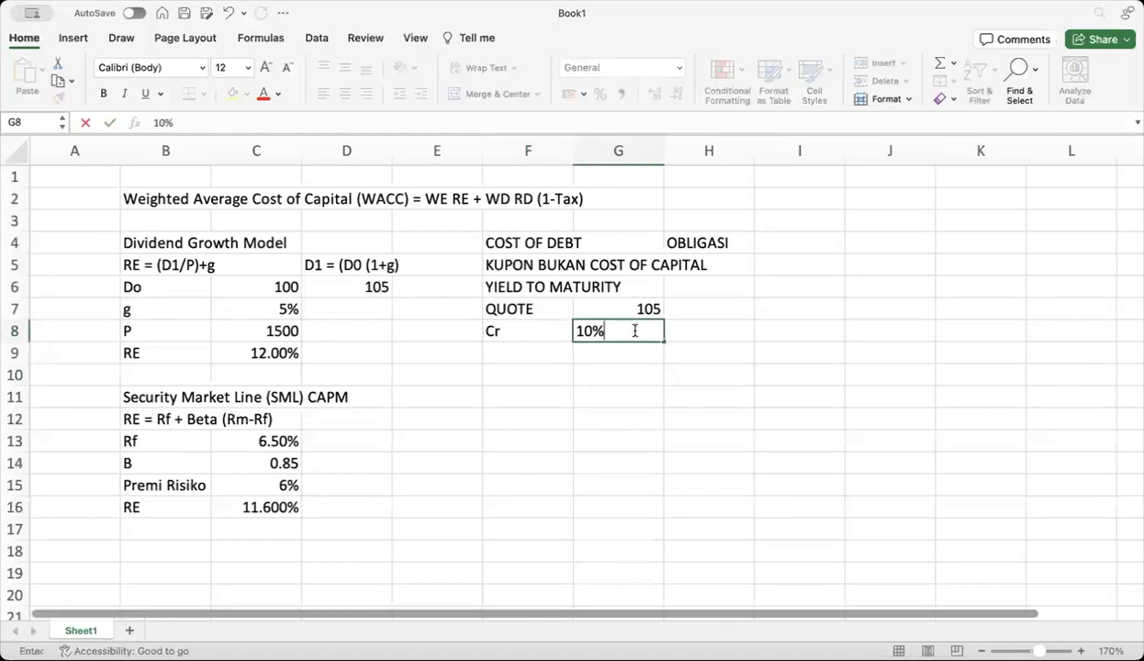
click(523, 352)
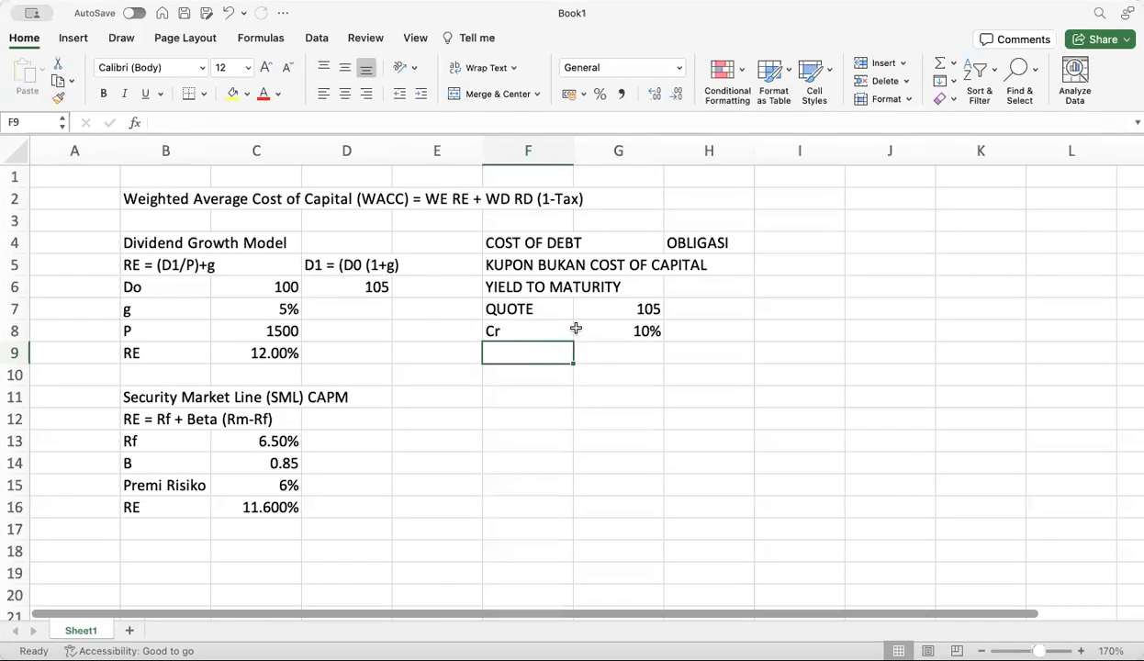
Change the QUOTE value from 105 to 98, then begin re-editing it
click(617, 311)
text(98)
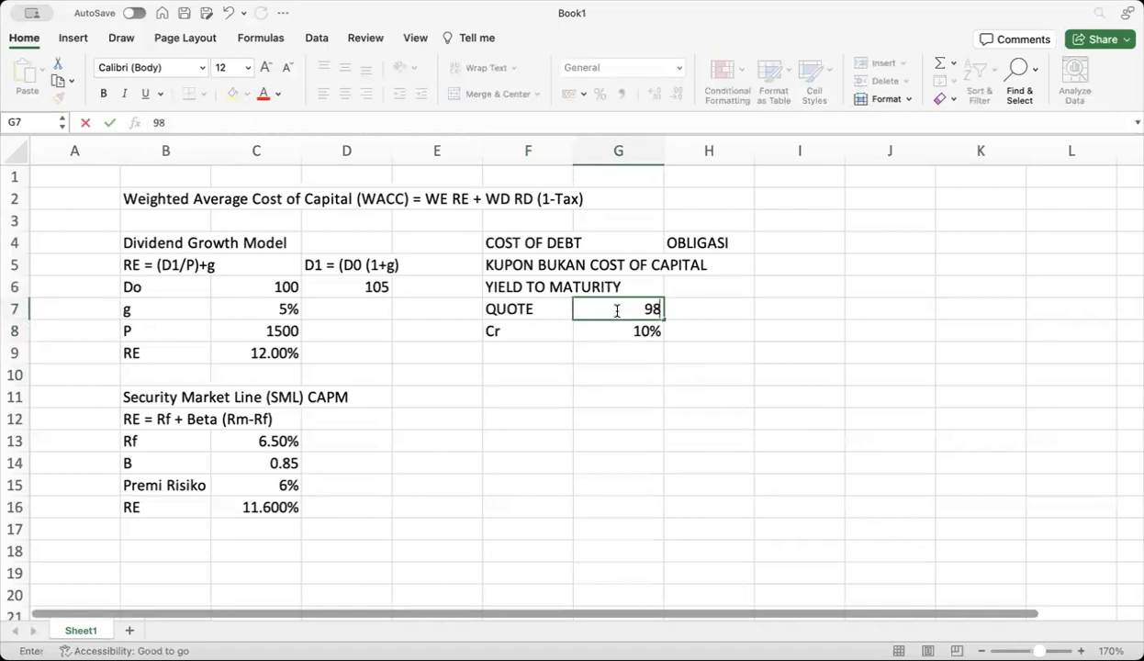
click(580, 355)
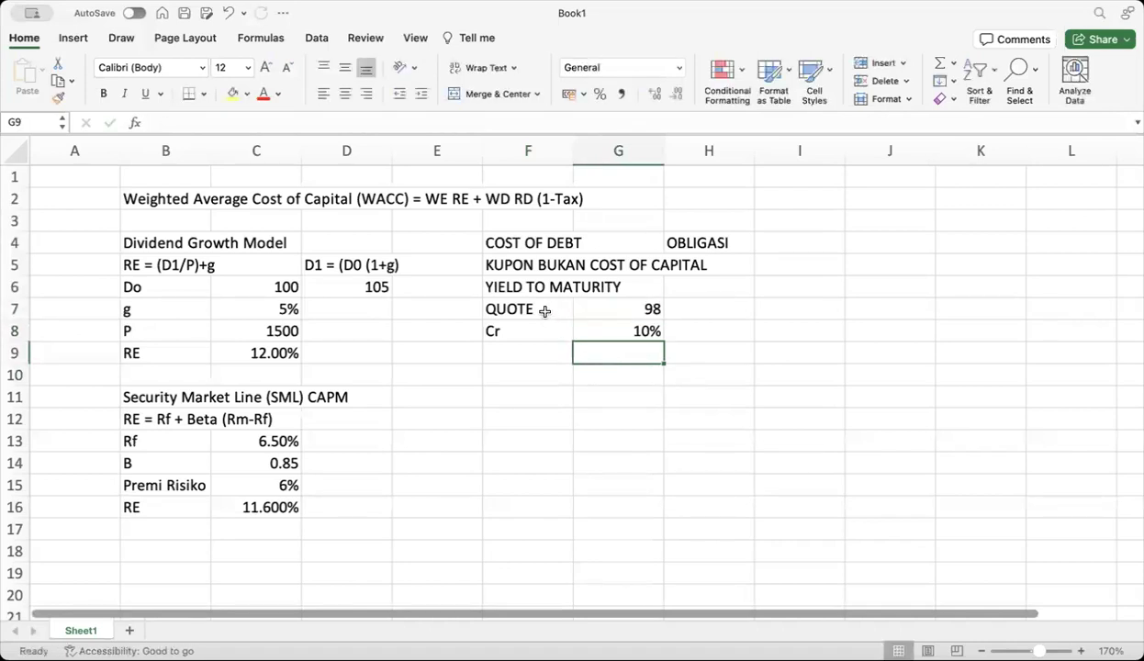
click(638, 306)
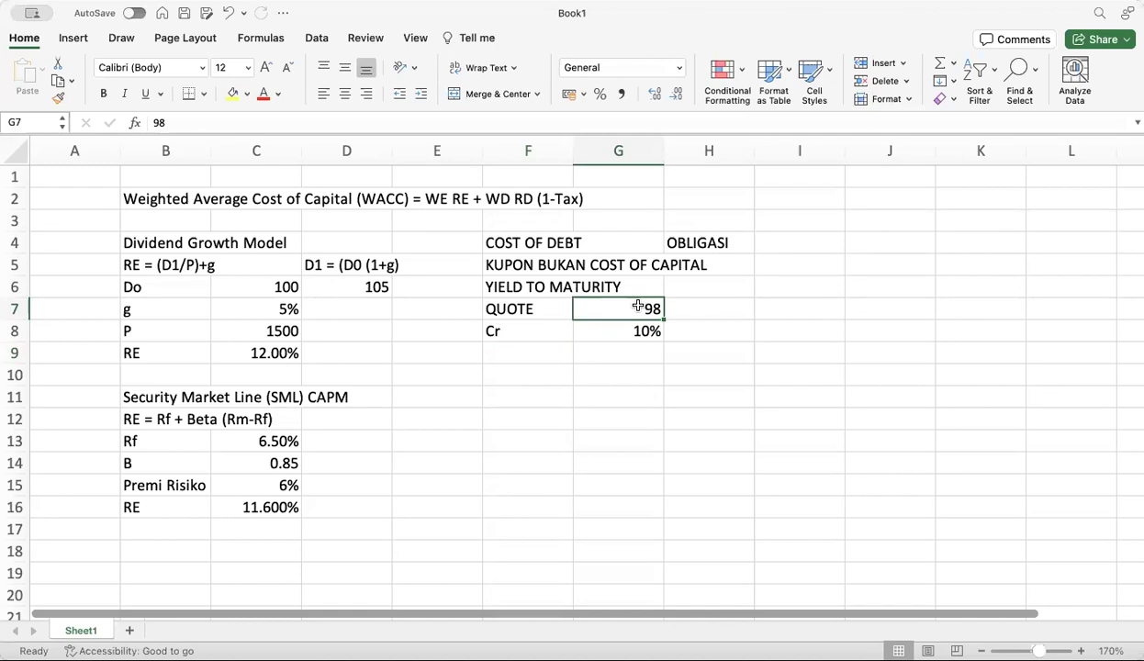
key(BackSpace)
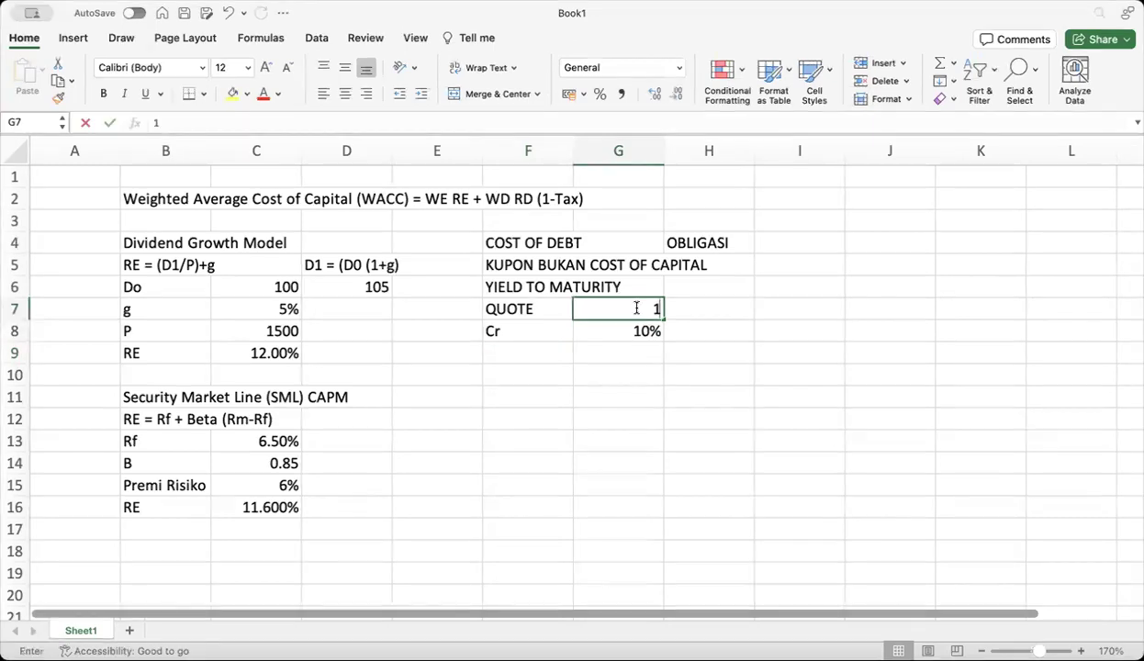
text(105)
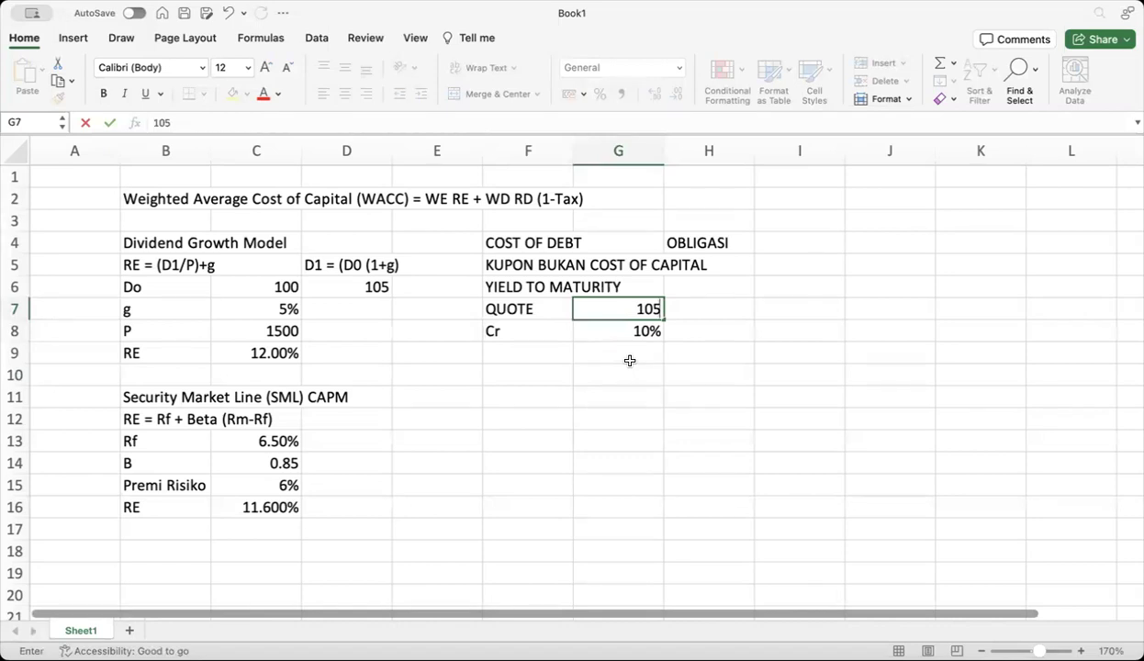
key(BackSpace)
key(BackSpace)
key(BackSpace)
Finalize QUOTE as 98 and add PAR of 5,000,000 in Comma Style in row 9
text(98)
click(530, 366)
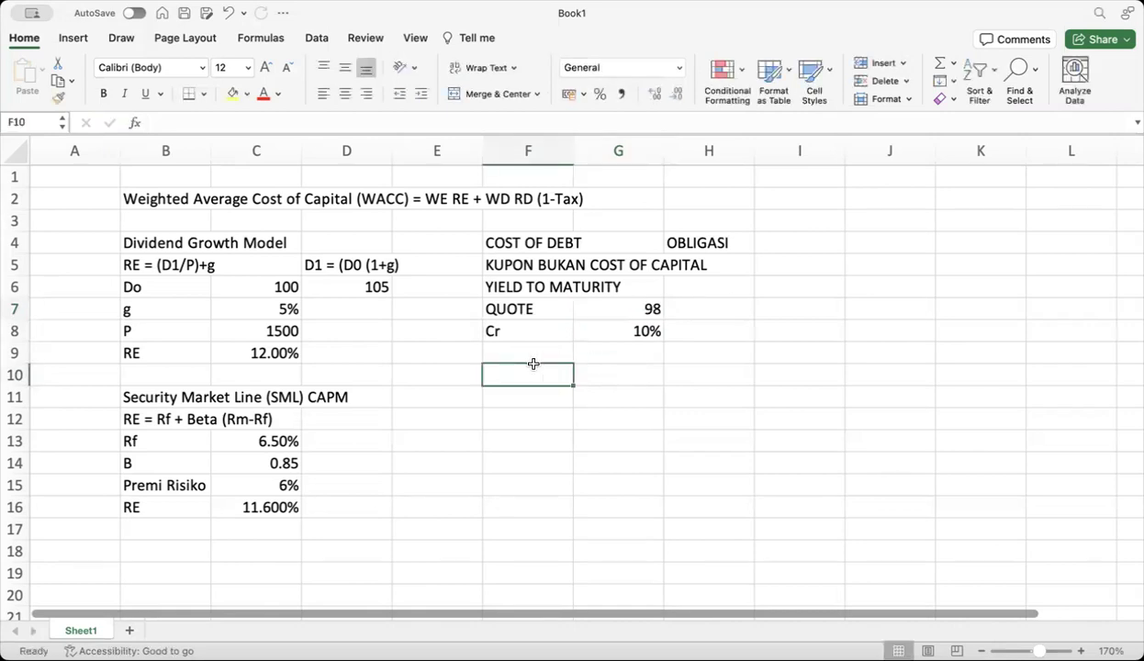
click(531, 355)
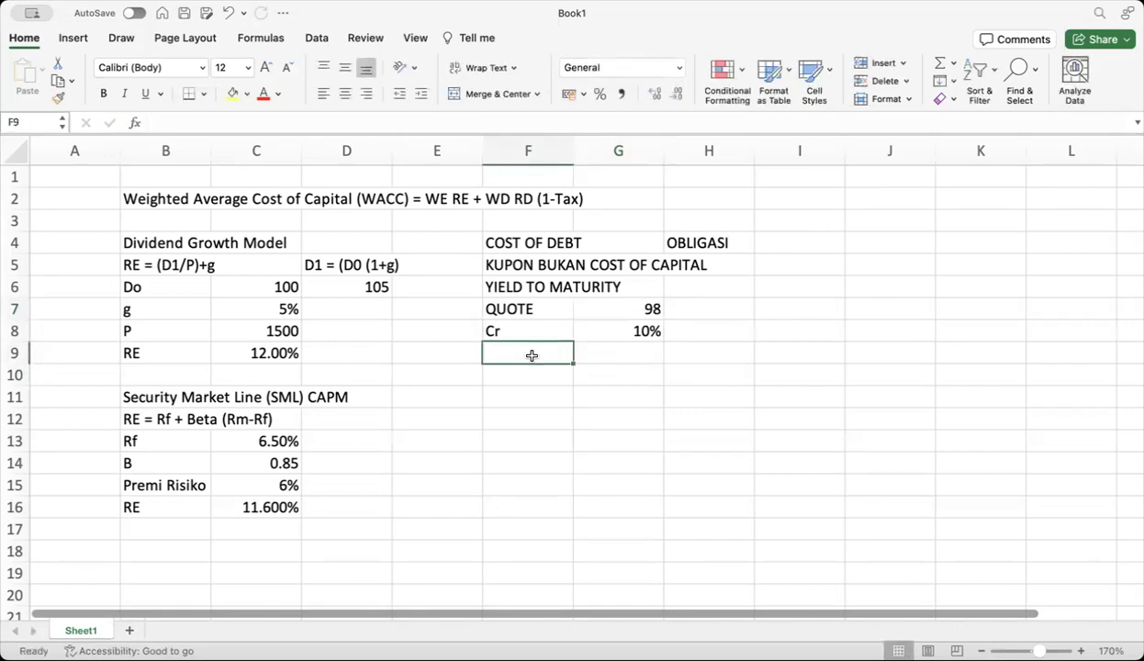
text(PAR)
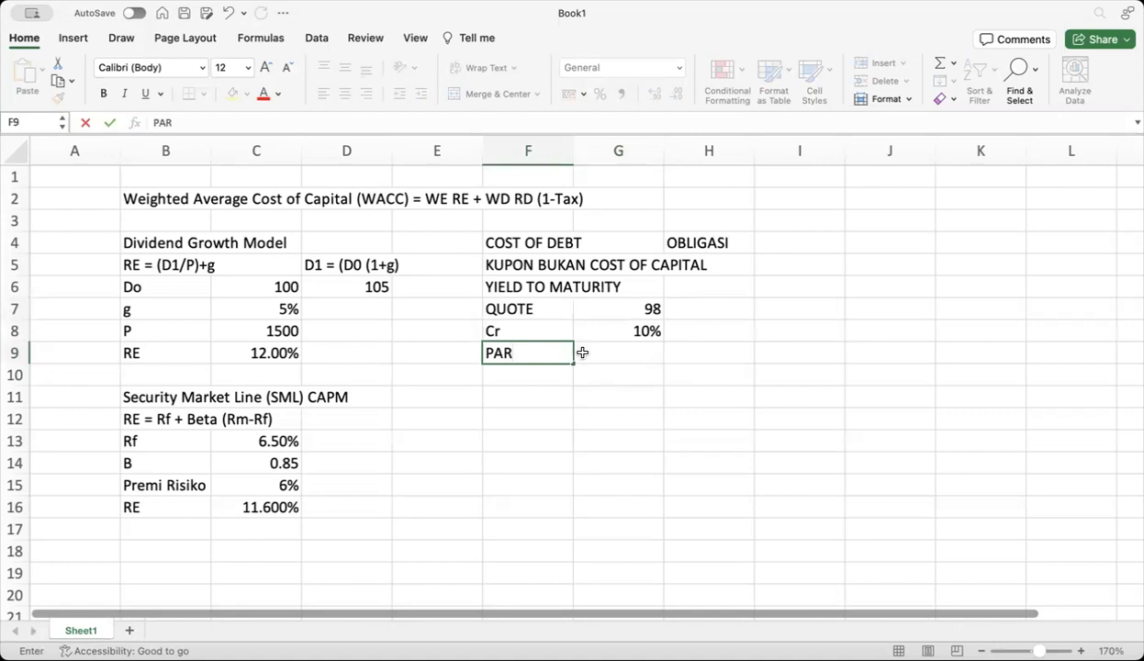
click(607, 359)
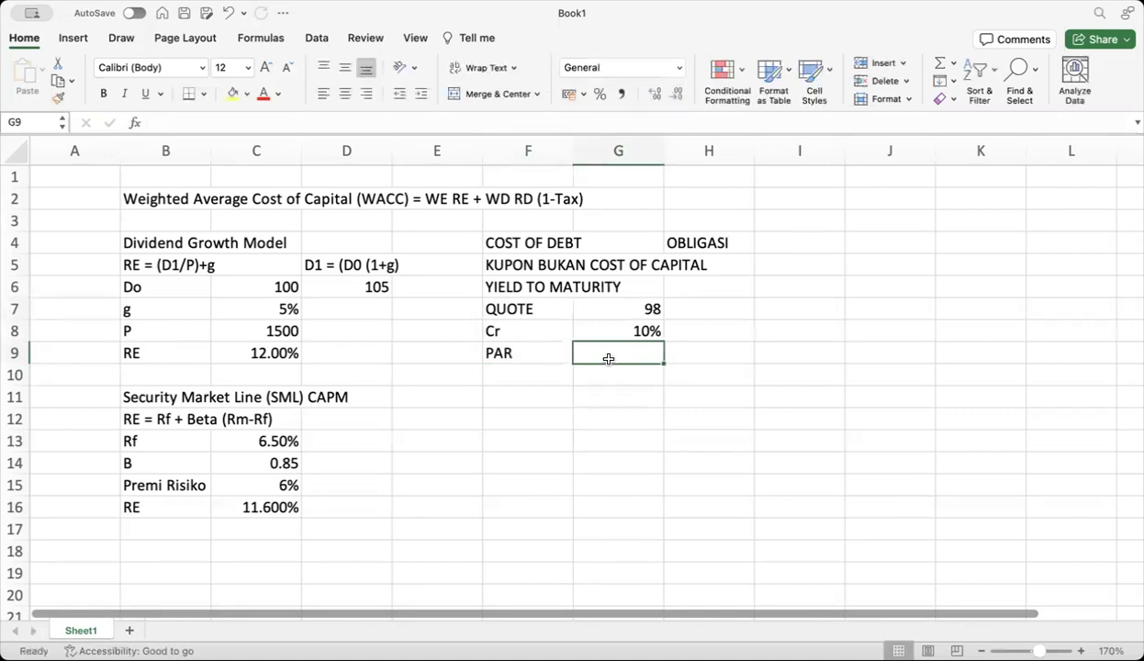
text(5000000)
key(Return)
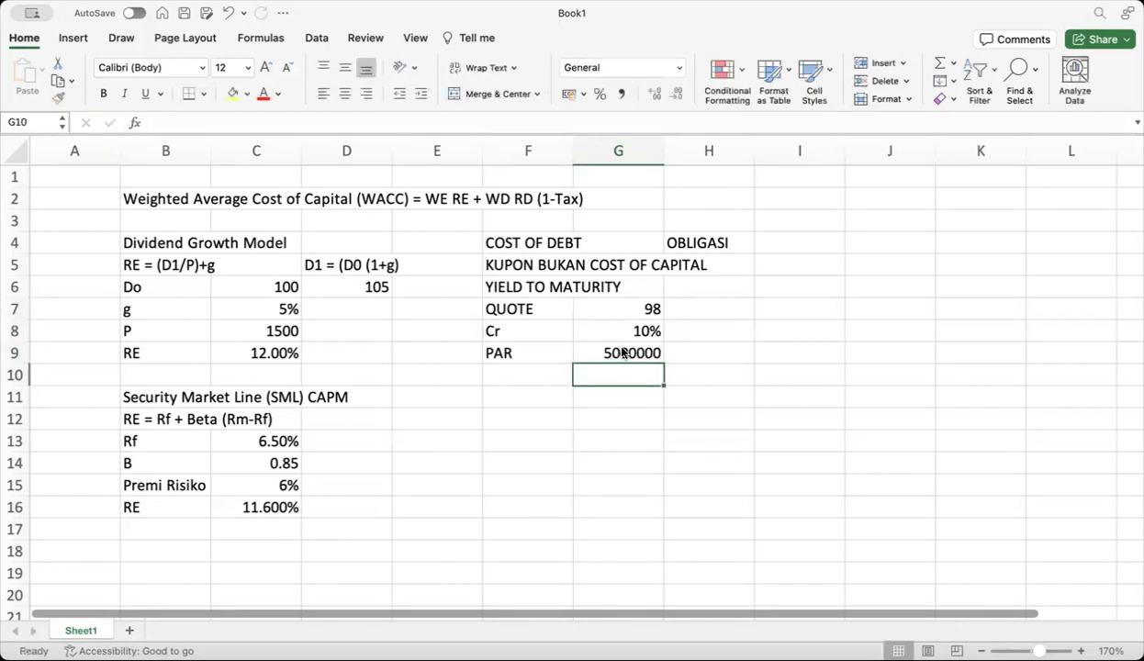
click(624, 353)
click(621, 94)
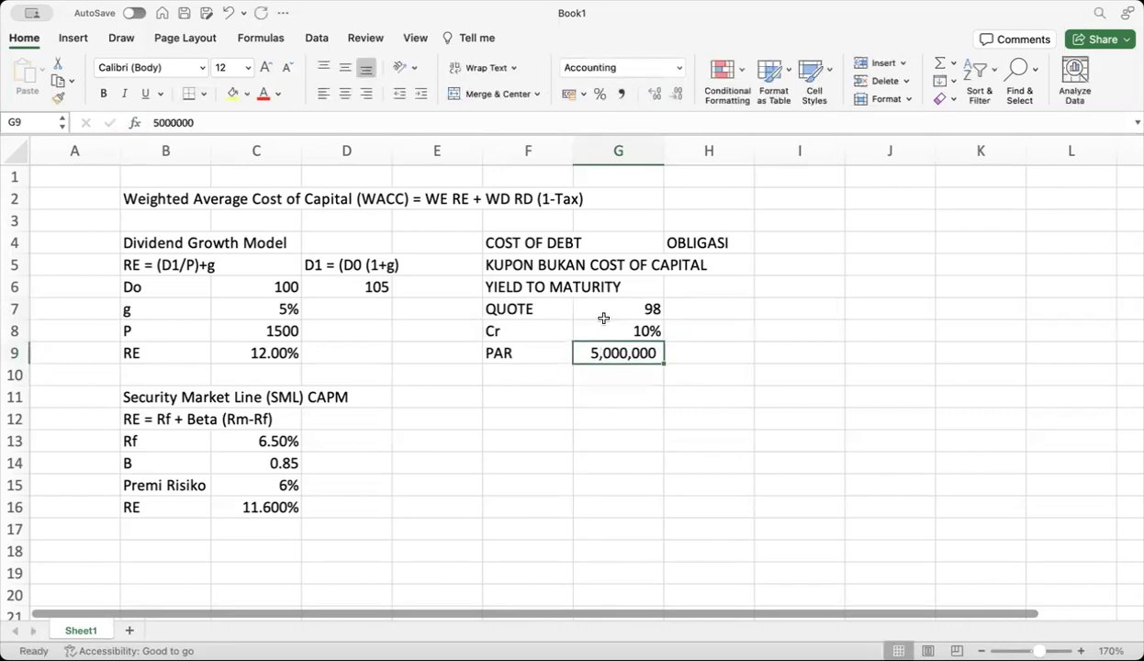
Add an m label in row 10 with a value of 2
click(517, 369)
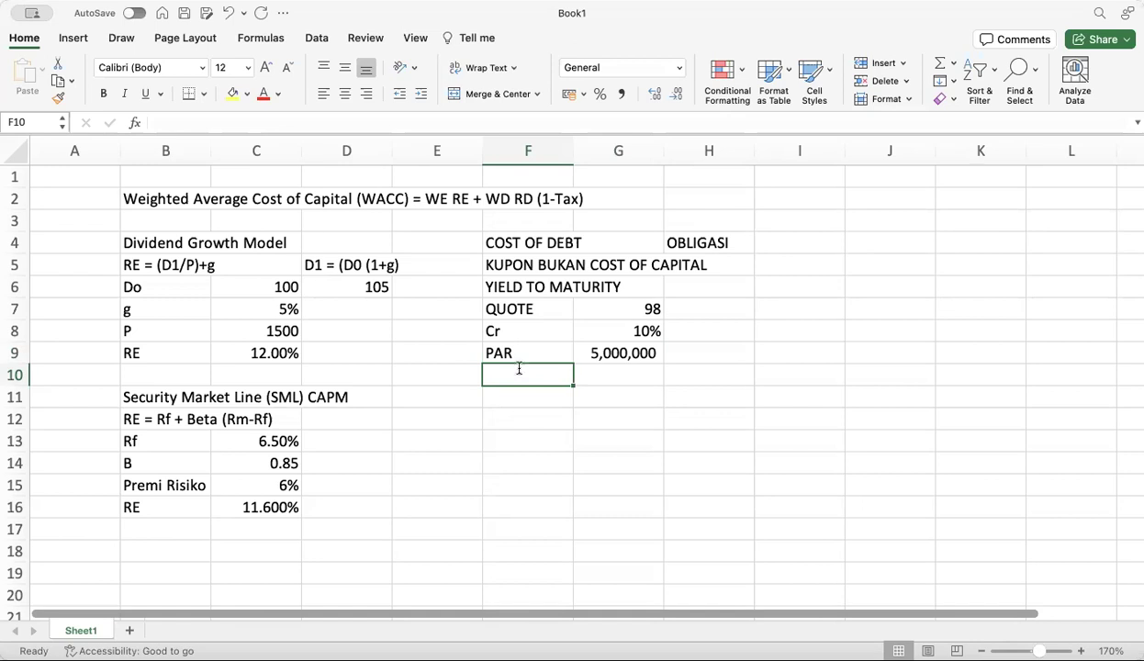
text(m)
click(596, 374)
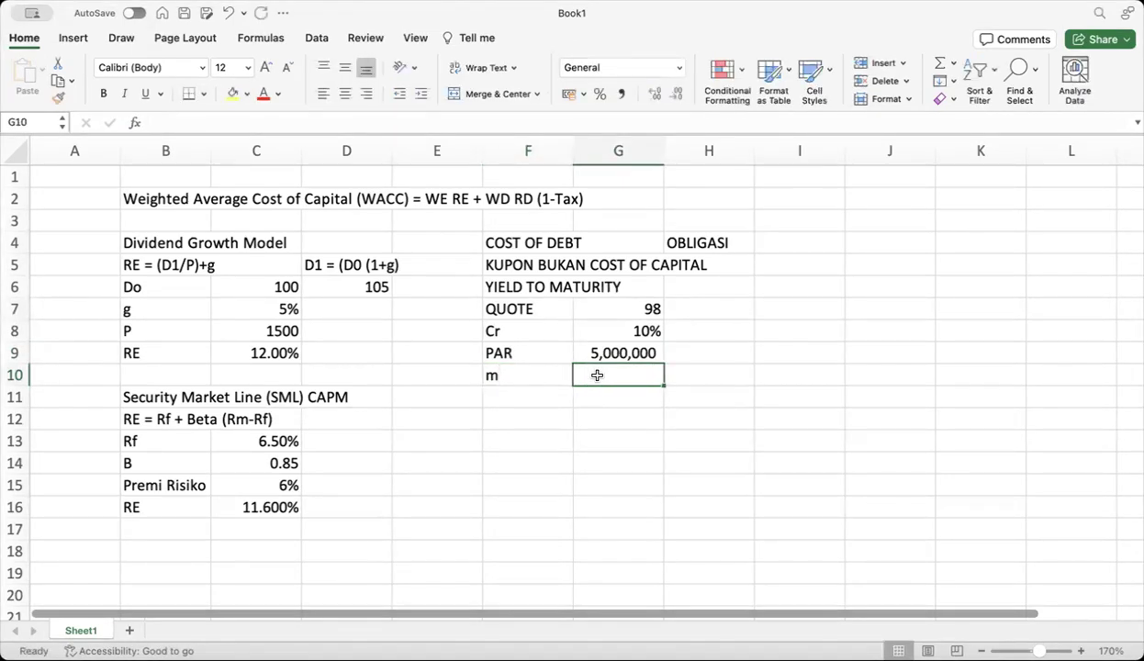
text(2)
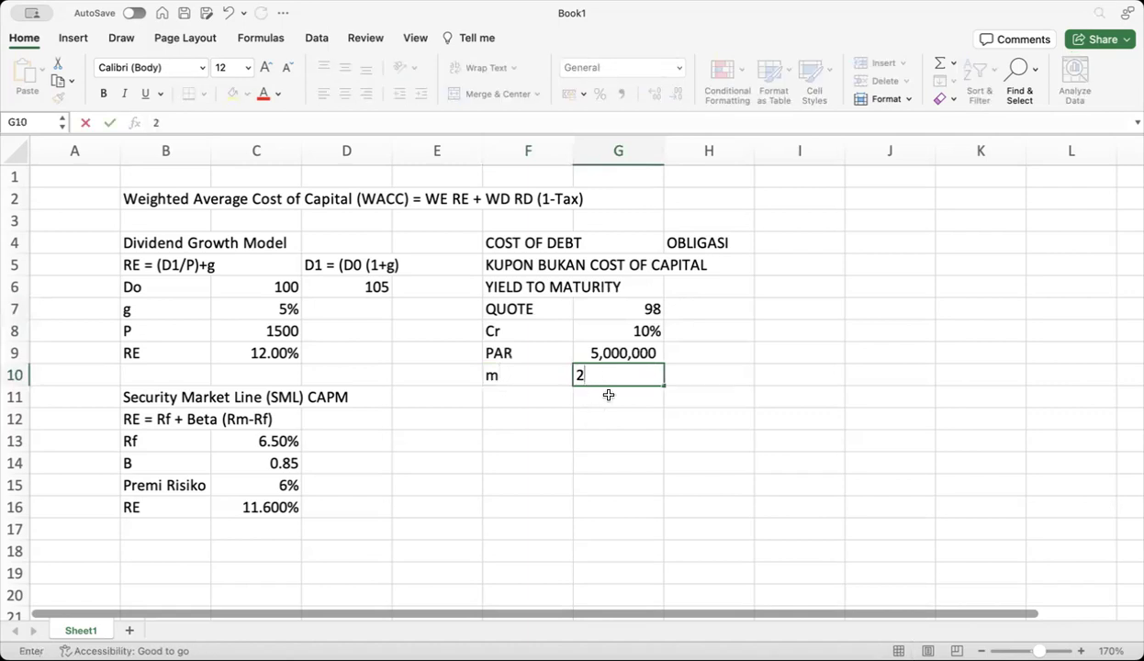
click(608, 395)
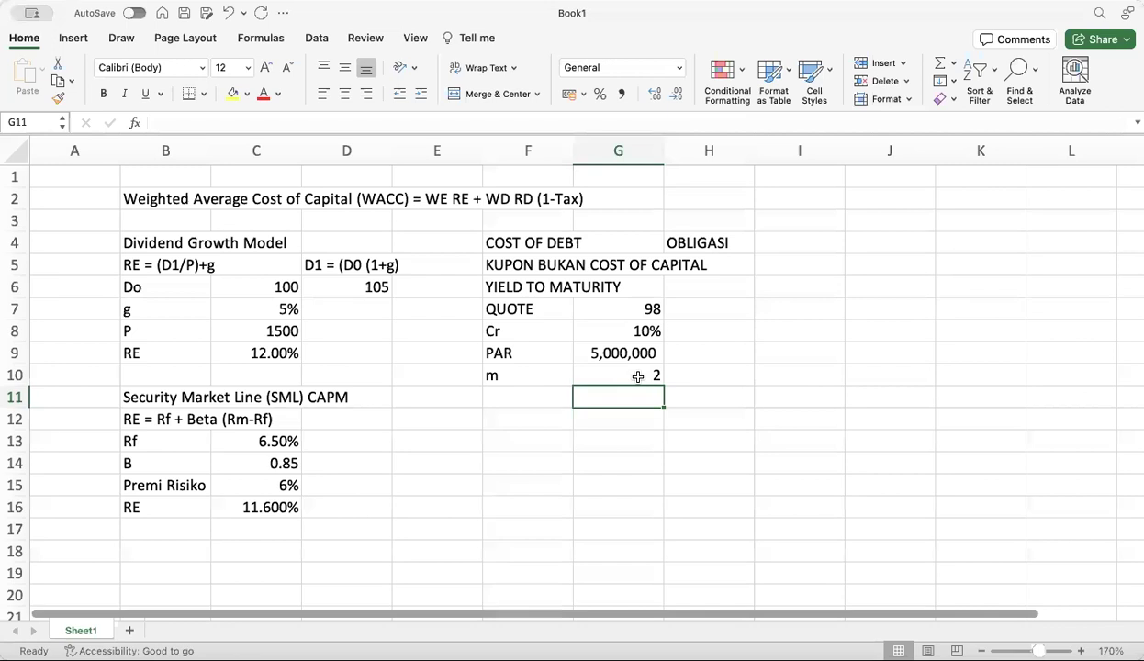
click(541, 404)
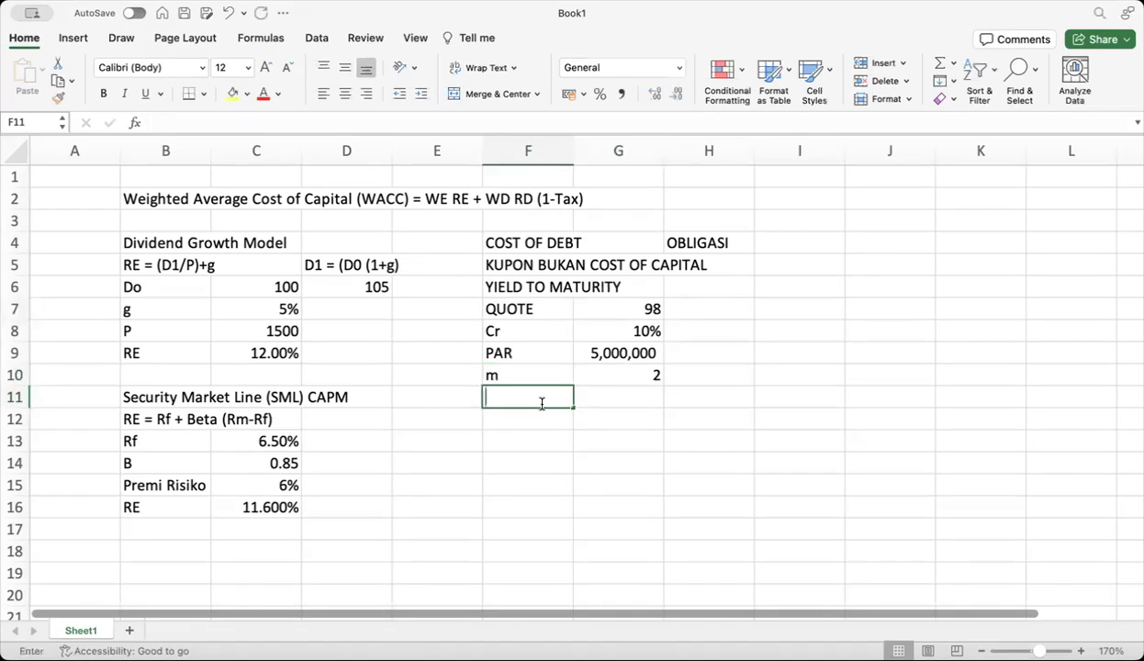
Label row 11 'Cr/m' and enter =G8/G10 in G11, formatted as a percentage showing 5%
text(Cr/)
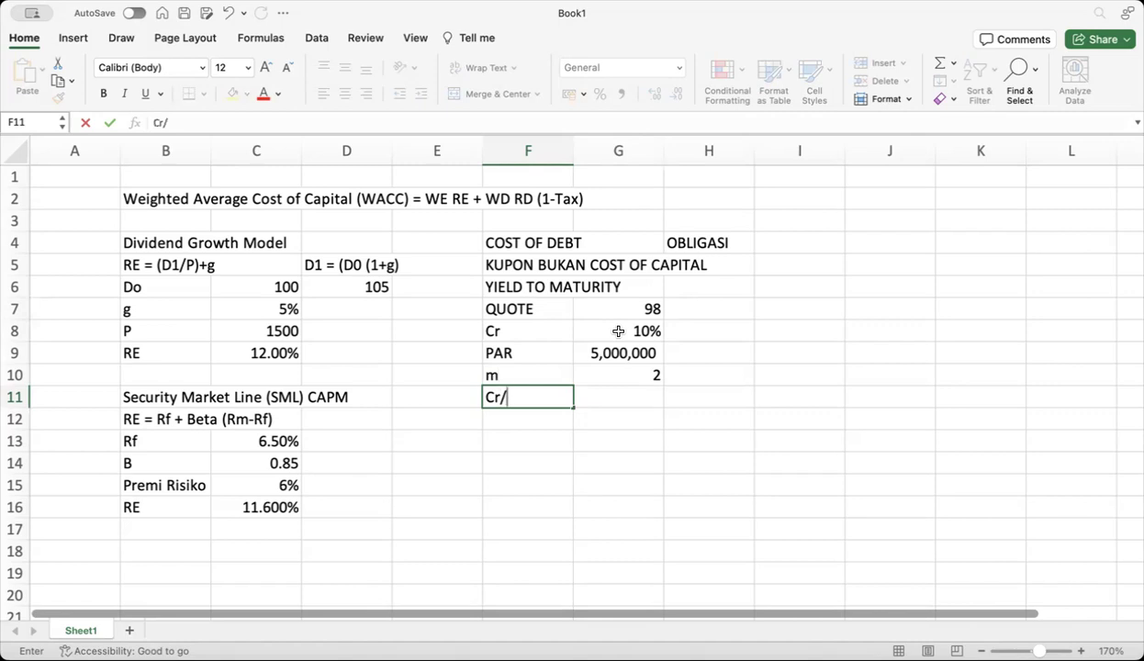
text(m)
click(621, 400)
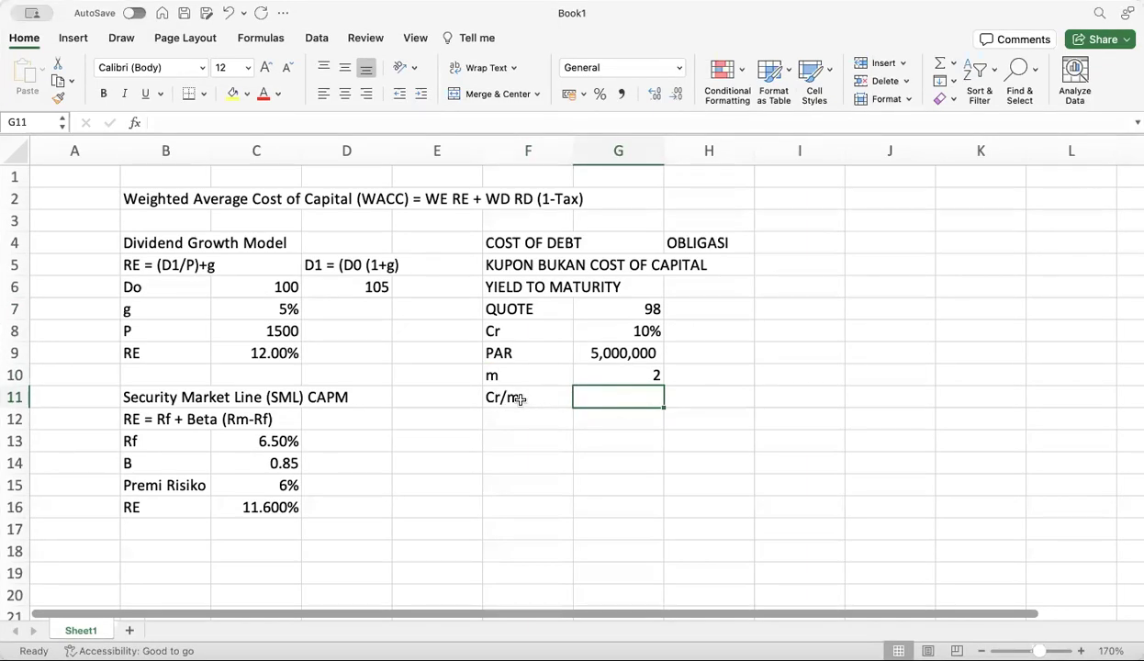
text(=)
click(608, 331)
text(/)
click(609, 374)
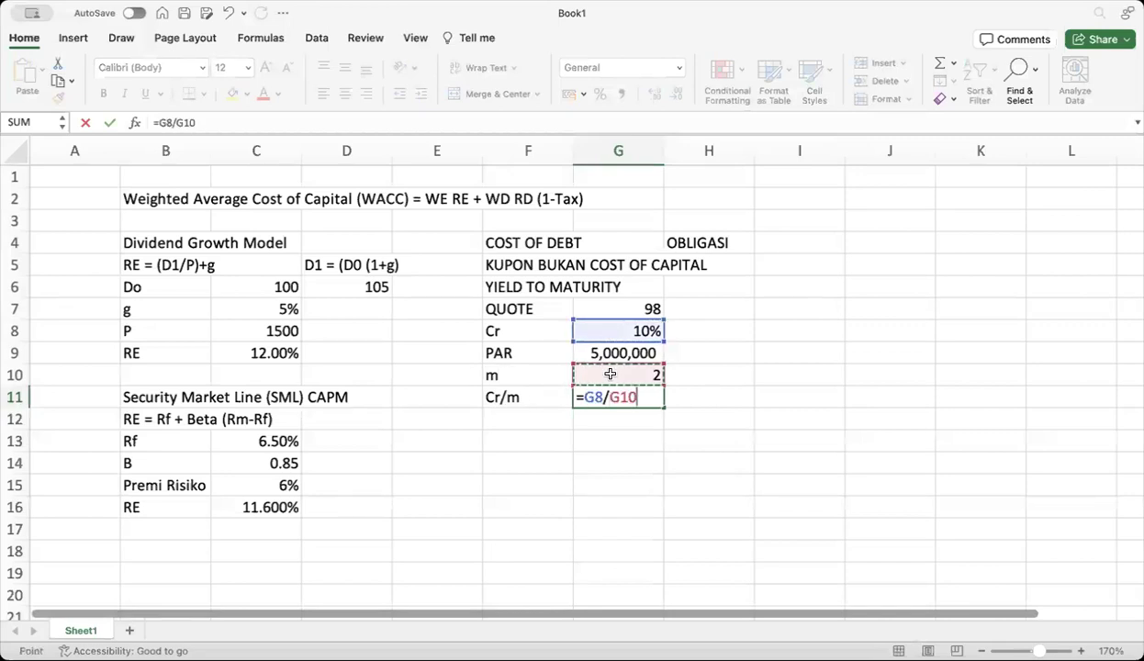
key(Return)
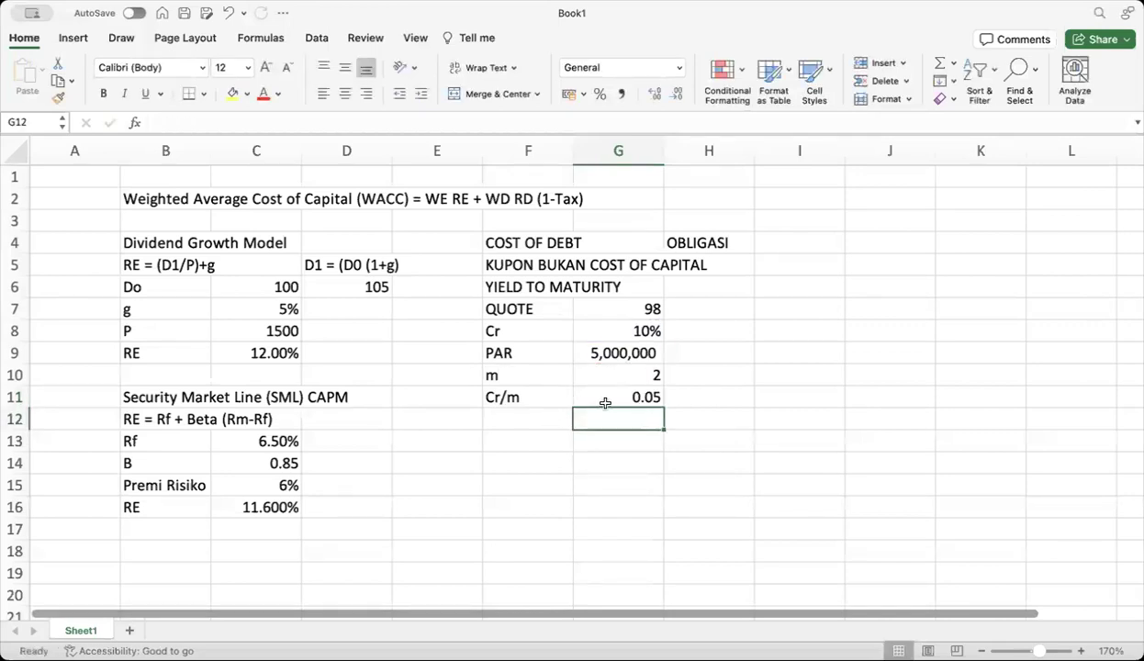
click(605, 403)
click(599, 97)
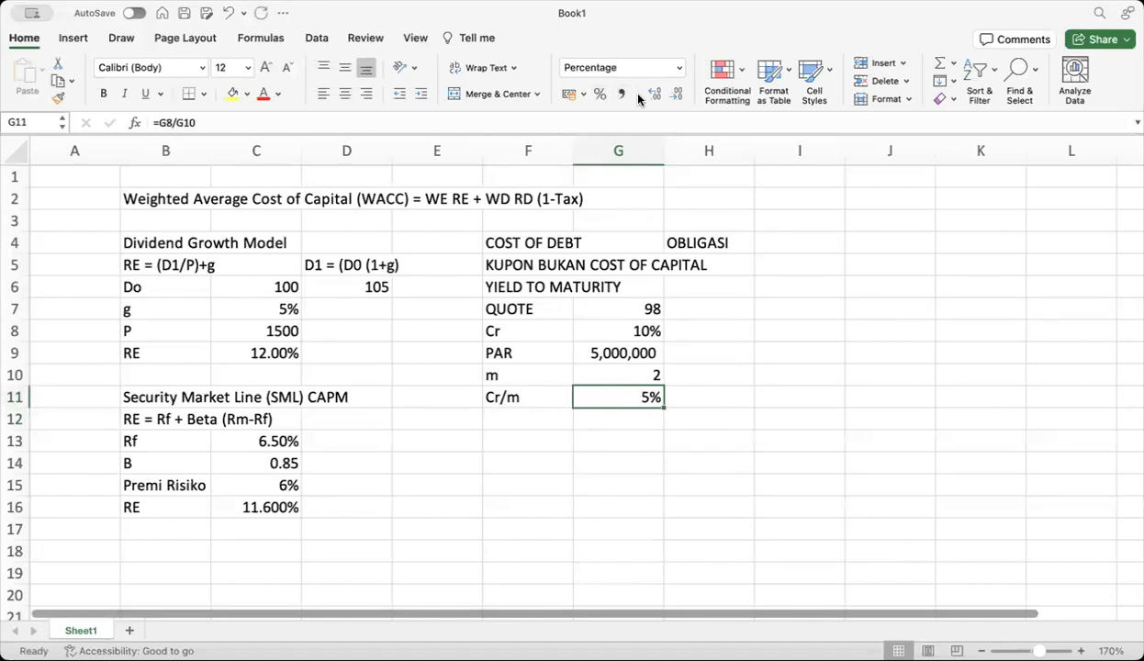
click(512, 415)
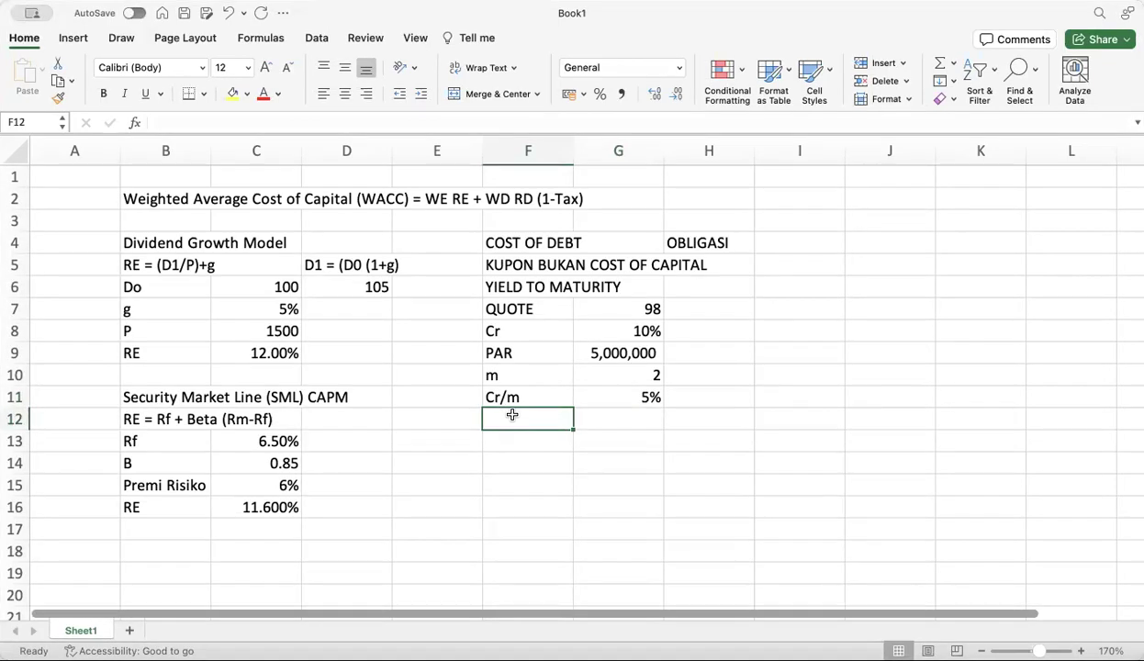
Enter the 'periode kupon' label in F12, starting and then cancelling a formula beside it
text(perio)
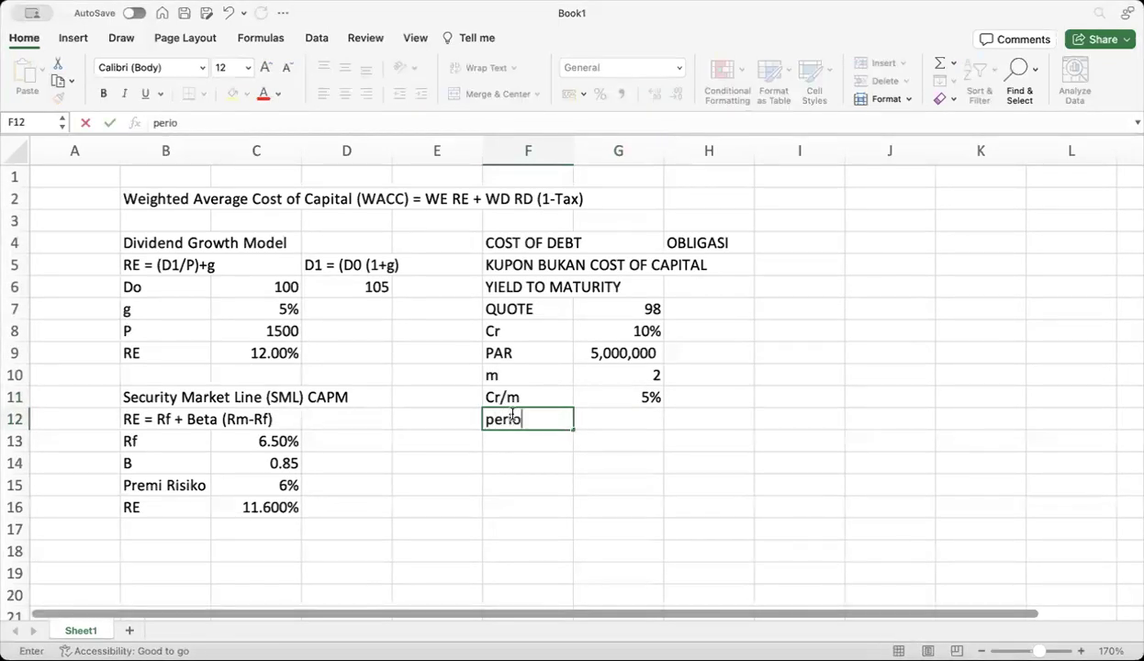
text(de kupon)
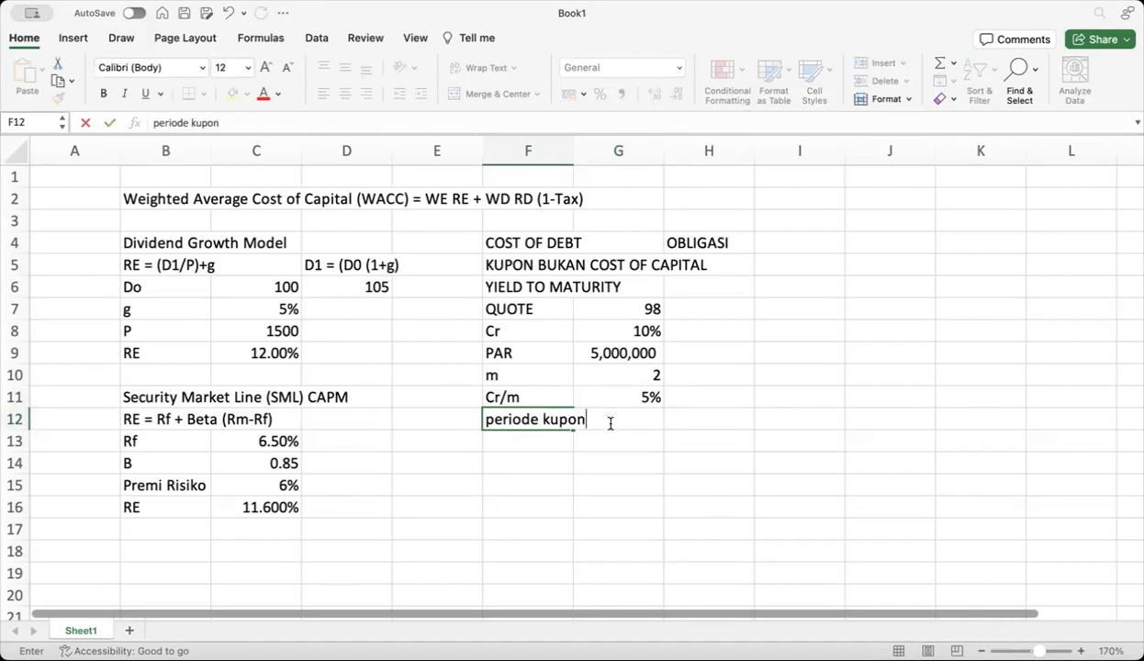
click(616, 444)
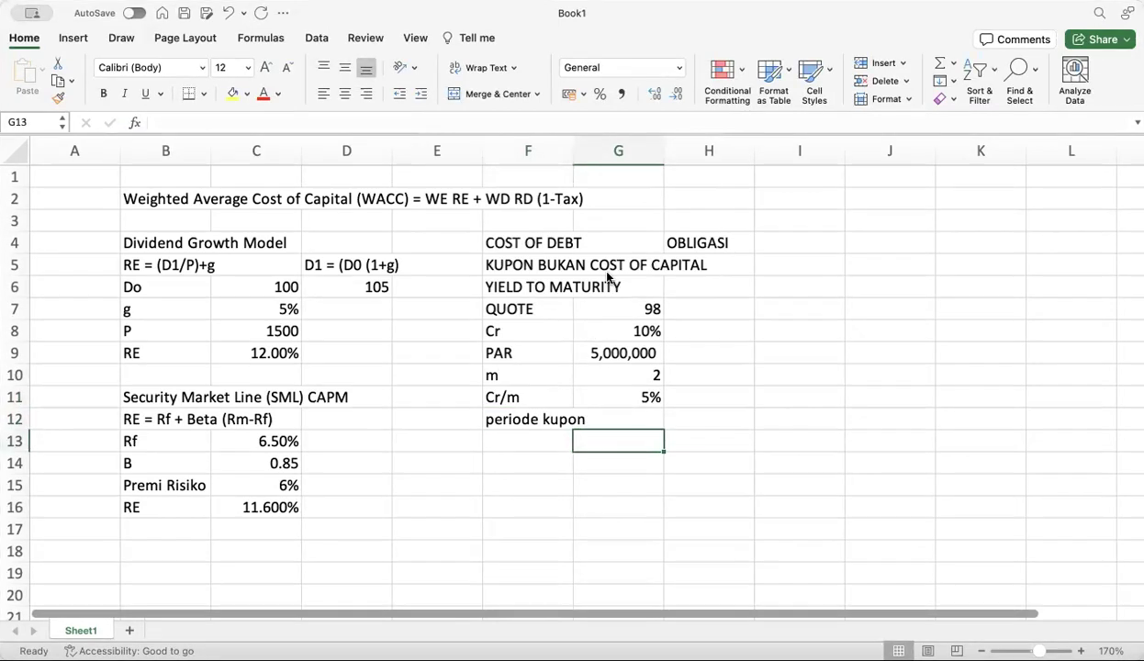
click(618, 421)
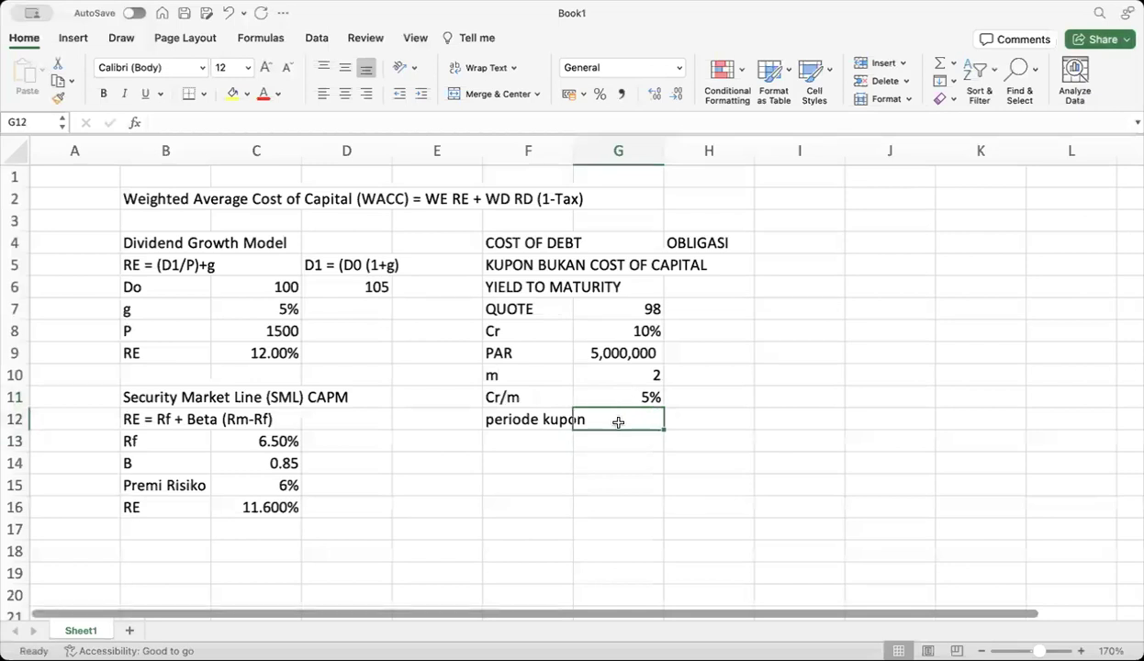
text(=)
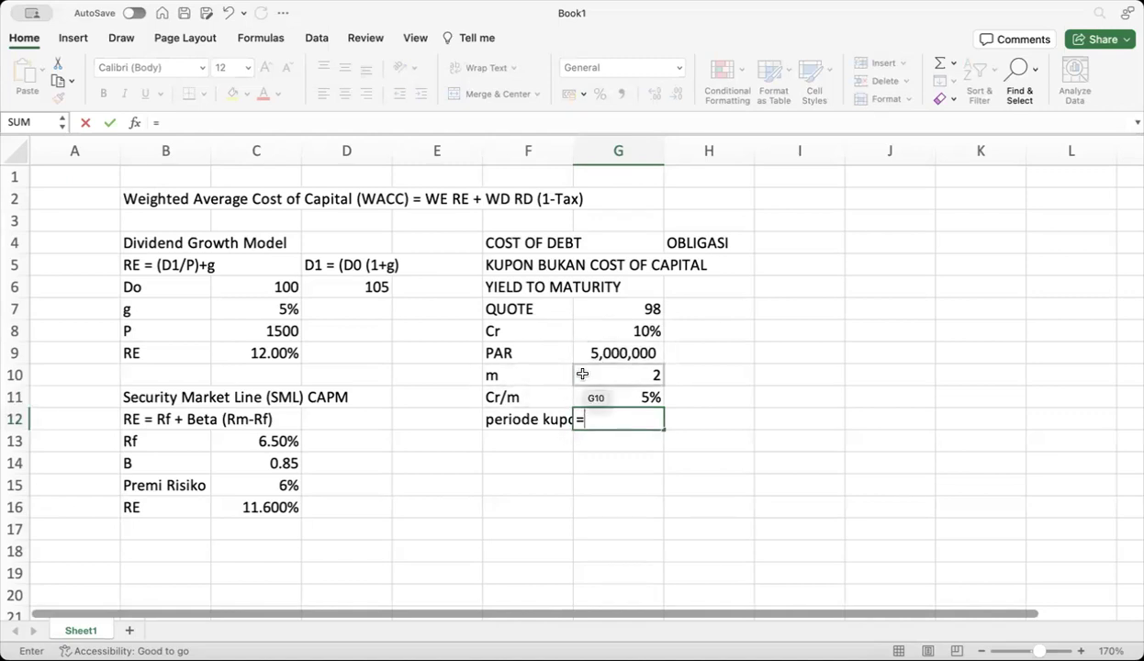
key(Escape)
click(539, 439)
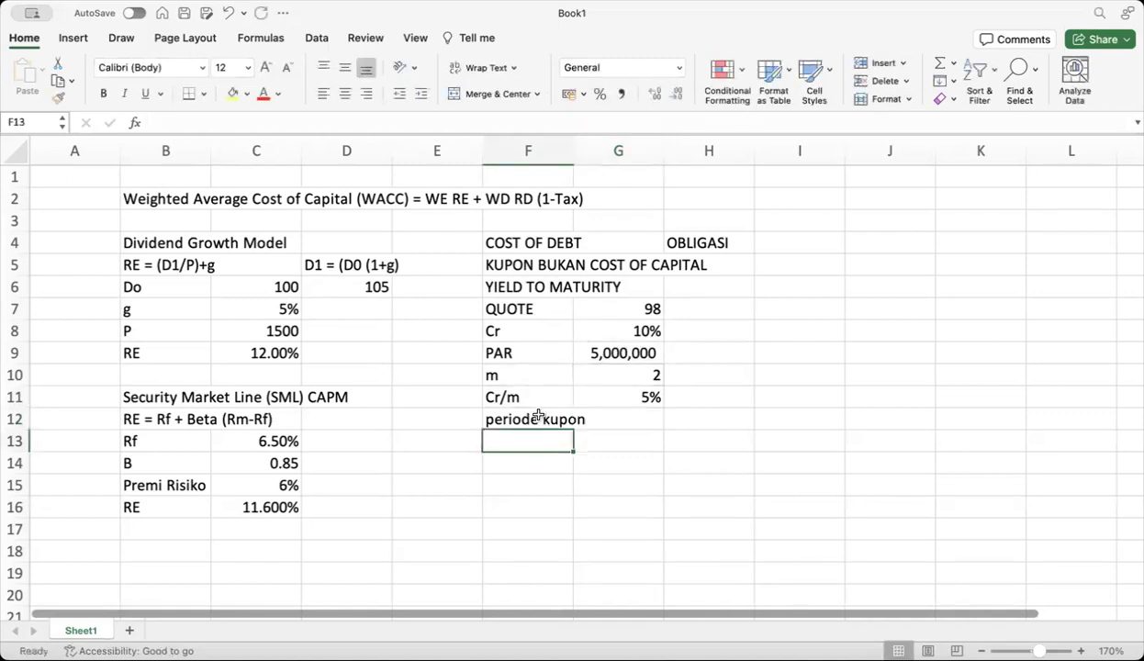
click(537, 418)
Shift Cr/m and periode kupon down one row and add t with value 10 in row 11
drag(516, 397, 588, 425)
click(543, 401)
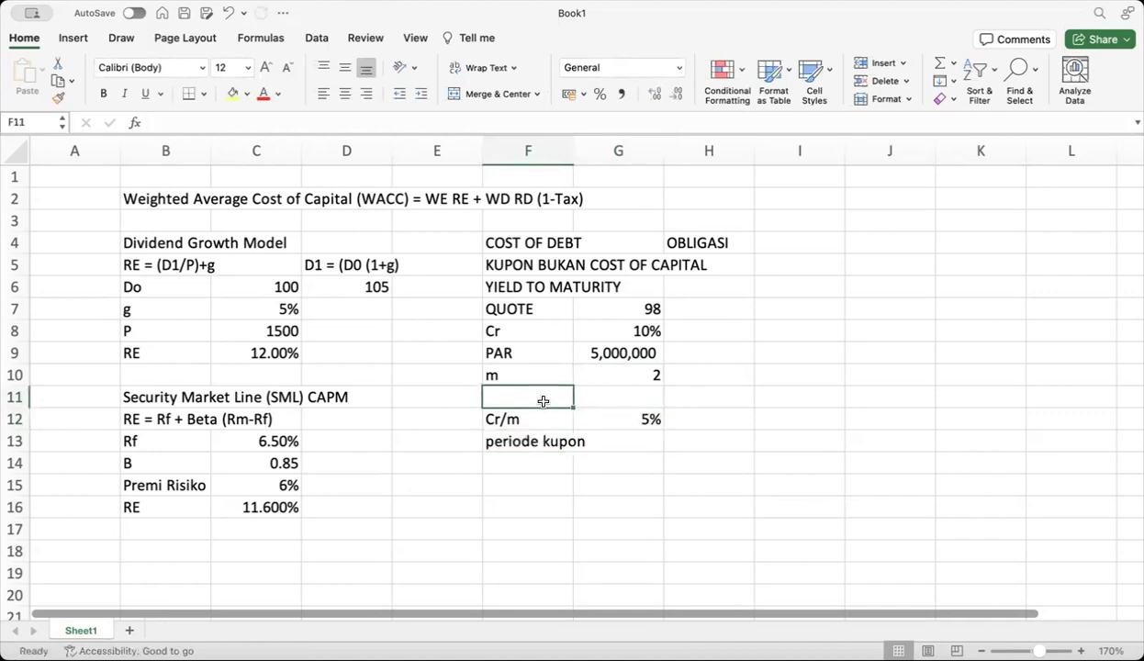
text(t)
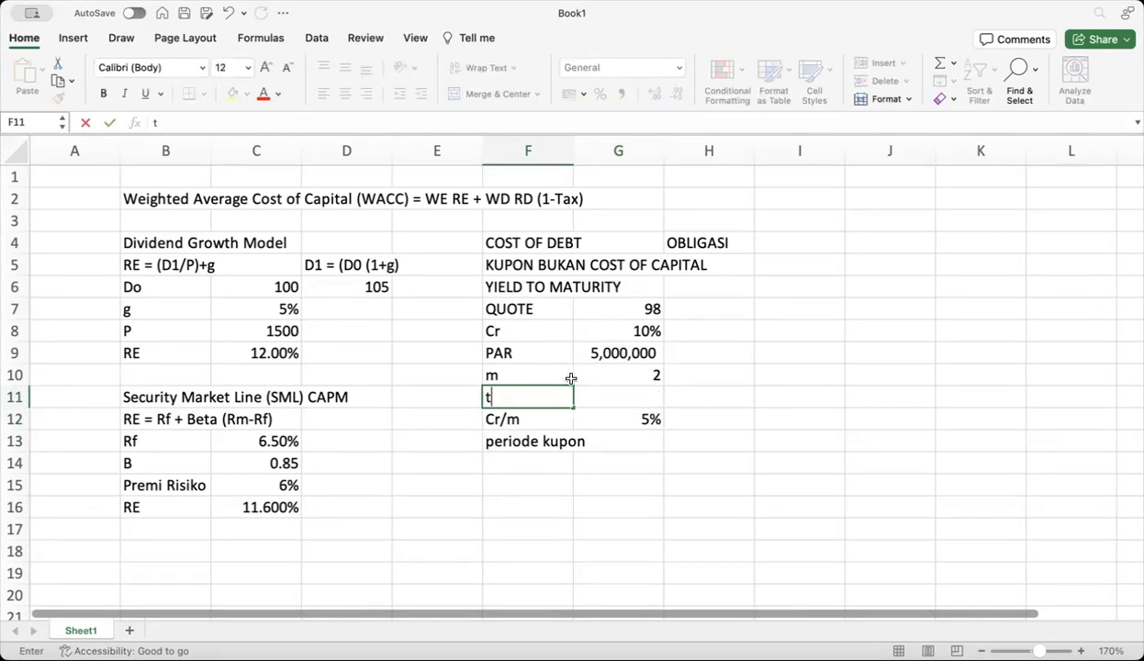
click(615, 397)
text(15)
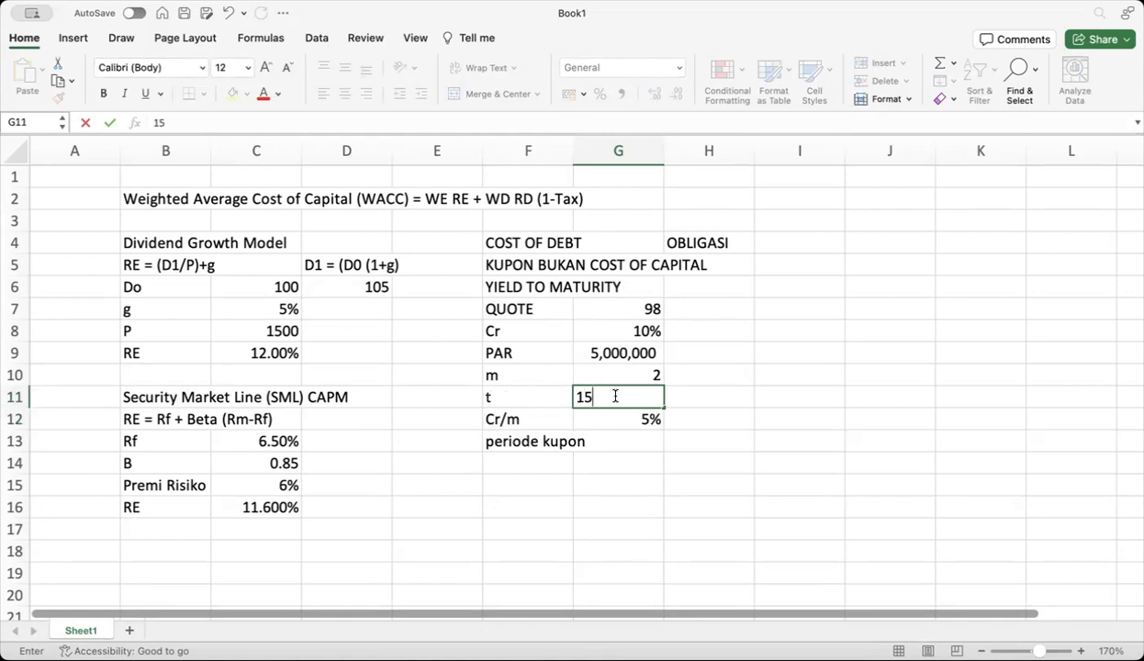
key(BackSpace)
text(0)
Compute periode kupon in G13 as =G10*G11, giving 20 coupon periods
click(611, 446)
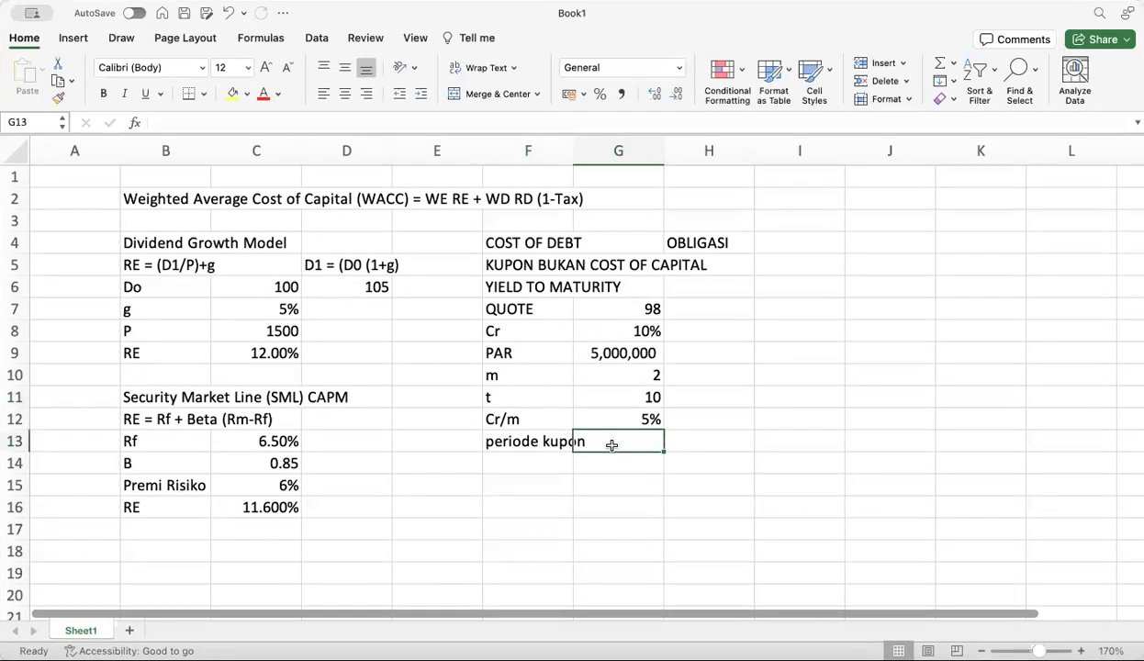
text(=)
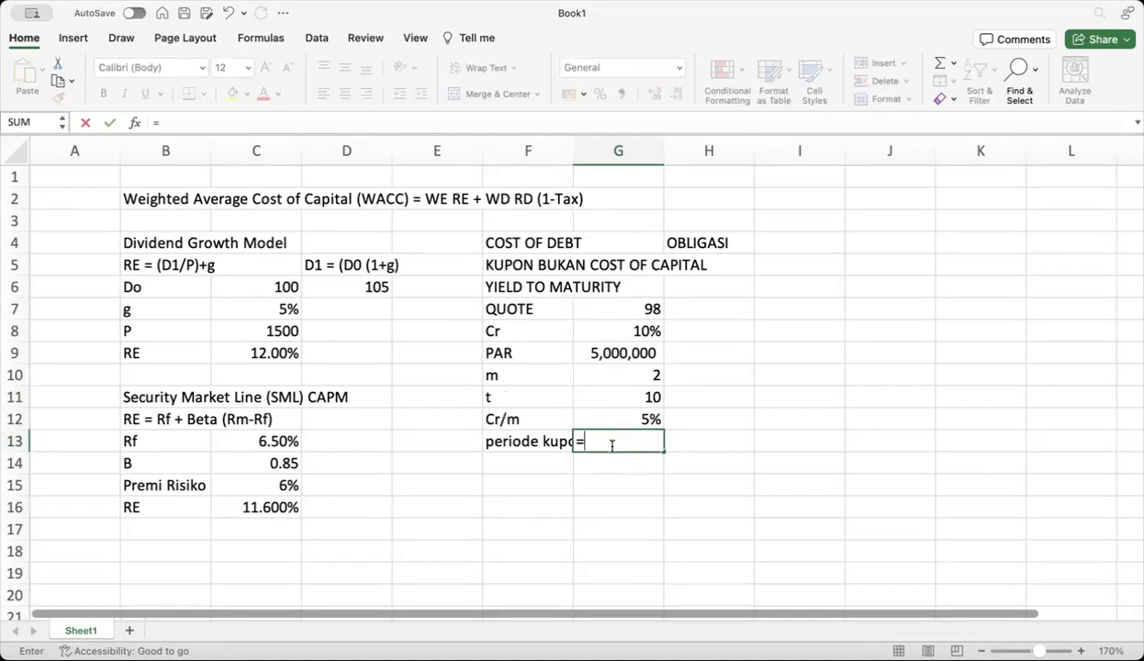
click(629, 379)
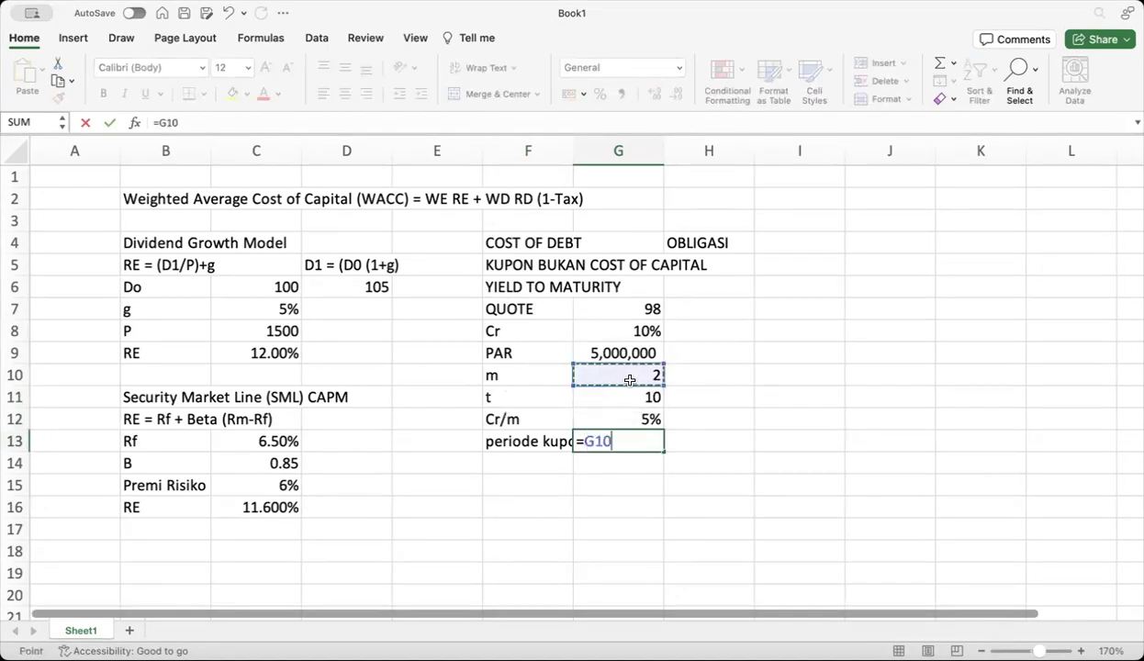
text(*)
click(620, 398)
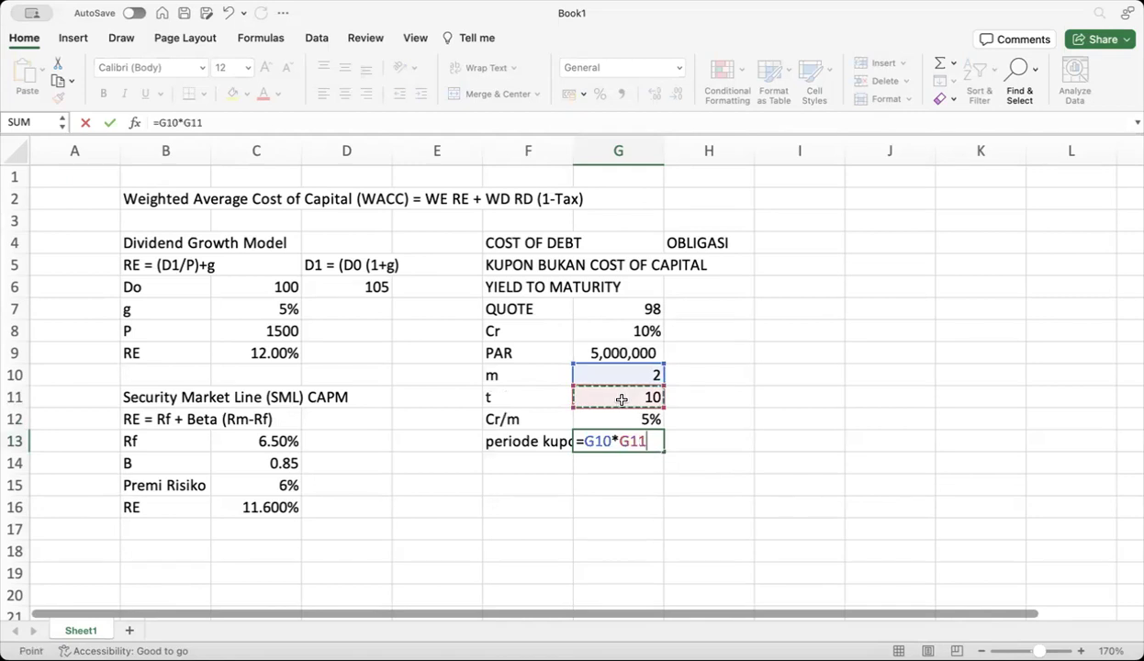
key(Return)
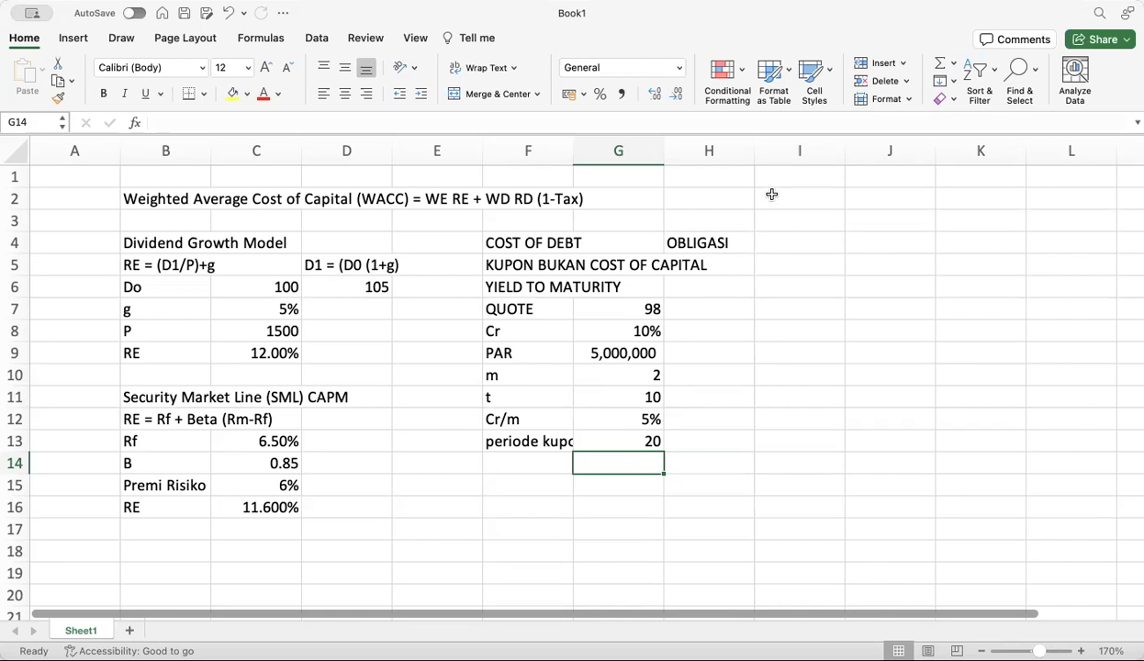
Add a YTM label in F14 with a value of 9% in G14
click(534, 465)
text(YTM)
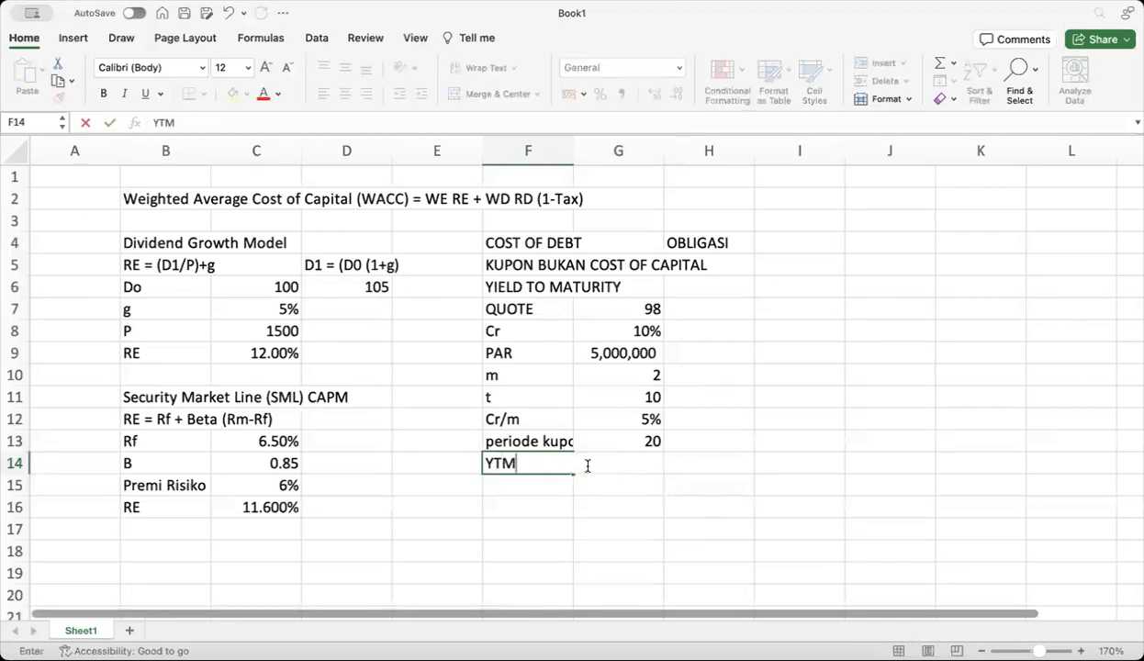
click(587, 478)
click(621, 456)
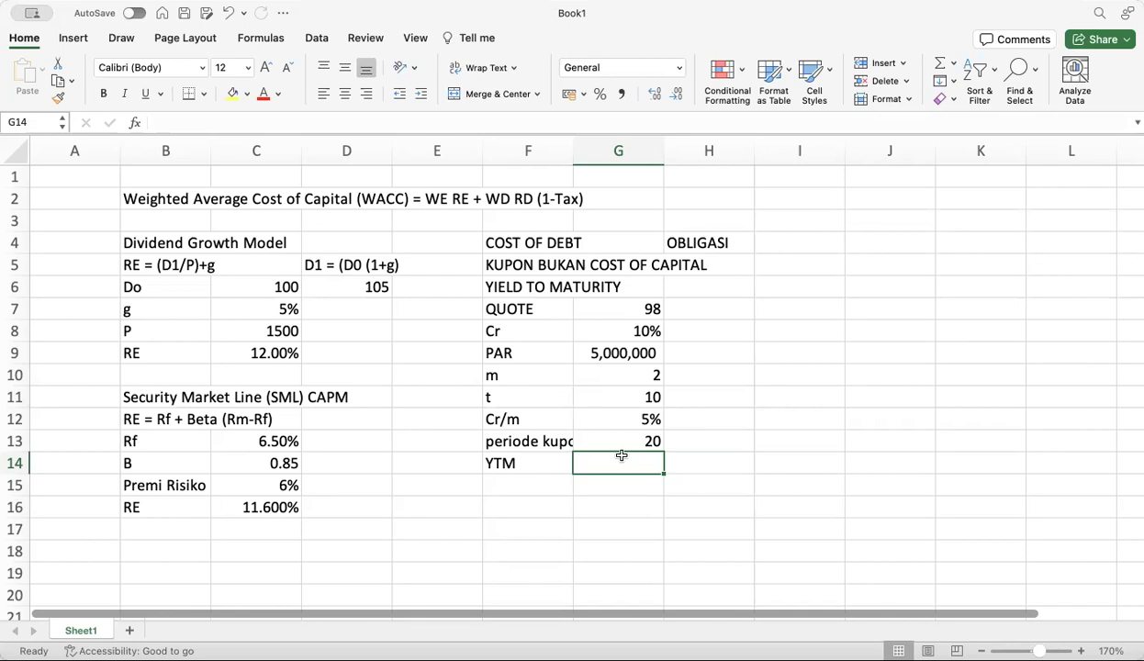
text(9%)
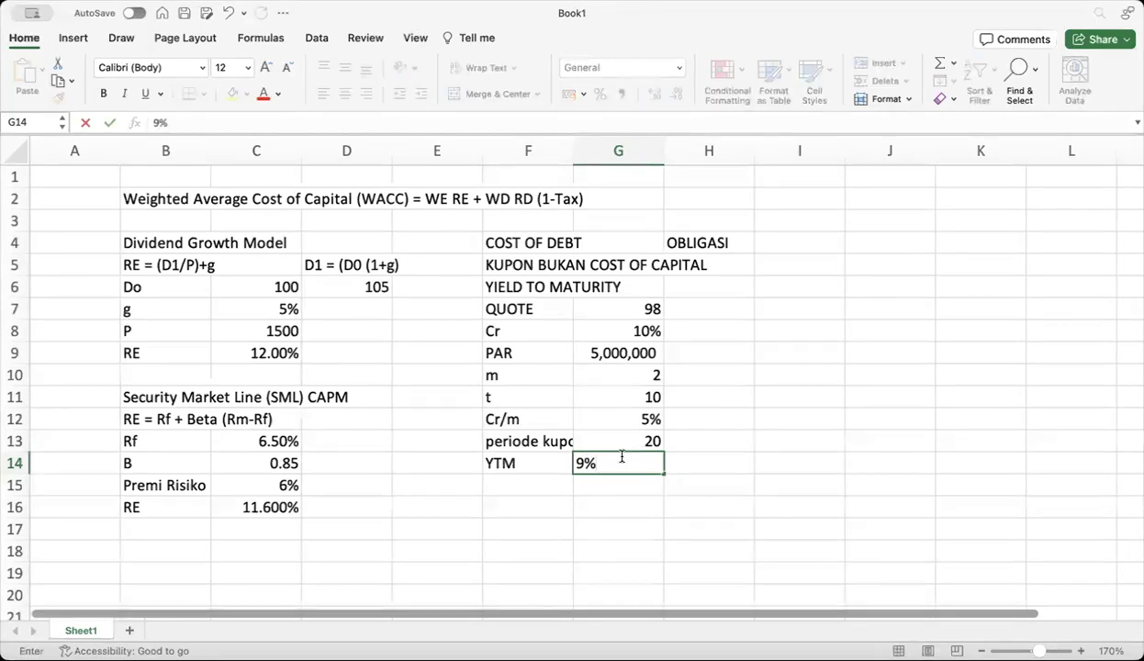
key(Return)
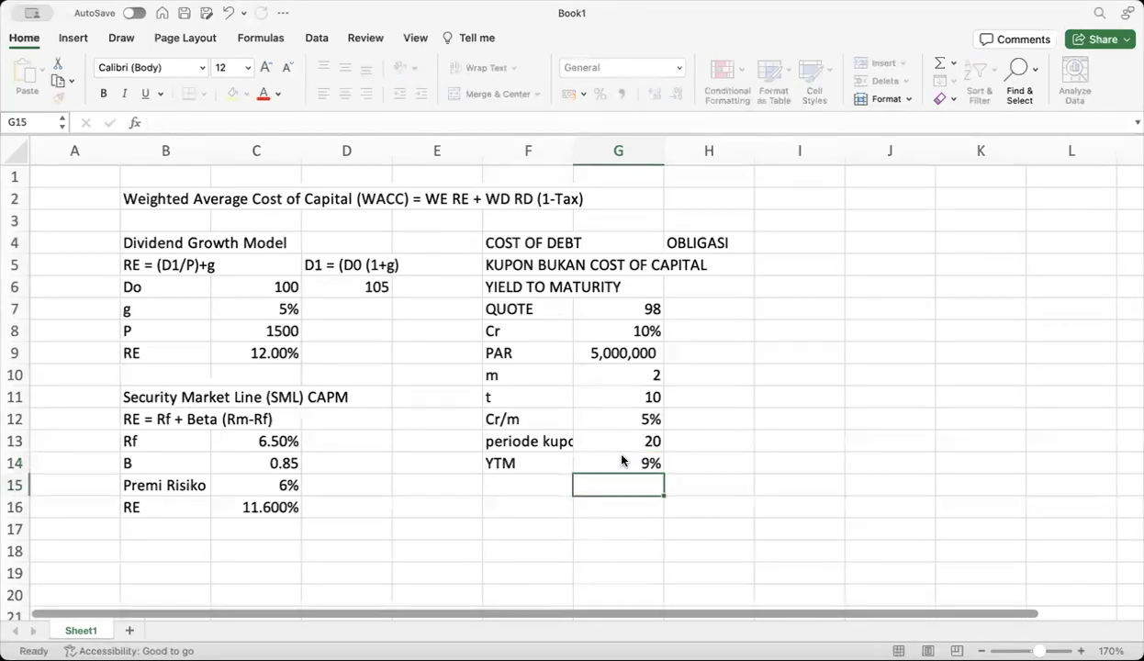
click(615, 464)
Add a YTM/m row computing =G14/G10 in G15
click(546, 487)
text(YTM)
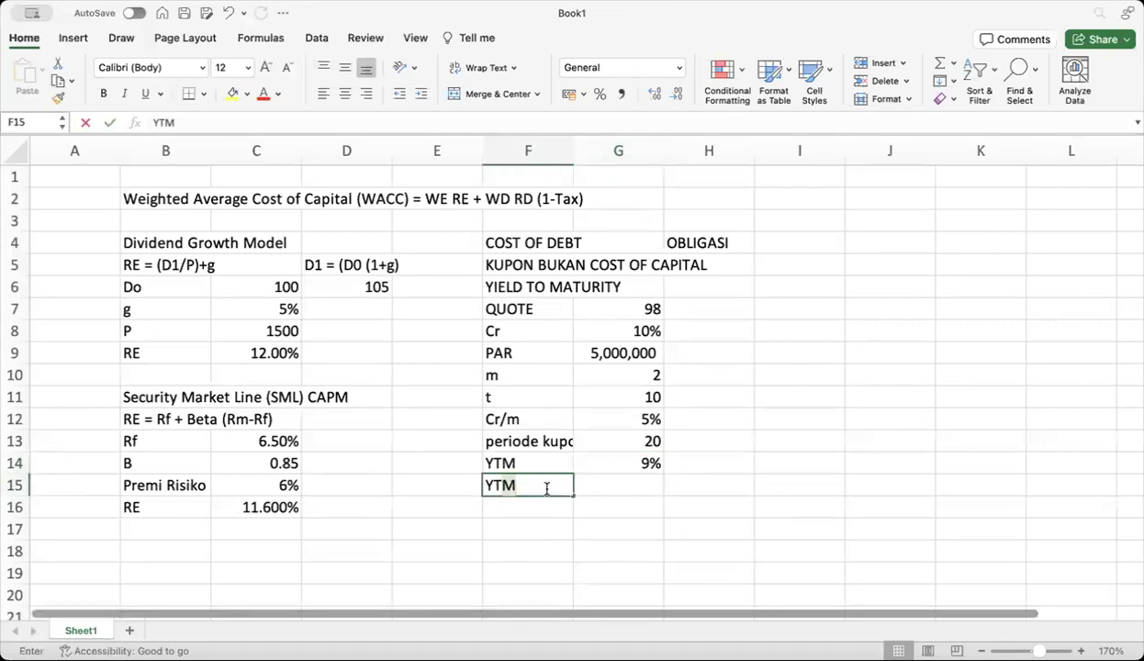
text(/)
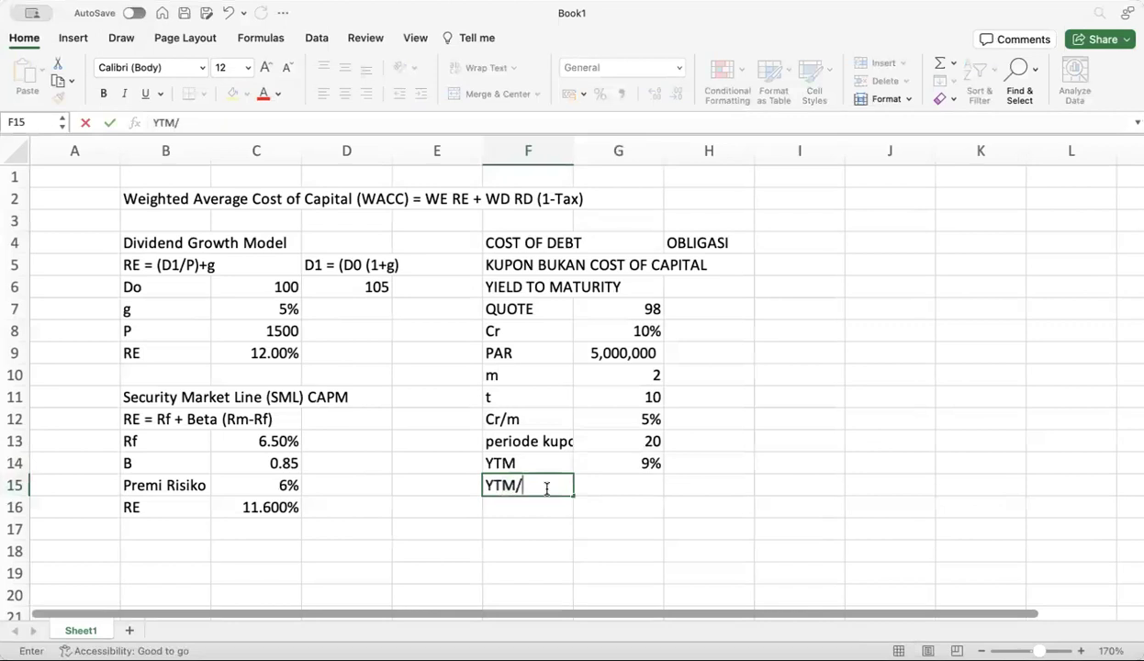
text(m)
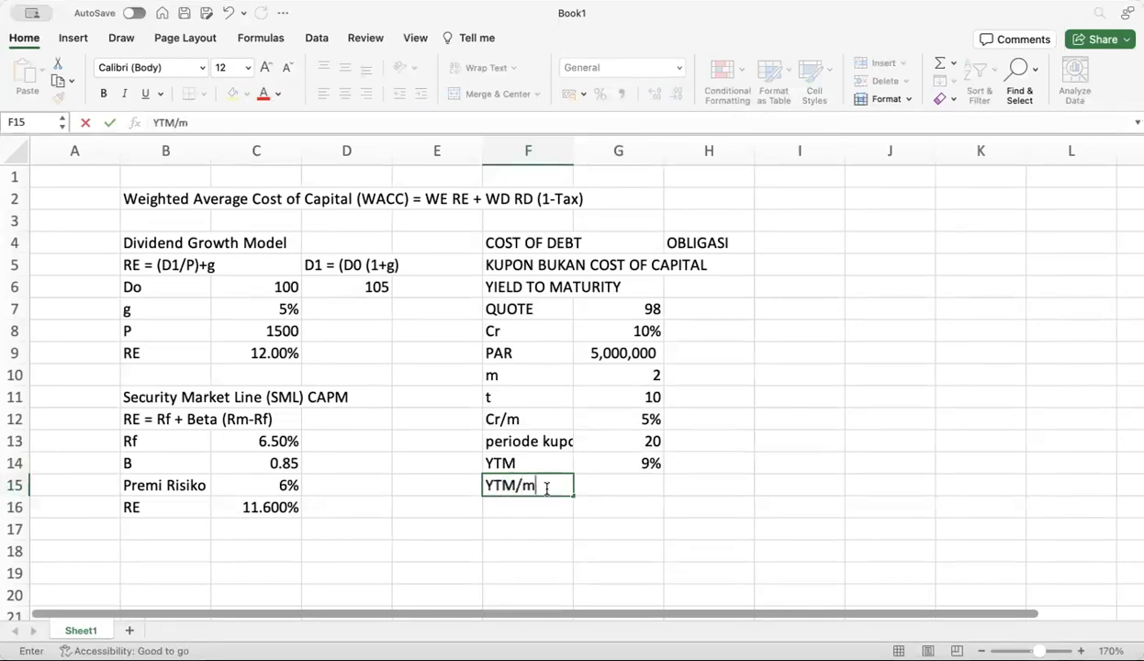
click(618, 486)
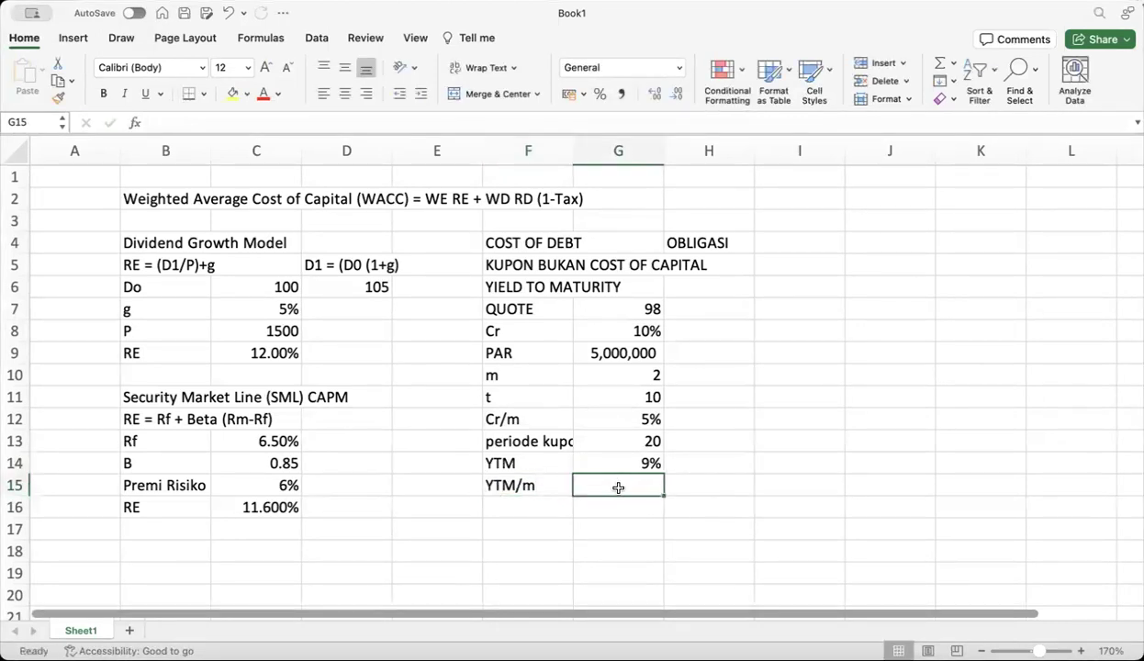
text(=)
click(638, 462)
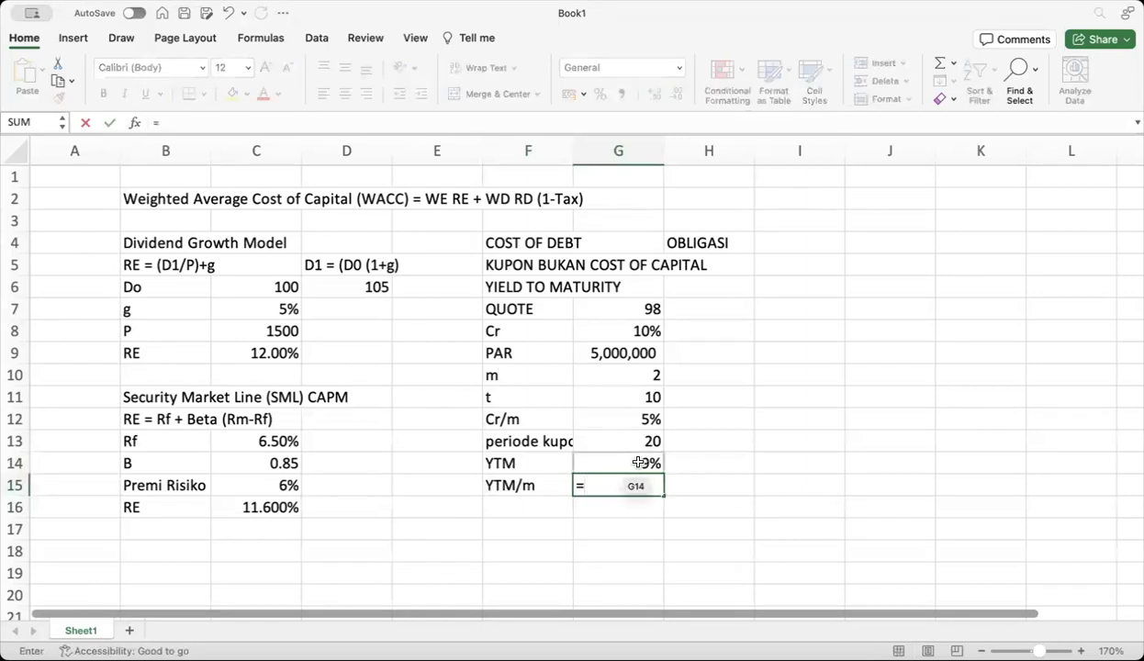
text(/)
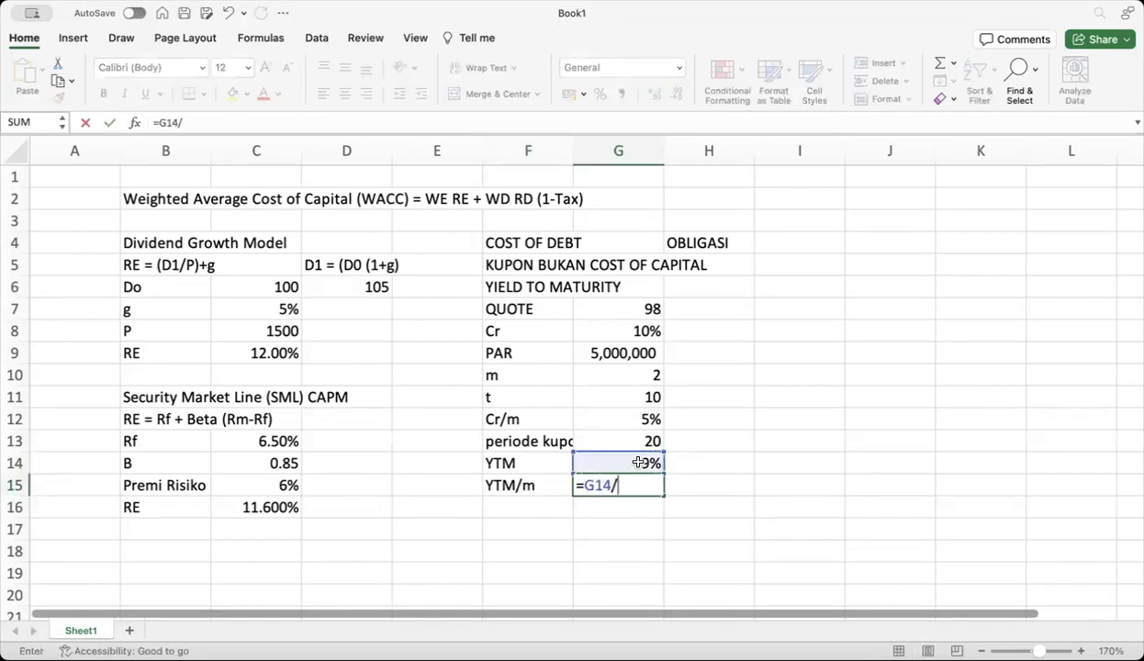
click(634, 377)
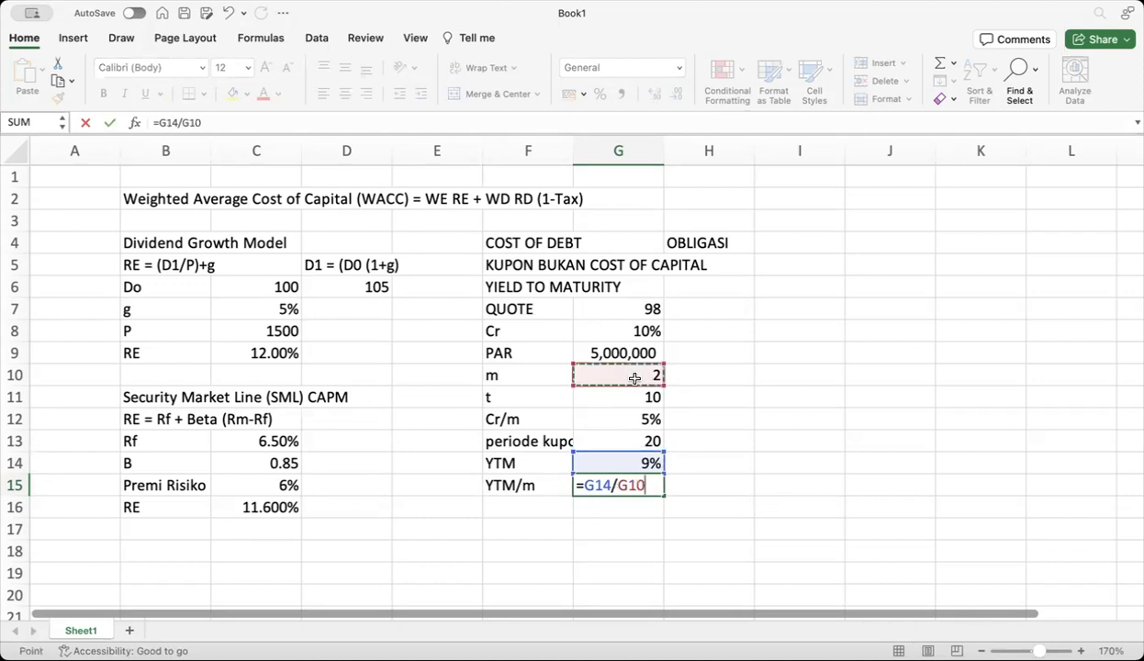
key(Return)
Format YTM/m and YTM as two-decimal percentages, showing 4.50% and 9.00%
click(628, 485)
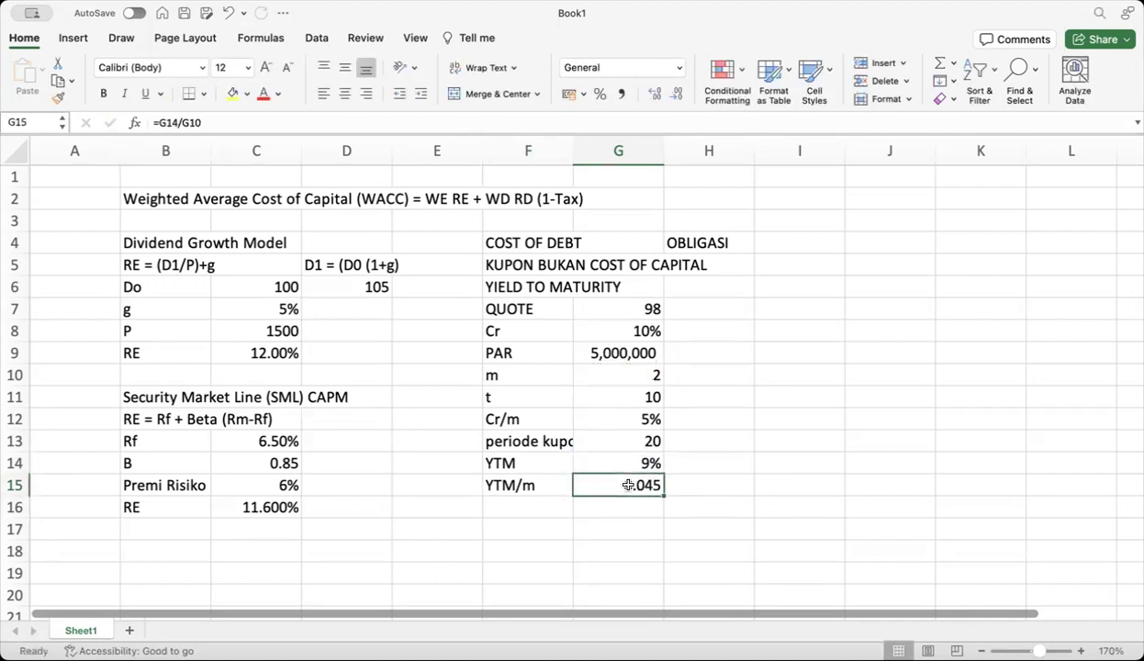
click(602, 94)
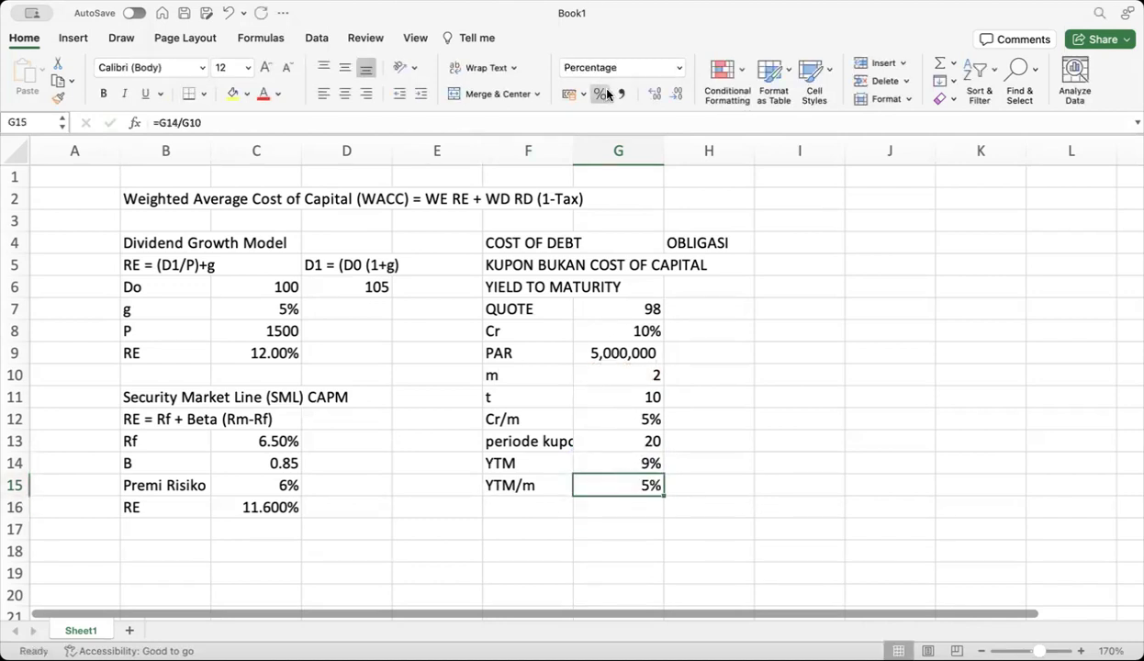
click(655, 94)
click(655, 93)
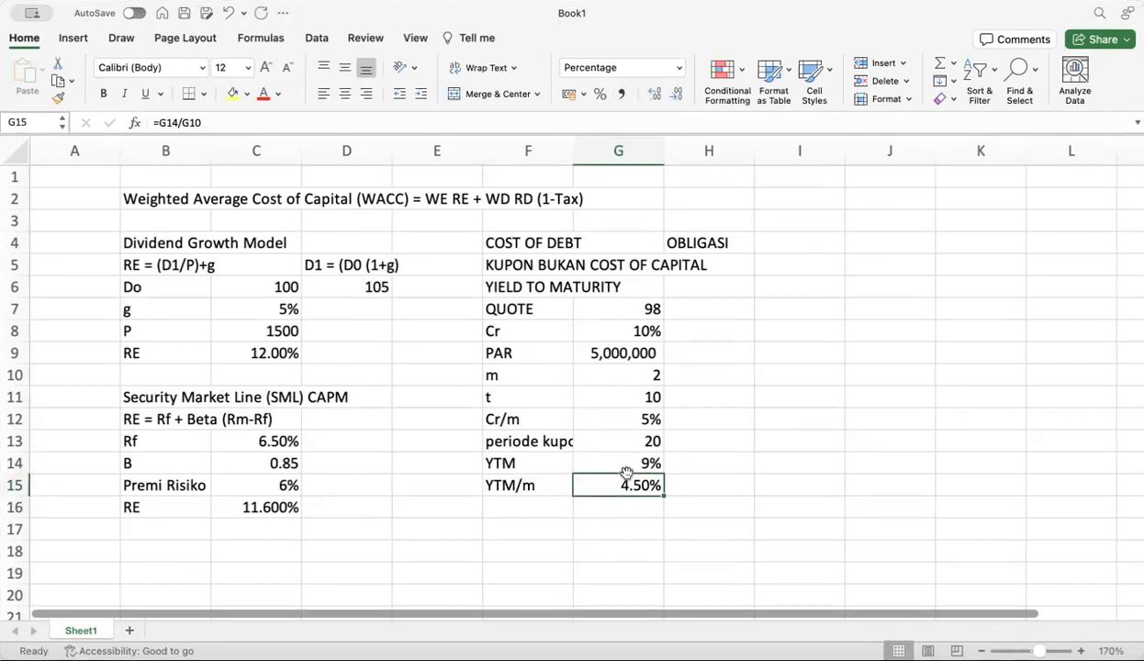
click(615, 459)
click(655, 94)
click(655, 93)
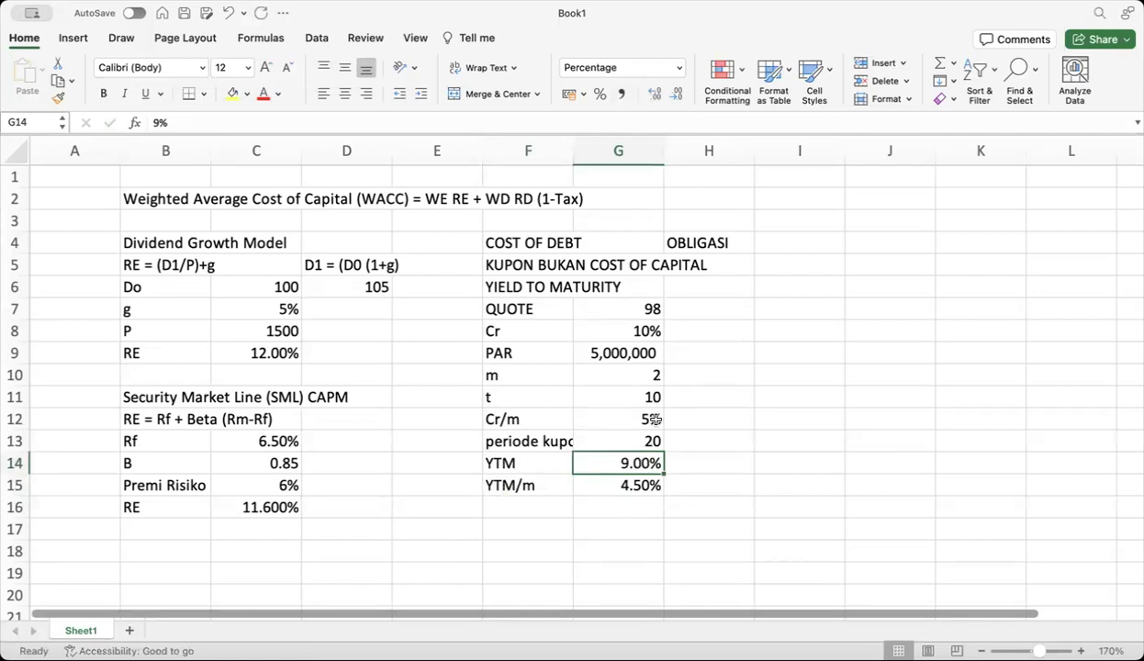
Write the note 'P = PV of COUPON + PV of PAR' in cell I3
click(786, 219)
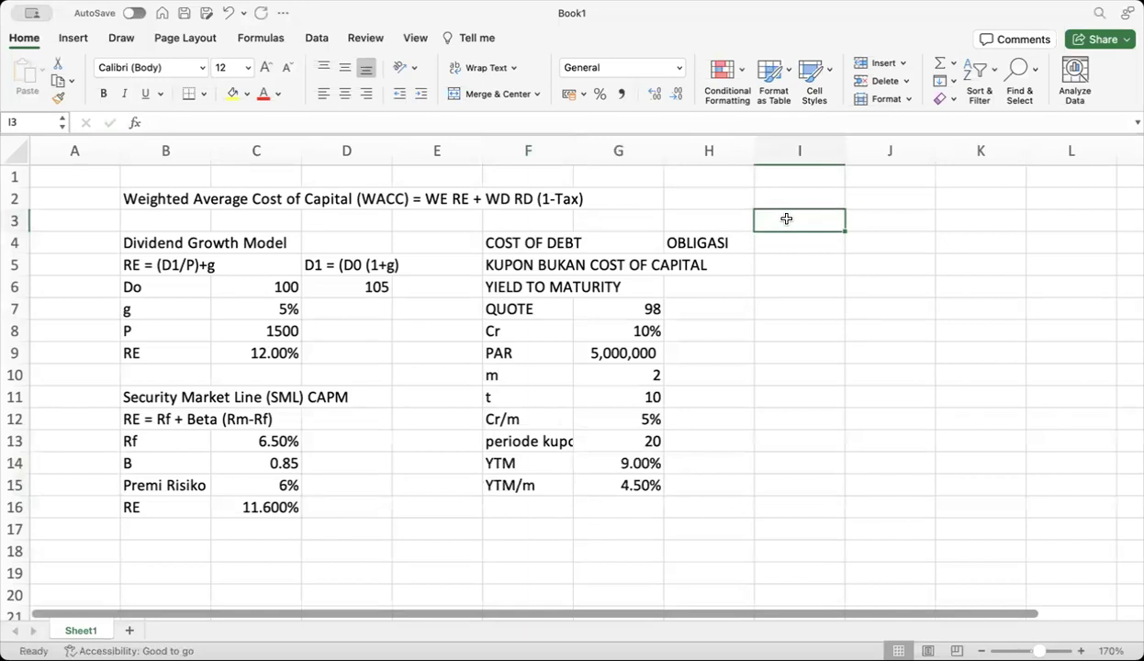
text(P = PV of COUP)
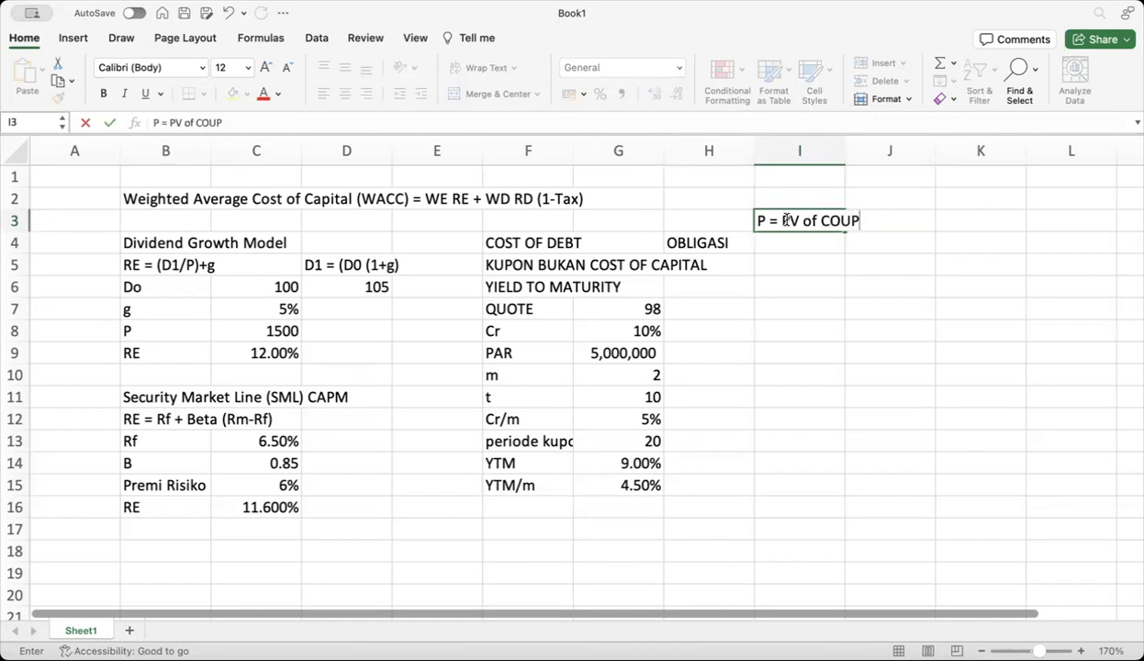
text(ON + PVo)
key(BackSpace)
text(of PAR)
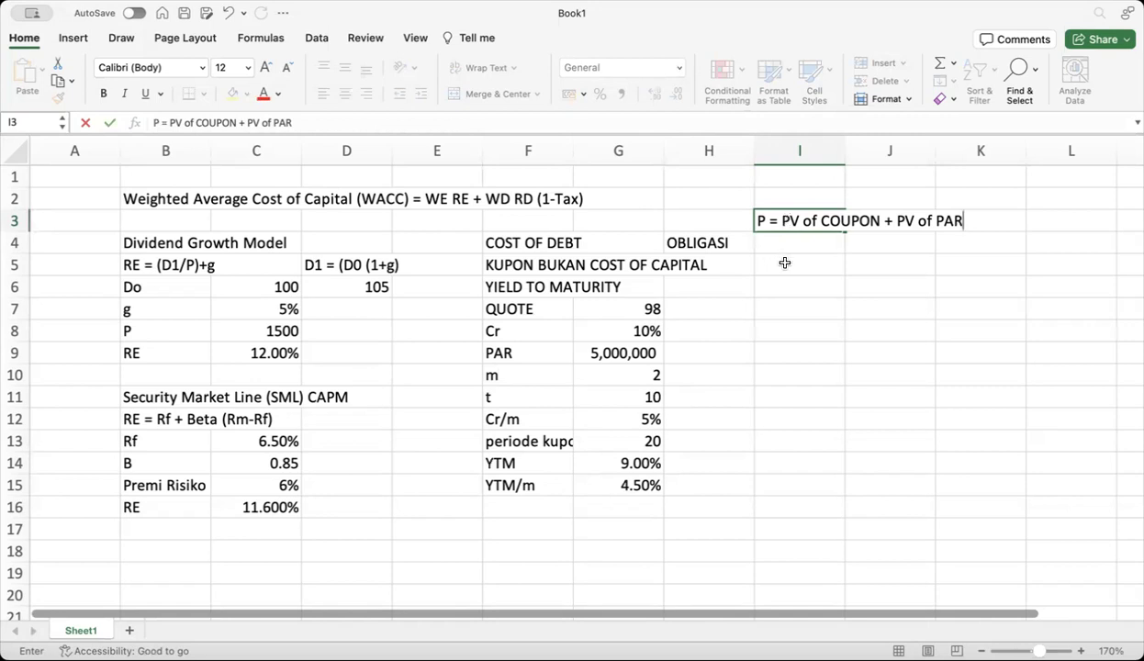
click(785, 263)
Label I4 'PV of COUPON' and write 'A. 1-(1+YTM/m)^-tm' in I5
click(791, 246)
text(PV)
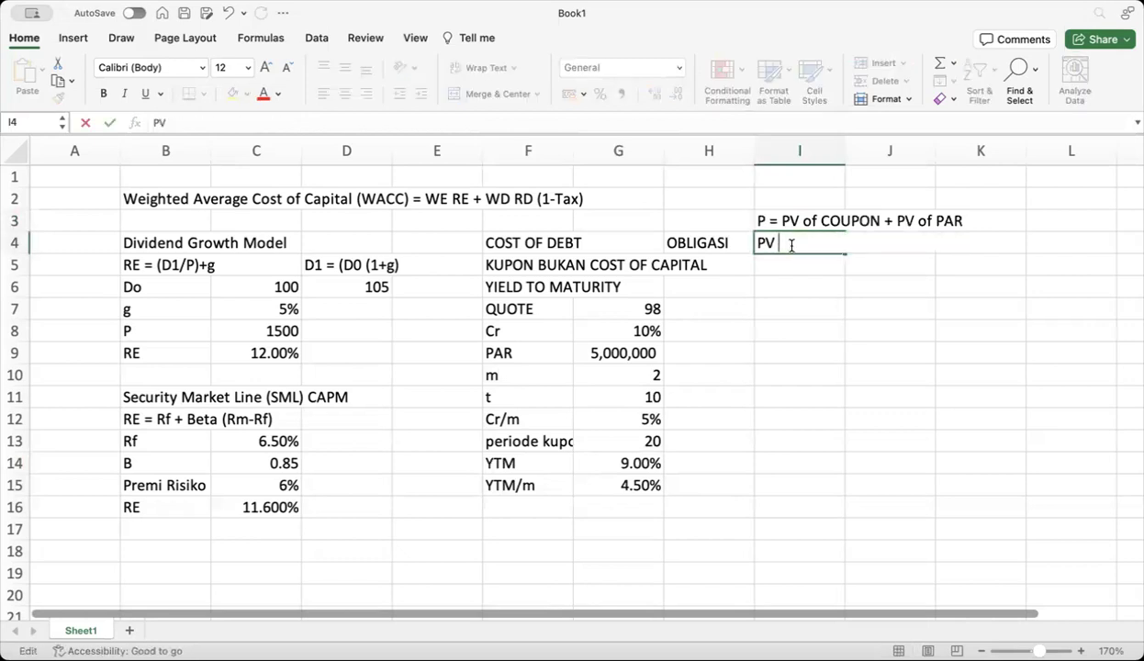
text( of COU)
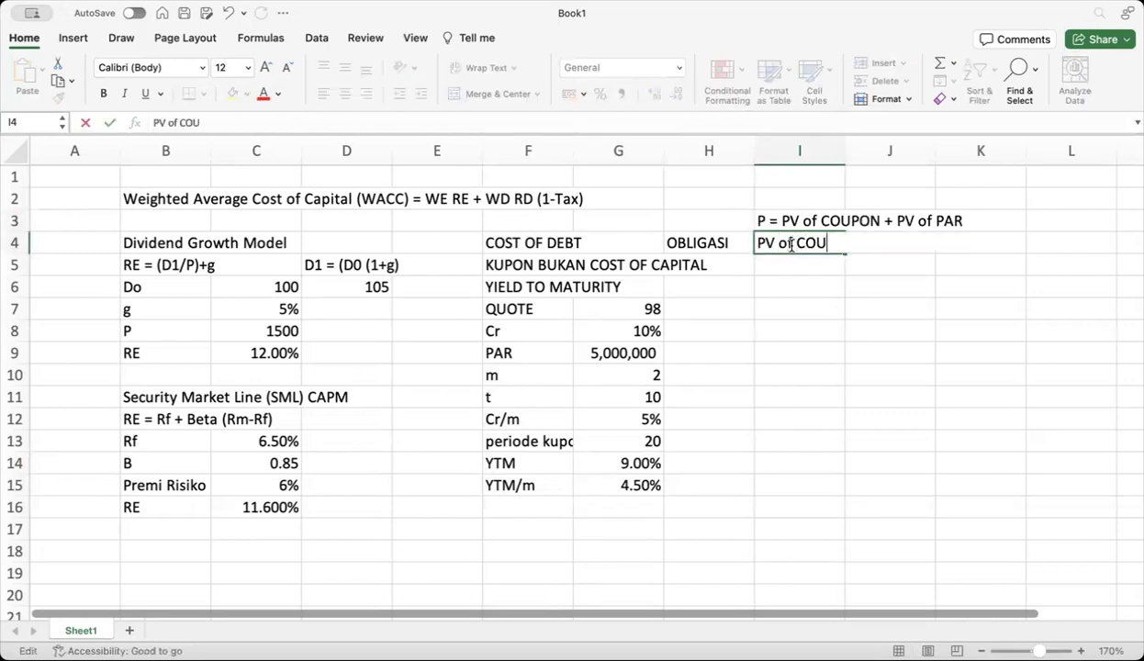
text(PON)
click(789, 264)
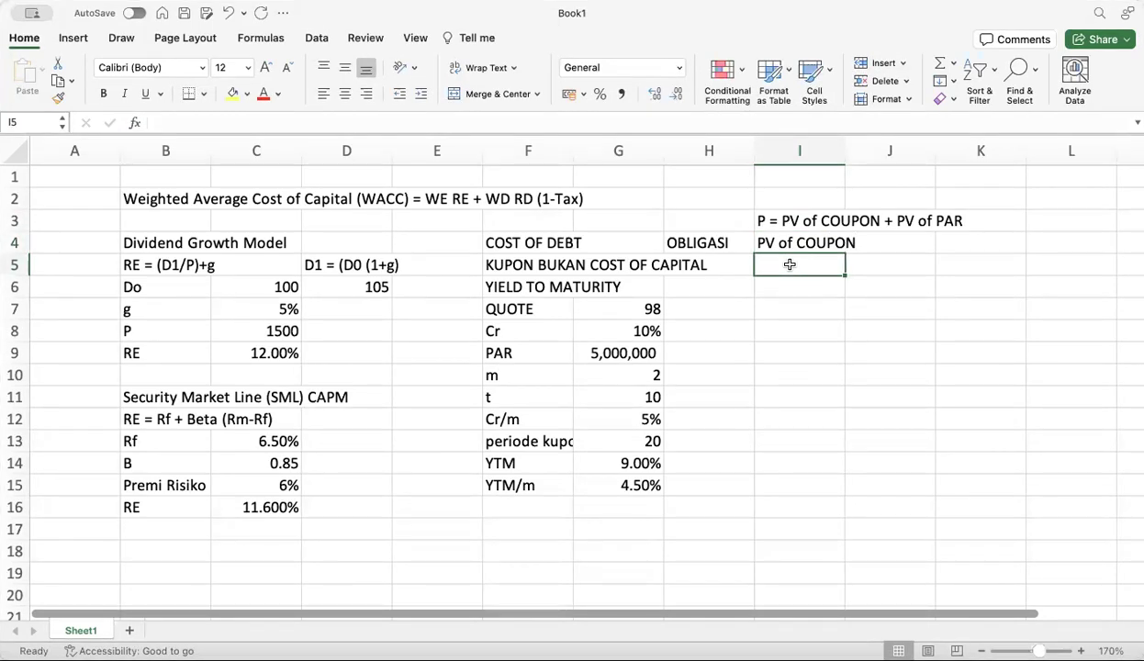
text(A.)
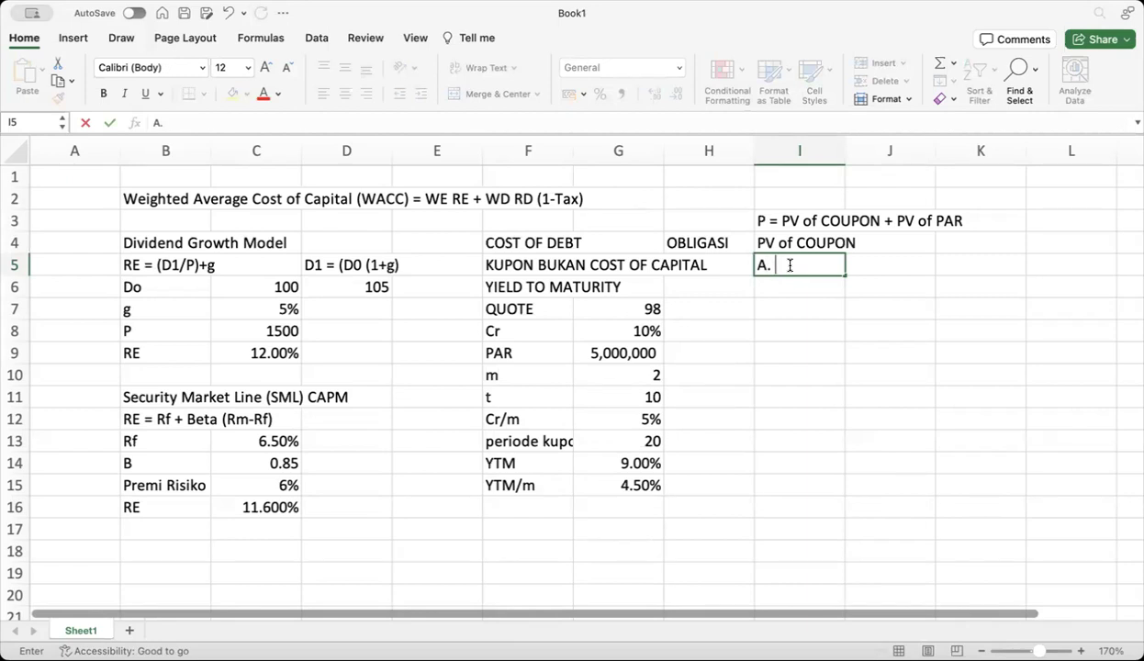
text(1-(1+YTM)^-)
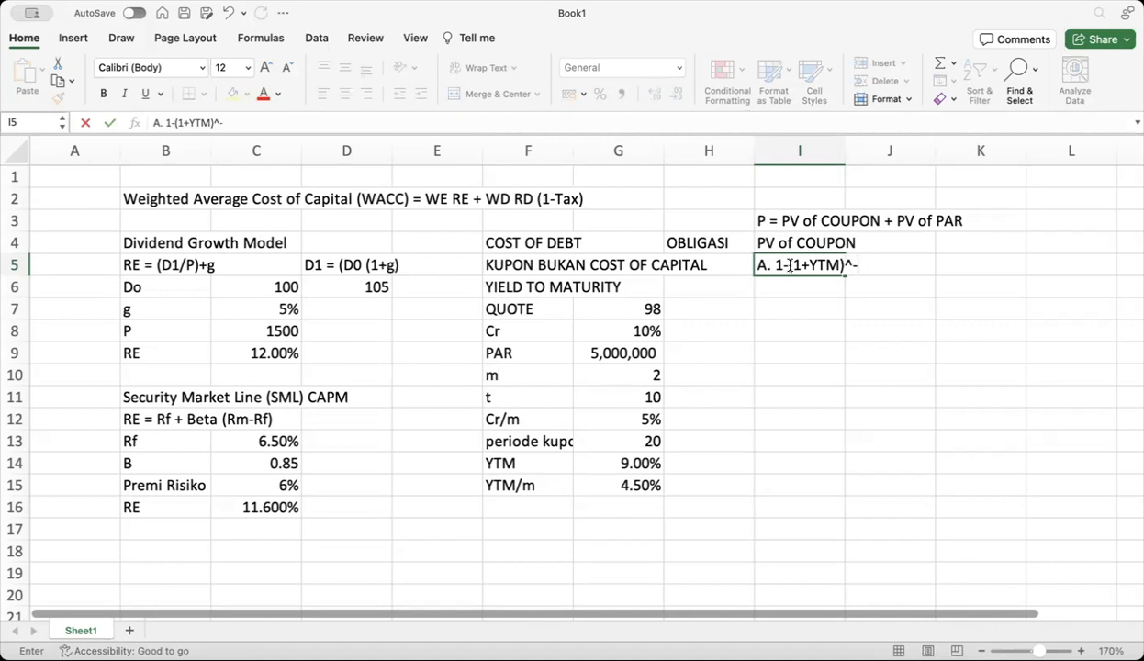
text(tm)
click(833, 263)
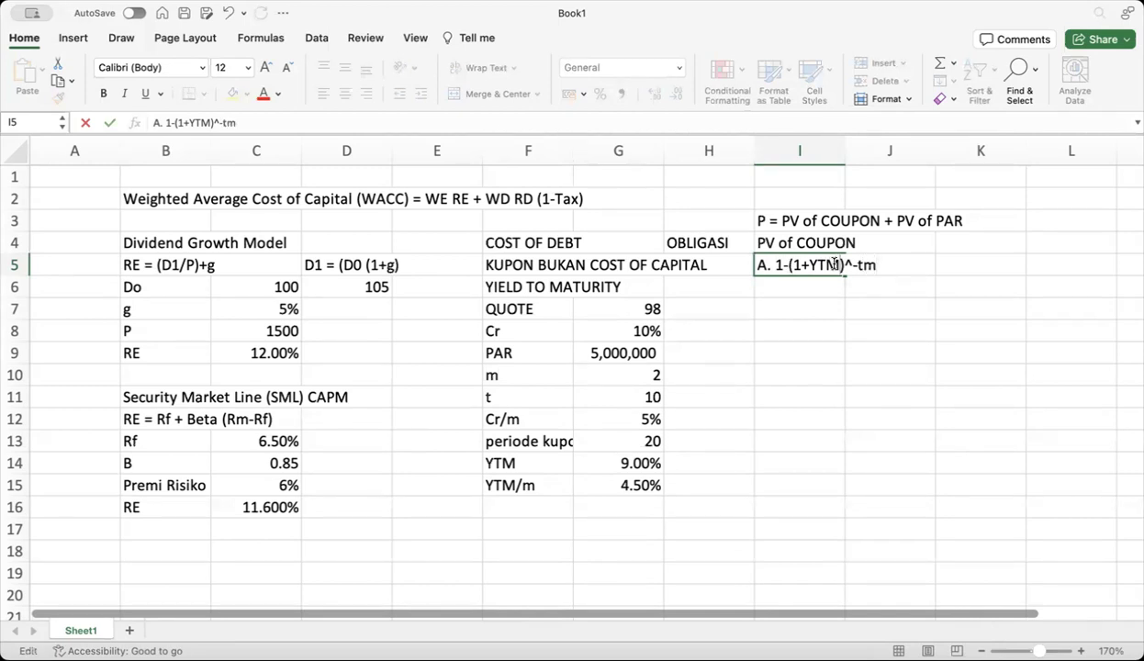
text(/)
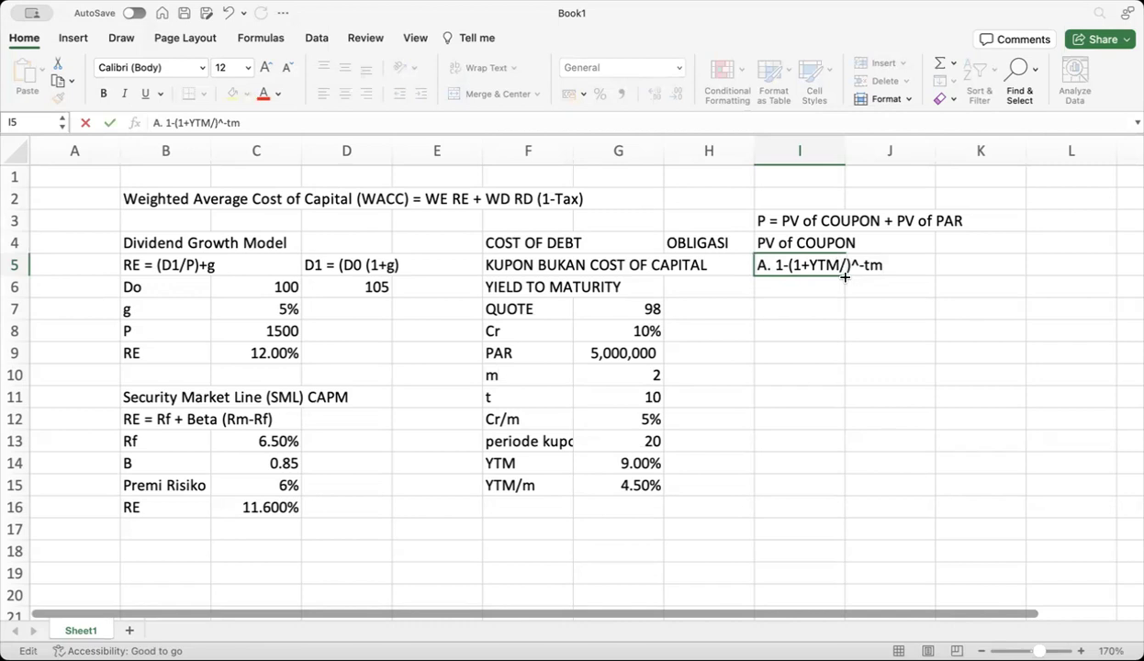
text(m)
Widen column I and enter =1-((1+G15)^-G13) in J5, giving 58.5357%
click(868, 327)
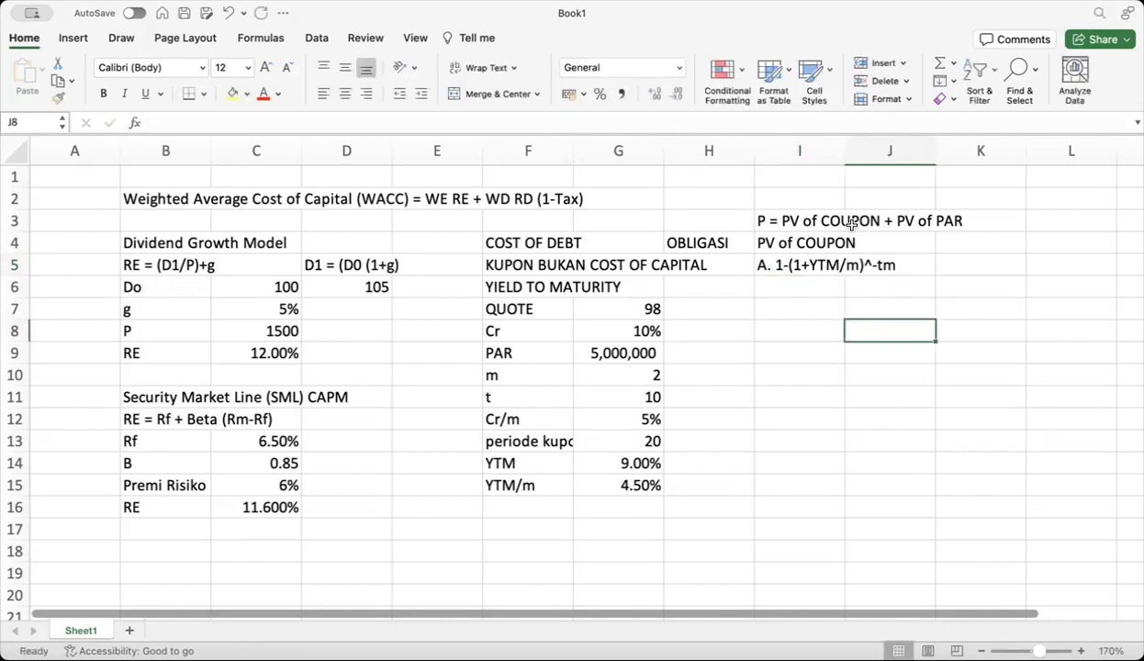
drag(844, 153, 906, 153)
click(939, 260)
text(=)
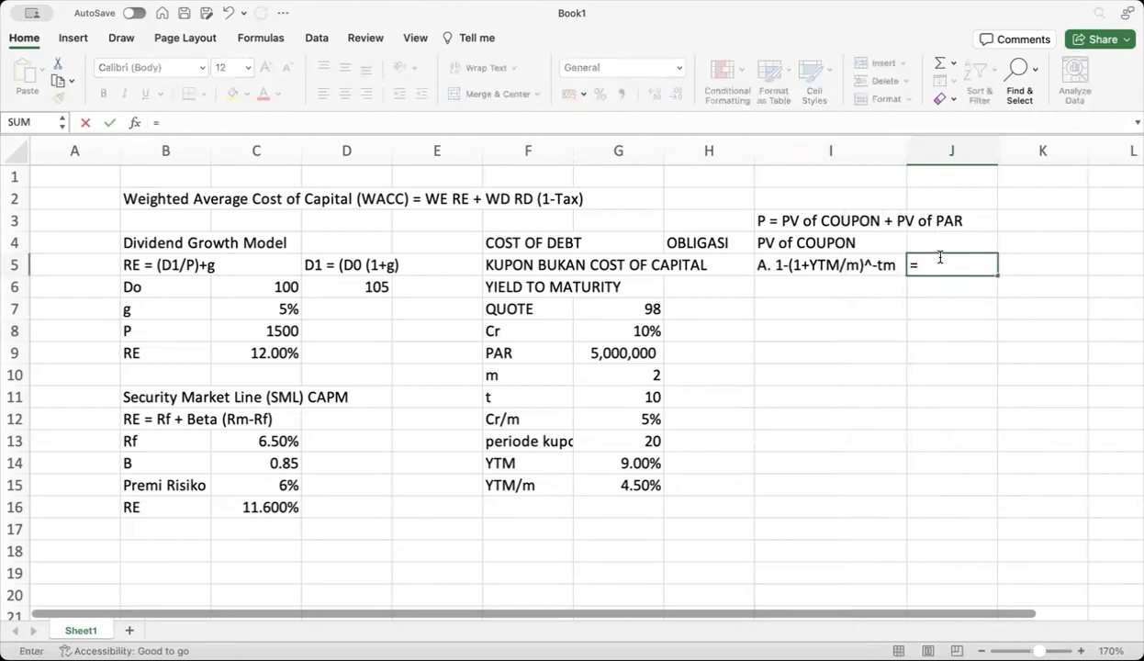
text(1-((1+)
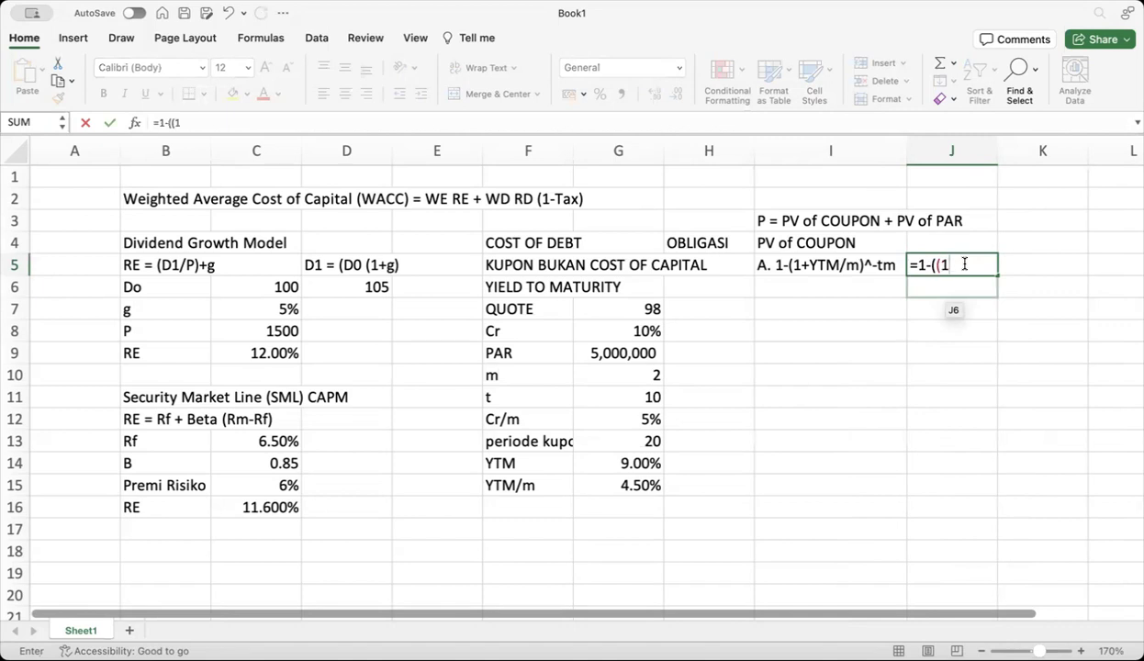
click(637, 485)
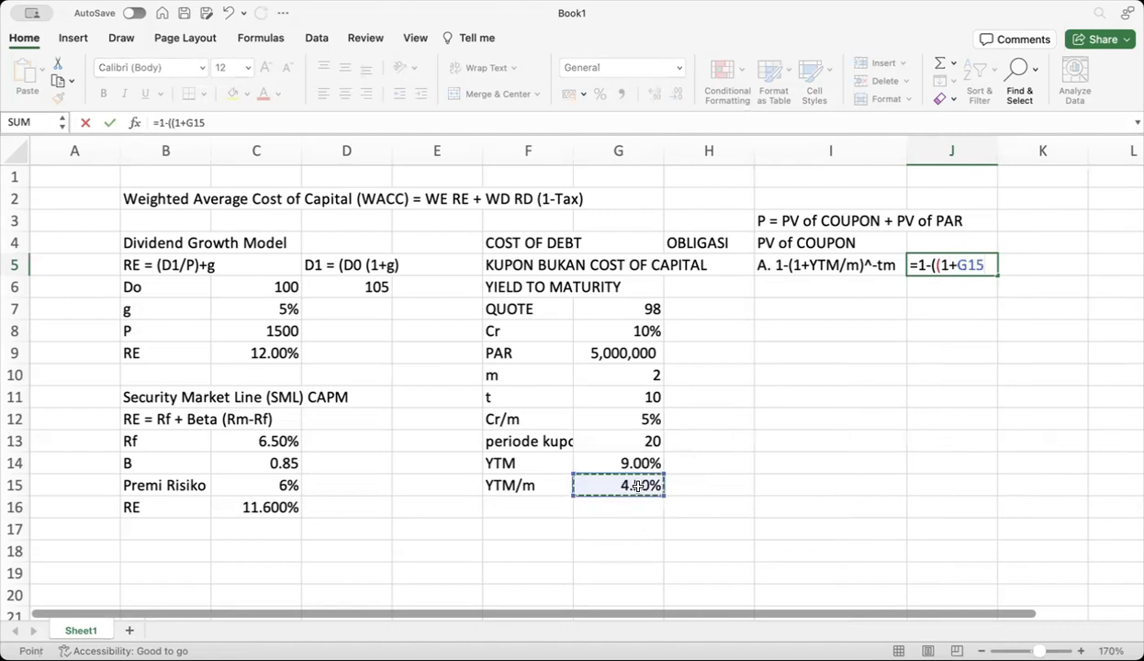
text())
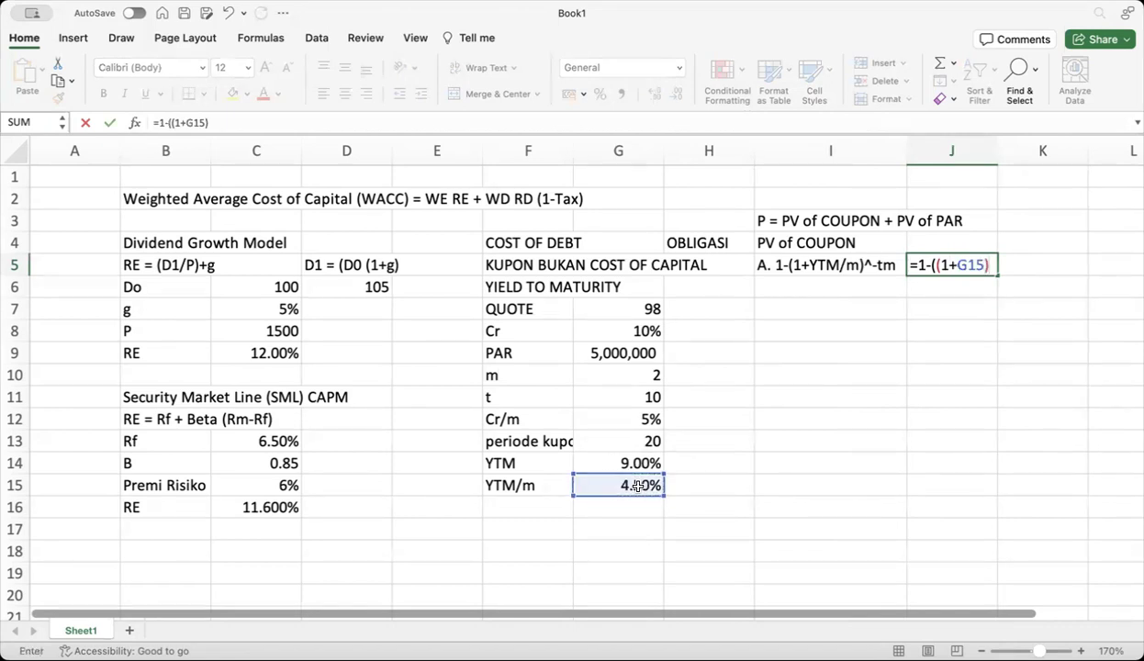
text(^-)
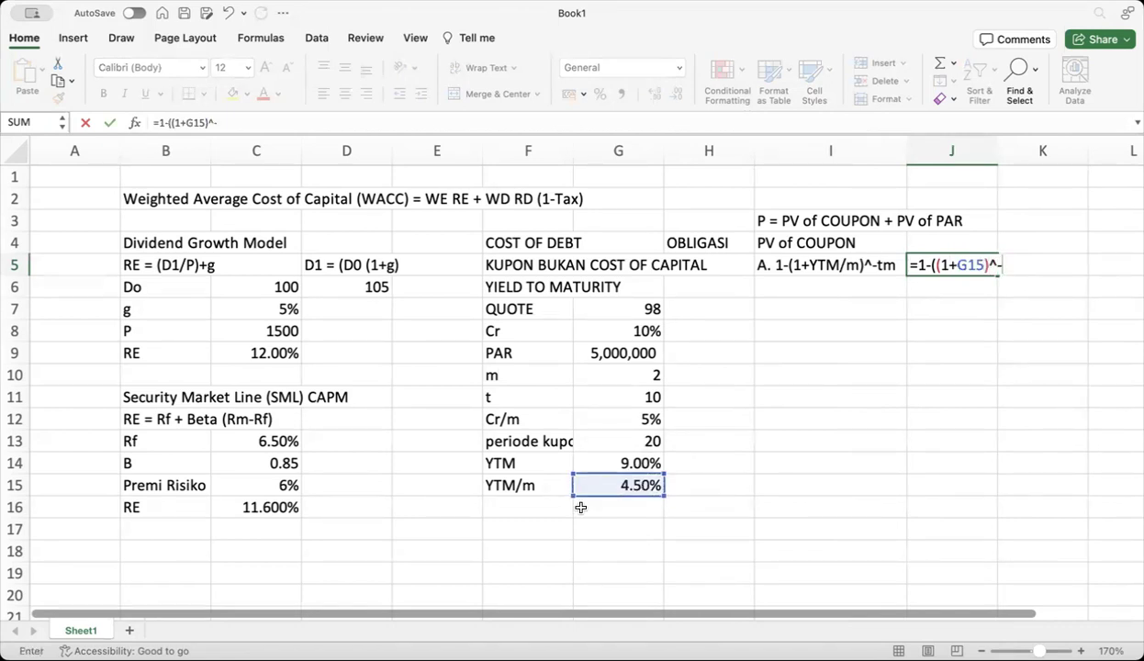
click(613, 443)
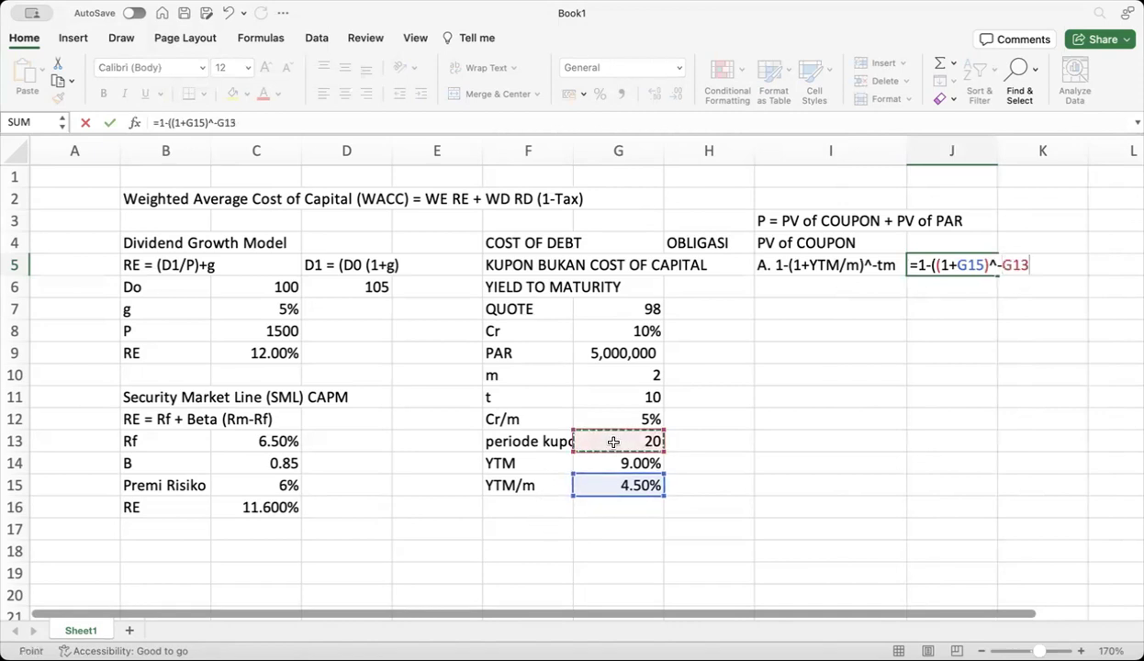
text())
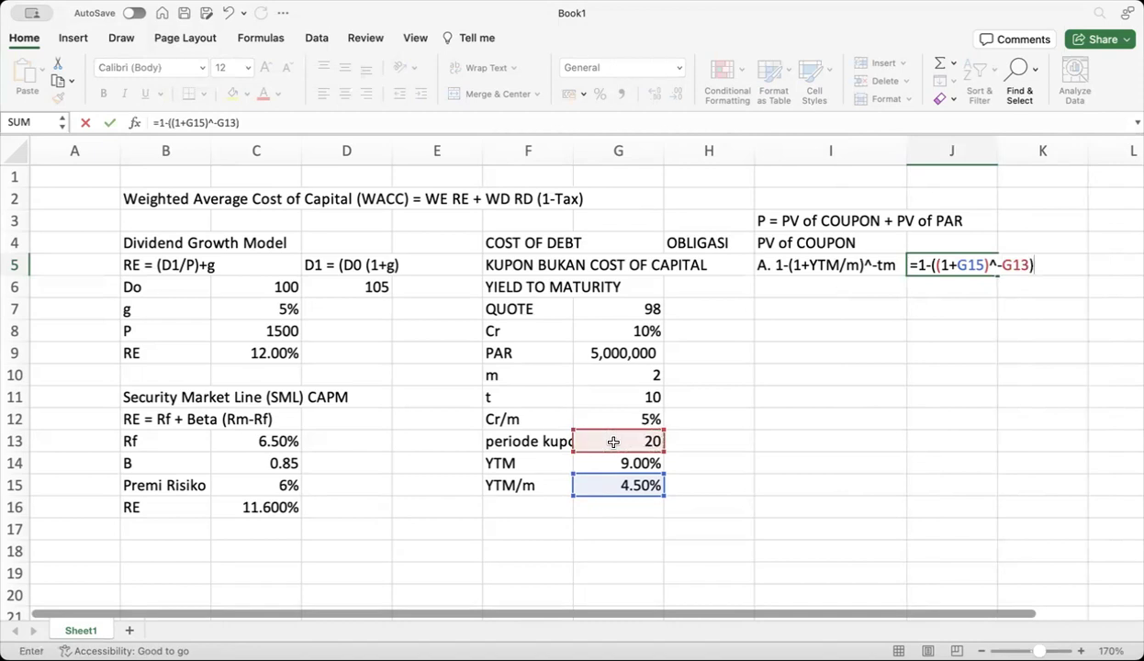
key(Return)
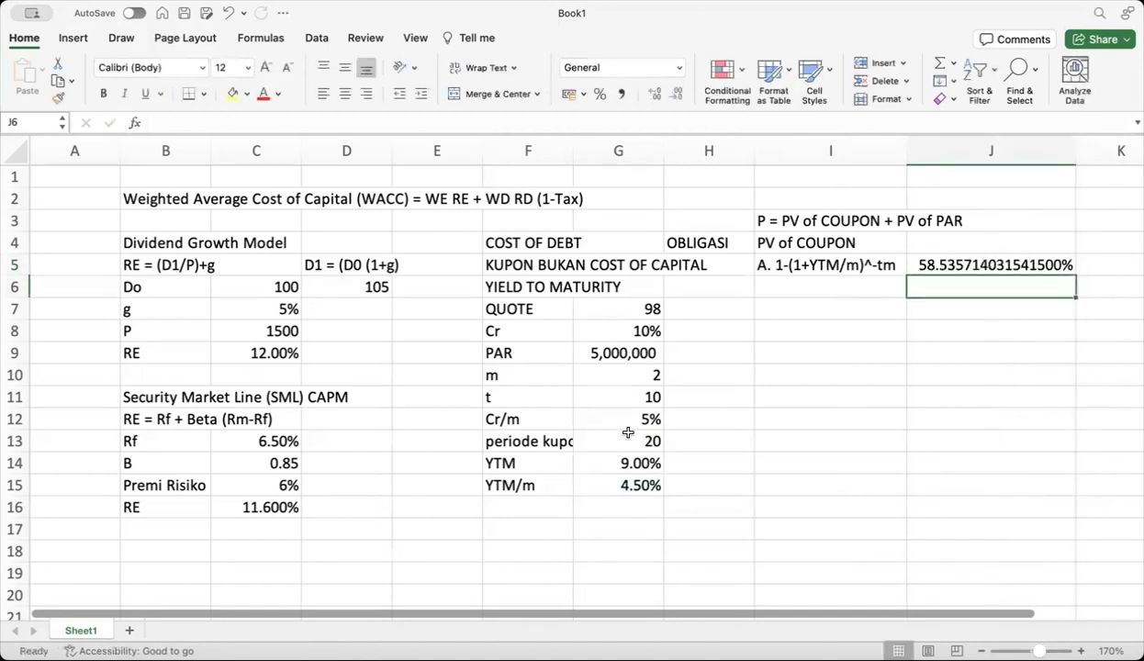
Format J5 as General so it shows 0.58535714, and narrow column J
click(985, 263)
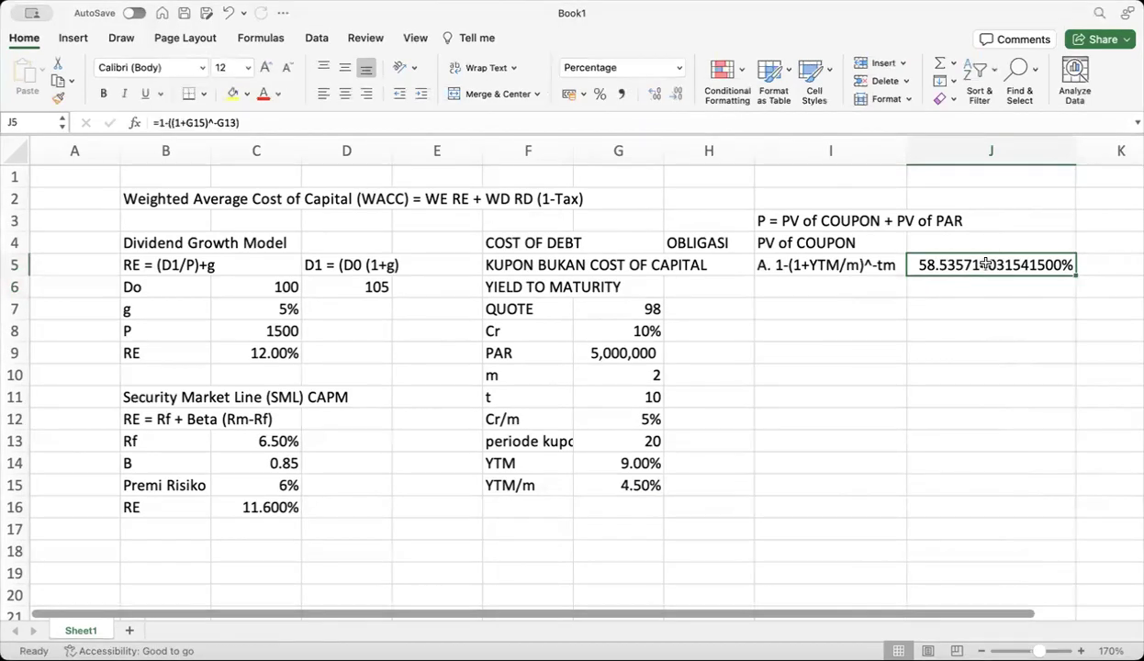
click(673, 73)
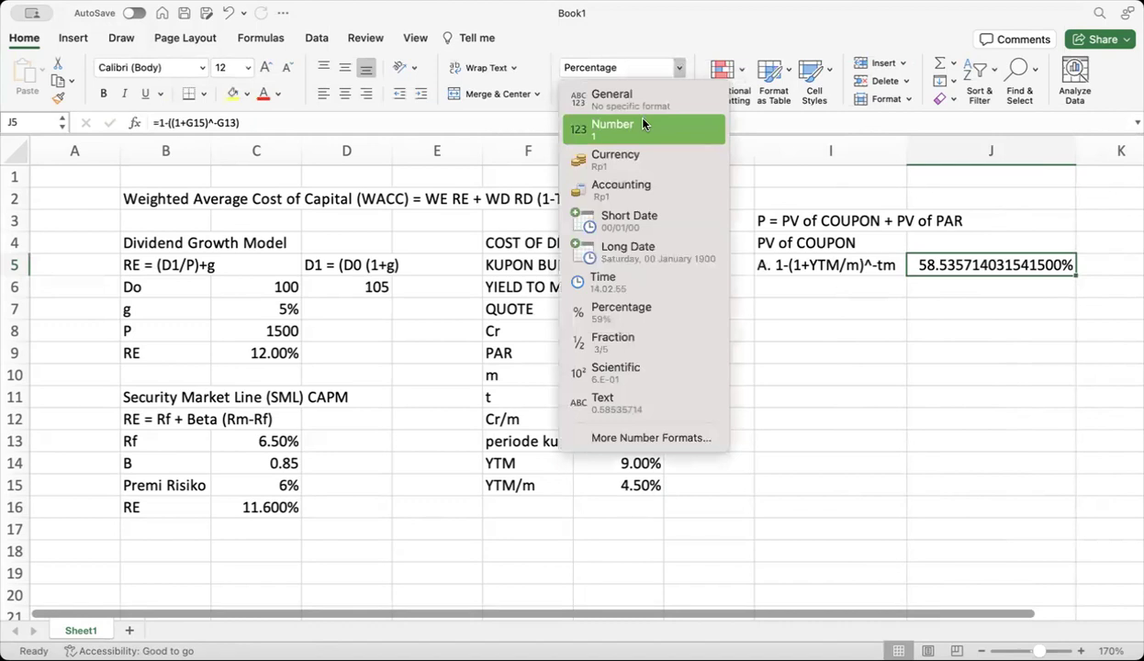
click(643, 103)
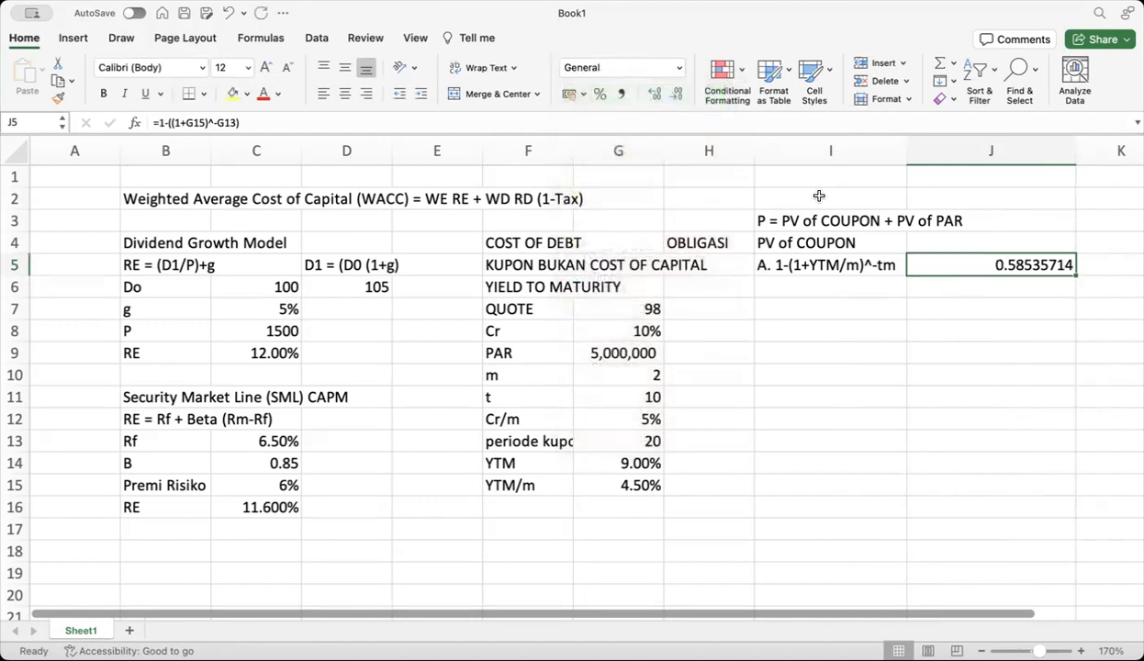
drag(1075, 155, 1002, 157)
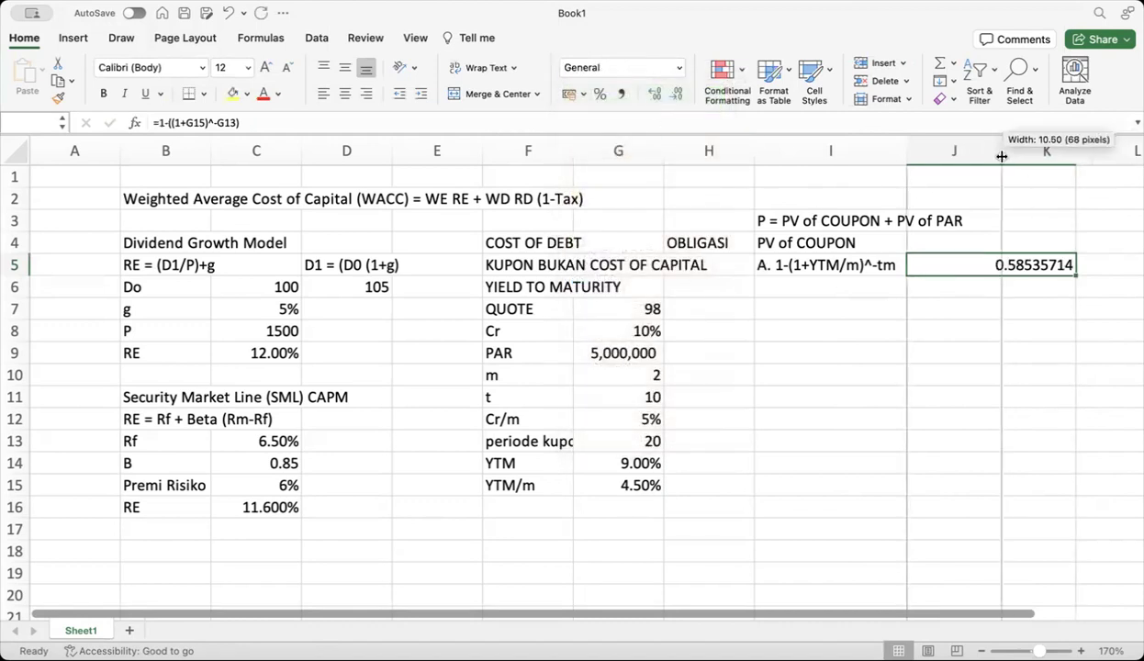
Label I6 'B. A/(YTM/m)' and compute =J5/G15 in J6, giving 13.0079365
click(777, 287)
text(B)
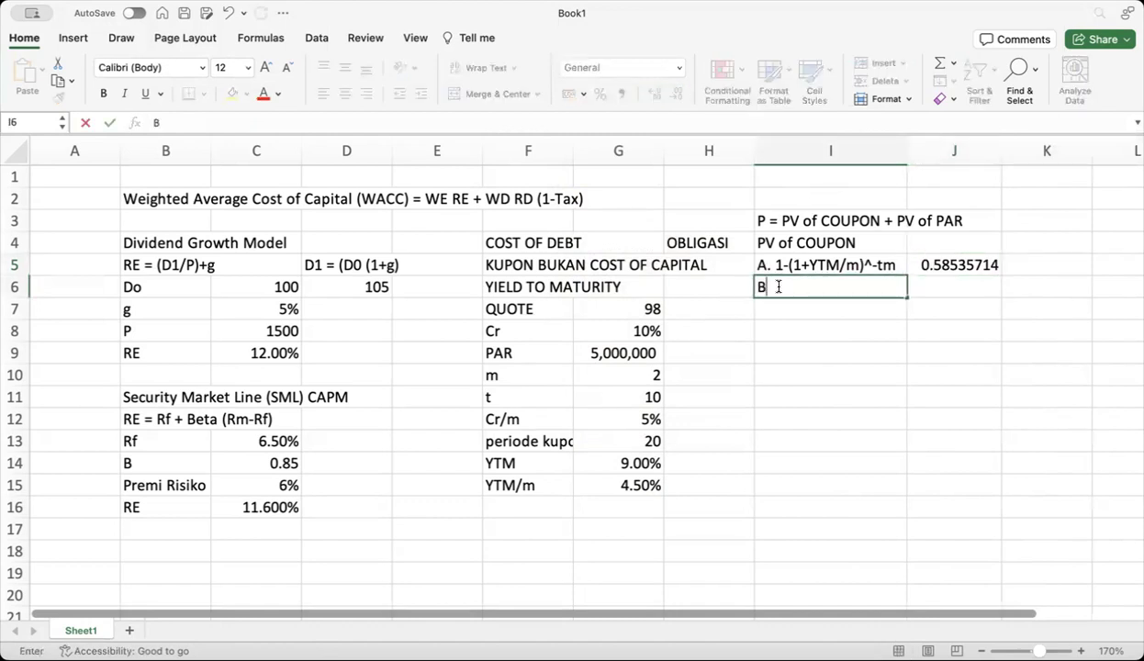
text(. A/(YTM/m))
click(924, 285)
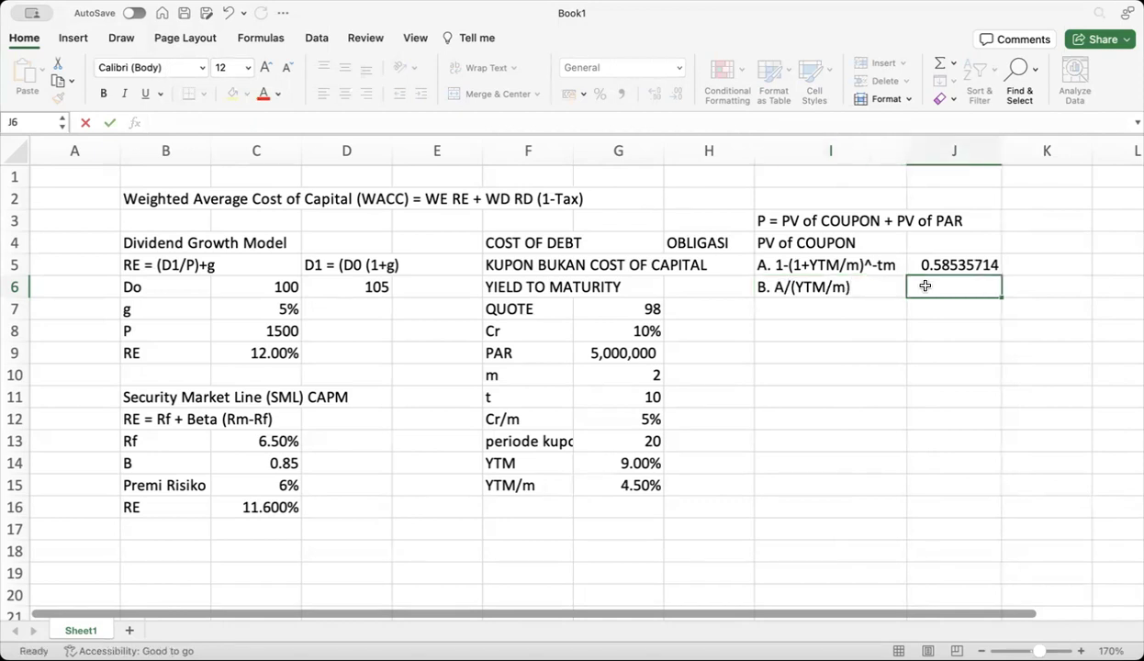
text(=)
click(941, 266)
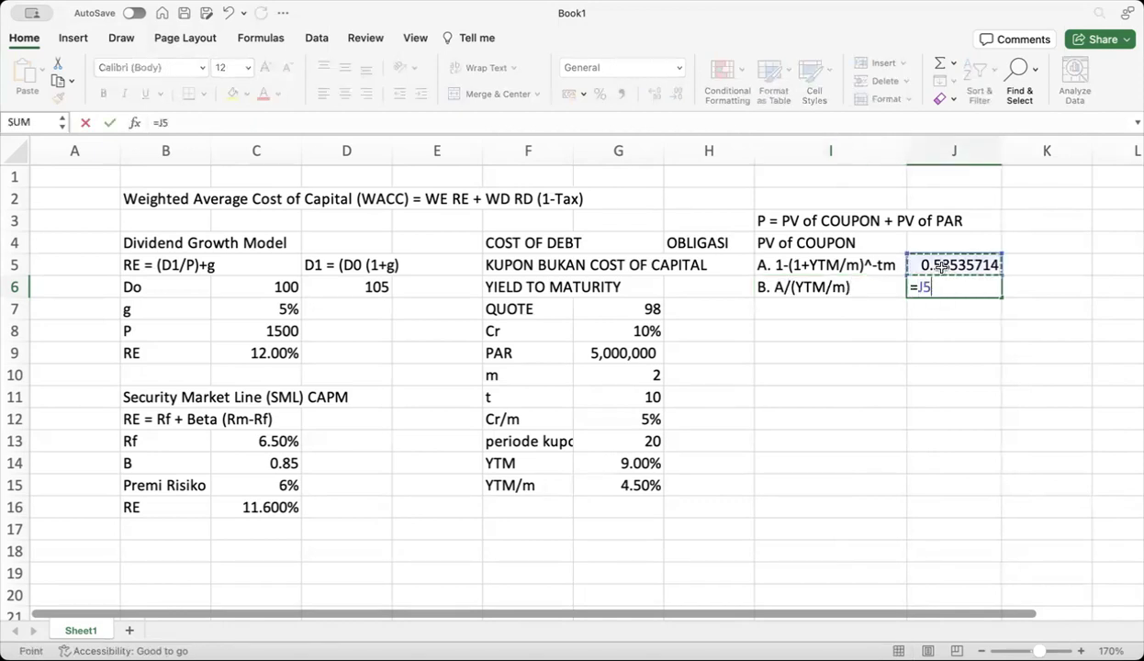
text(/)
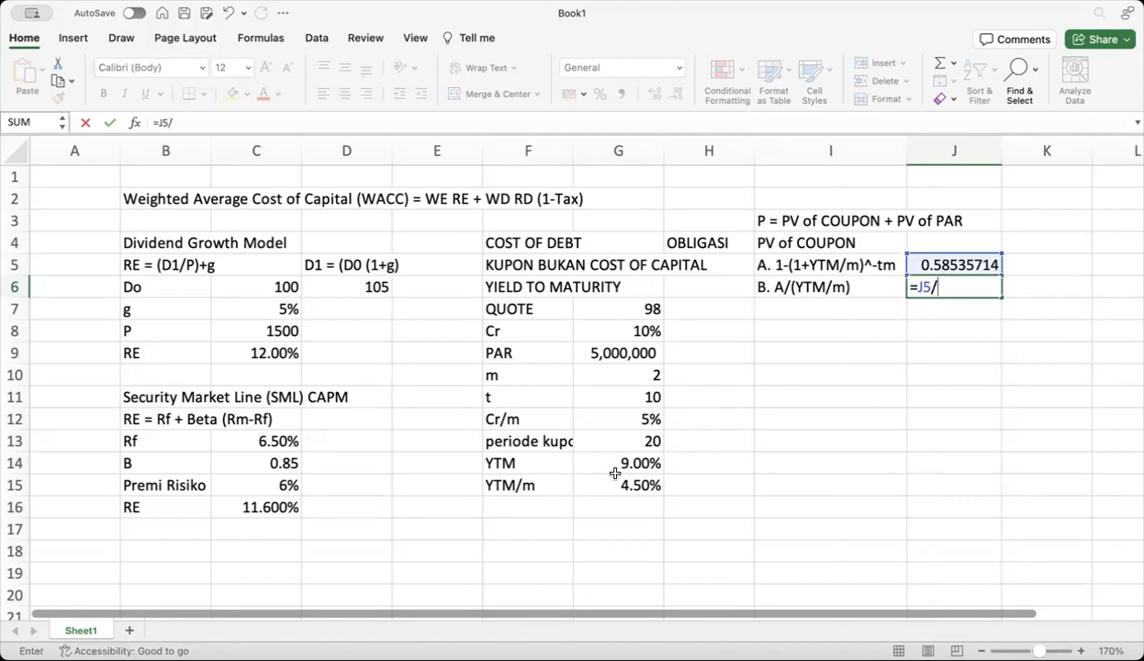
click(620, 484)
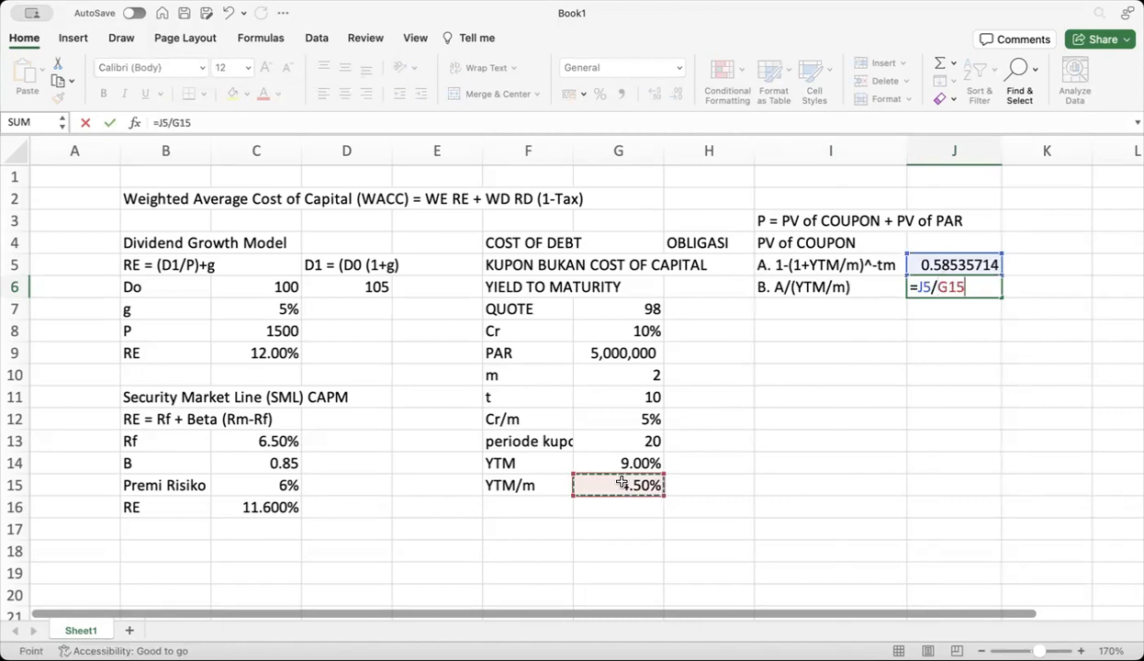
key(Return)
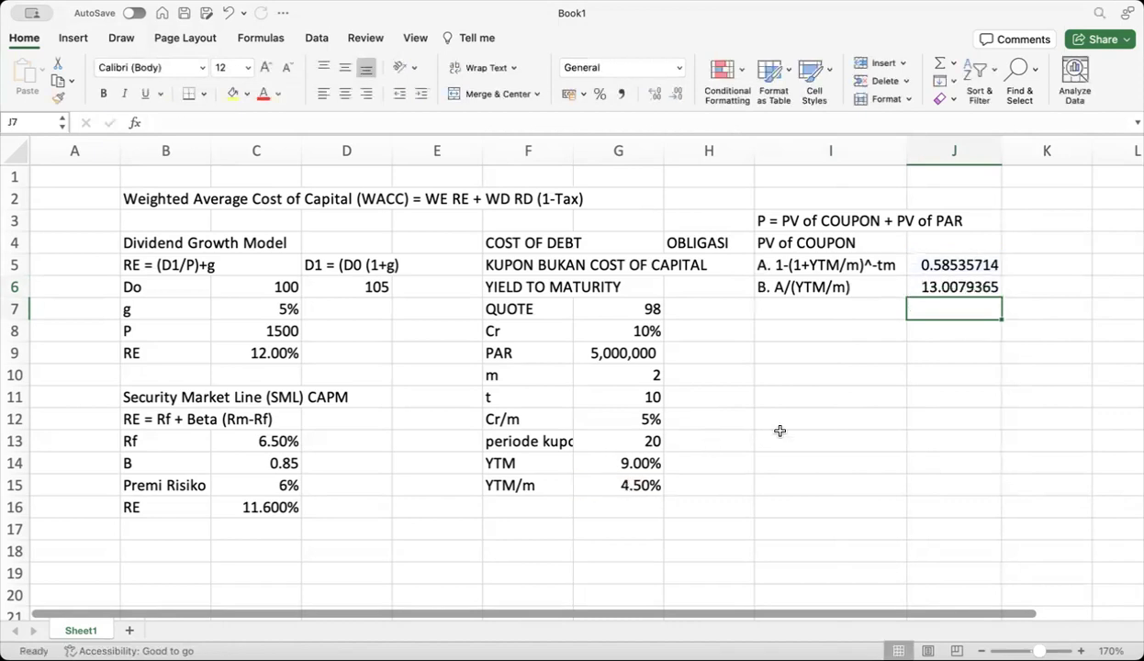
Write 'PV of COUPON=B*Kupon' in I7 and widen column I to fit it
click(788, 312)
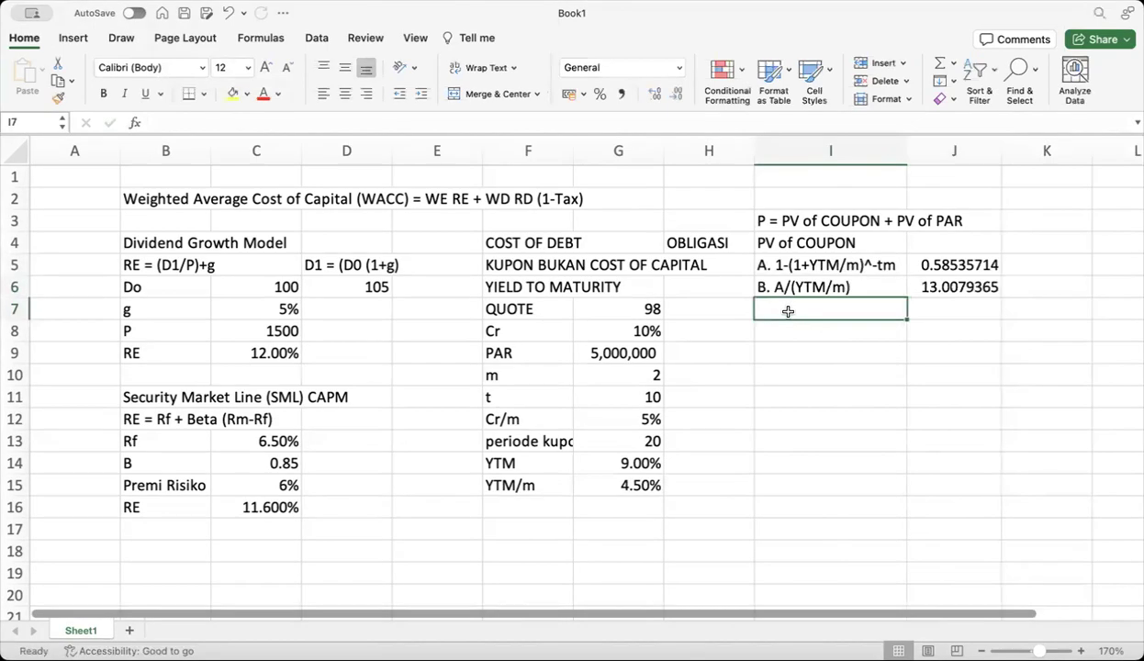
text(PV of COUPON)
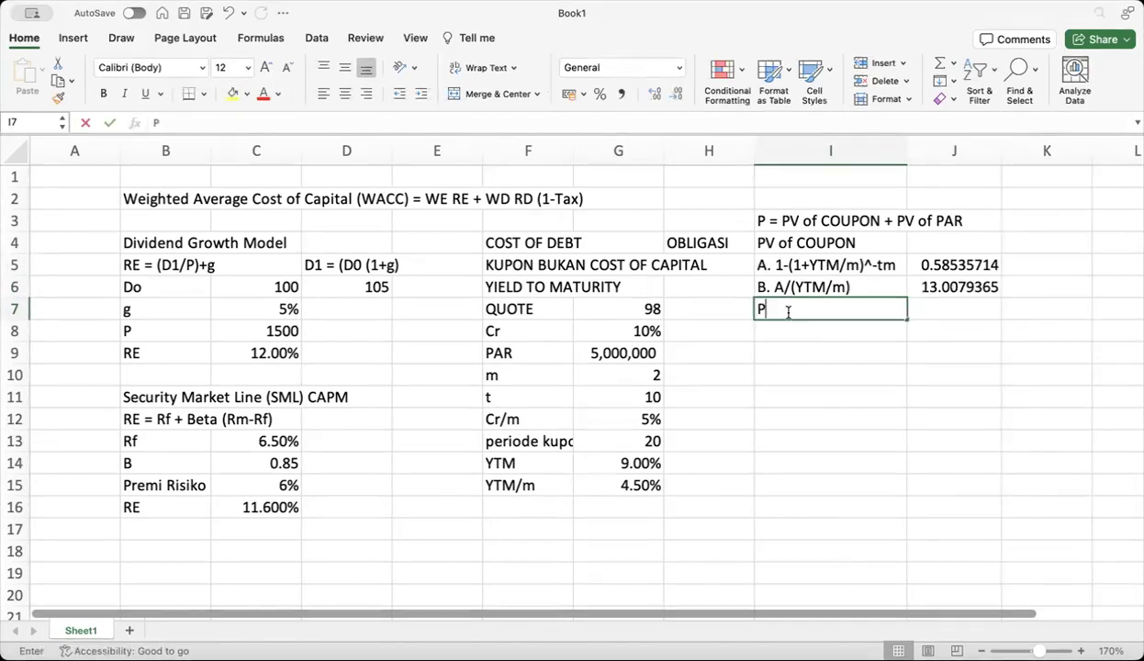
click(874, 308)
text(=B)
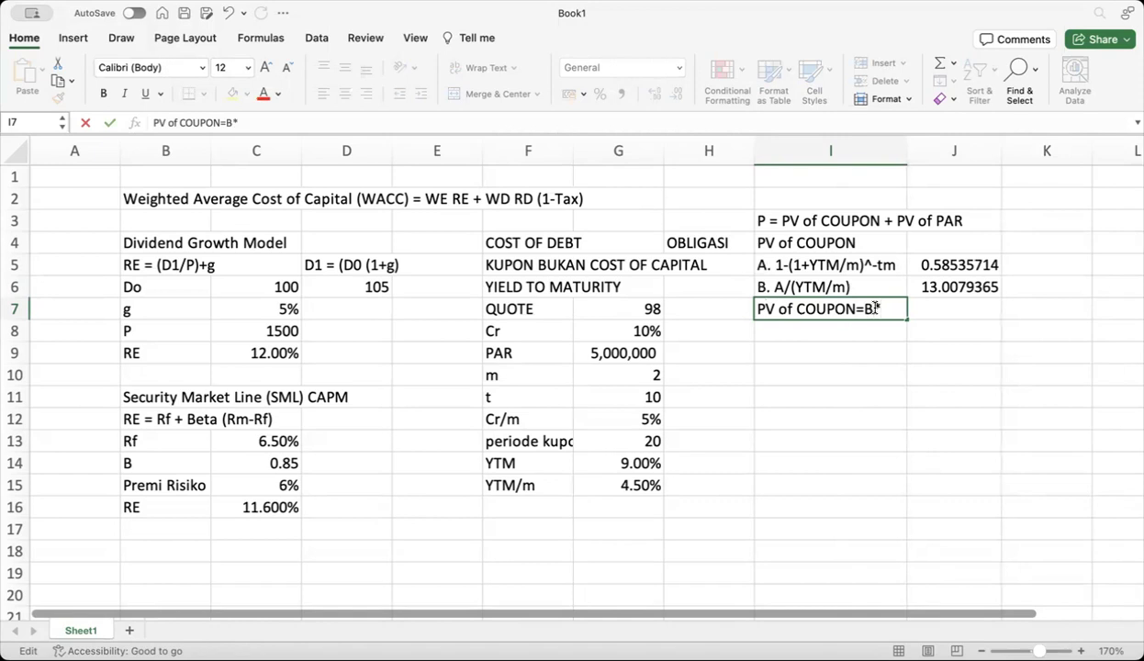
text(*Kupon)
click(958, 328)
drag(905, 157, 926, 158)
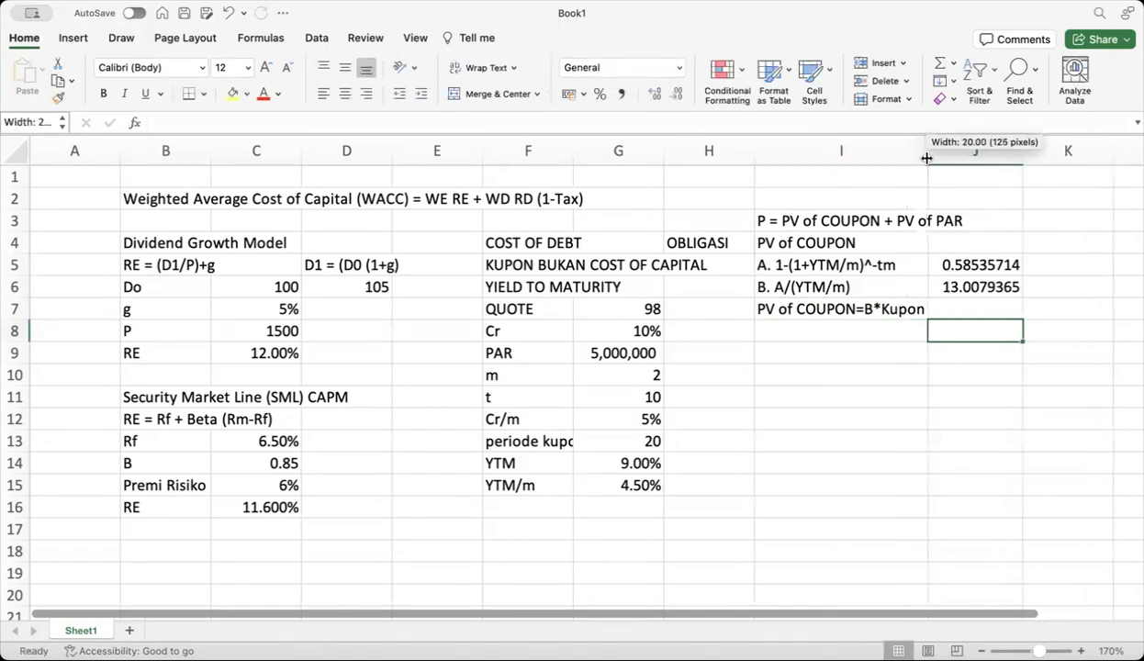
click(956, 307)
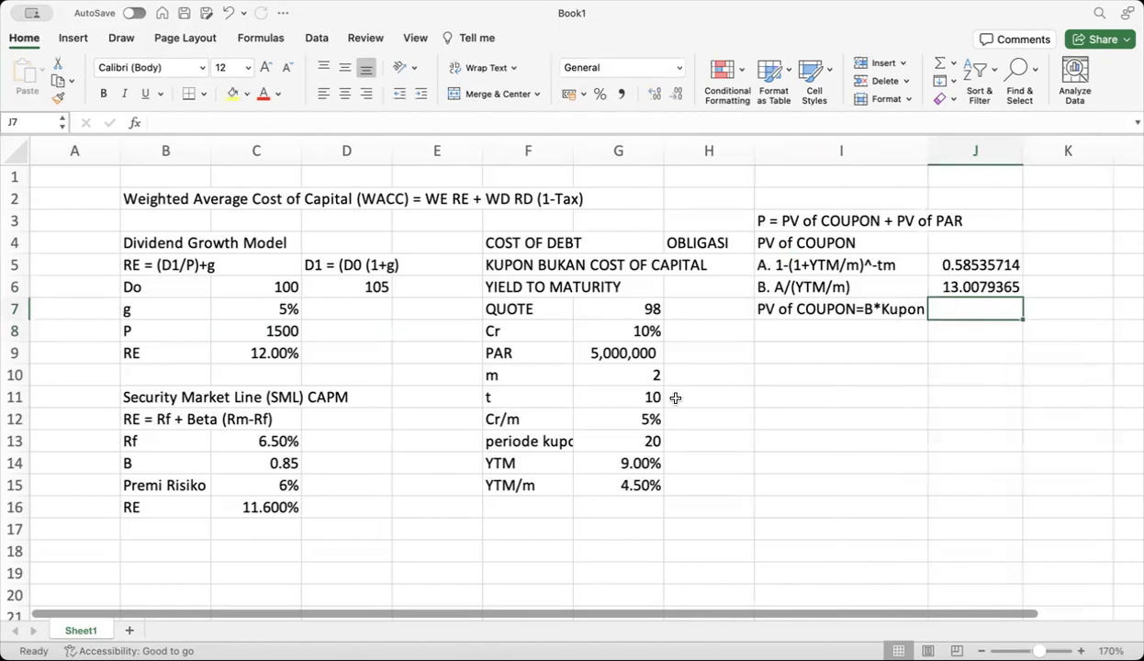
click(529, 508)
Add the Kupon label and compute =G12*G9 in G16, giving 250,000
text(Kupon)
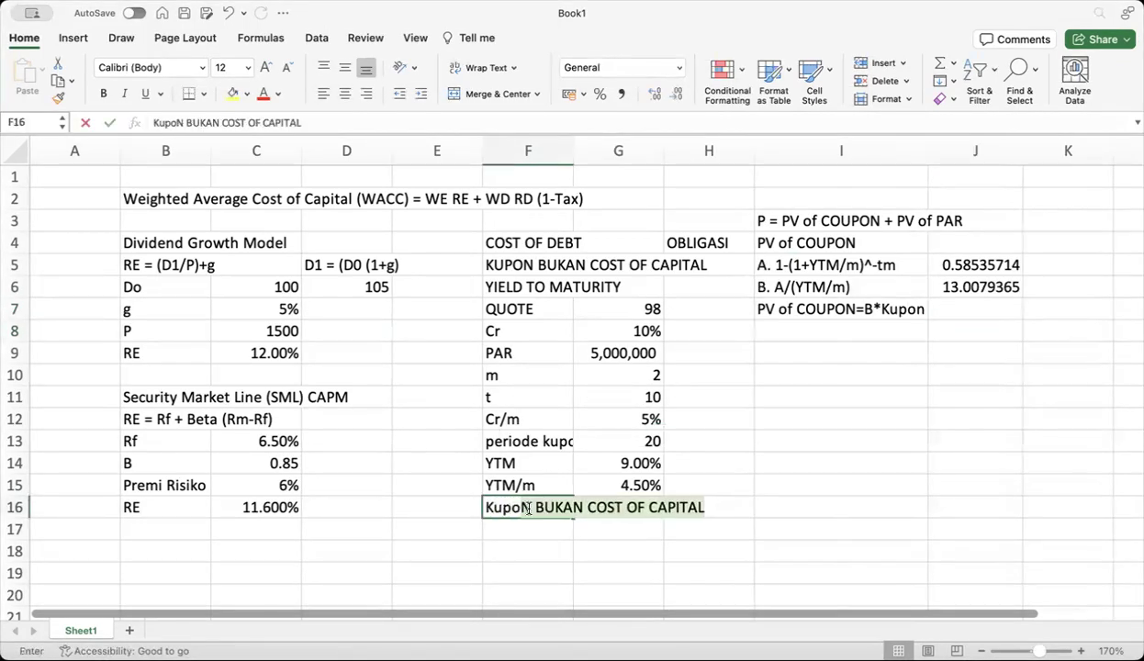
key(BackSpace)
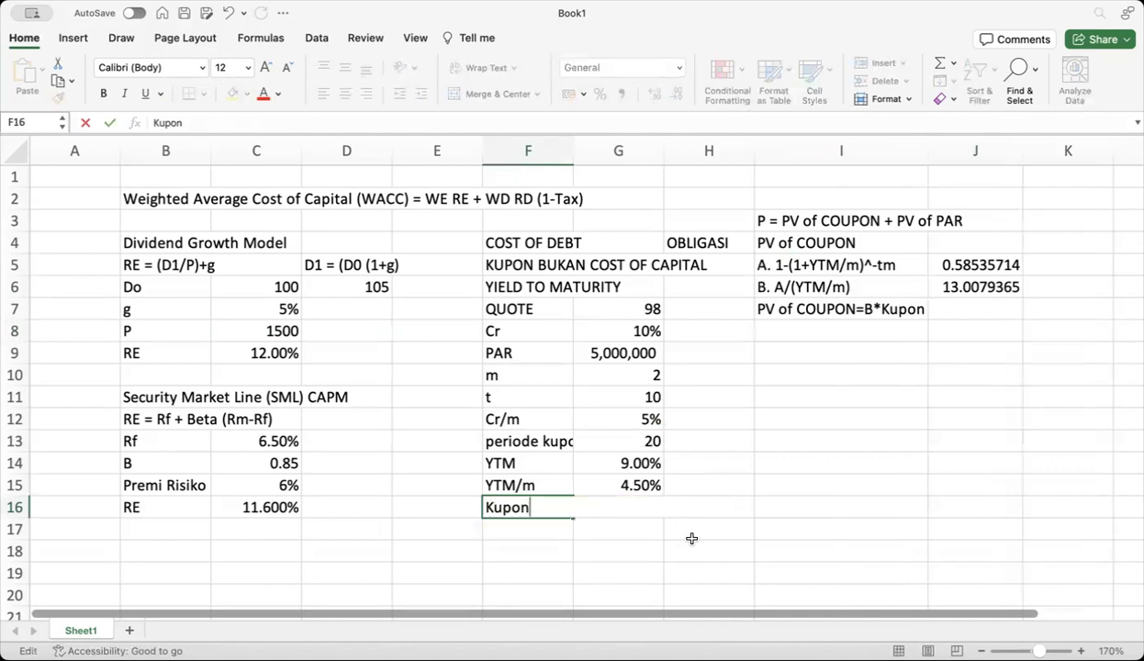
click(629, 541)
click(627, 504)
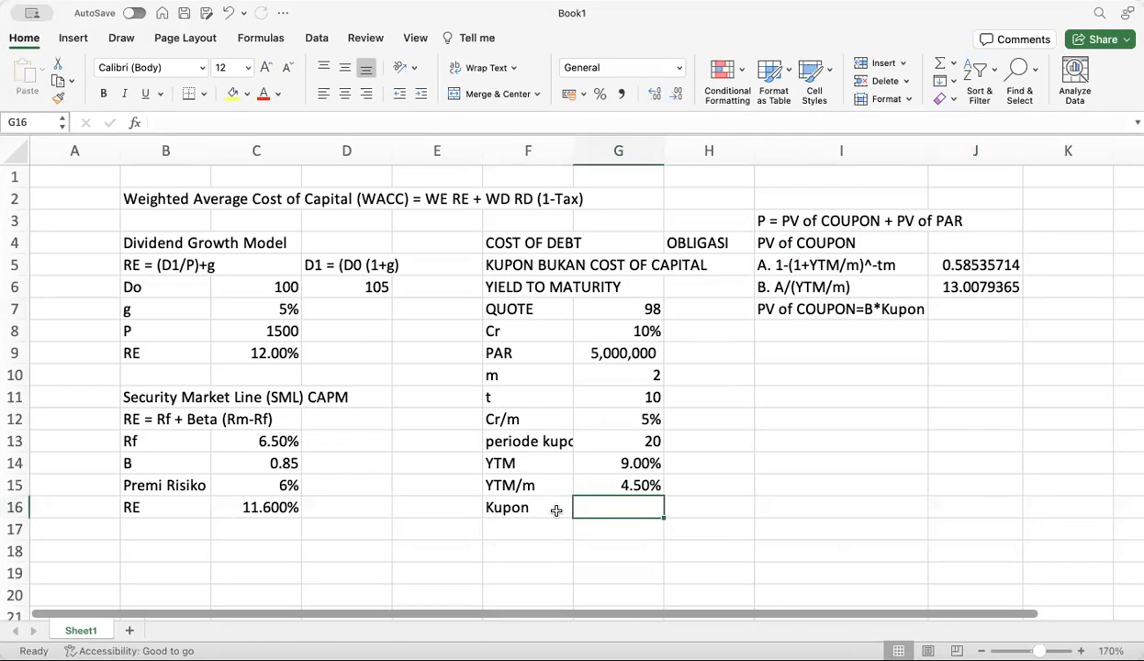
text(=)
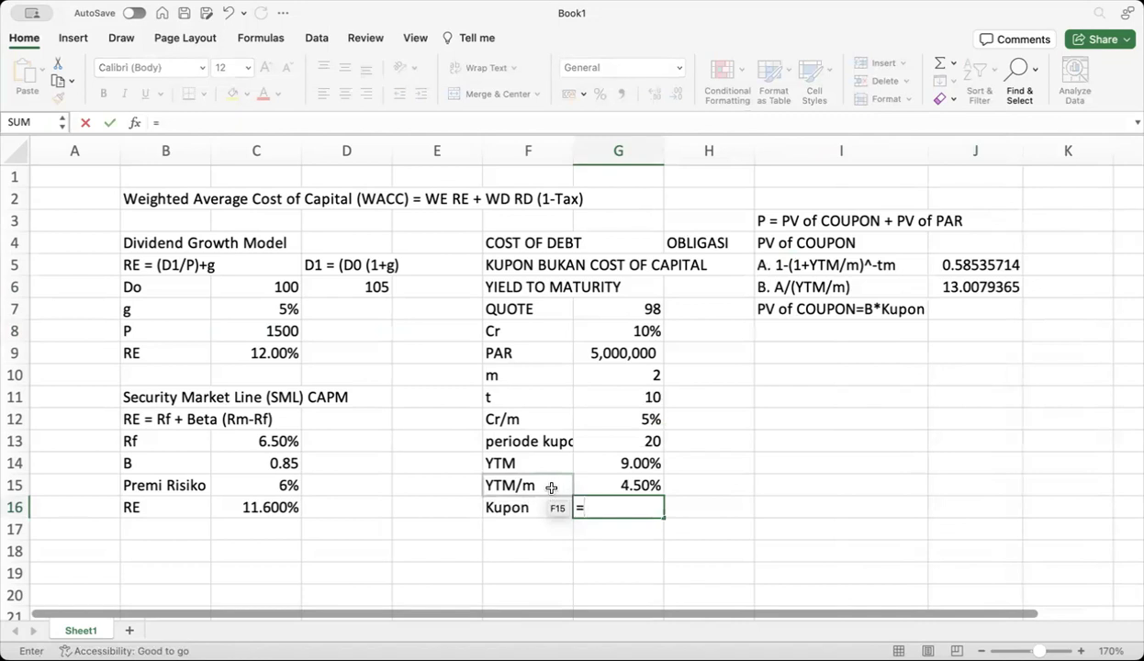
click(620, 418)
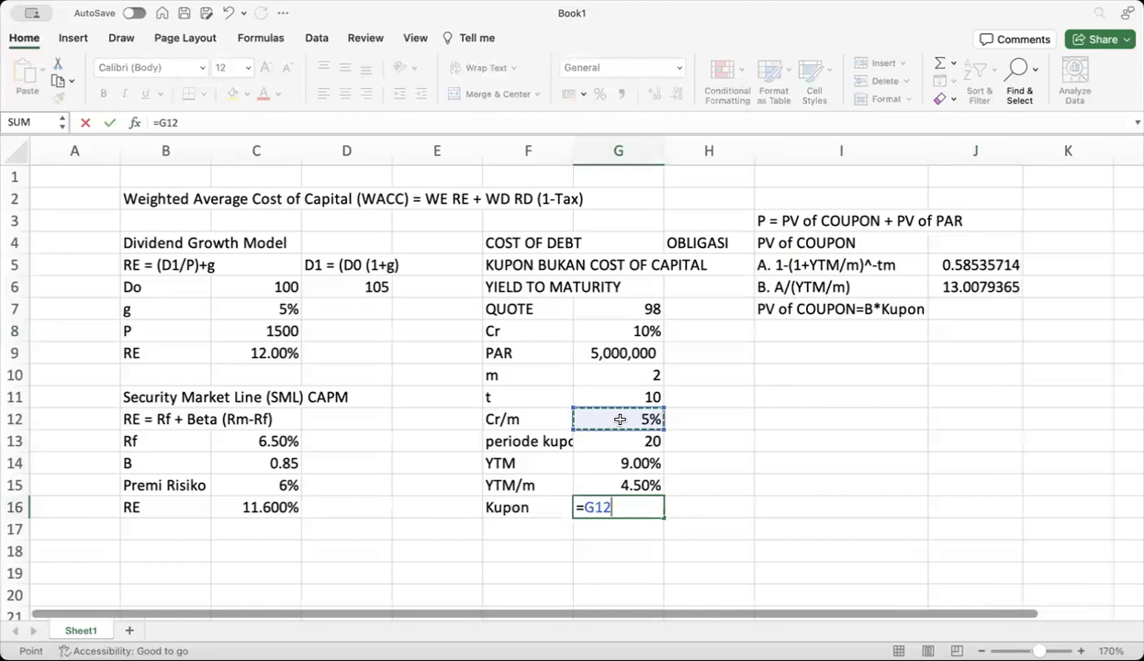
text(*)
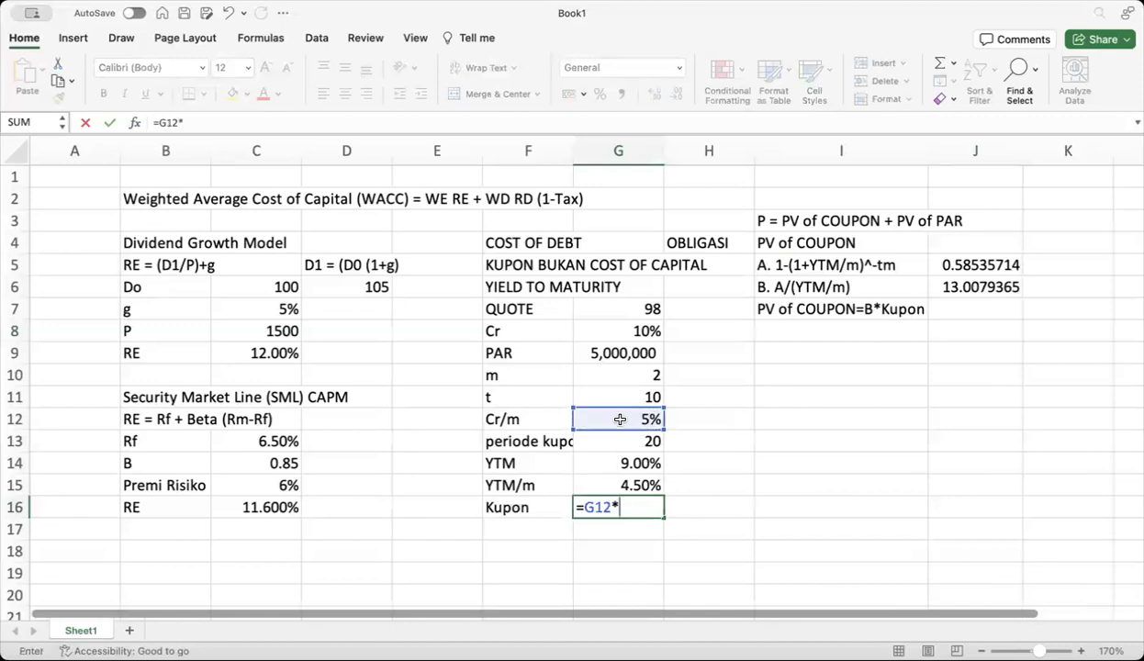
click(625, 356)
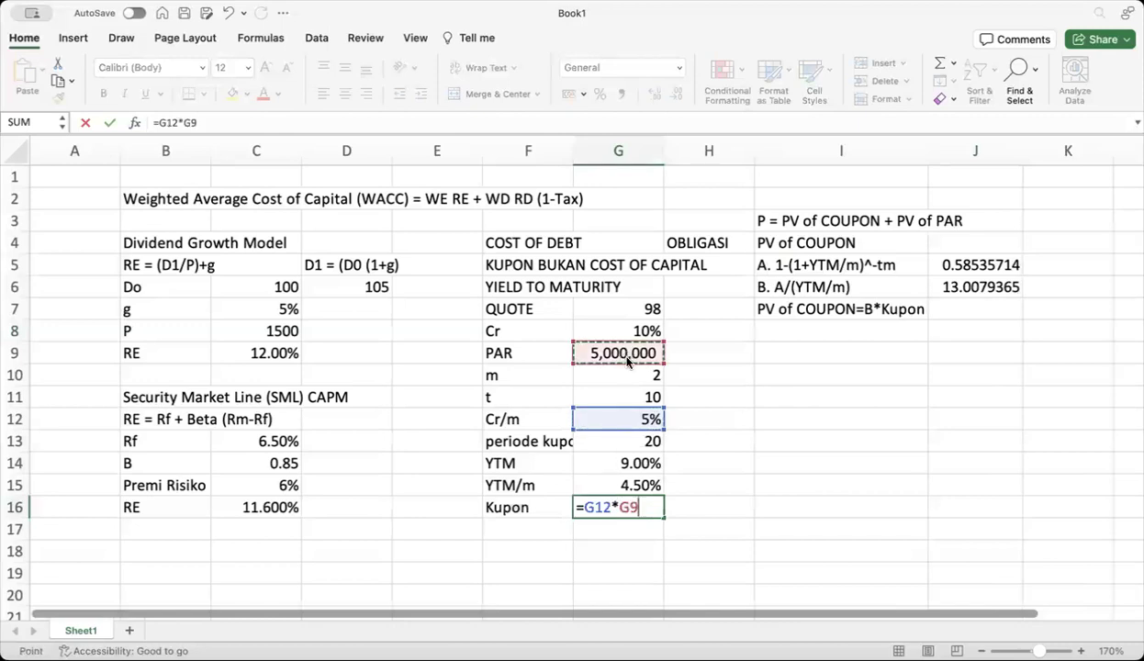
key(Return)
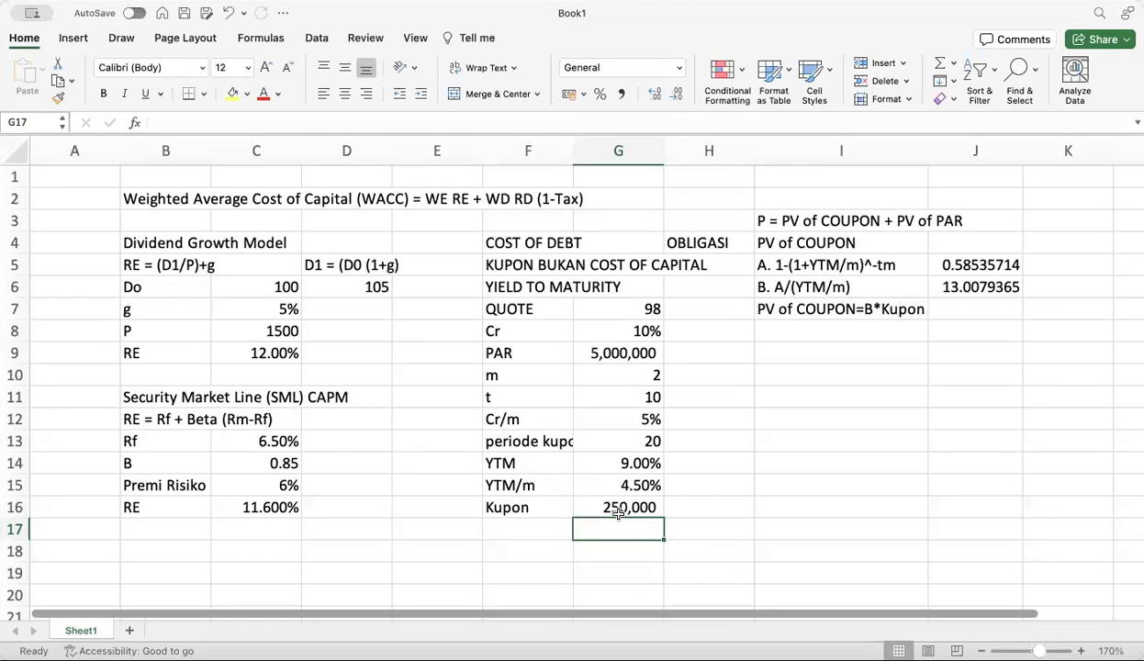
Compute PV of COUPON =G16*J6 in J7 (3,251,984.11) and widen column J
click(983, 307)
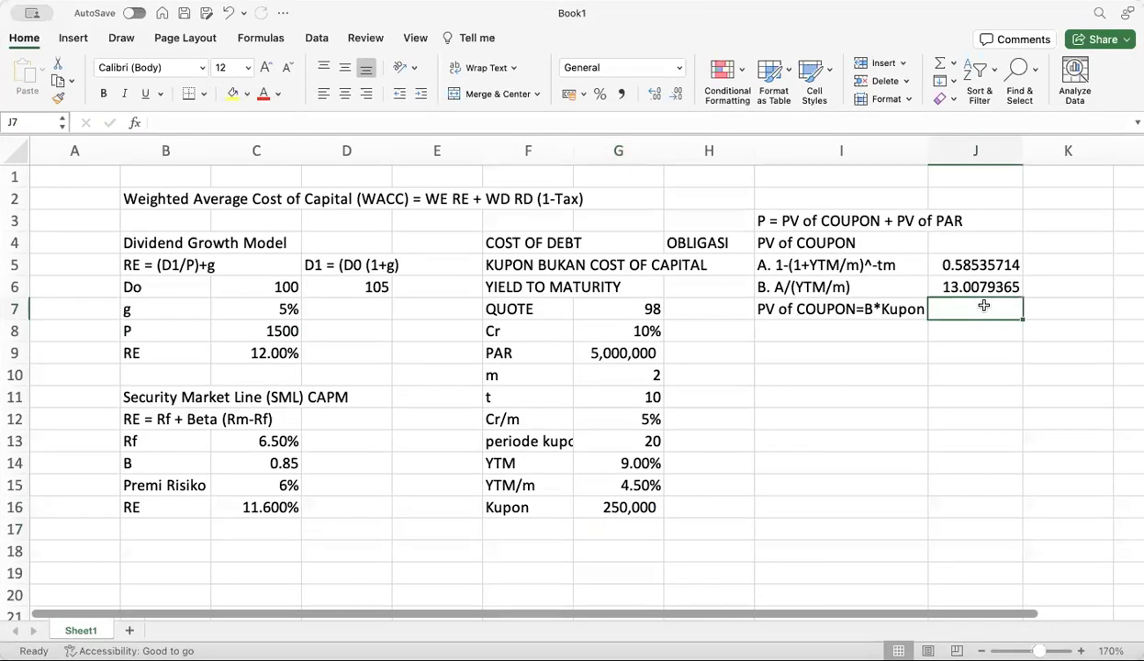
text(=)
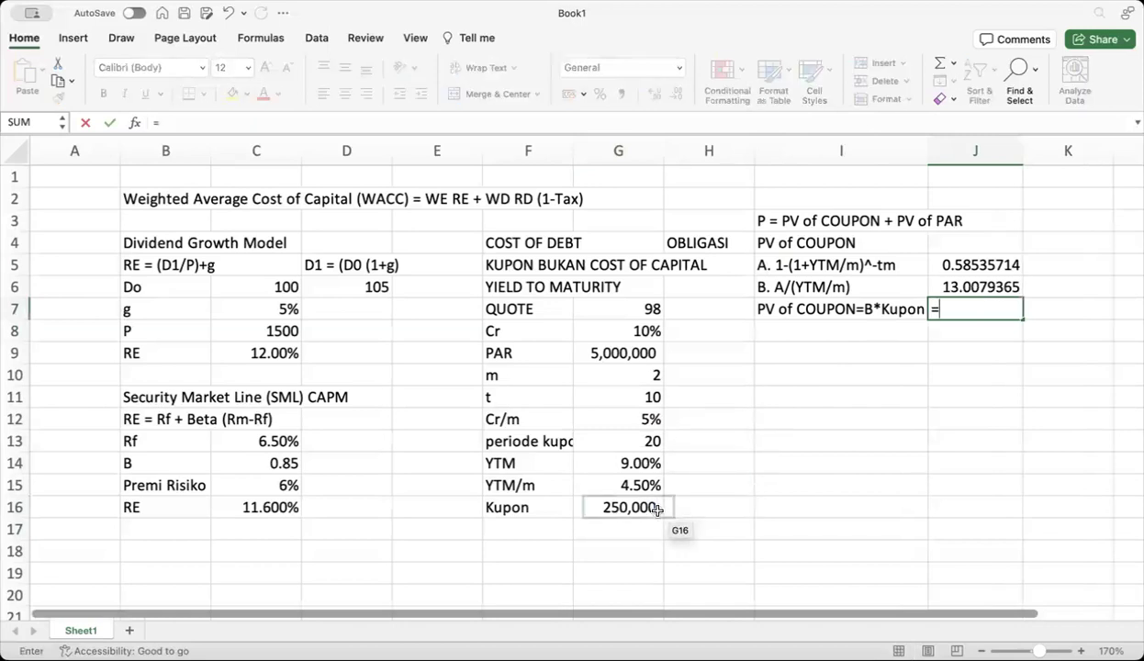
click(638, 510)
text(*)
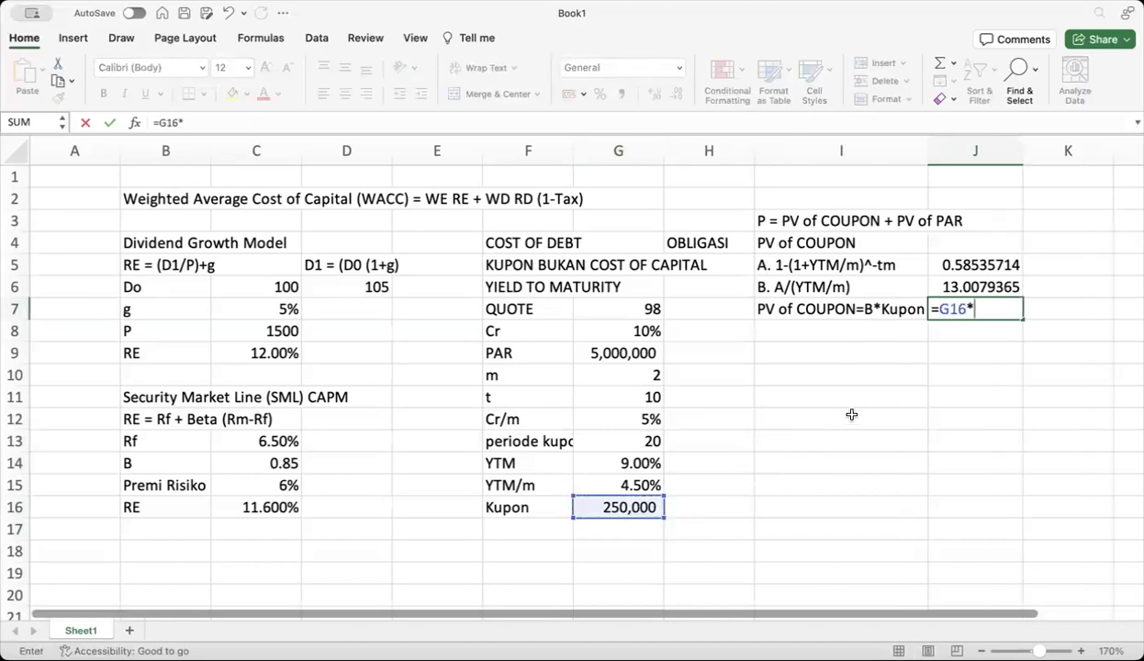
click(974, 282)
key(Return)
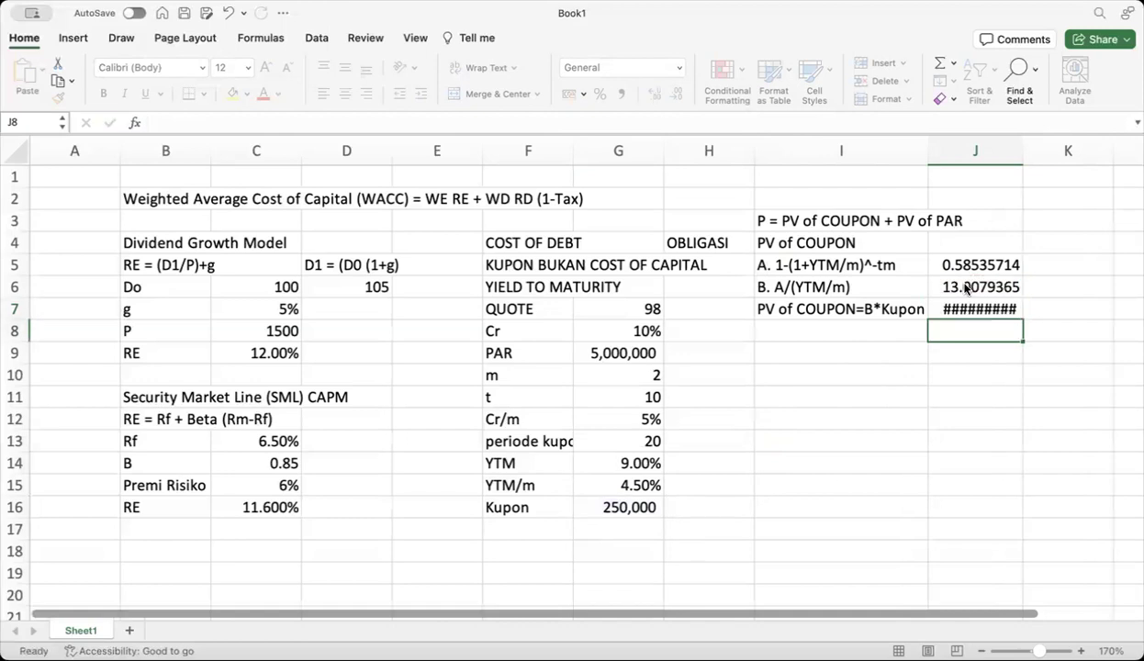
drag(1021, 158, 1039, 158)
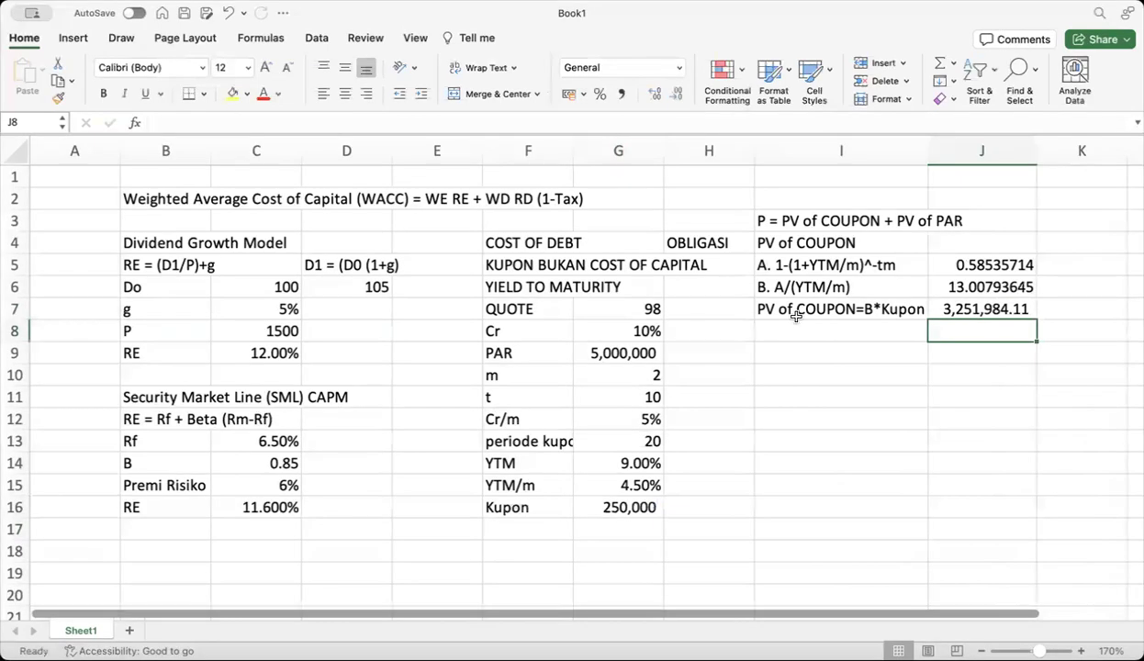
Write 'PV of PAR = PAR * (1+YTM)^-tm' in I9, adding the missing caret afterward
click(774, 347)
text(PV)
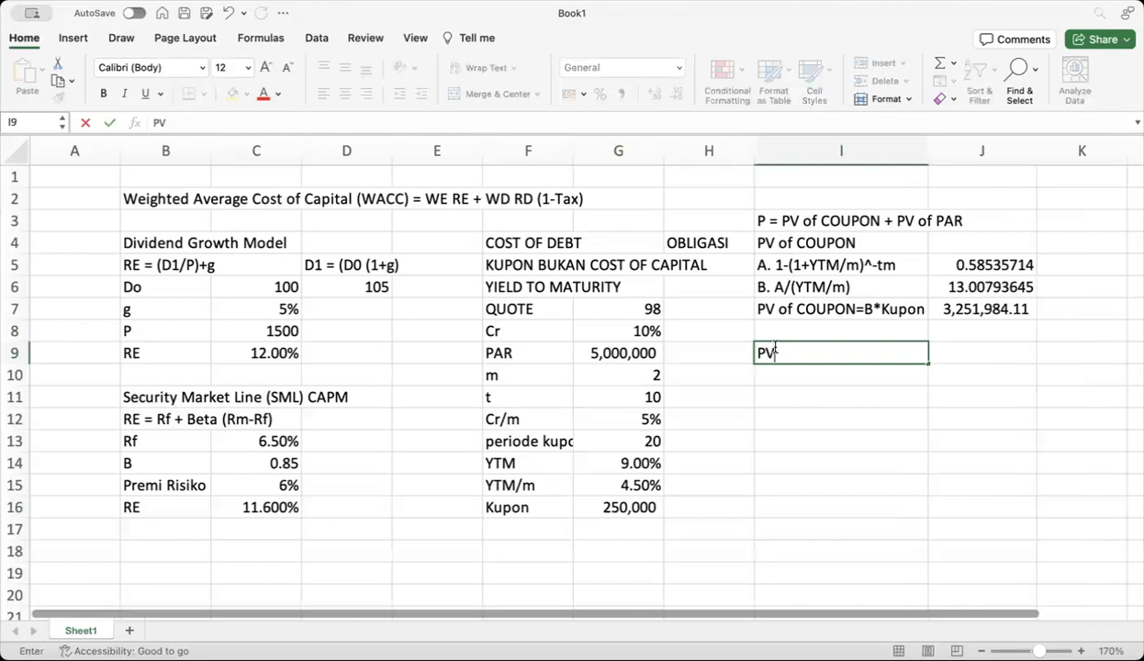
text( of PAR =)
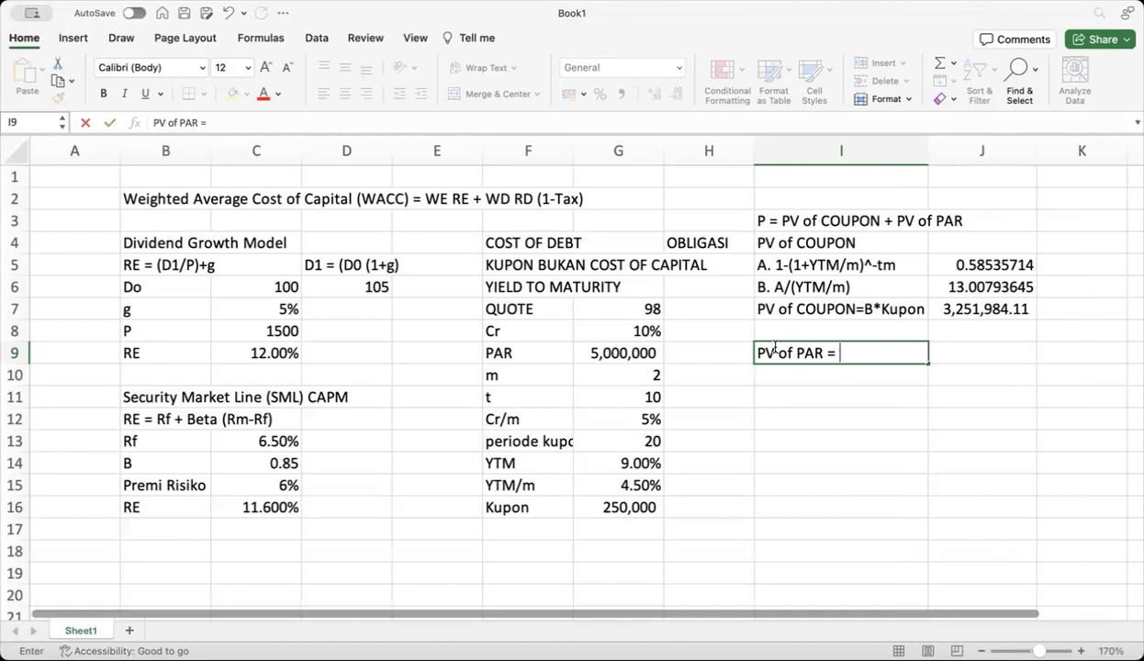
text( PAR *)
text((1+)
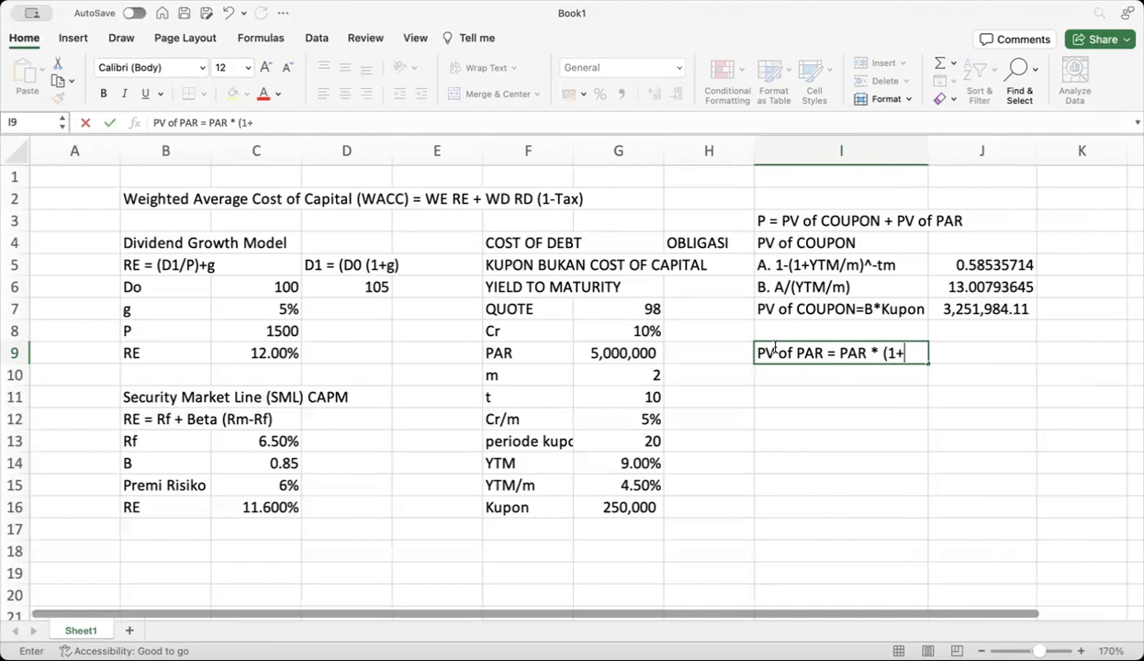
text(YTM)-tm)
click(827, 382)
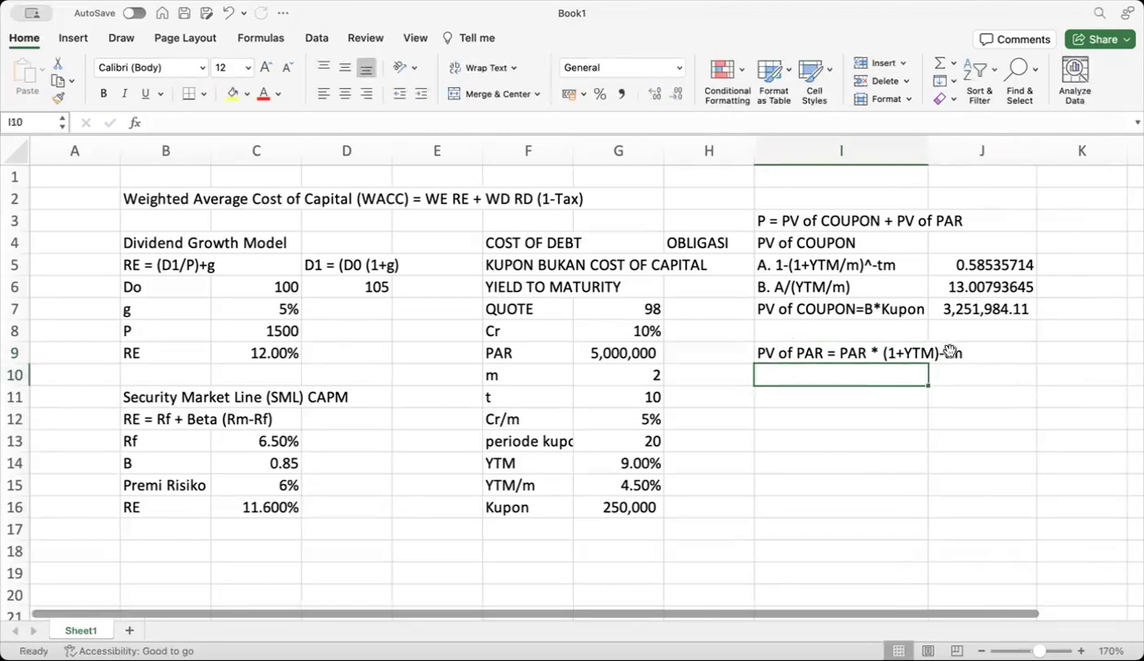
click(874, 351)
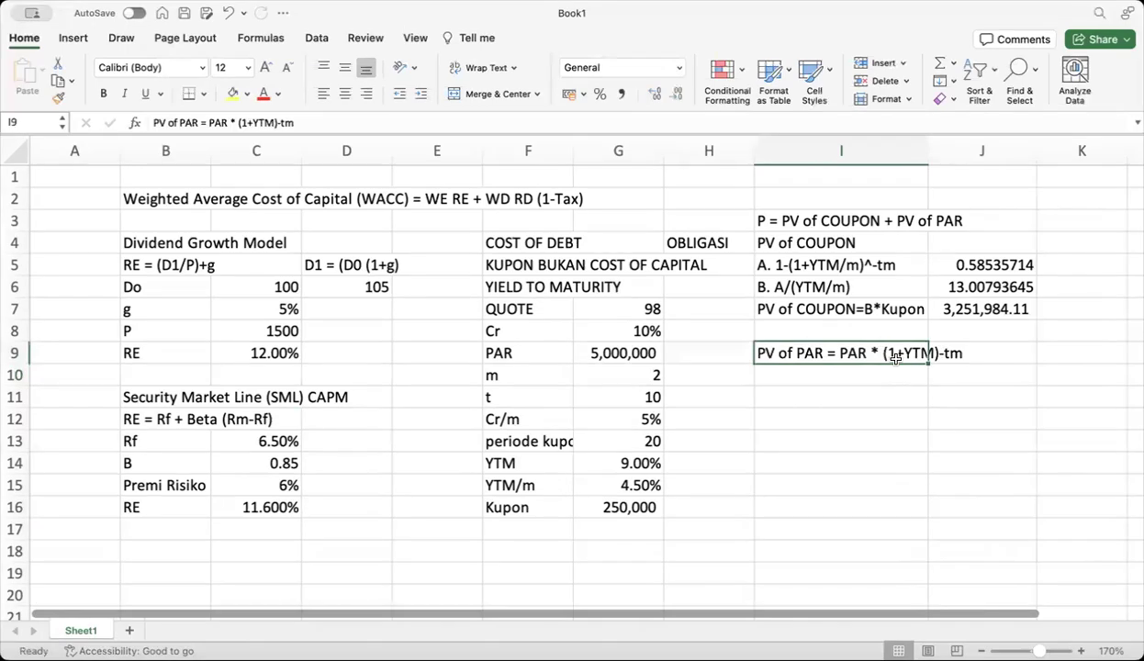
click(278, 124)
text(^)
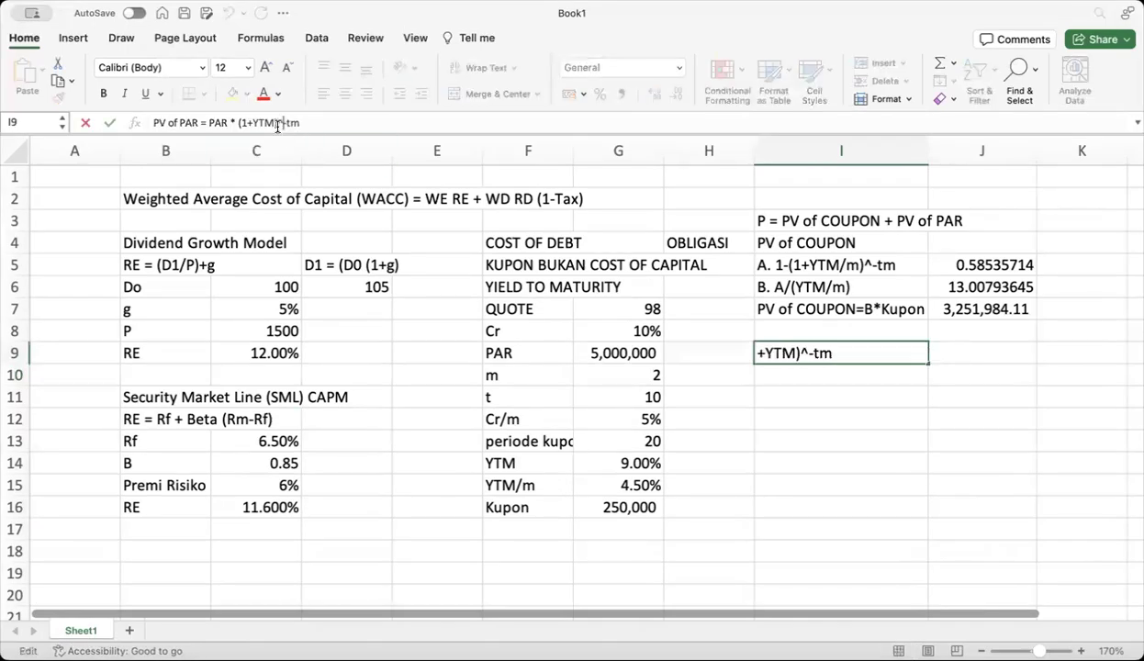
key(Return)
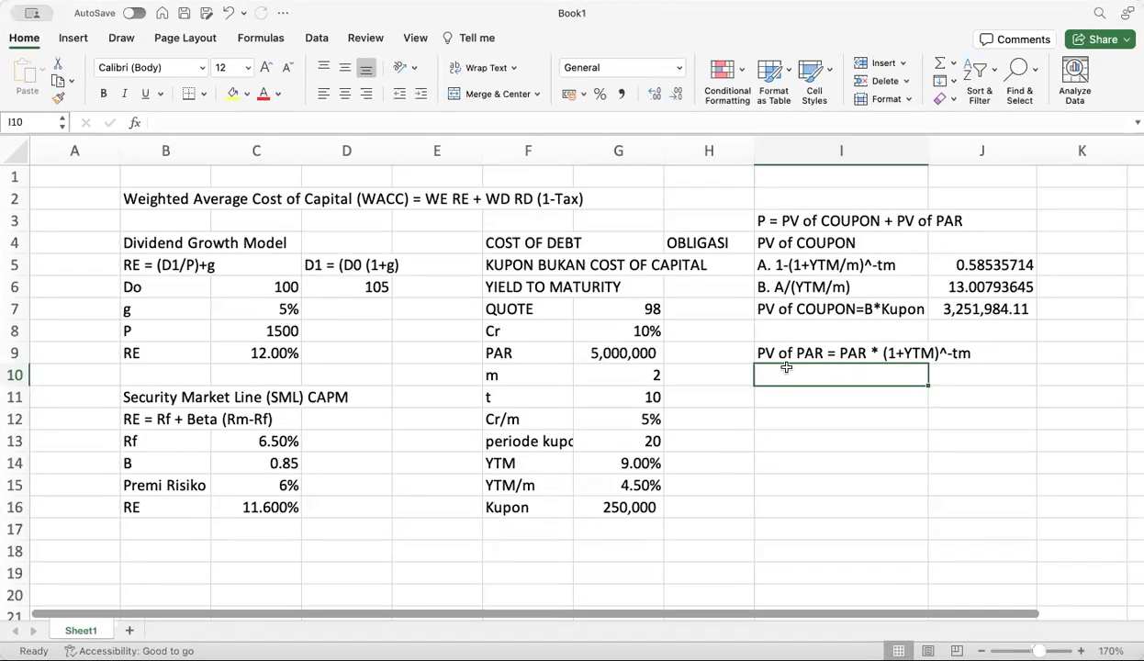
Start '(1+YTM/m)' in I10 and change the I9 note to use YTM/m
click(796, 264)
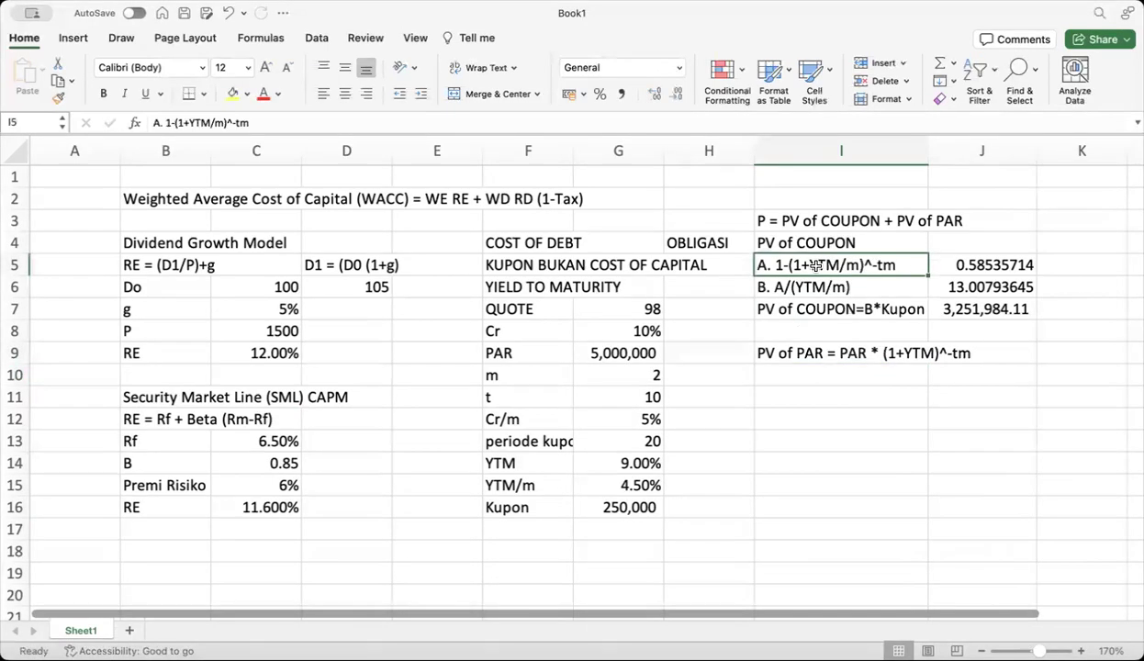
click(809, 376)
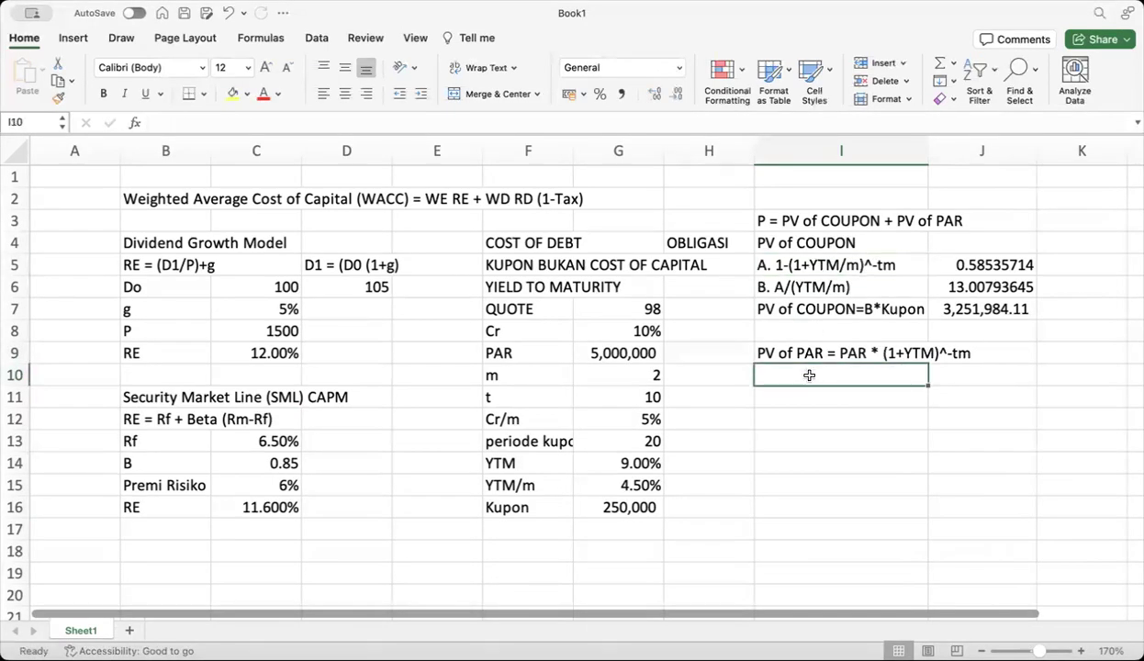
text((1+)
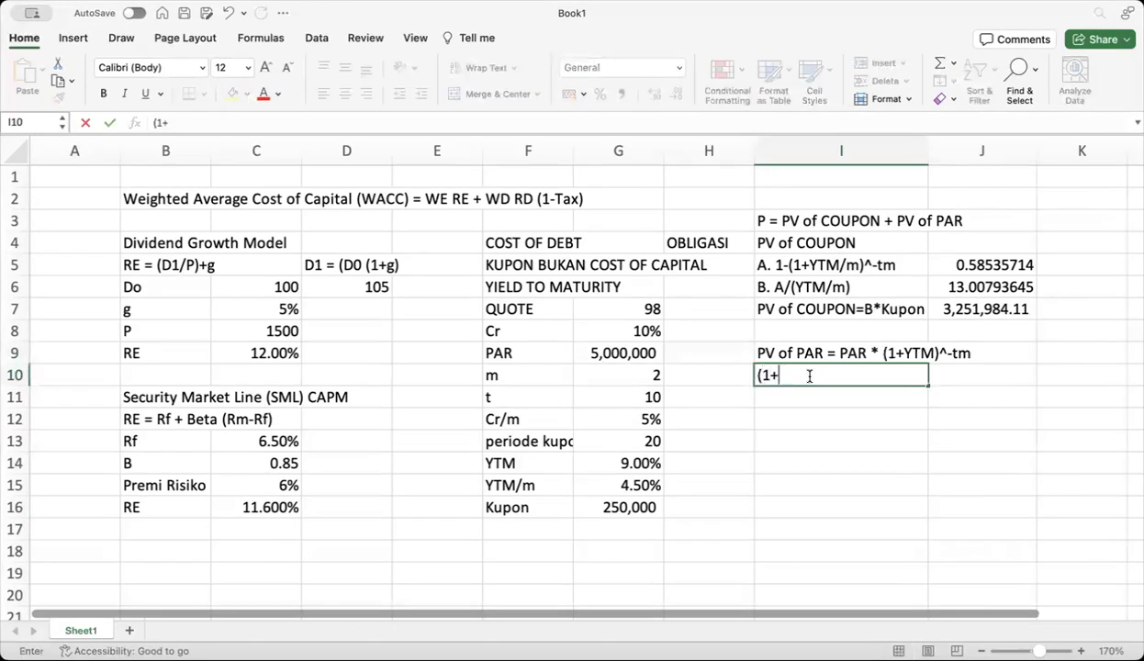
text(YTM/m))
click(955, 352)
click(817, 353)
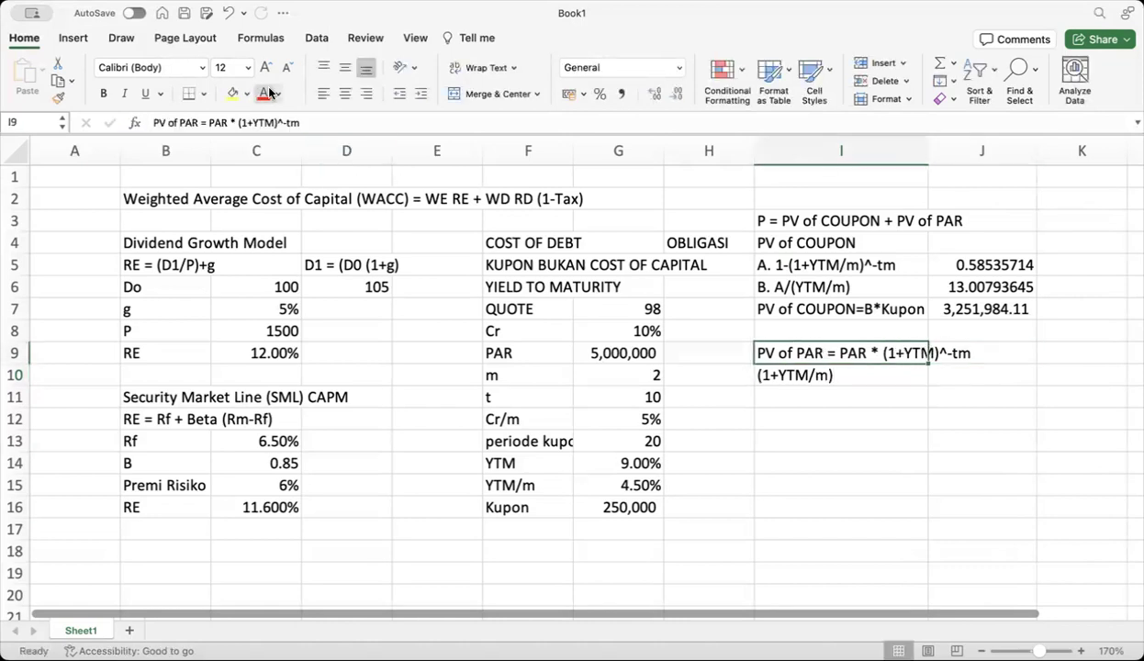
click(273, 123)
text(/)
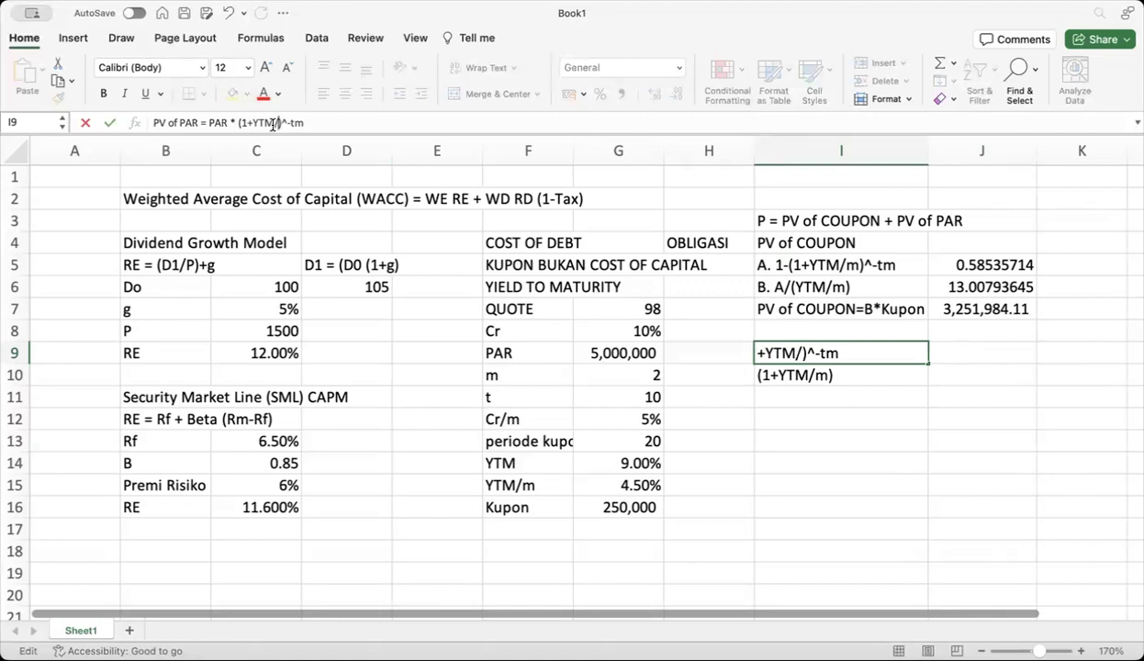
text(m)
key(Return)
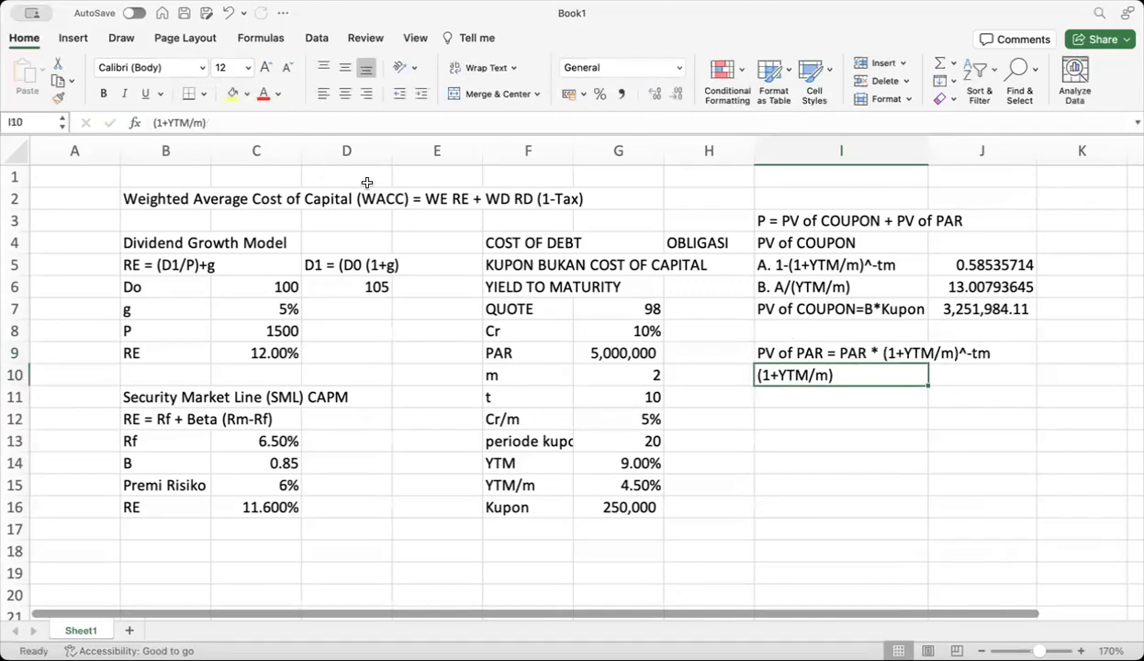
Complete I10 as '(1+YTM/m)^-tm' and begin a formula in J10
double_click(845, 376)
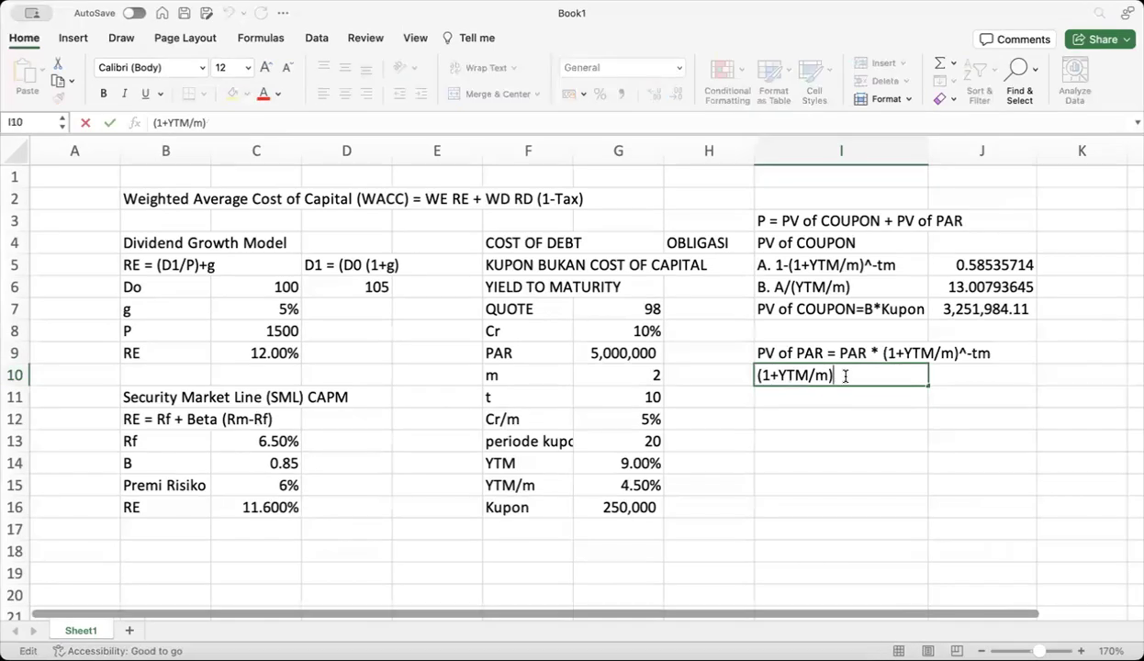
text((1+YTM/m)_)
key(BackSpace)
text(^-tm)
key(Return)
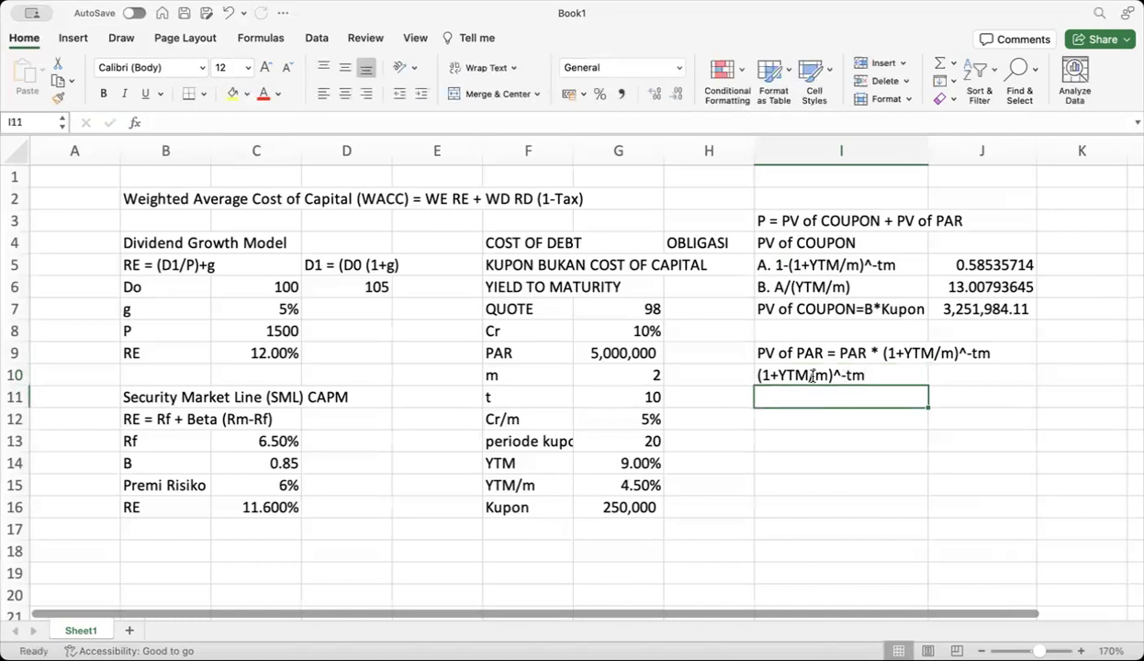
click(957, 377)
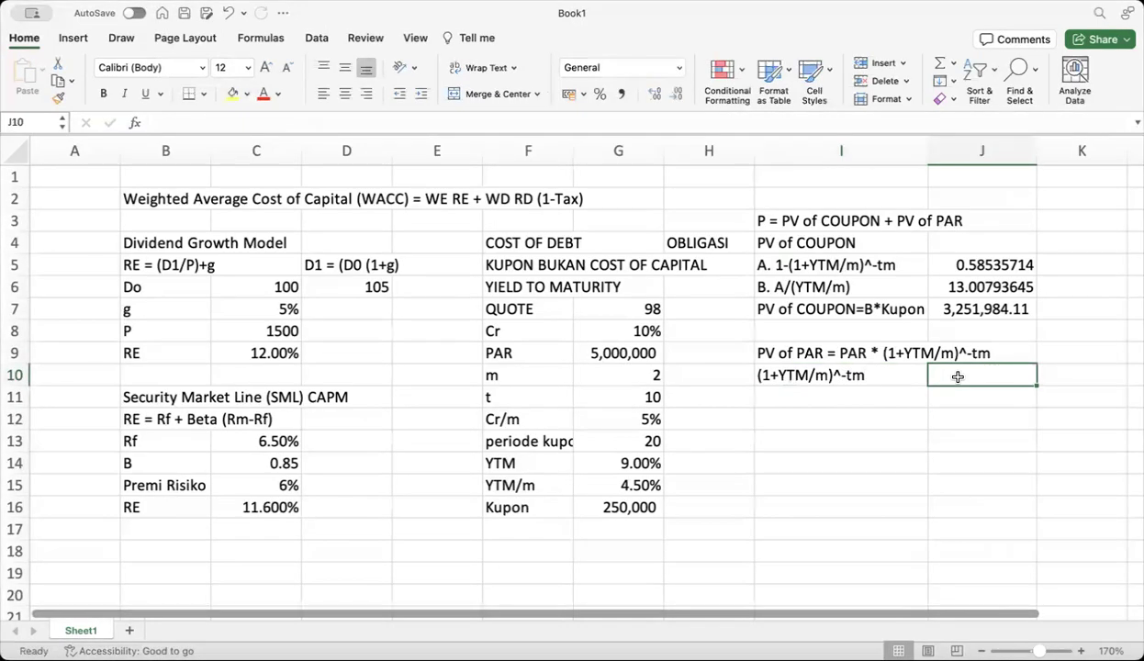
text(=)
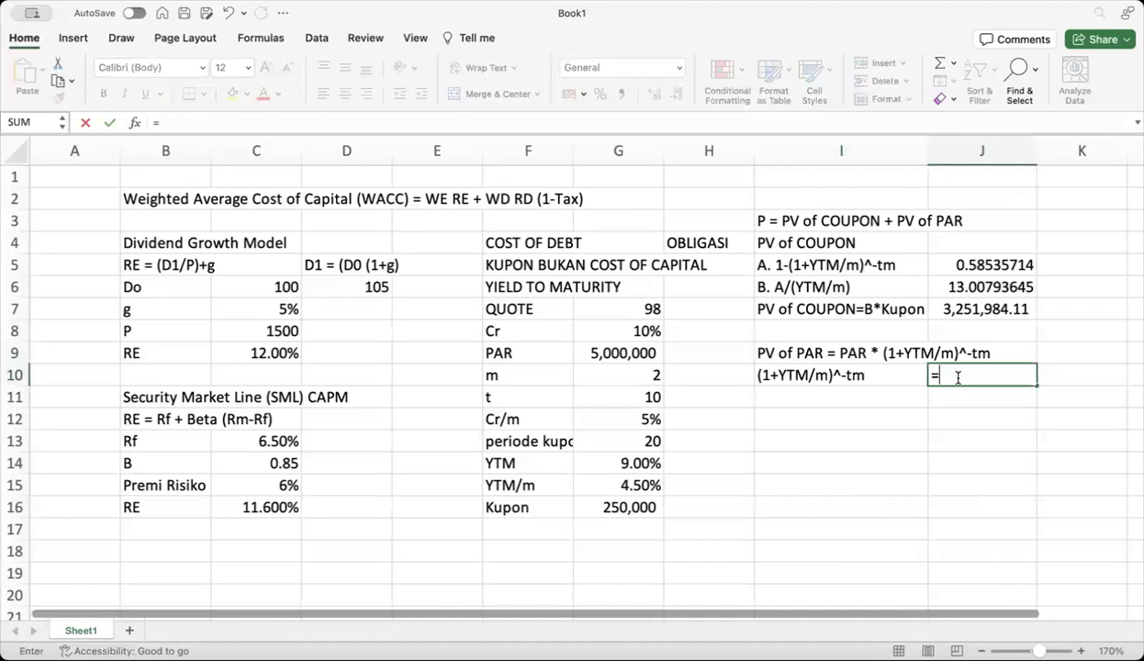
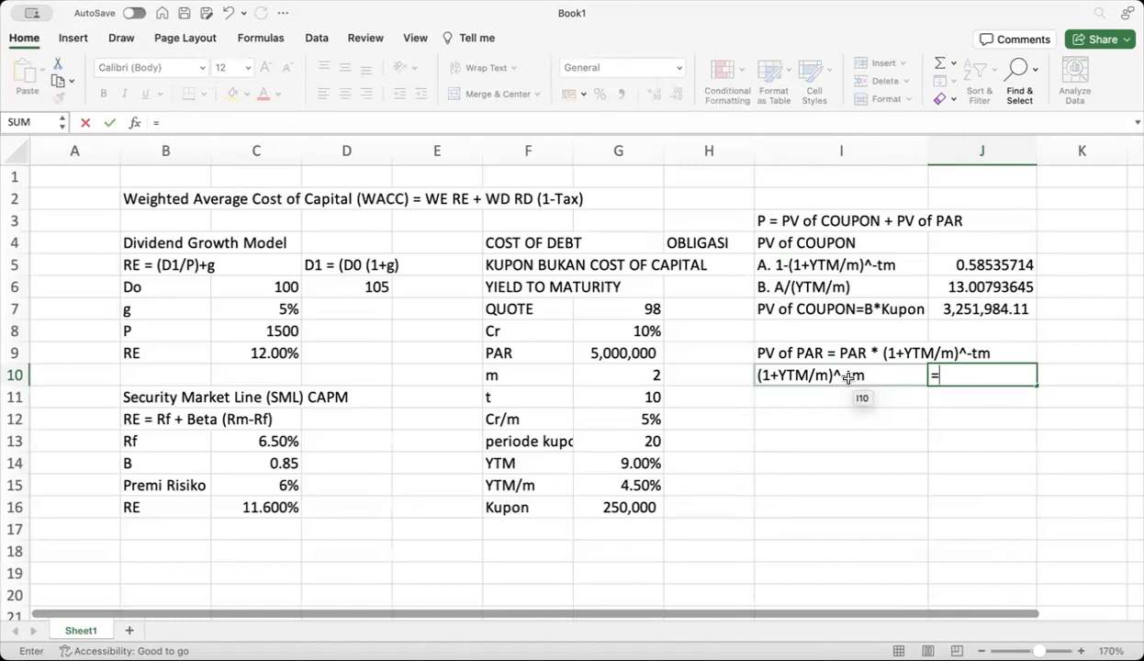
Enter =(1+G15)^-G13 in J10, giving the discount factor 0.41464286
text((1+)
click(602, 489)
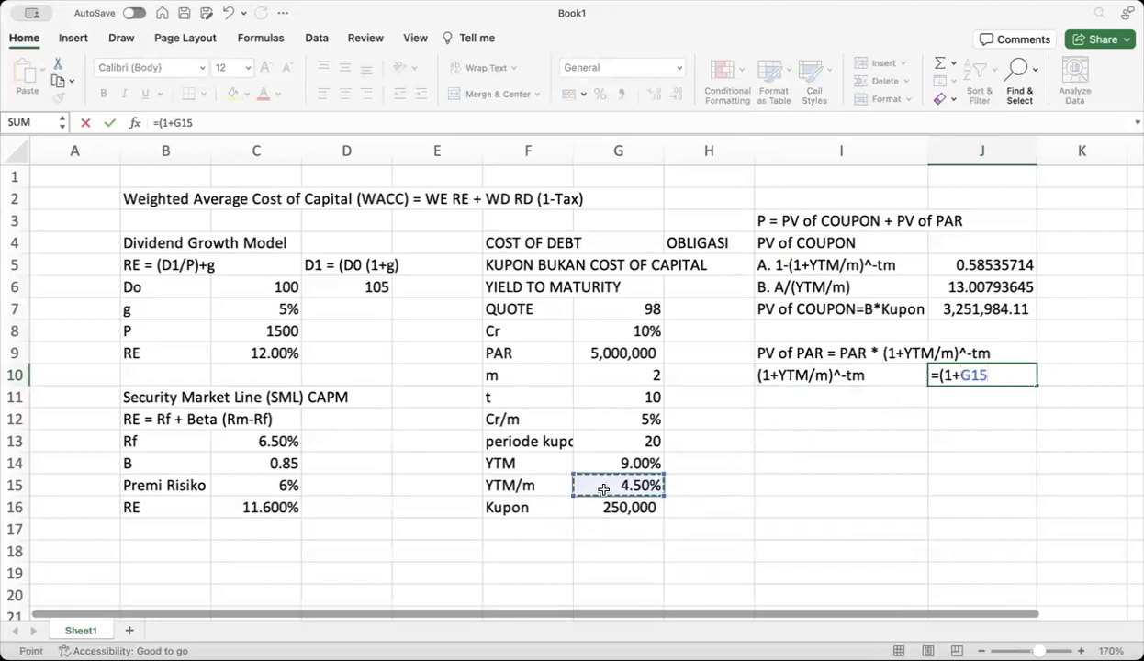
text())
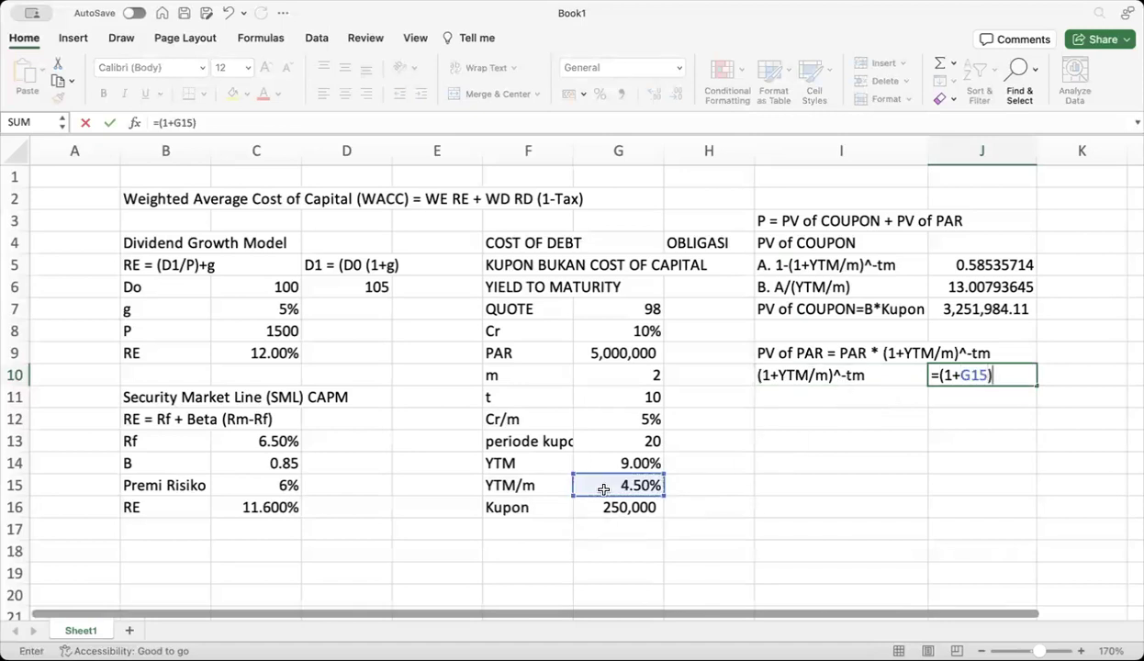
text(^-)
click(611, 441)
key(Return)
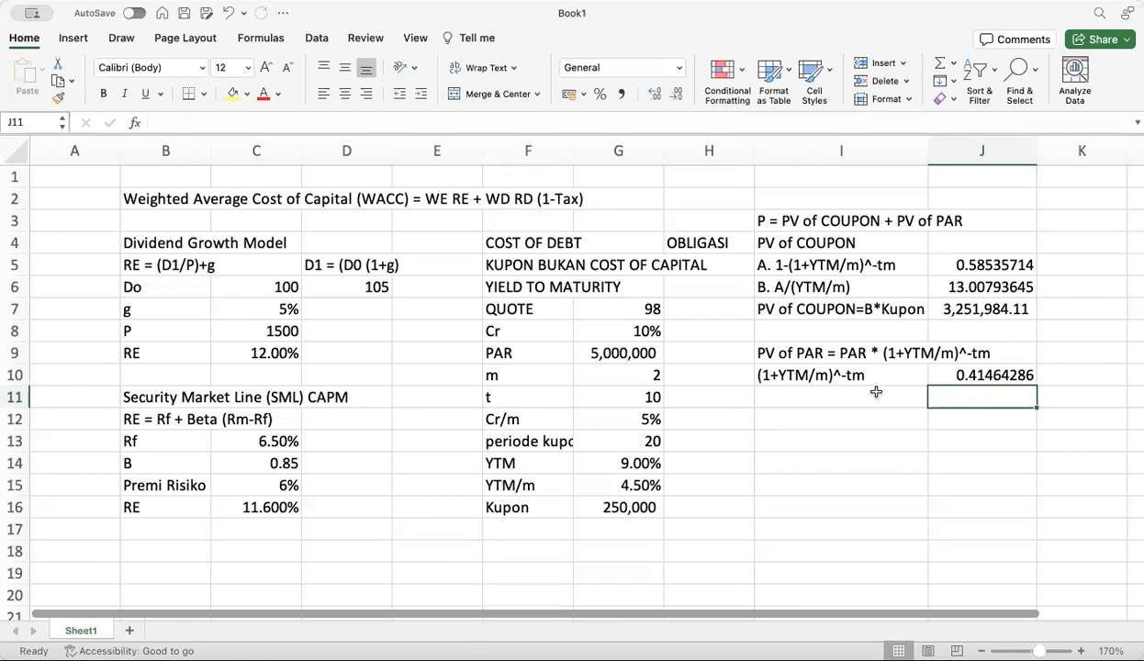
Label I11 'PV of PAR' and enter =G9*J10 in J11, giving 2,073,214.30
click(848, 390)
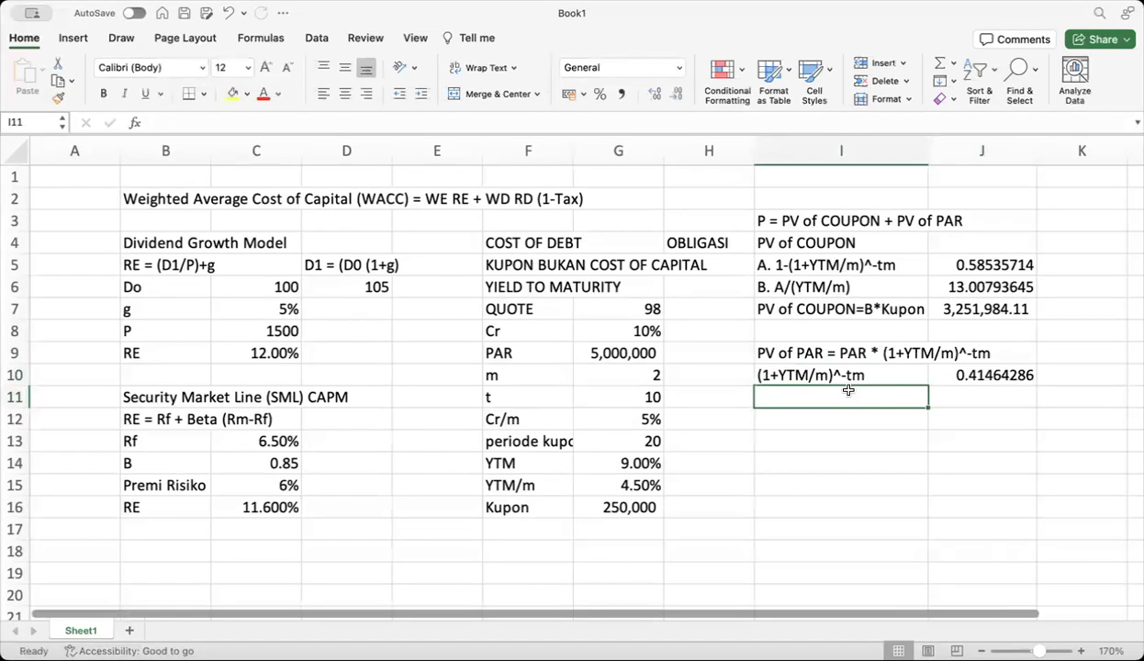
text(PV of P)
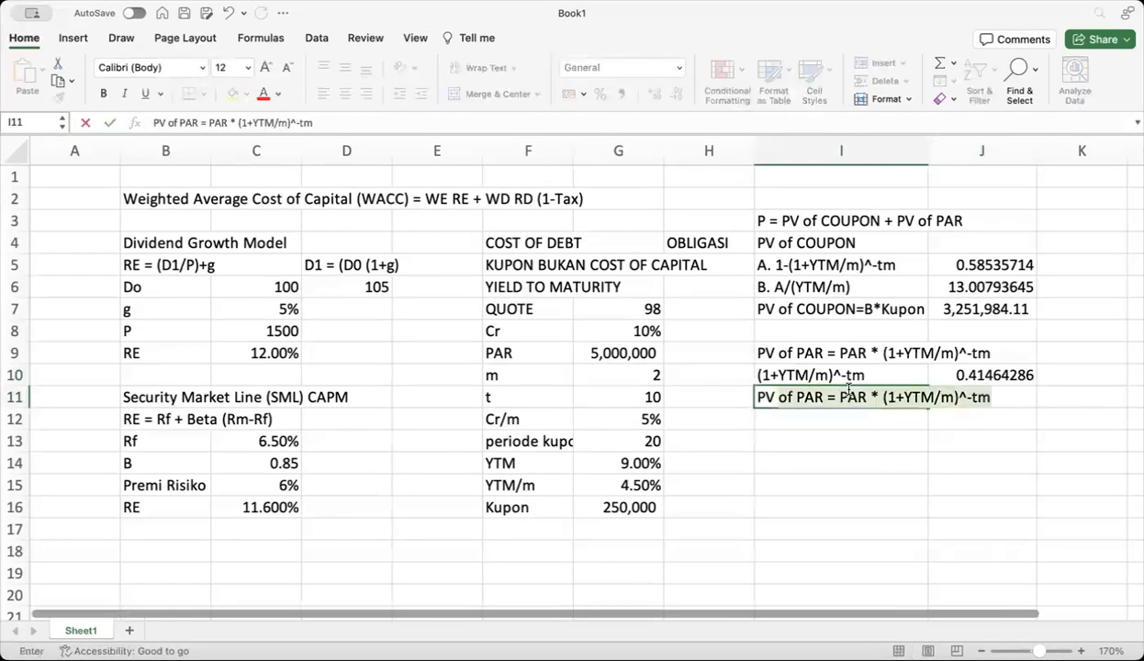
text(AR)
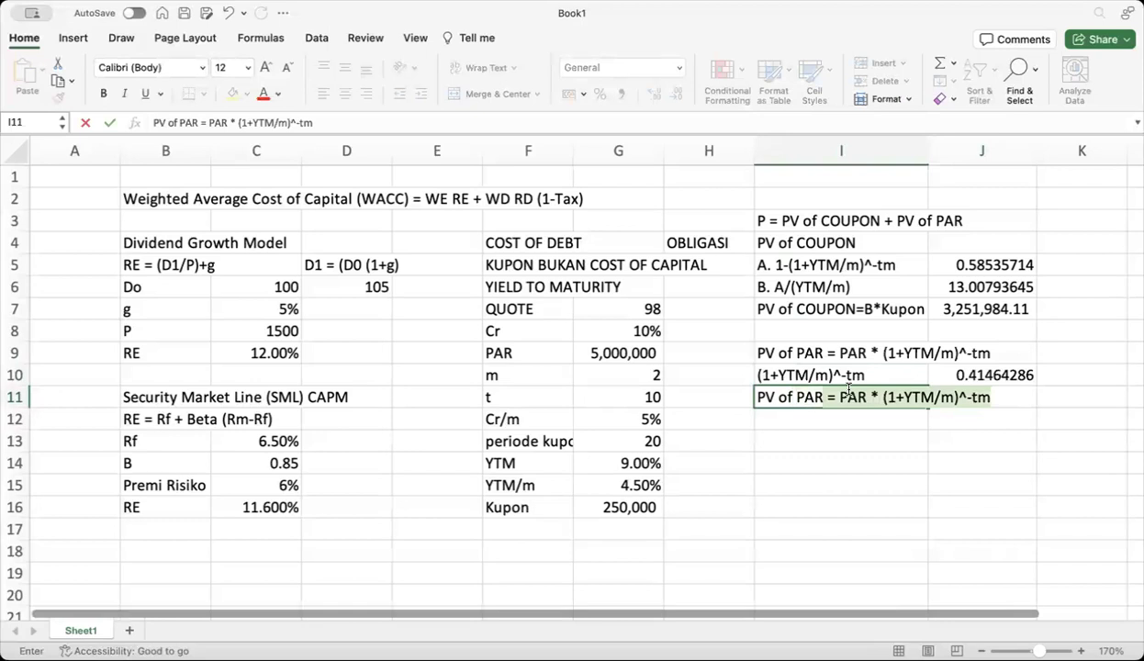
key(BackSpace)
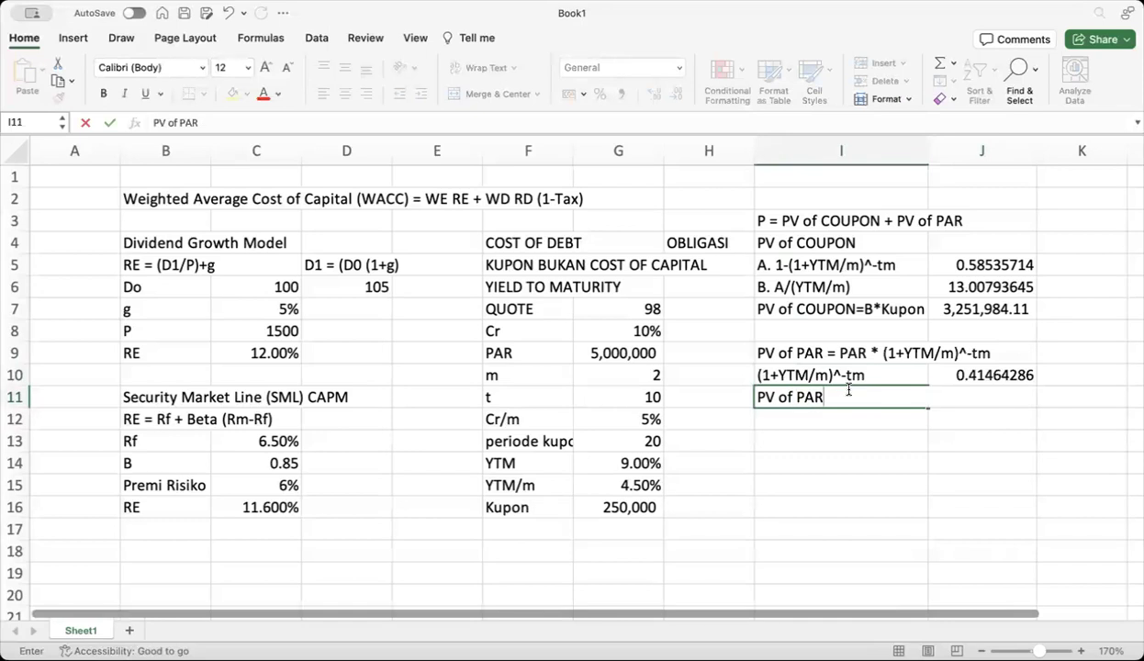
key(Return)
click(942, 395)
text(=)
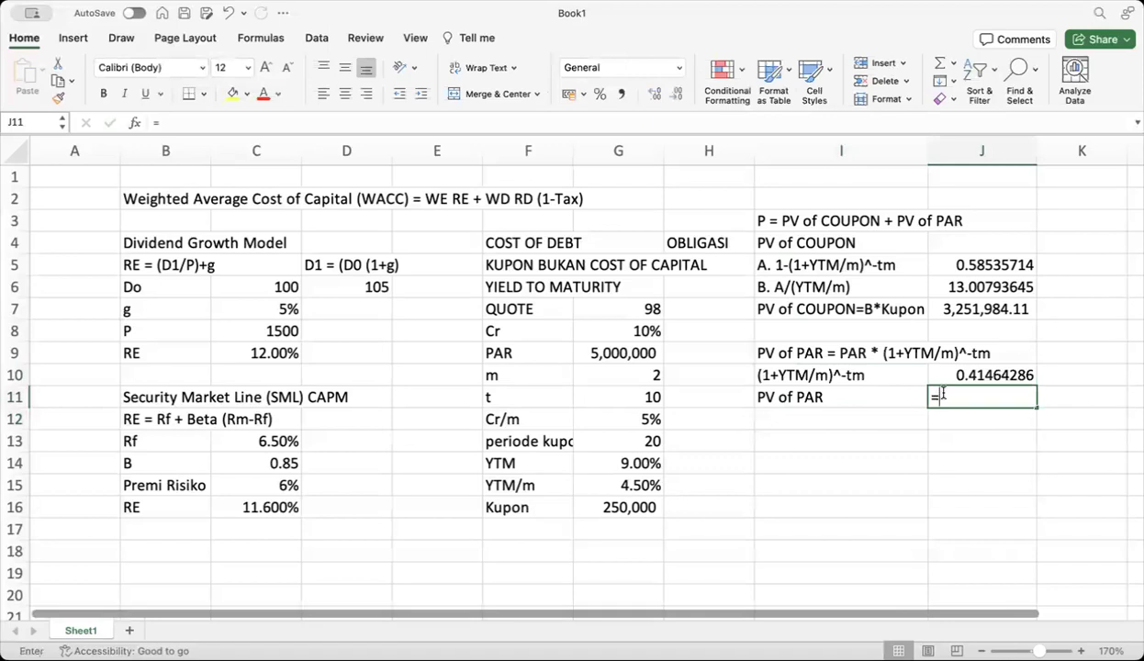
click(634, 356)
text(*)
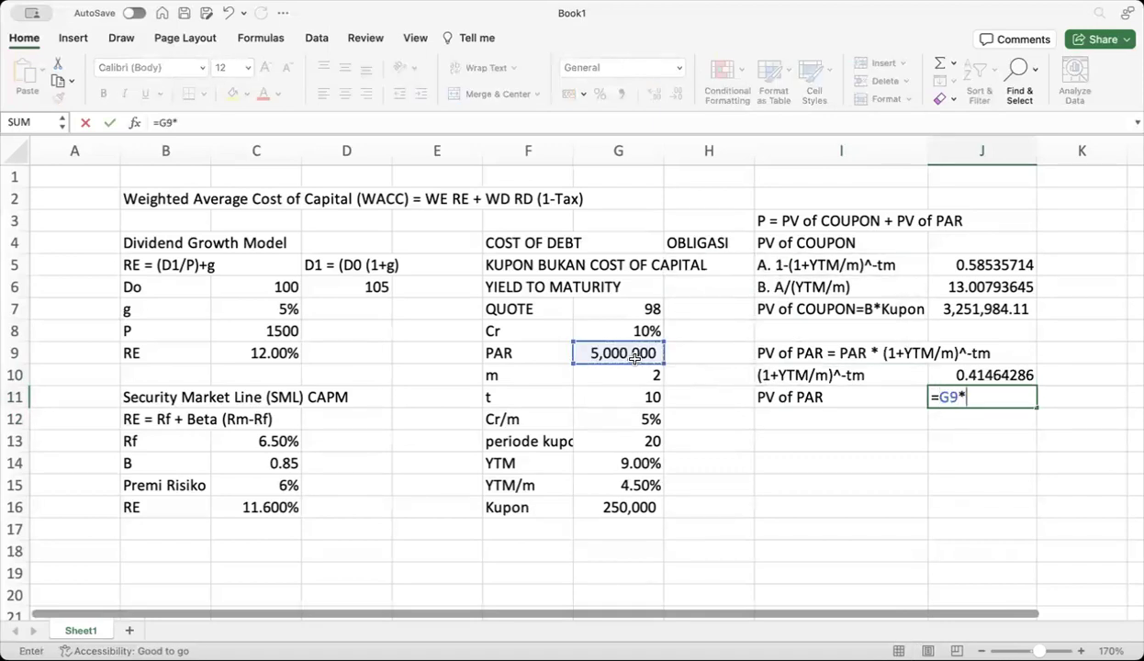
click(987, 375)
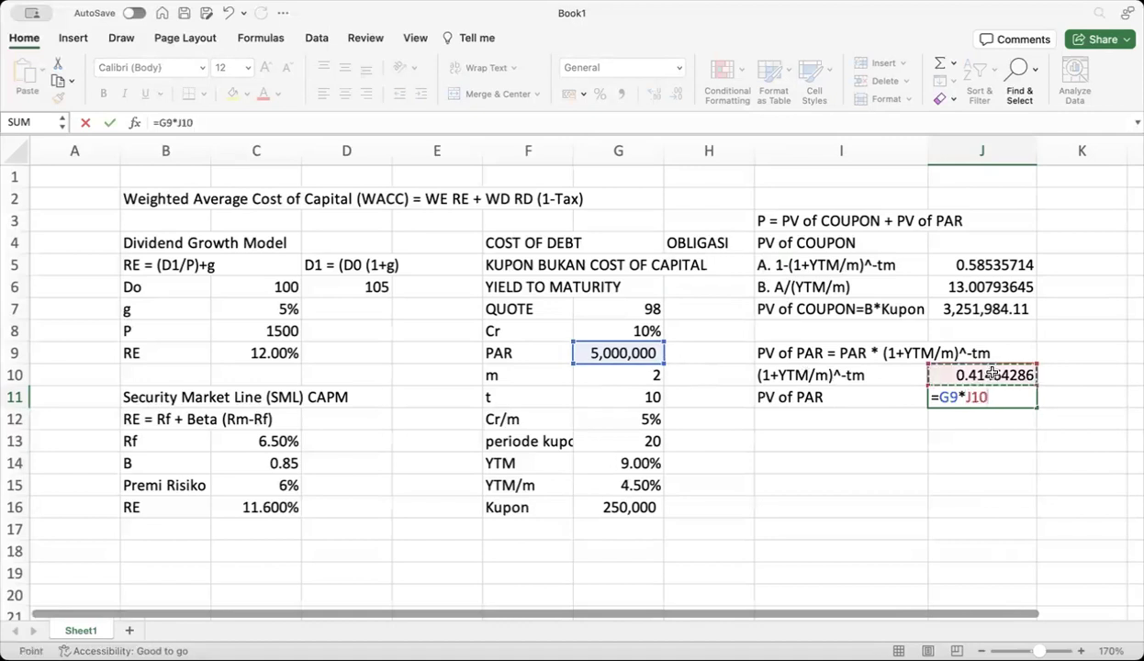
key(Return)
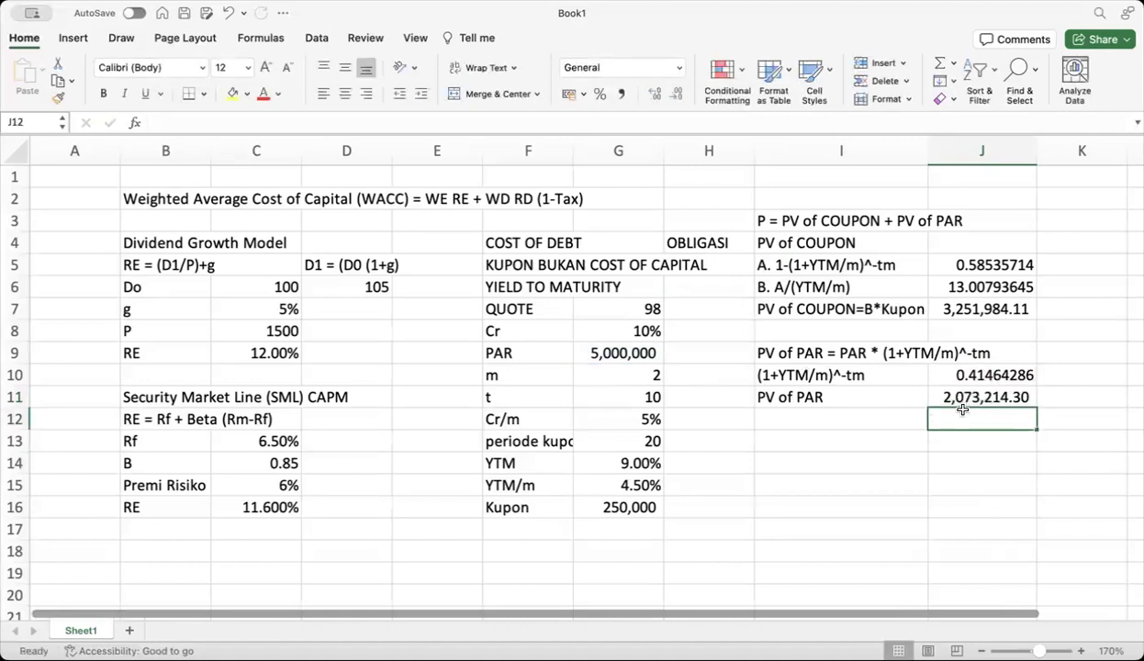
Label I13 'Harga Obligasi' and enter =J7+J11 in J13, totalling 5,325,198.41
click(800, 441)
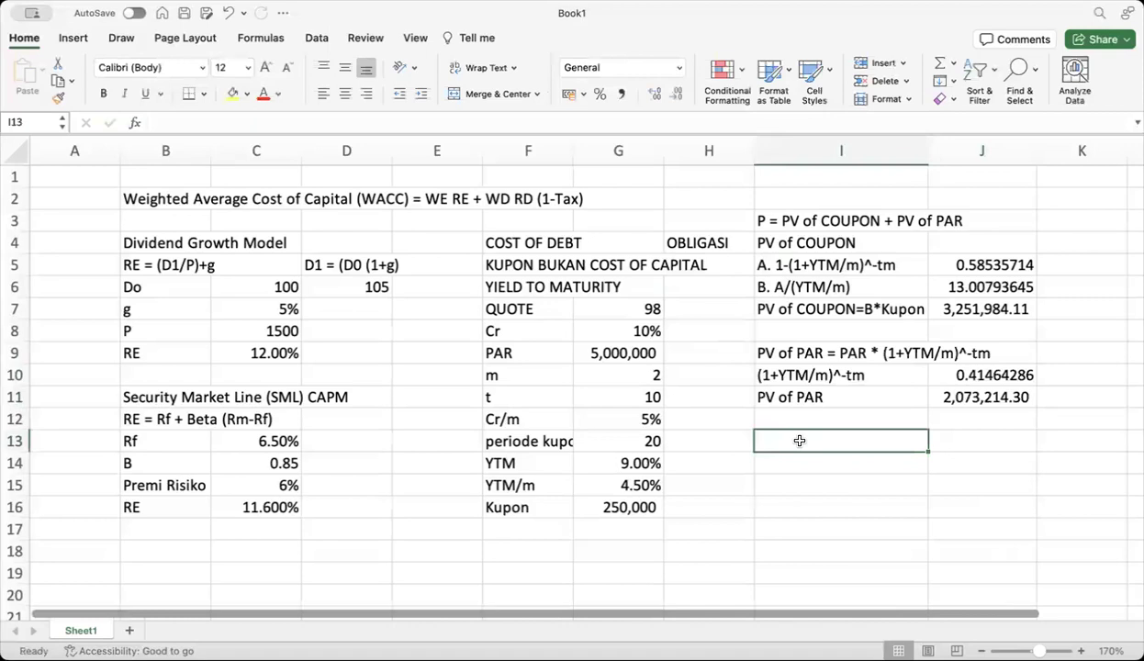
text(Ha)
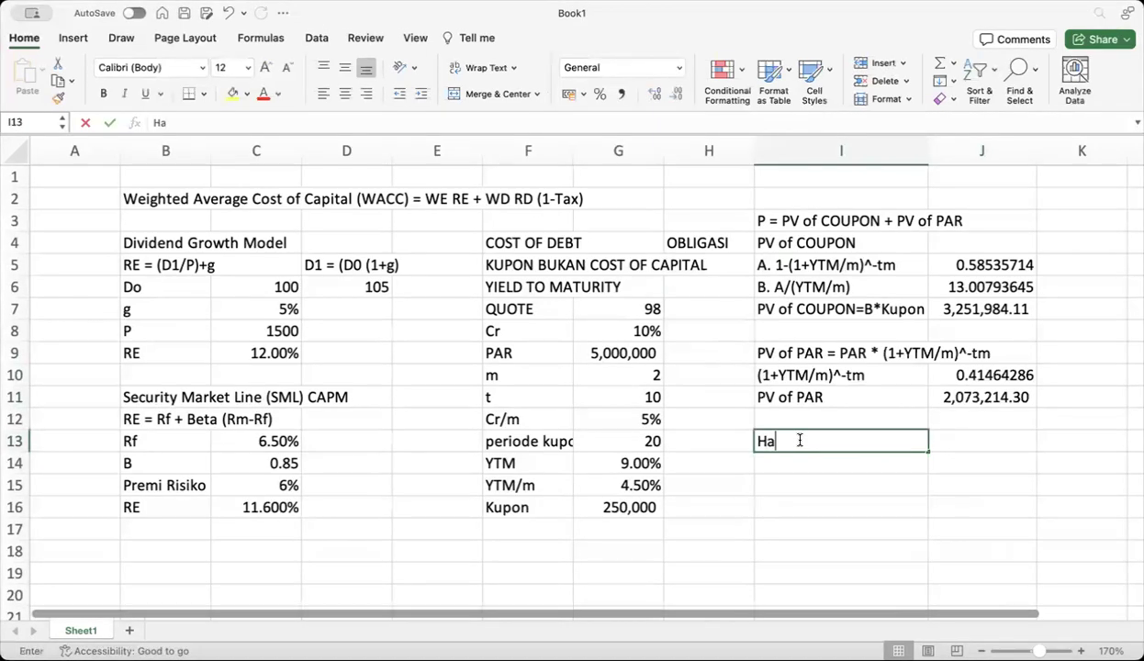
text(rga Obligasi)
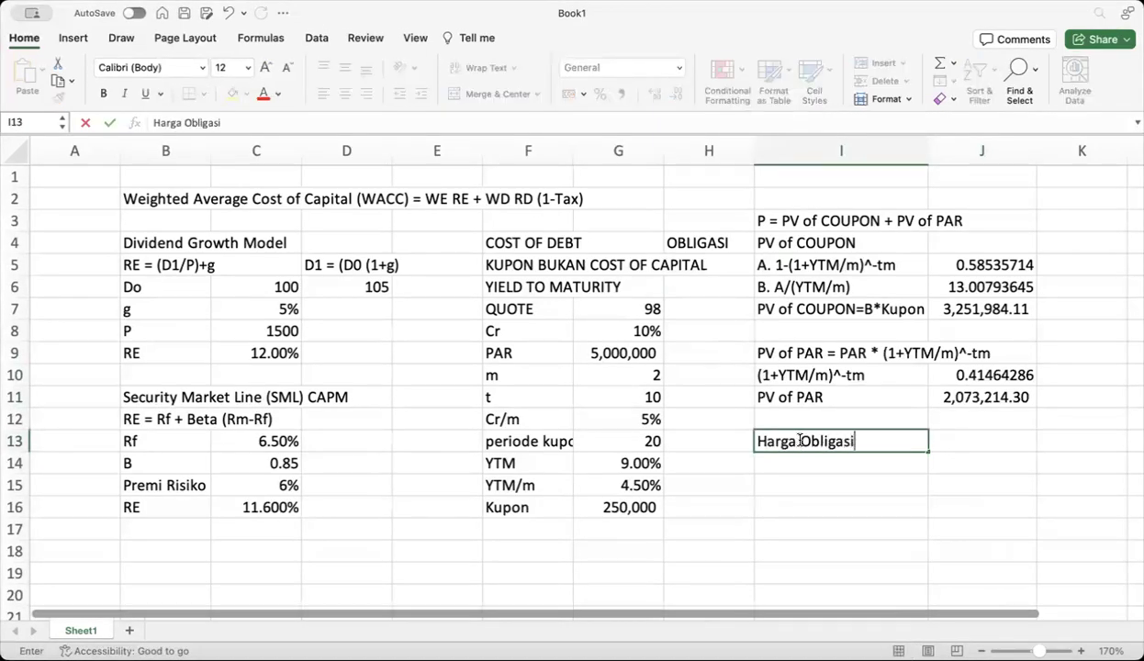
click(962, 442)
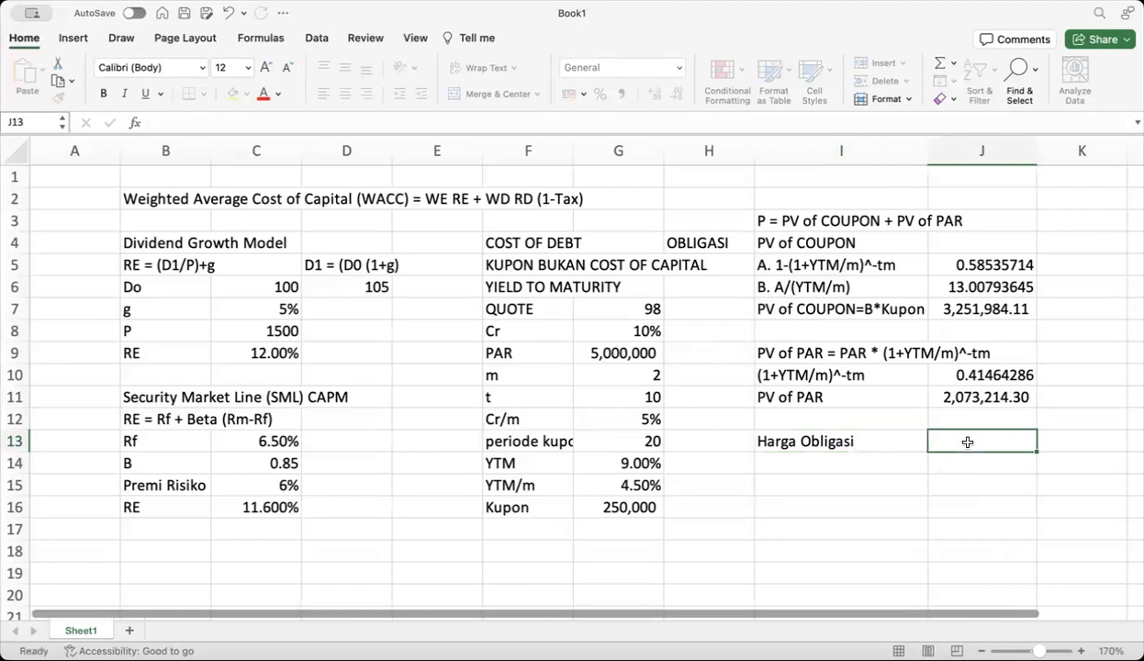
text(=)
click(973, 310)
text(+)
click(981, 394)
key(Return)
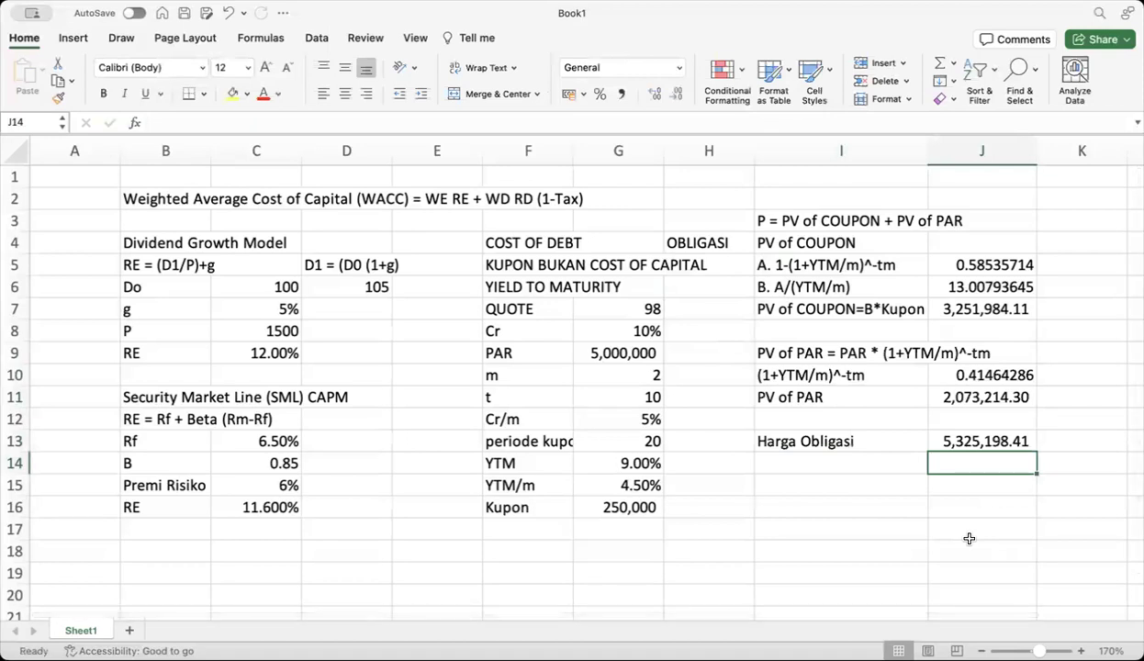
Fill the bond price in J13 yellow and begin a formula in K13
click(941, 429)
click(232, 93)
click(1070, 440)
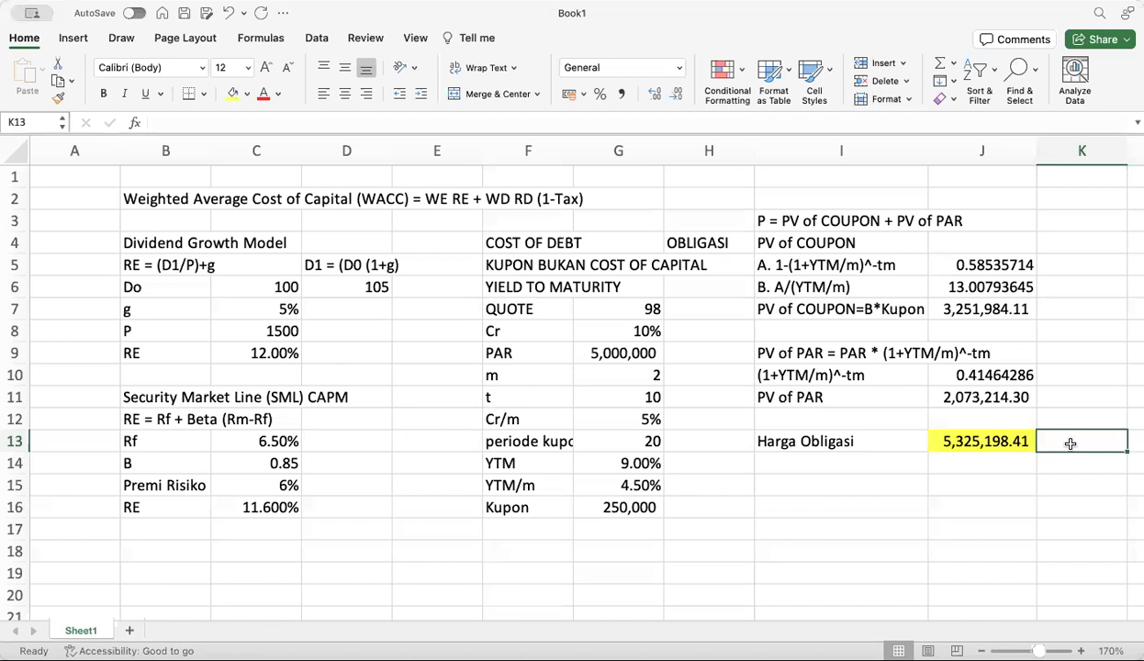
text(=)
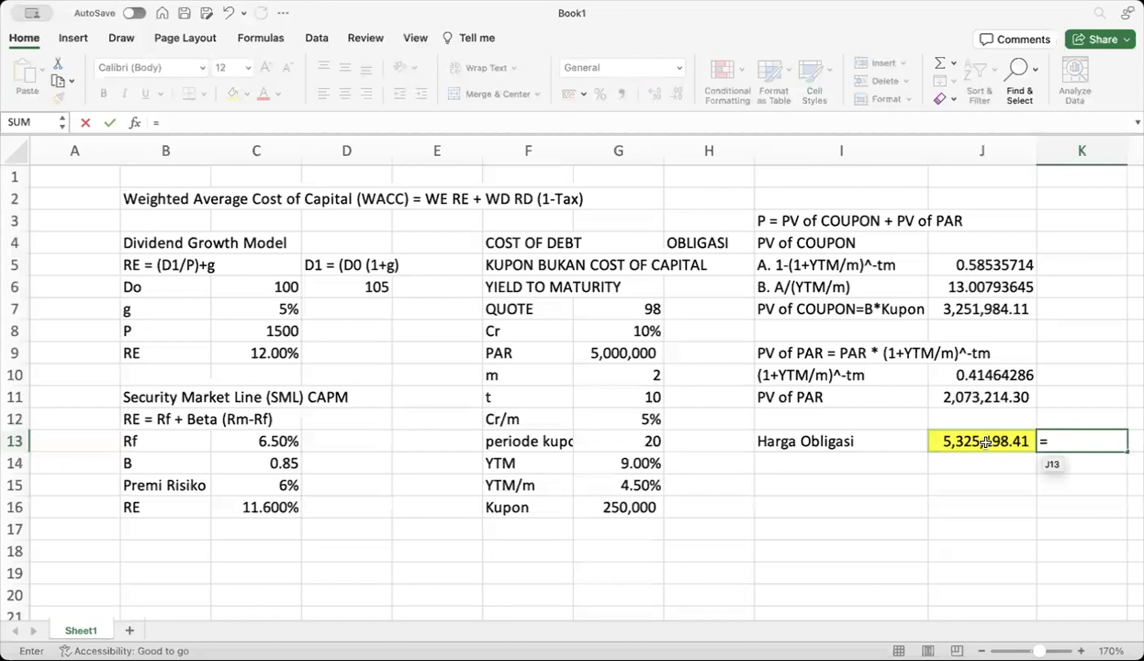
Enter =IF(J13>G9;"PREMIUM";"DISCOUNT") in K13, which shows PREMIUM
text(if()
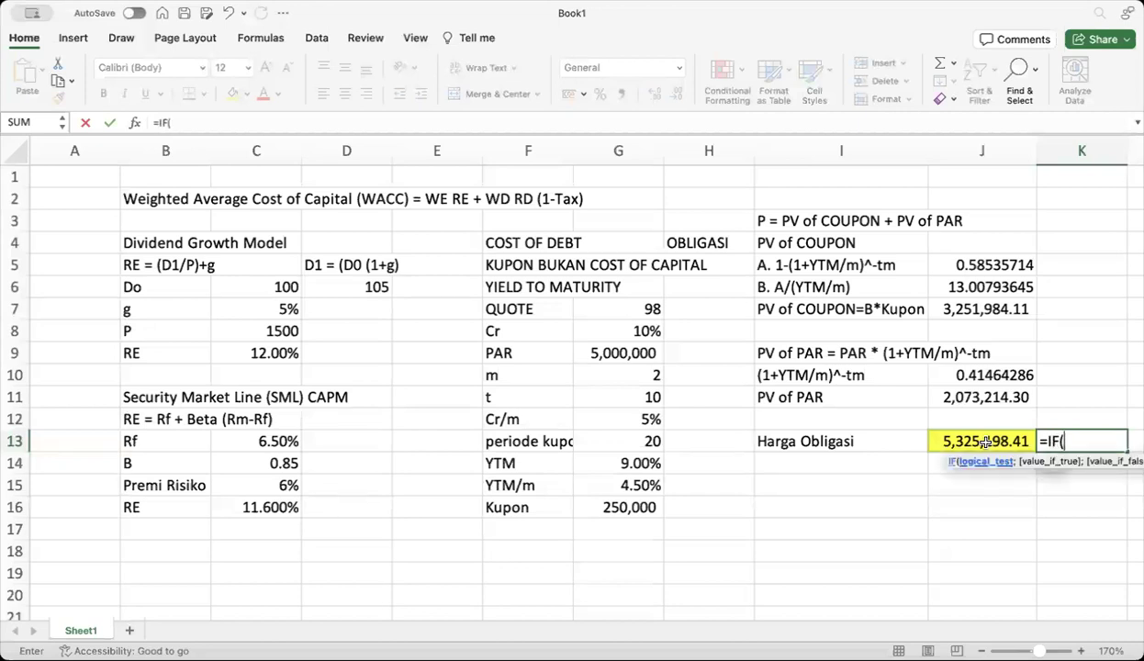
click(983, 443)
text(>)
click(648, 354)
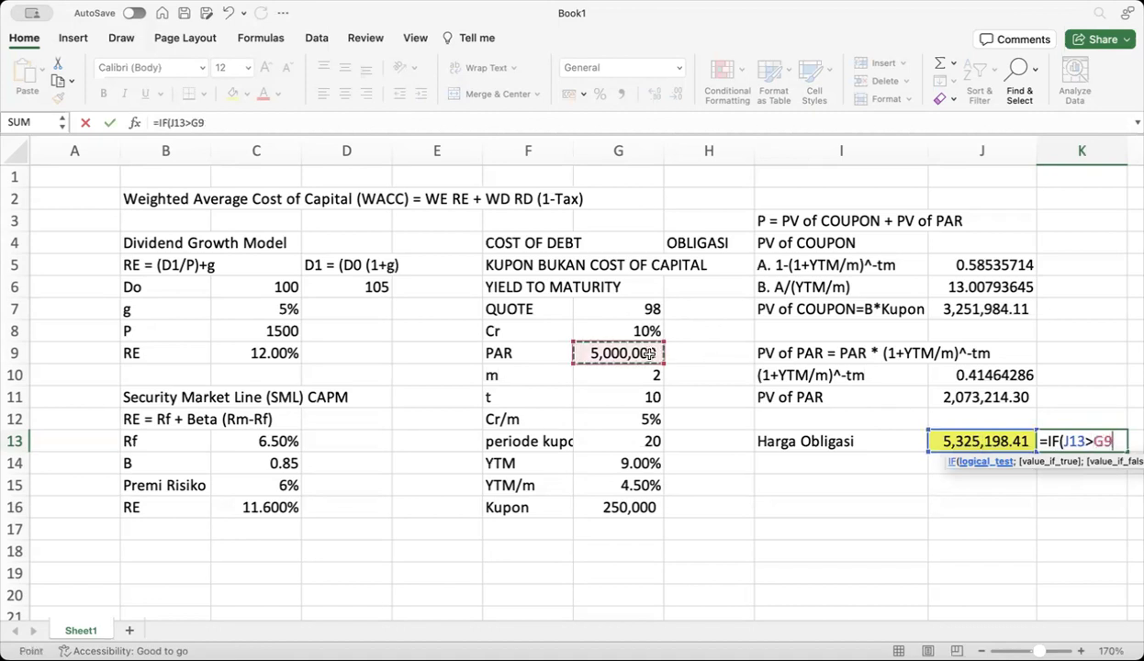
text(;)
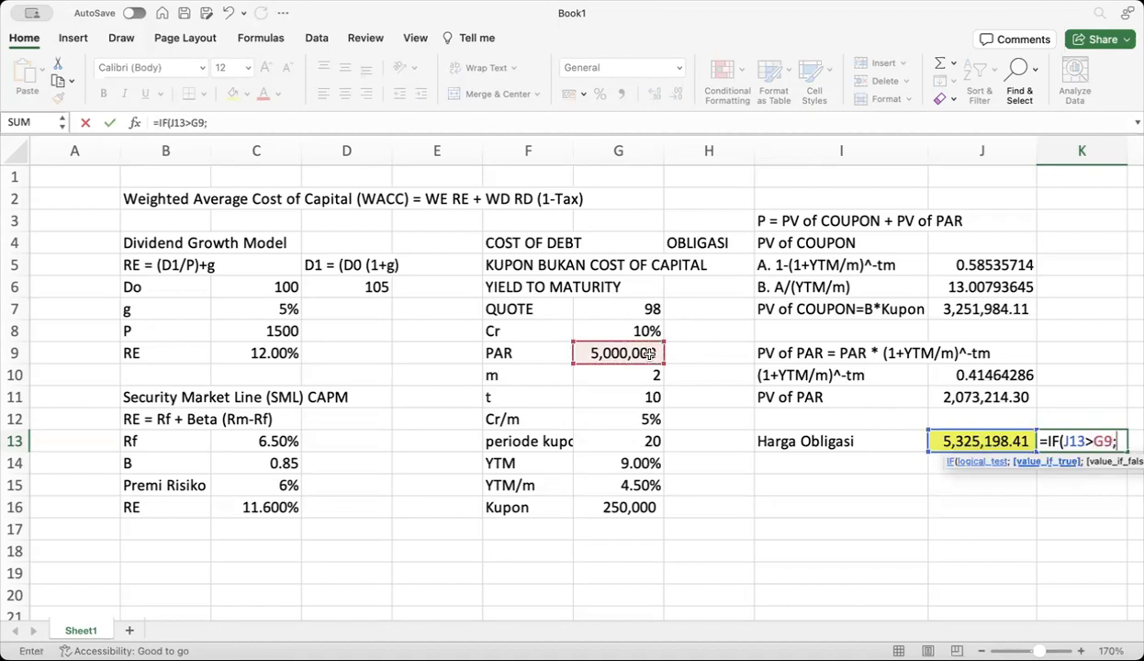
text("PREMI)
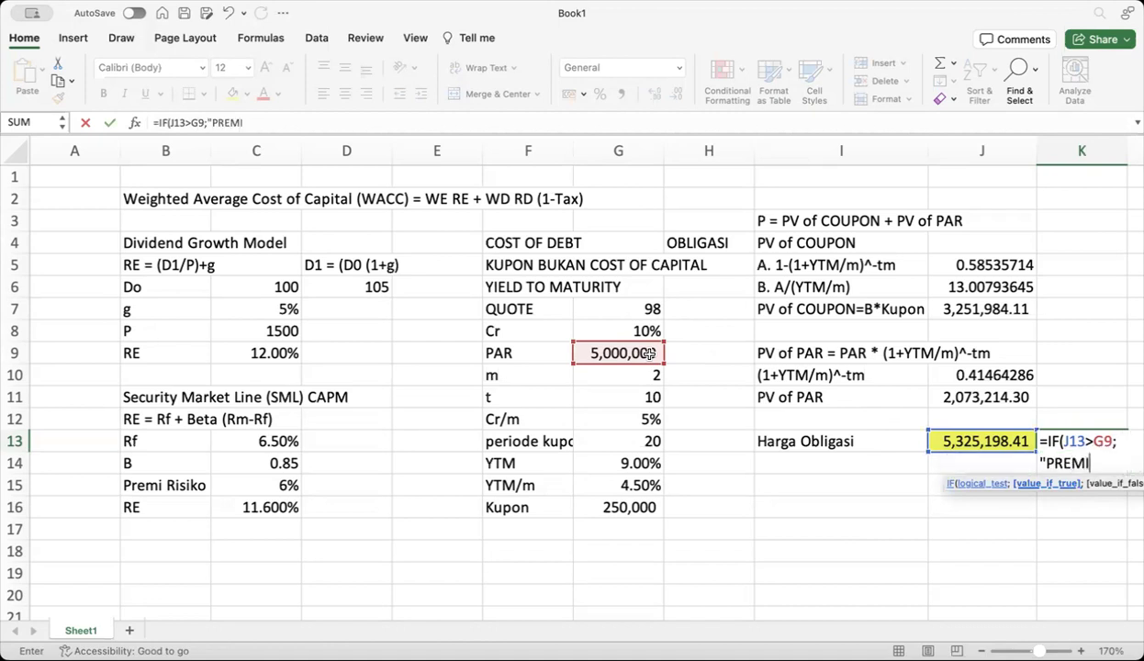
text(UM";"DI)
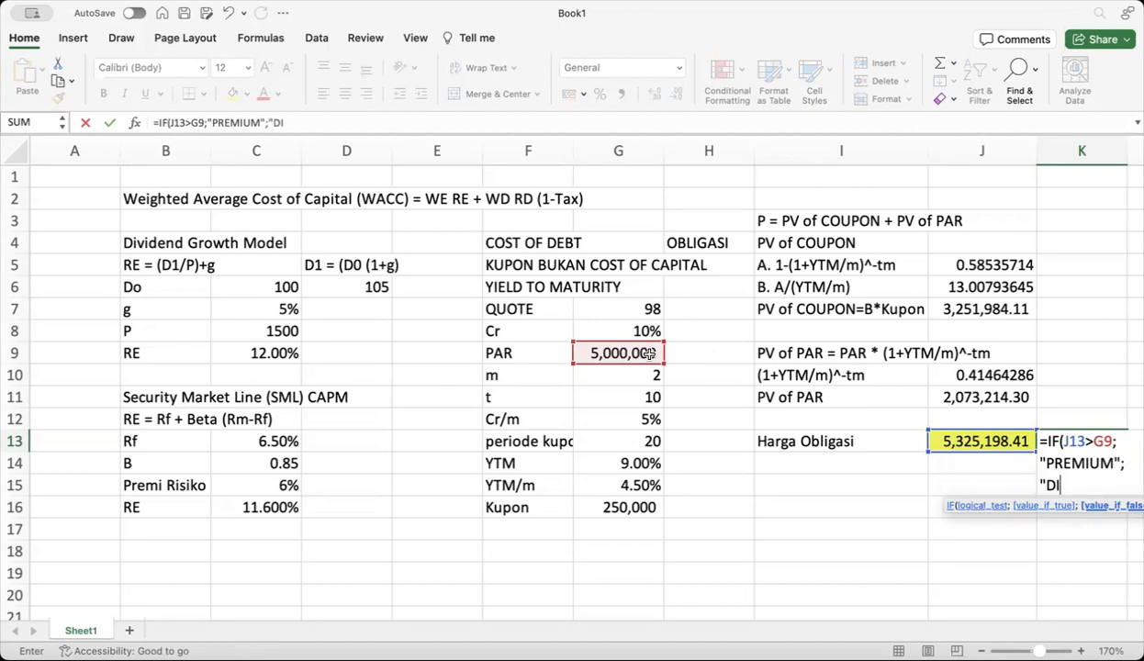
text(SCOUNT"))
key(Return)
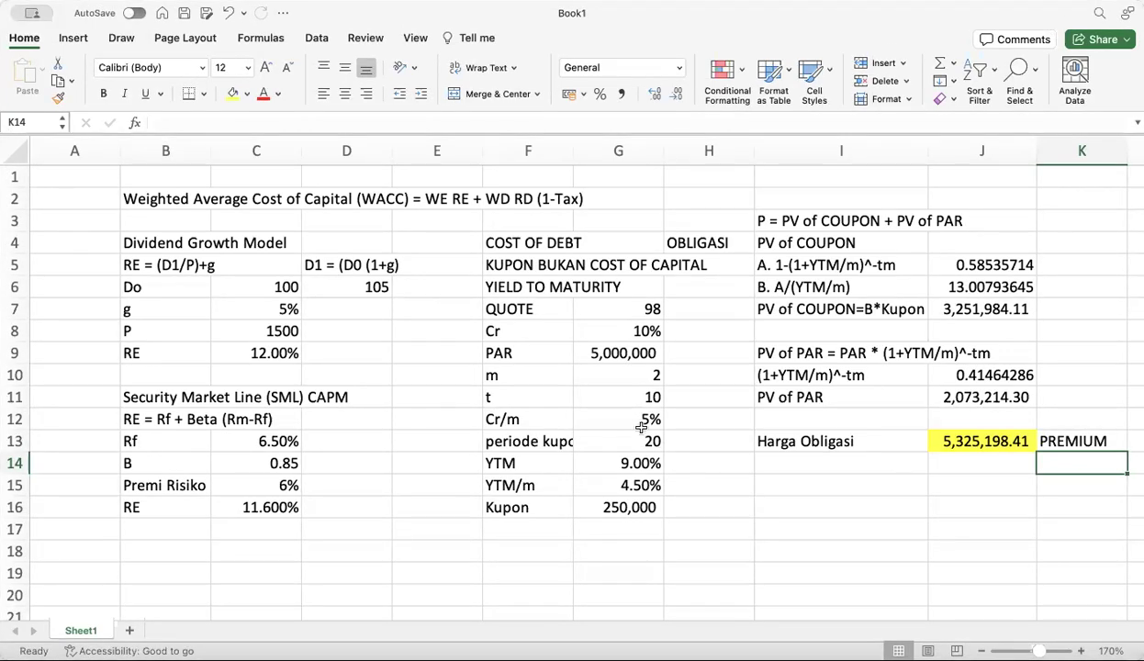
Change YTM in G14 to 12%, dropping the bond price to 4,426,503.94 (DISCOUNT)
click(620, 465)
text(12)
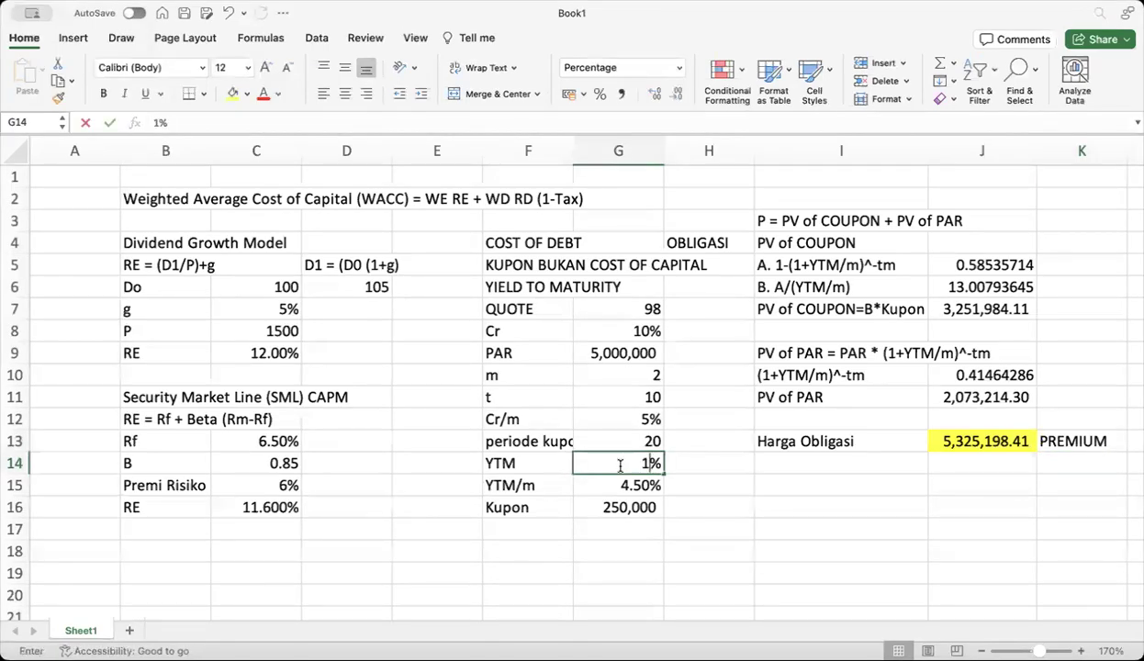
key(Return)
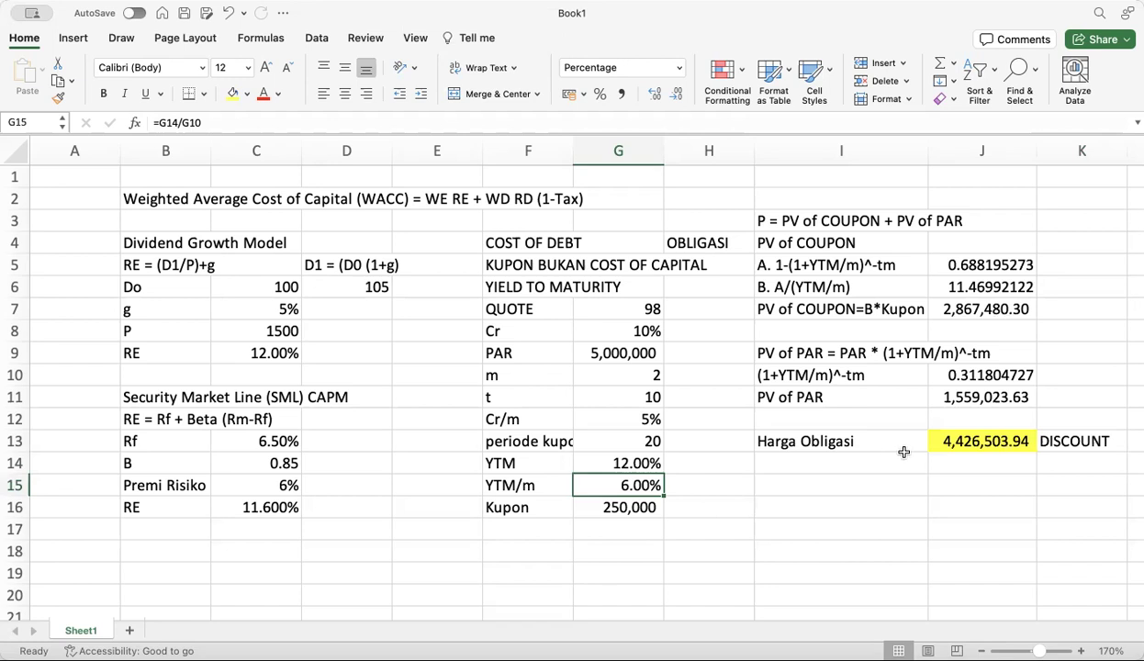
click(614, 463)
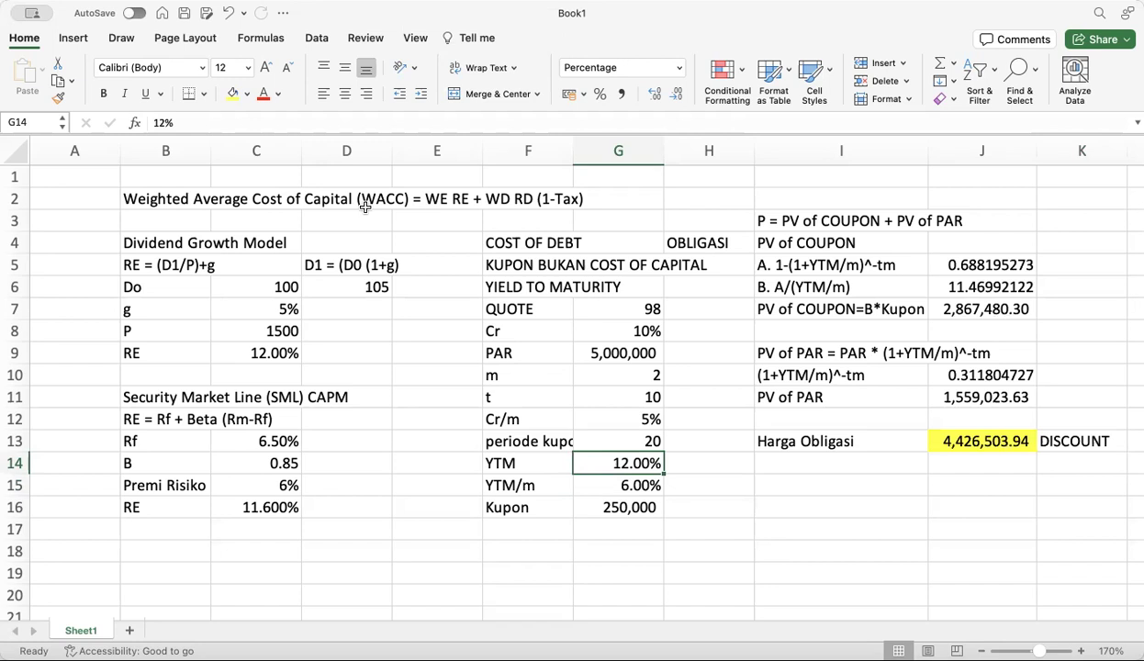
Fill the QUOTE value 98 yellow and label F17 as HARGA
click(634, 313)
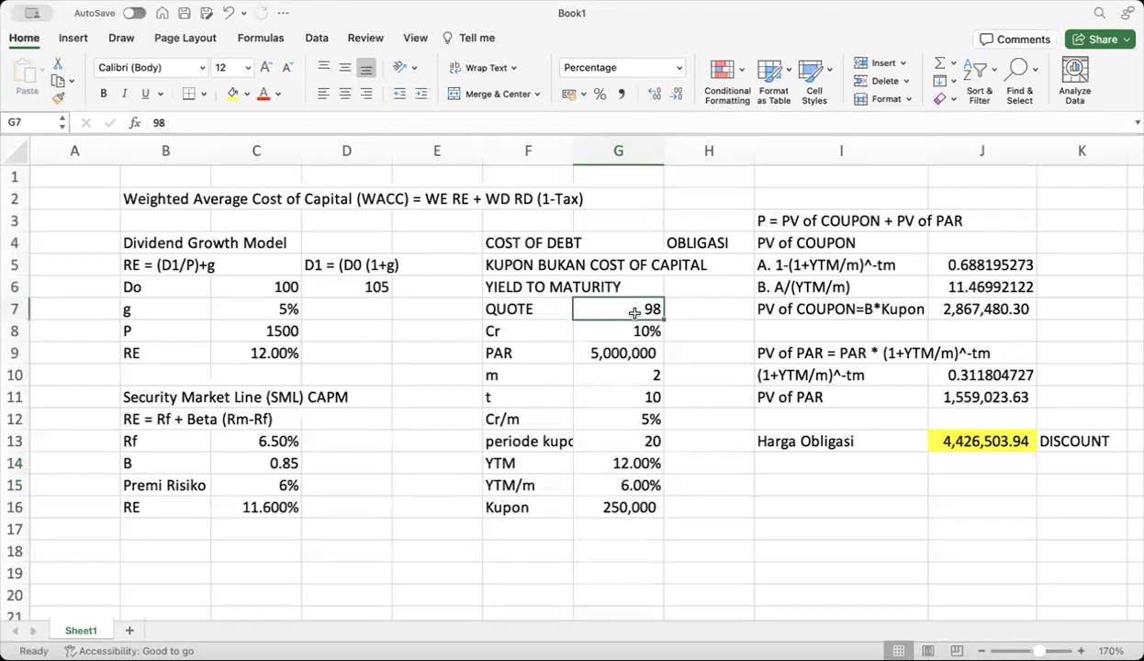
click(235, 93)
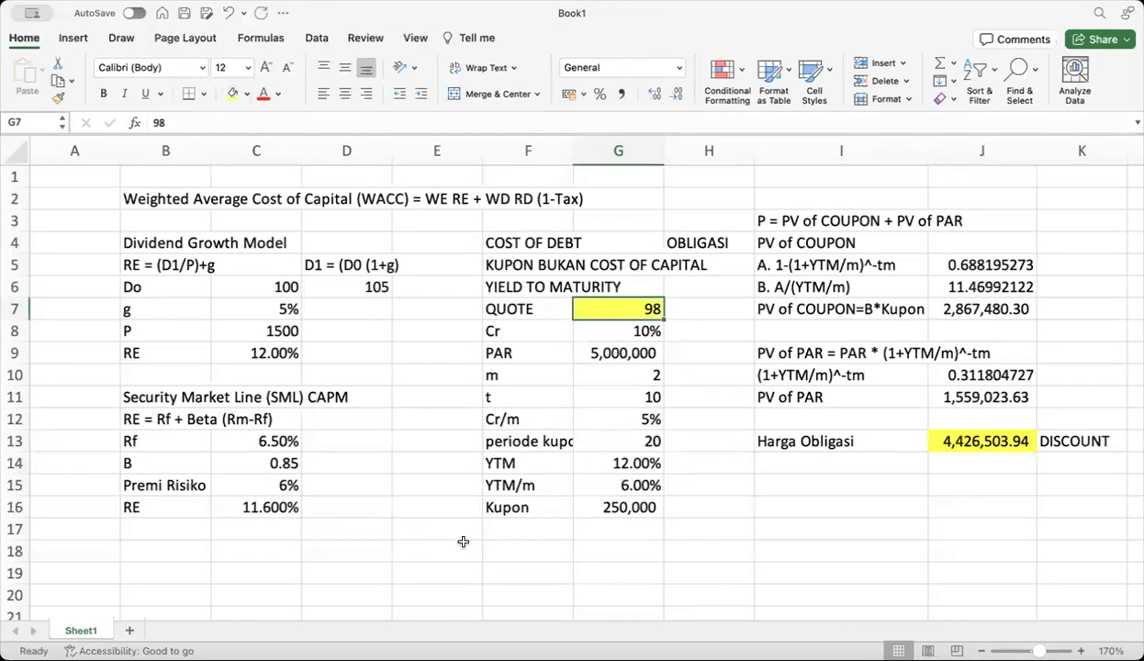
click(523, 529)
text(HARGA)
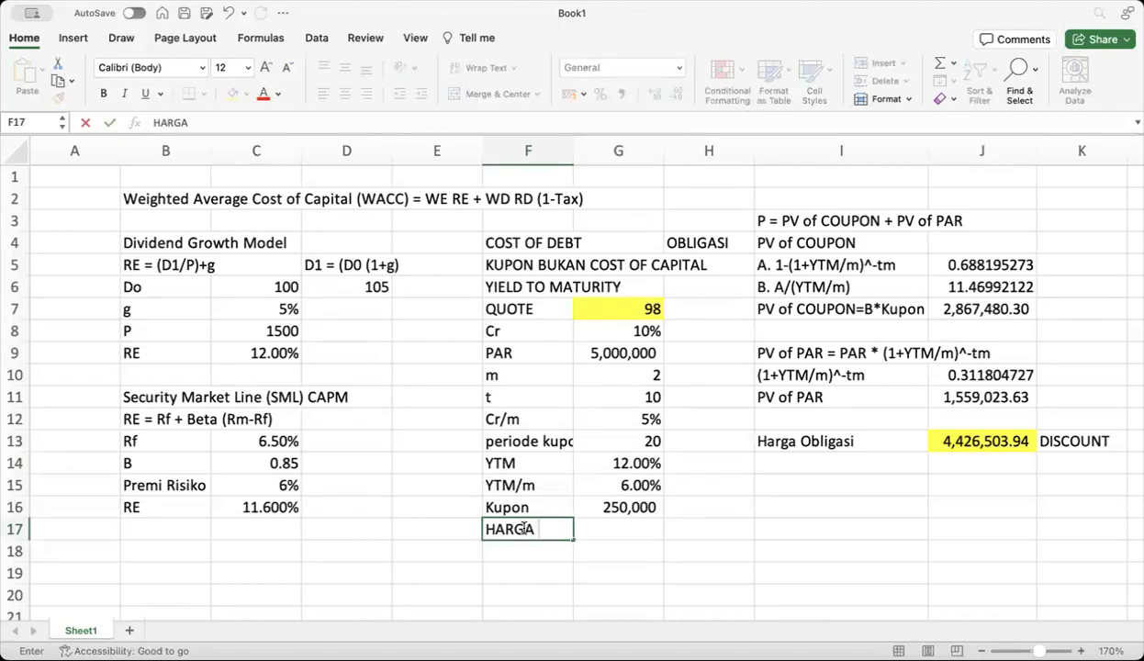
text( OBLI)
click(521, 529)
key(BackSpace)
key(BackSpace)
key(BackSpace)
key(BackSpace)
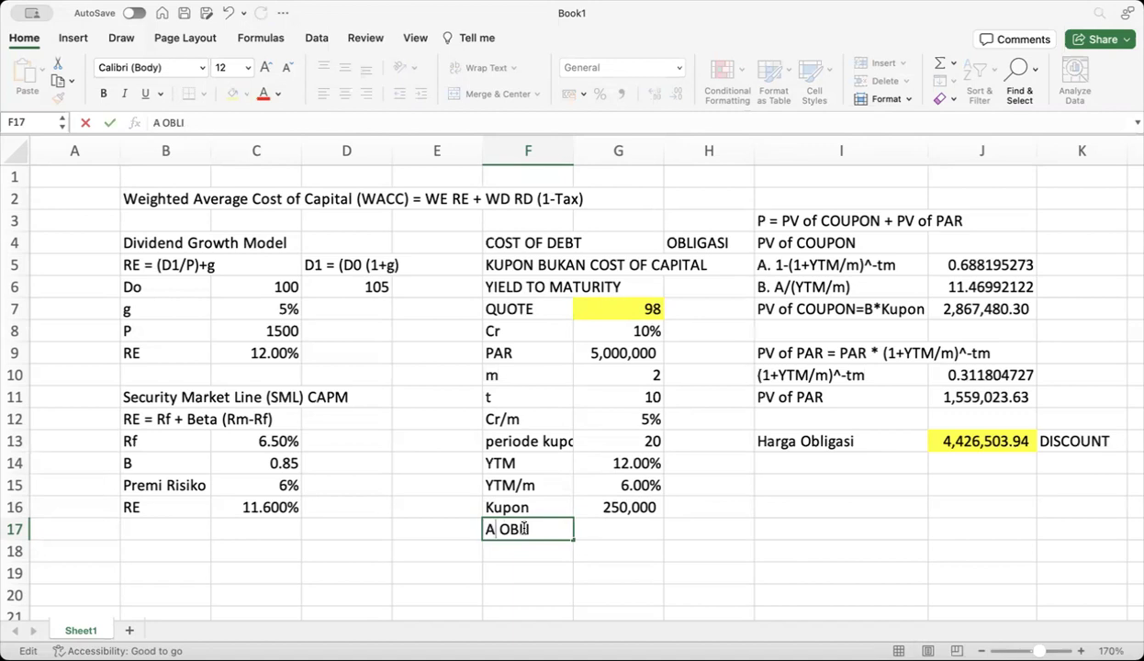
key(Return)
click(551, 527)
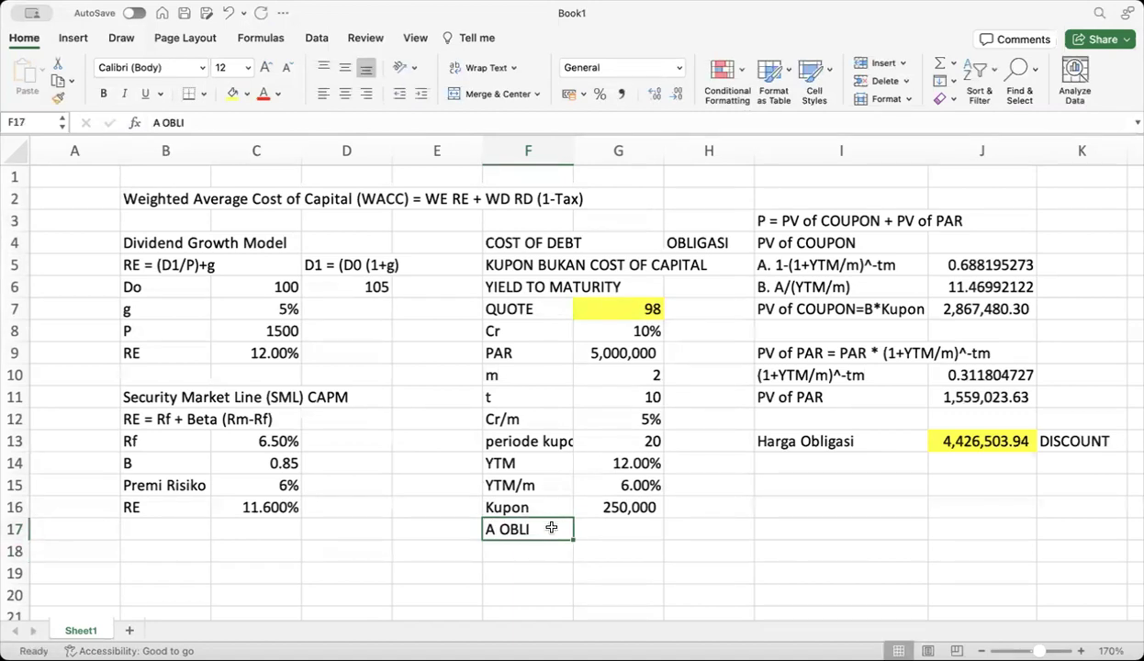
text(HARGA)
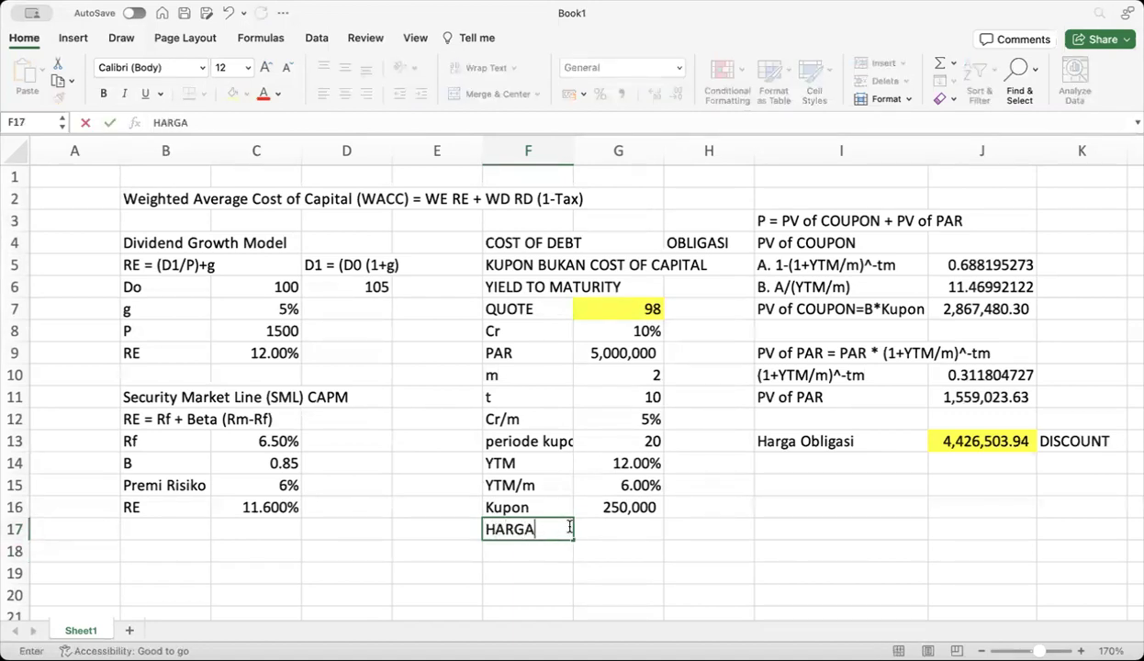
click(605, 529)
Enter =G7/100*G9 in G17, giving a HARGA of 4,900,000
text(=)
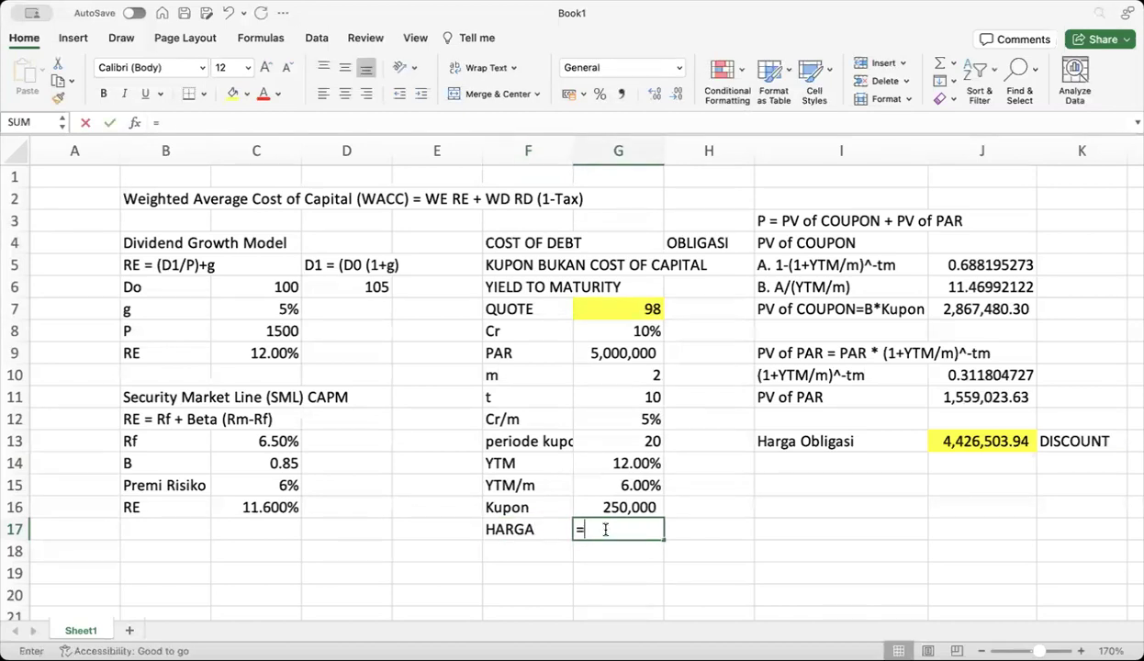
click(623, 308)
text(/100*)
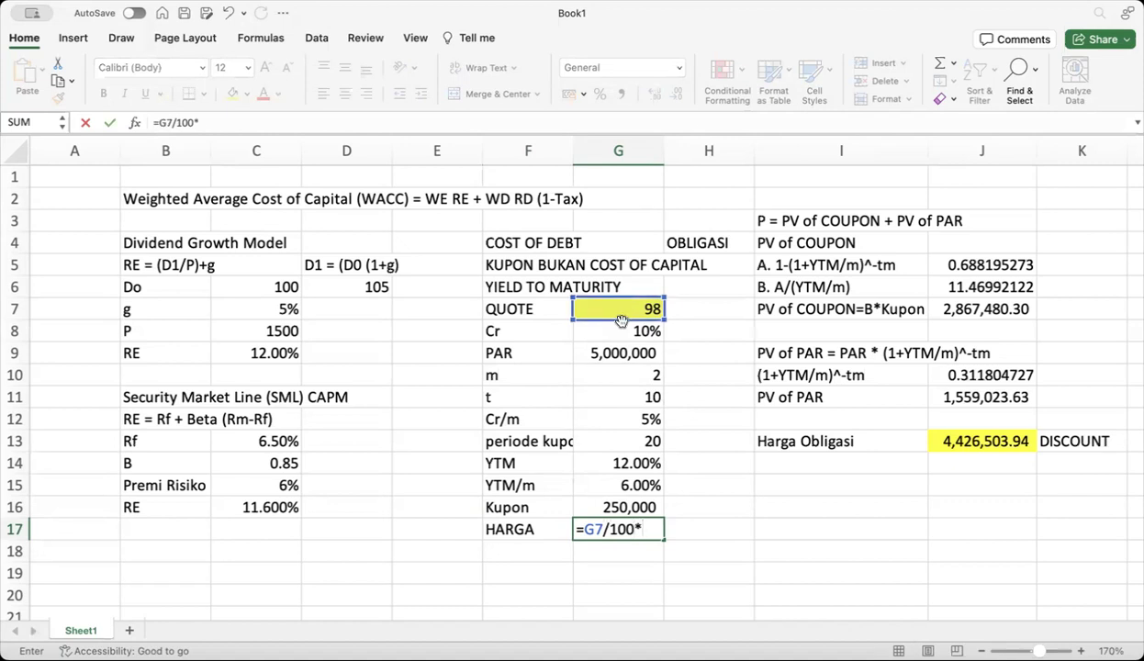
click(612, 354)
key(Return)
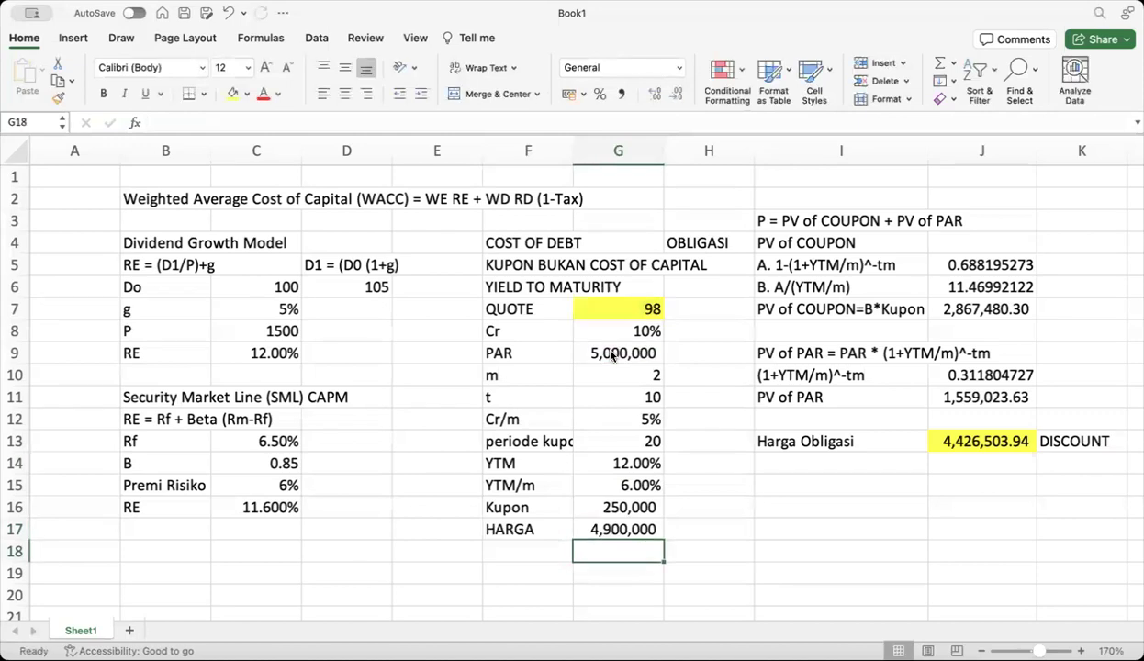
click(621, 529)
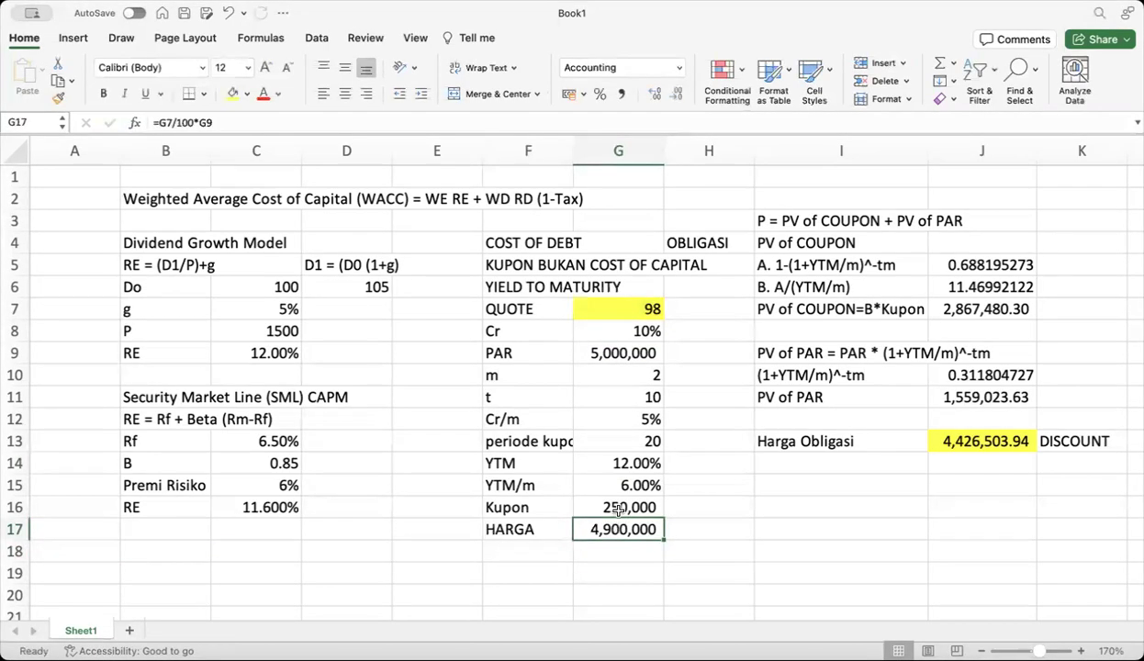
click(617, 463)
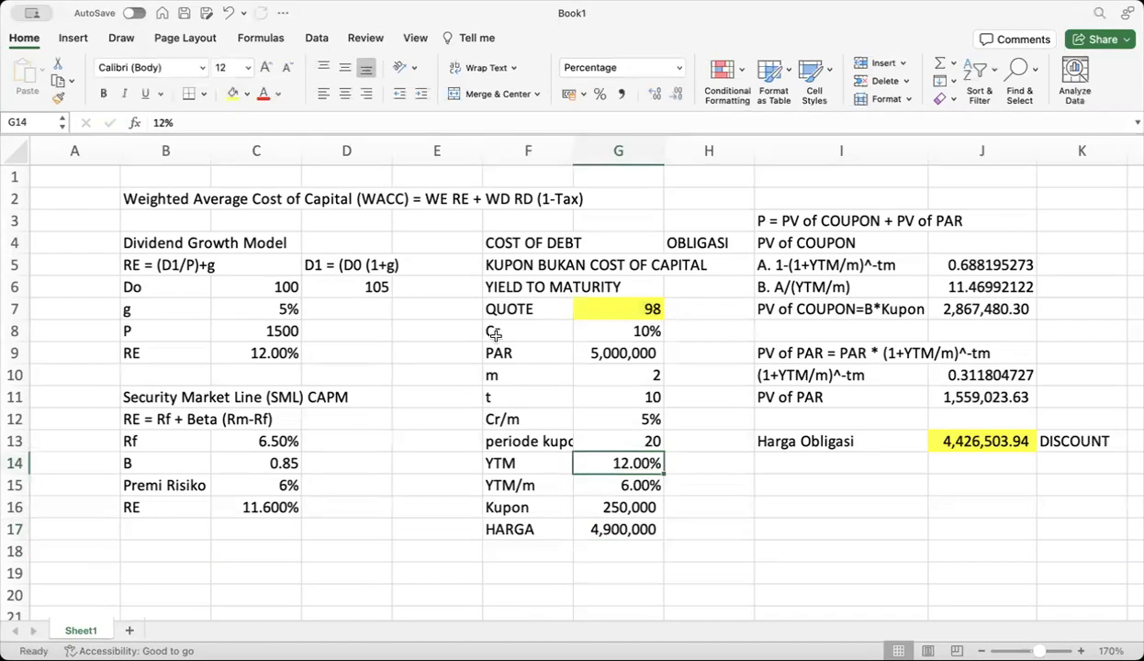
Fill YTM in G14 yellow and set Goal Seek's target cell to Harga Obligasi J13
click(233, 93)
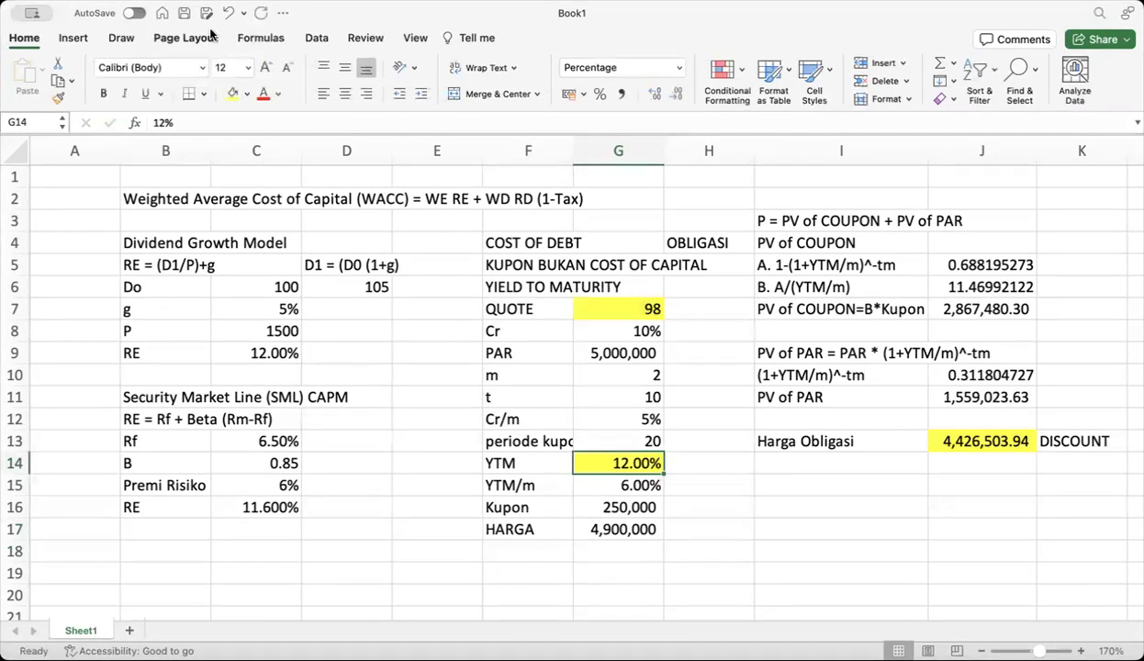
click(309, 39)
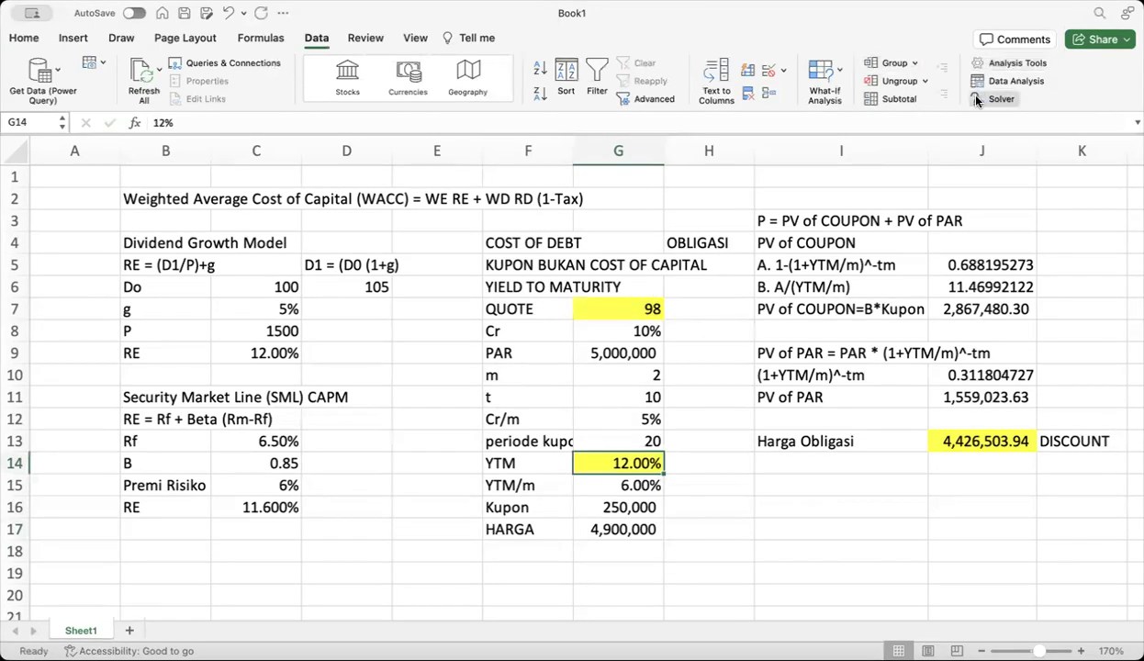
click(824, 79)
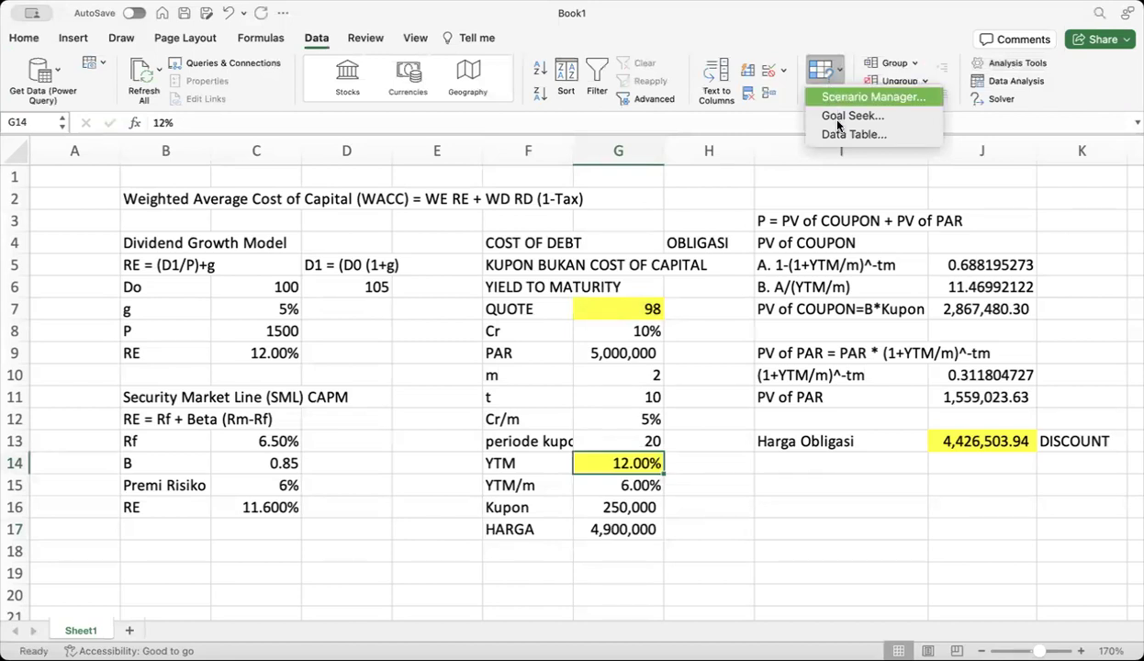
click(840, 116)
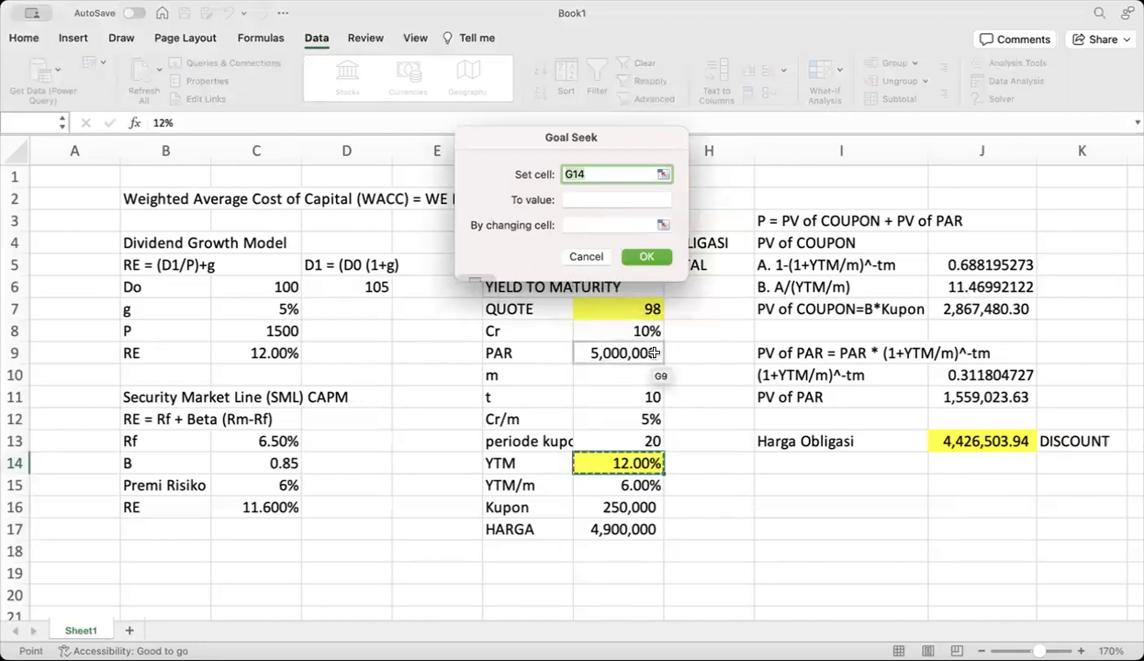
click(660, 175)
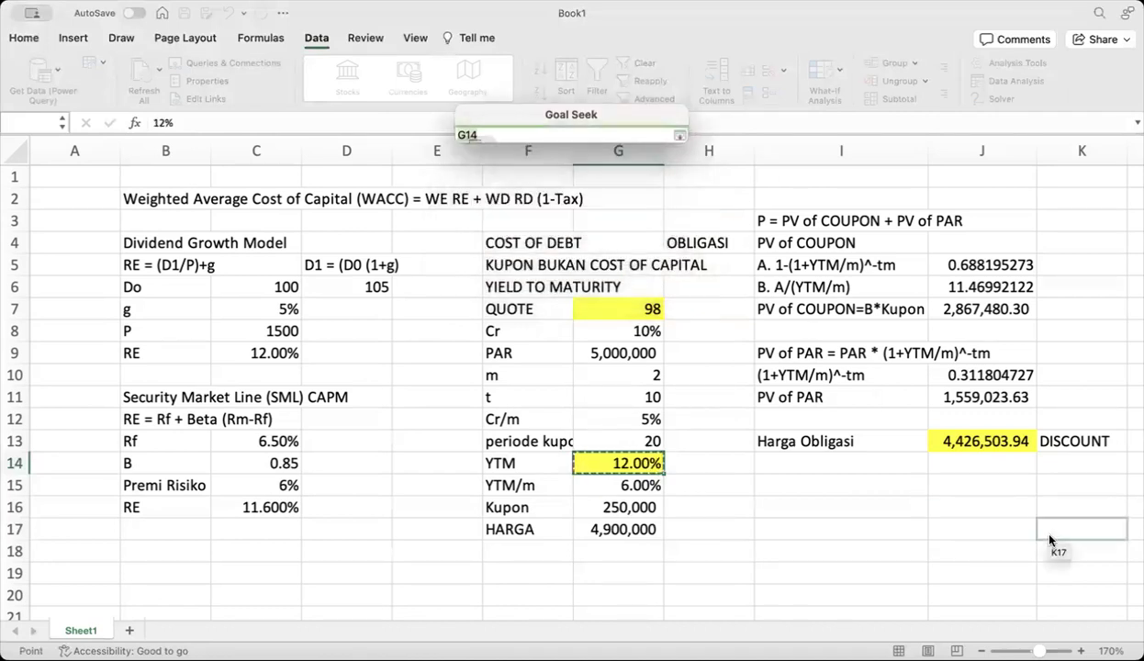
click(992, 445)
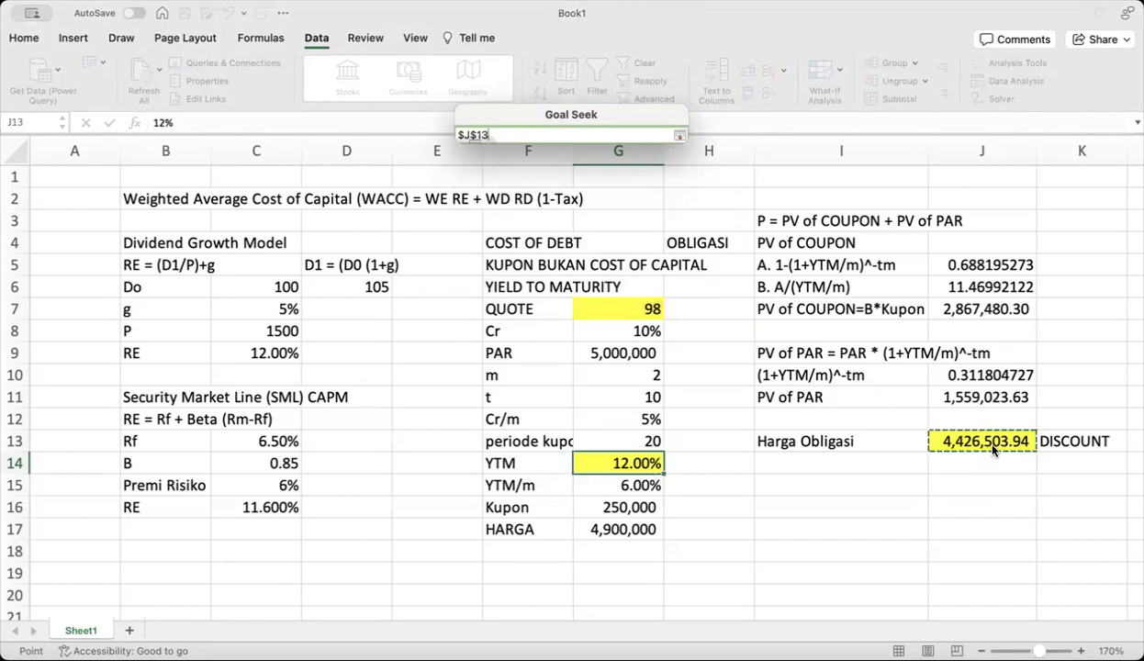
key(Return)
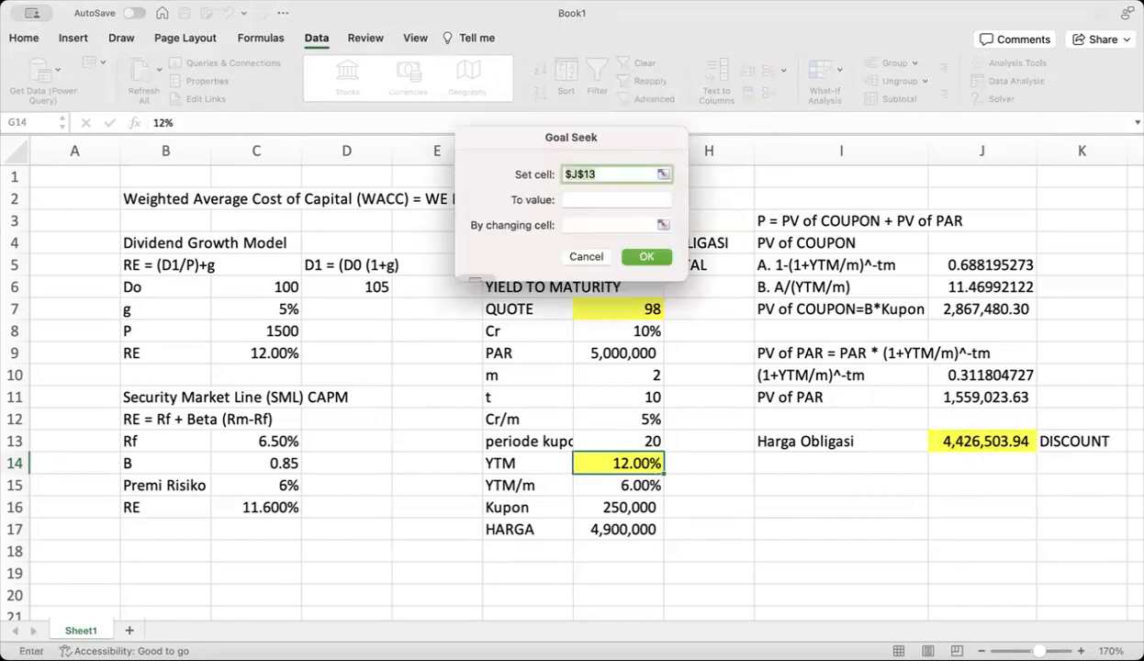
Goal Seek J13 to 4,900,000 by changing G14, solving YTM at 10.33%
click(577, 198)
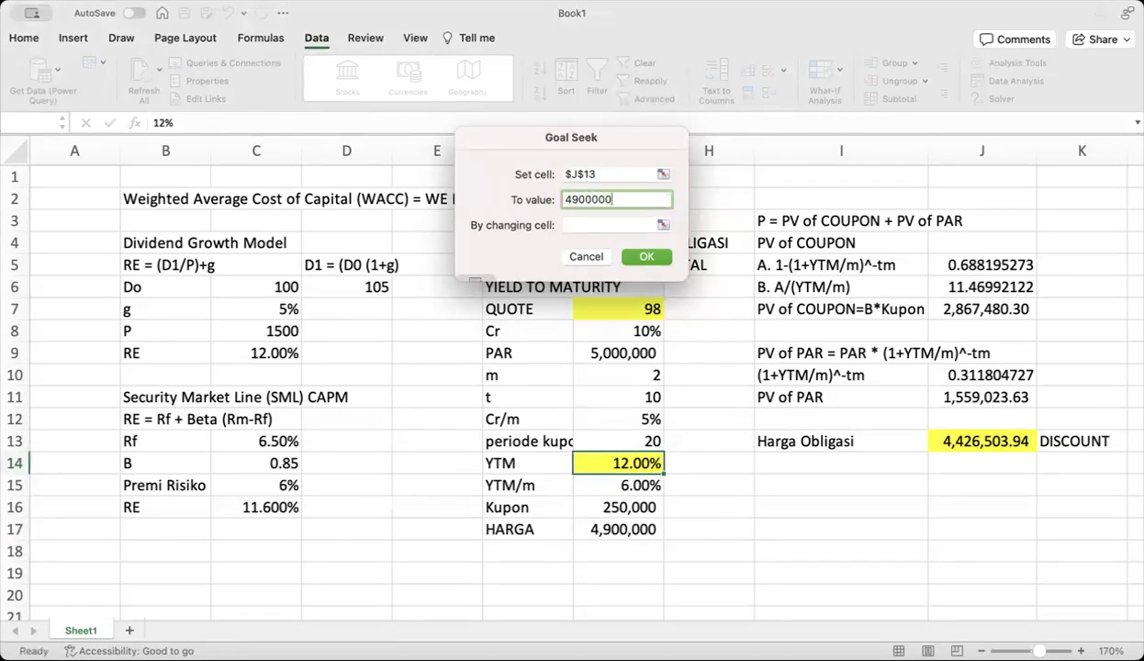
click(662, 226)
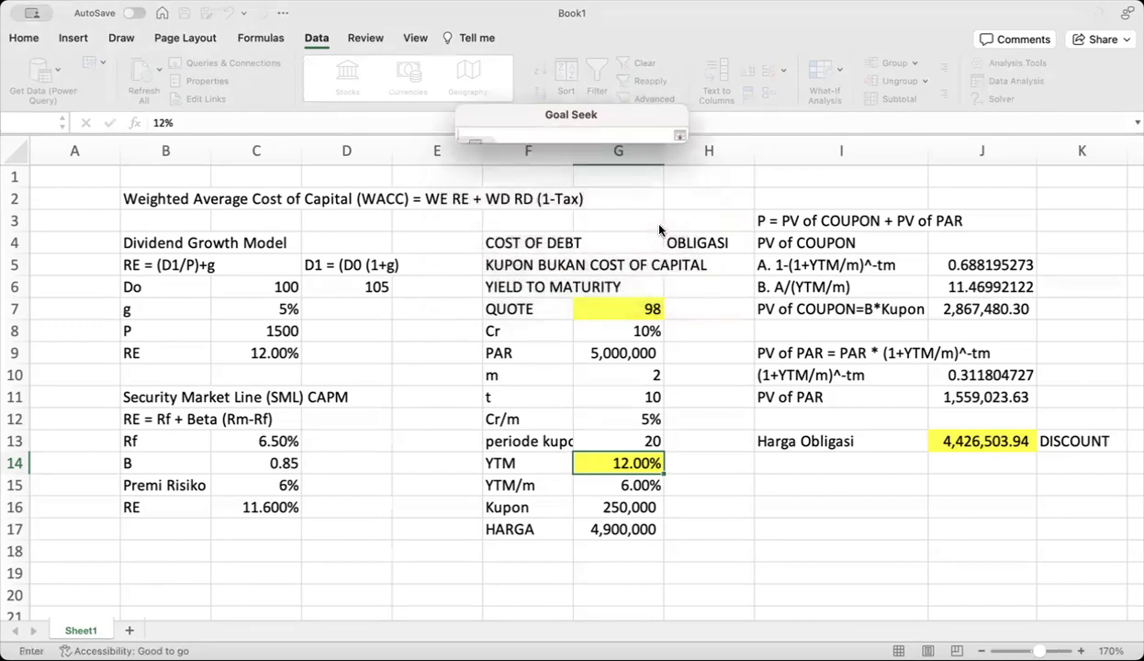
click(620, 463)
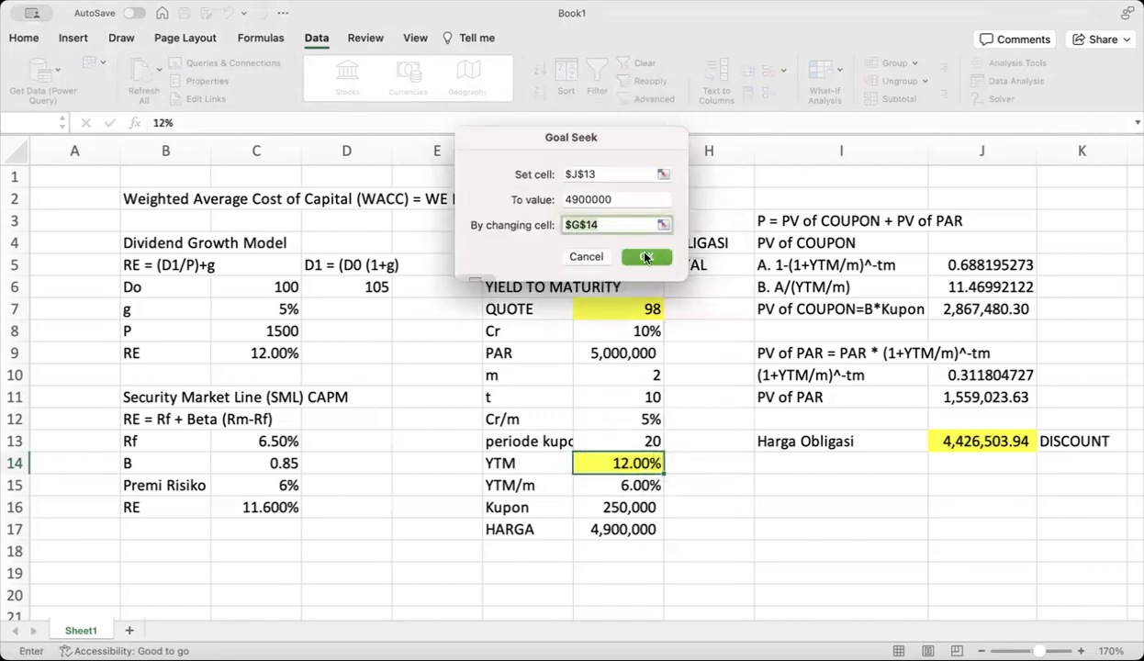
click(646, 257)
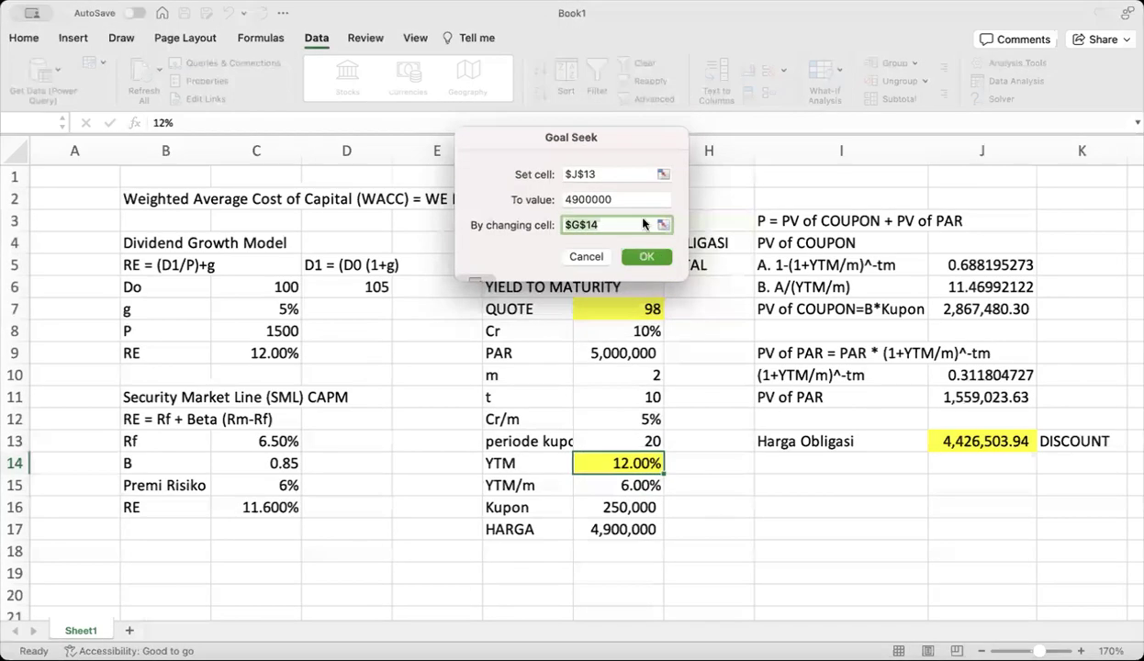
click(668, 176)
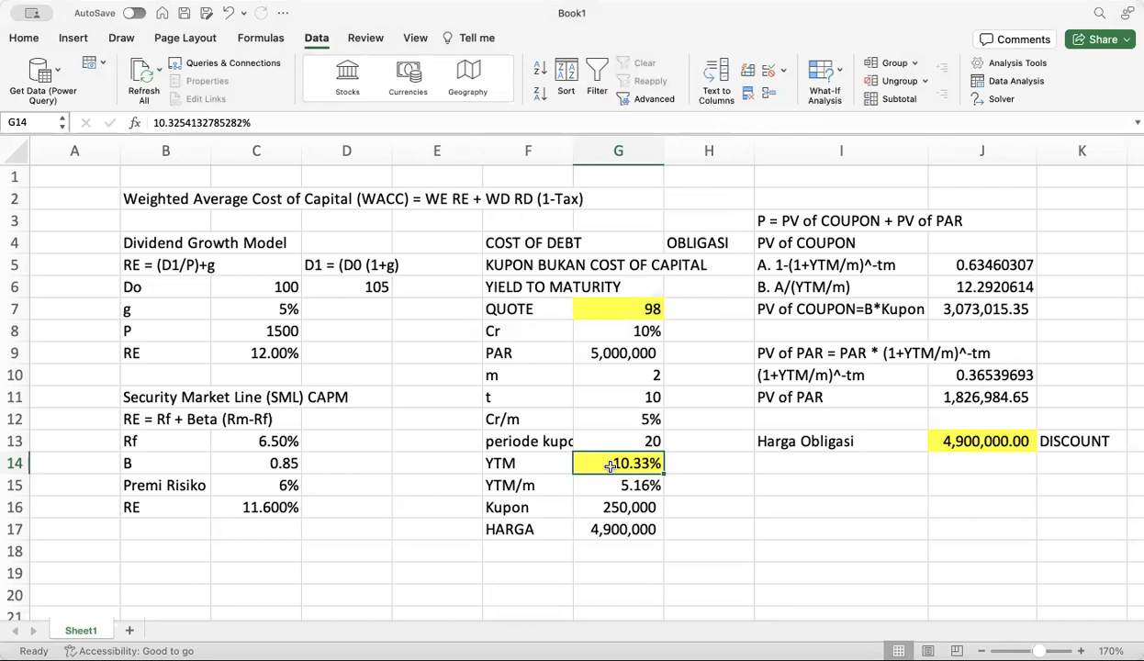
Change QUOTE in G7 to 103, raising HARGA to 5,150,000
click(622, 308)
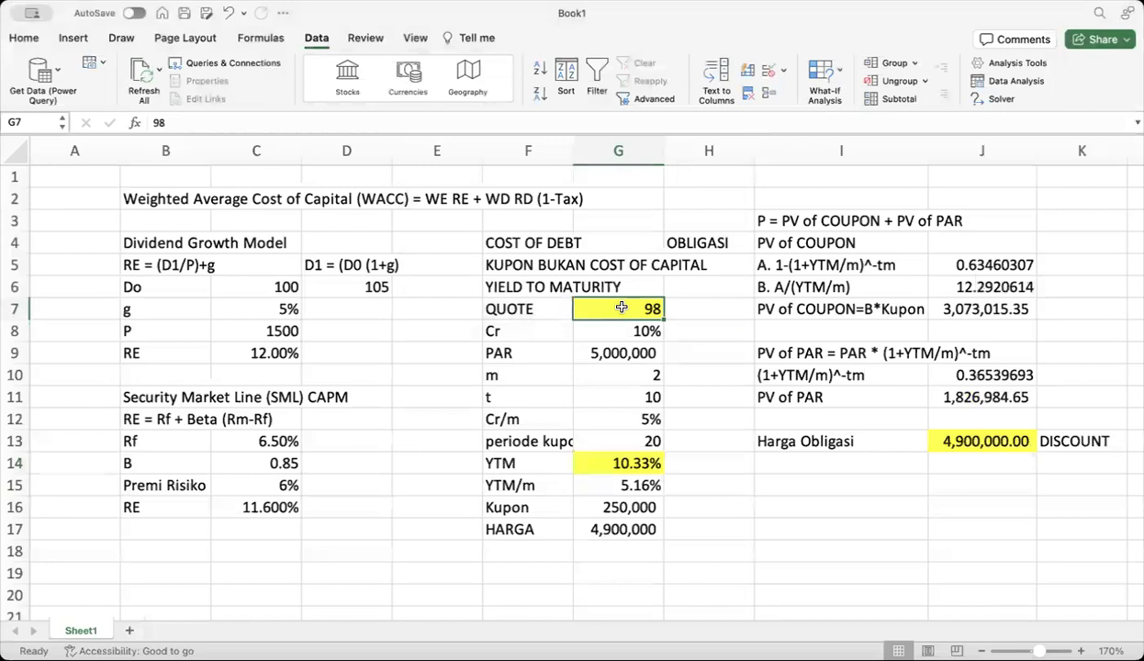
text(103)
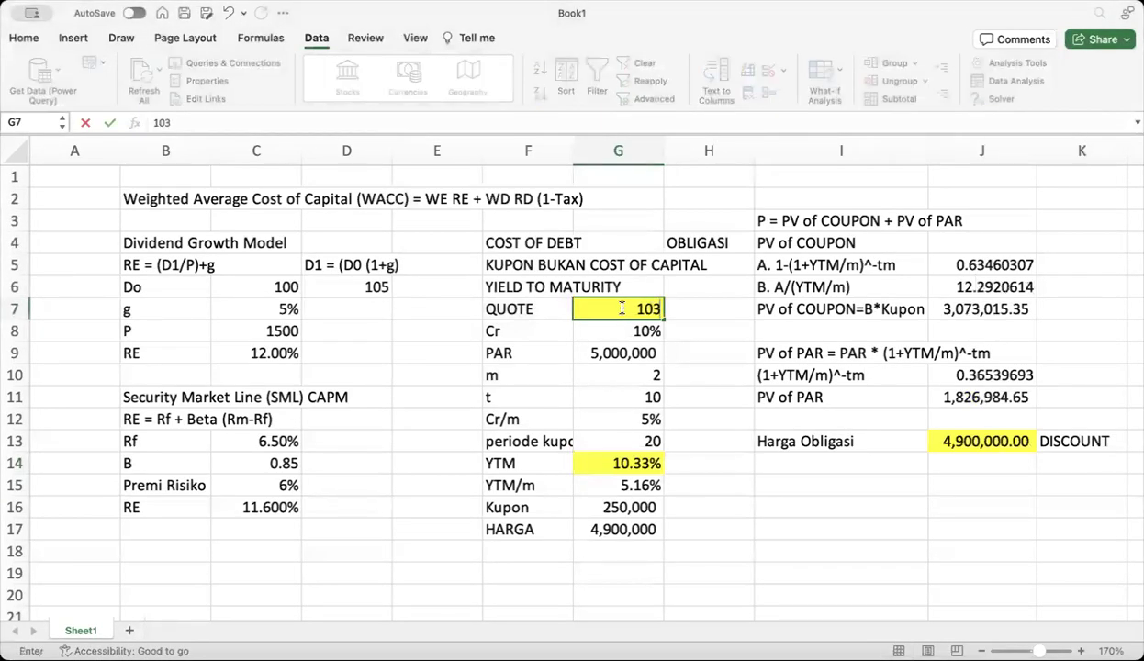
key(Return)
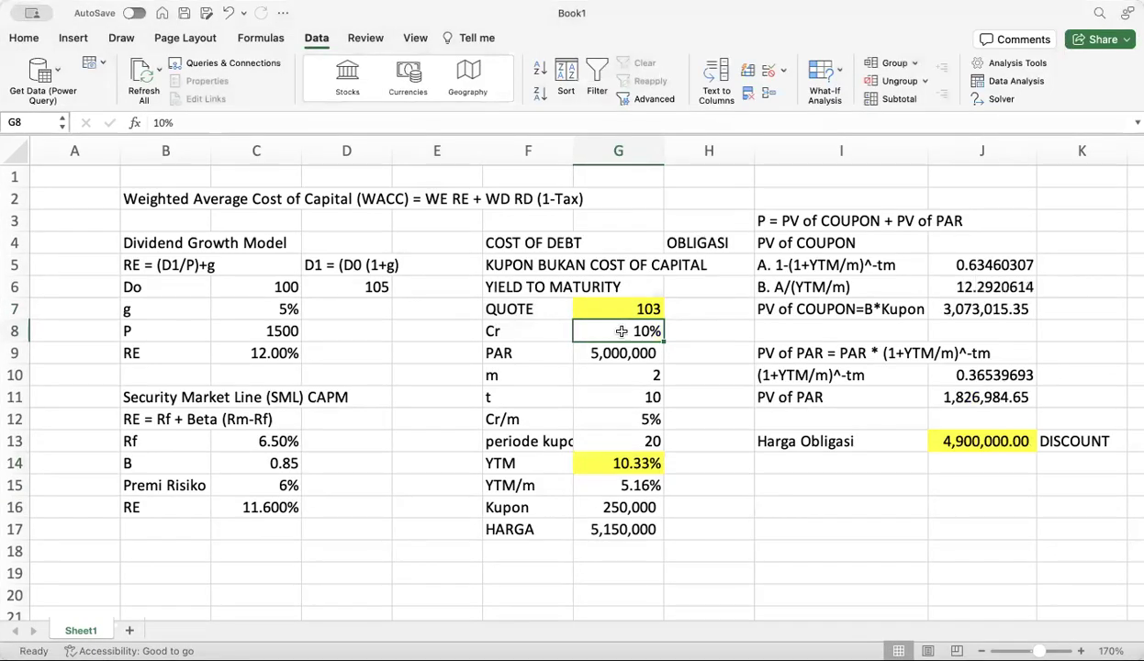
click(606, 532)
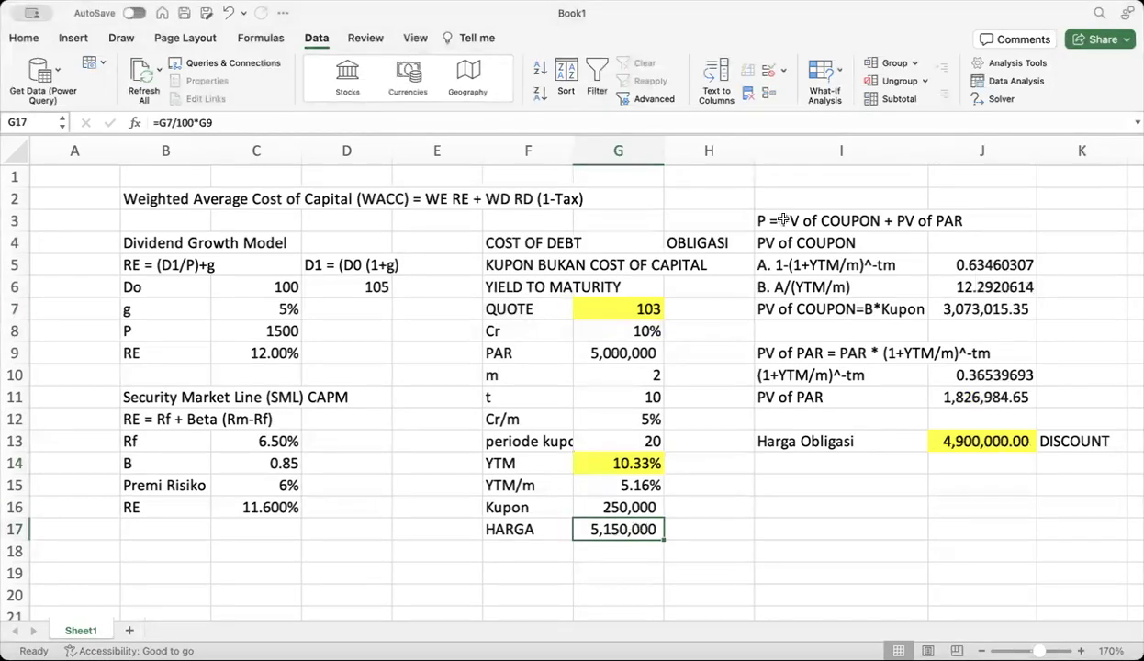
Goal Seek J13 to 5,150,000 by changing YTM G14, giving 9.53% and PREMIUM
click(824, 81)
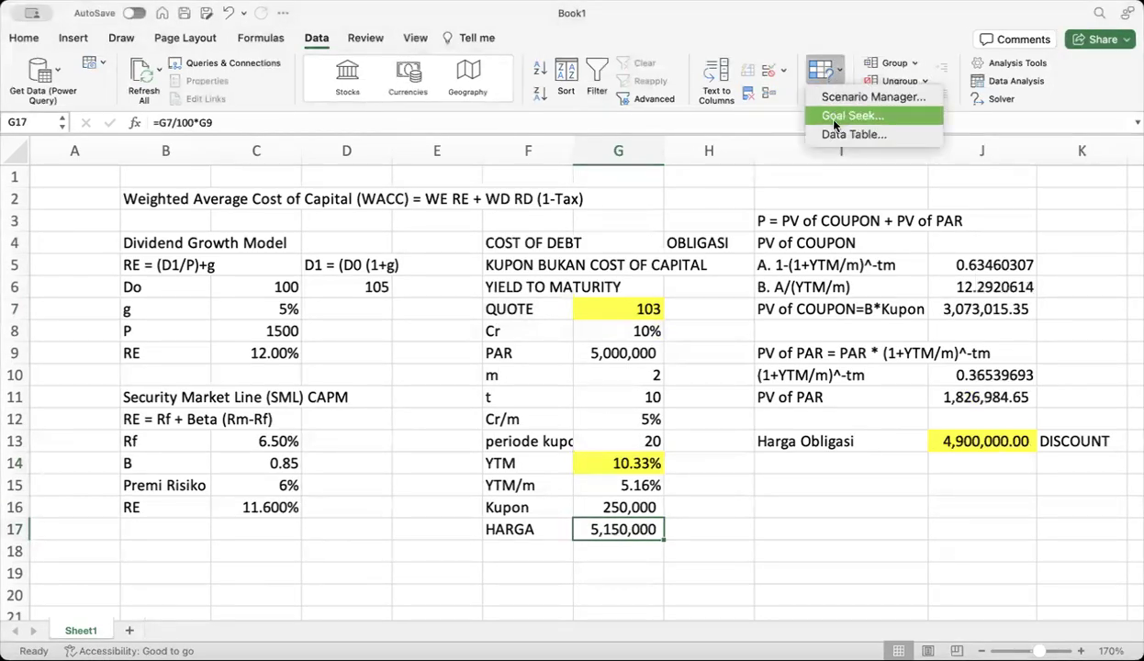
click(837, 115)
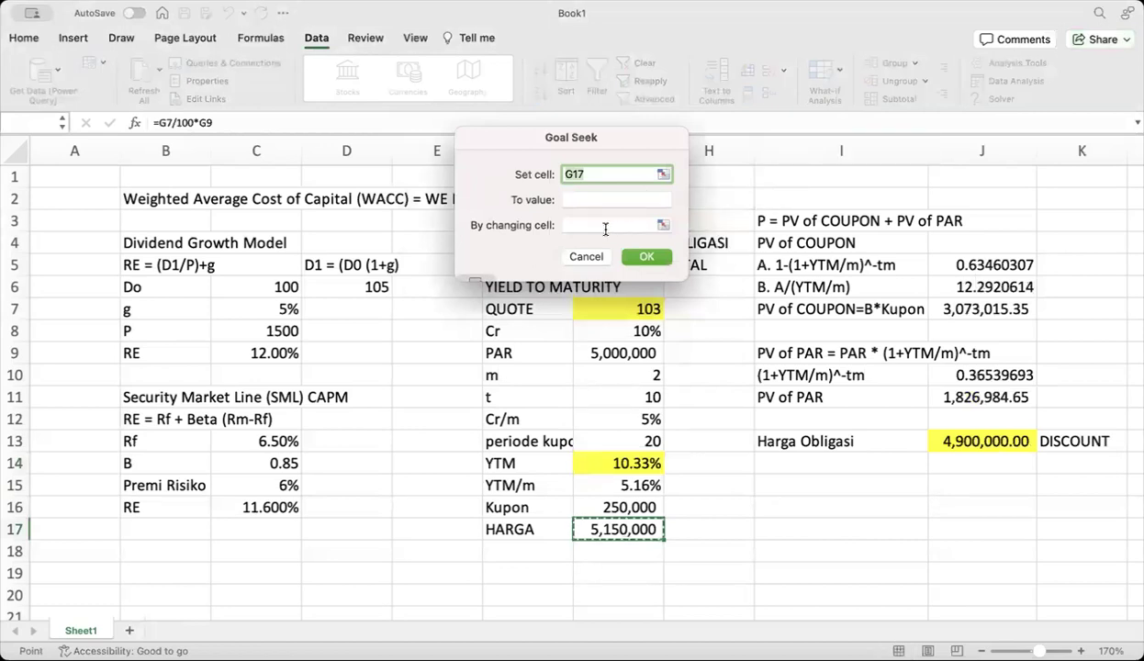
click(666, 177)
click(1001, 442)
key(Return)
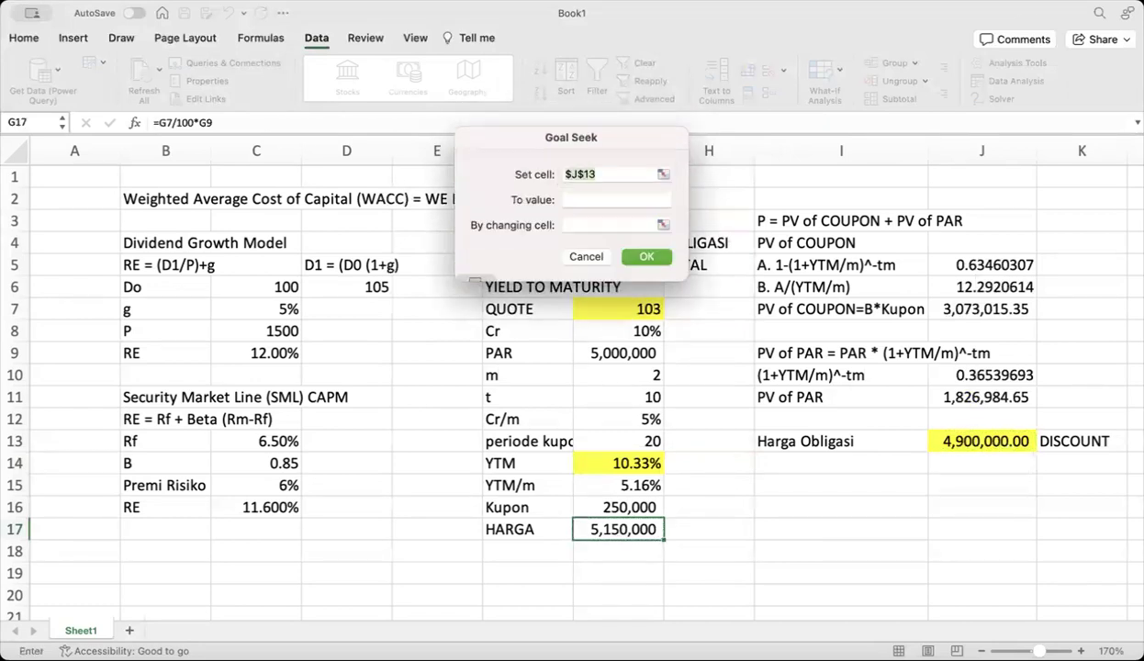
click(578, 198)
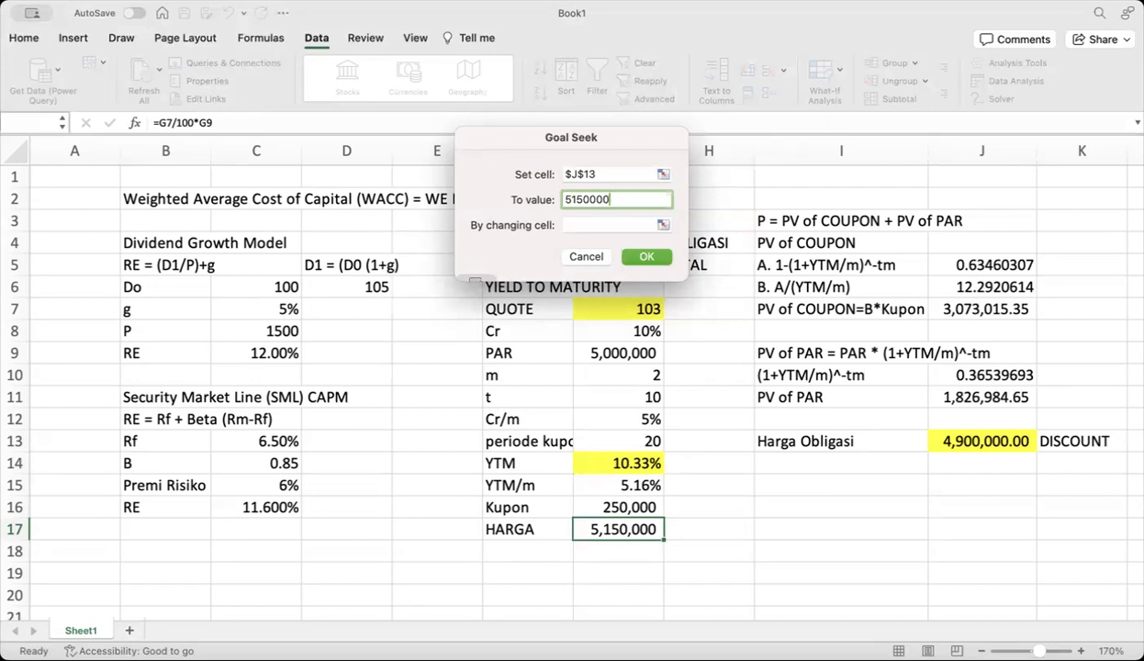
click(663, 224)
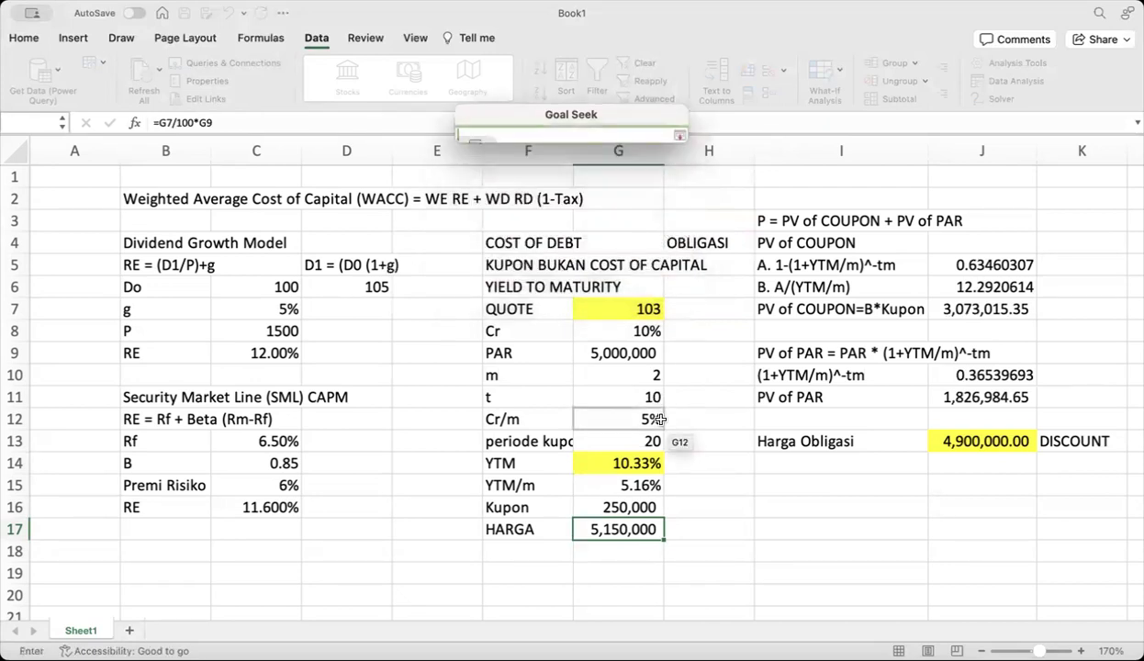
click(652, 465)
key(Return)
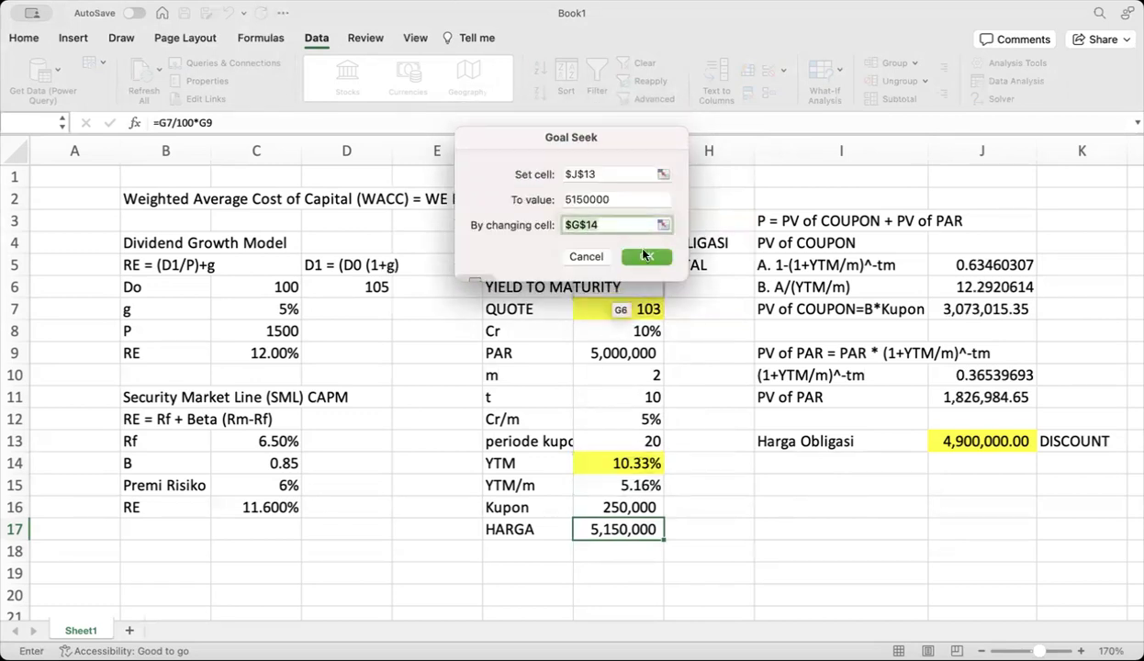
click(647, 257)
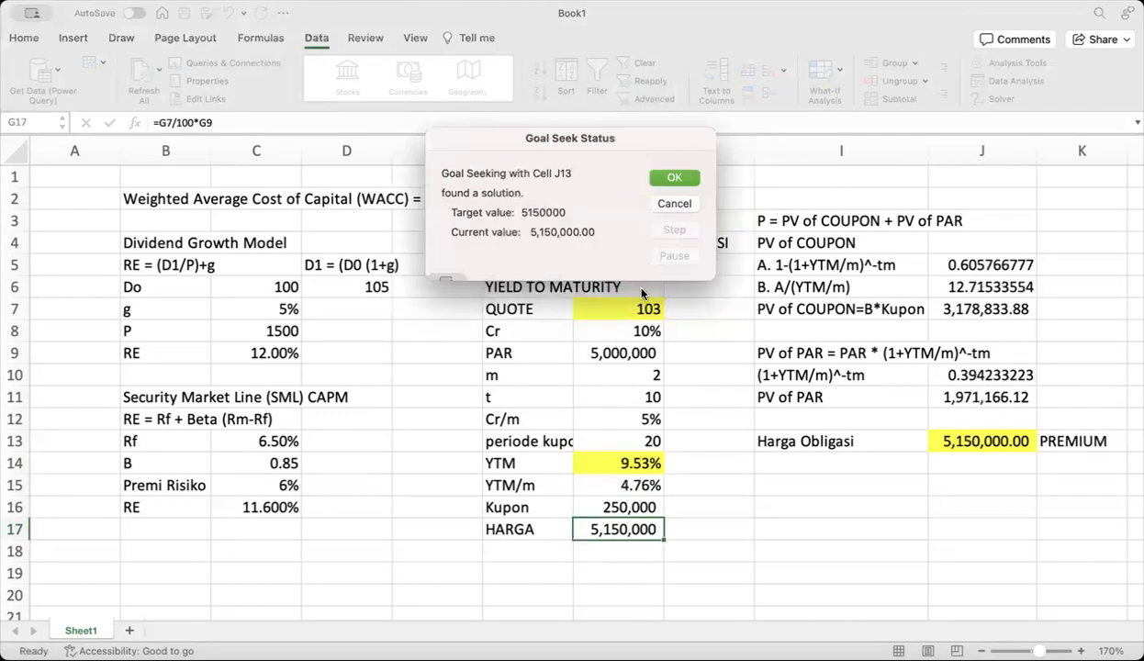
click(672, 178)
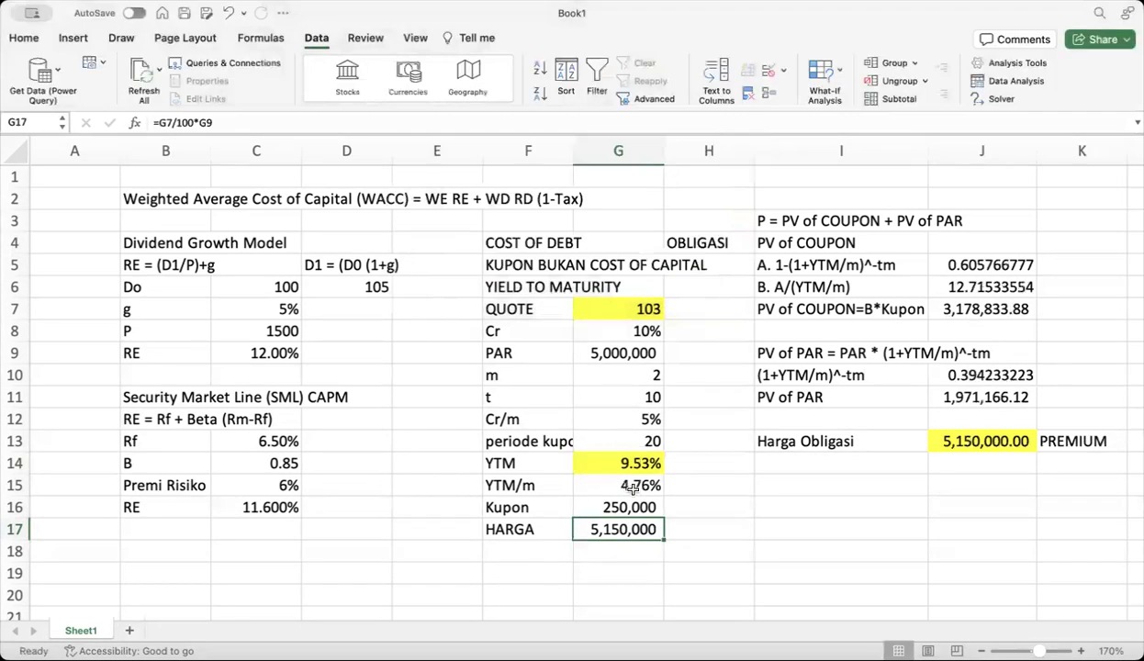
Fill the RE row B16:C16 (11.600%) with yellow
click(516, 569)
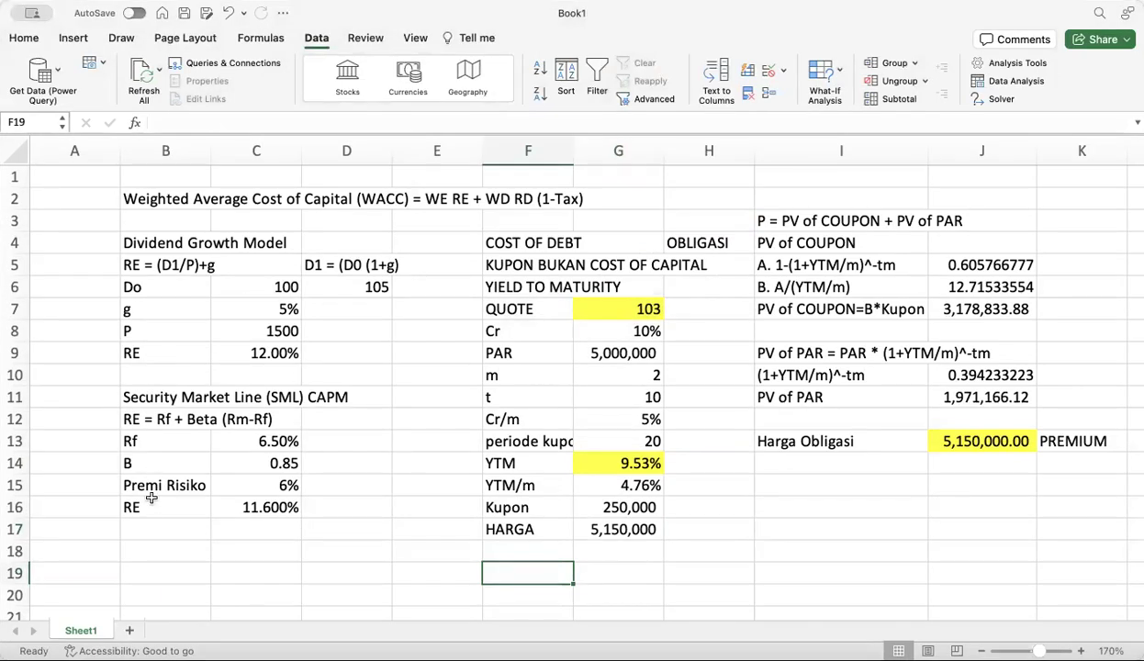
drag(154, 506, 266, 507)
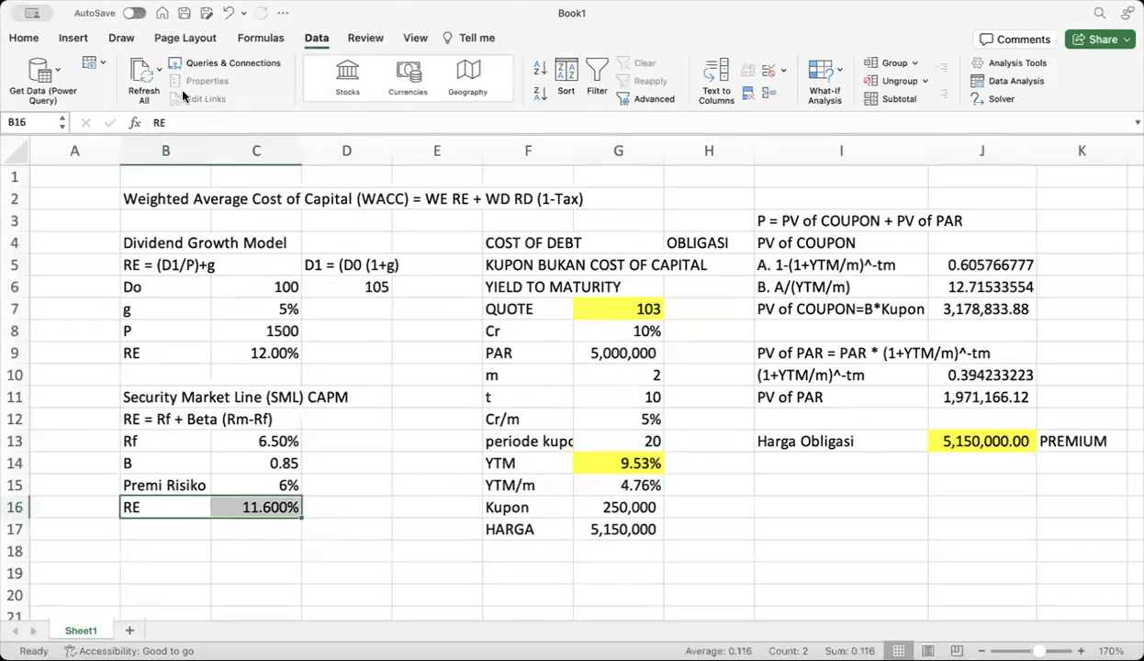
click(23, 37)
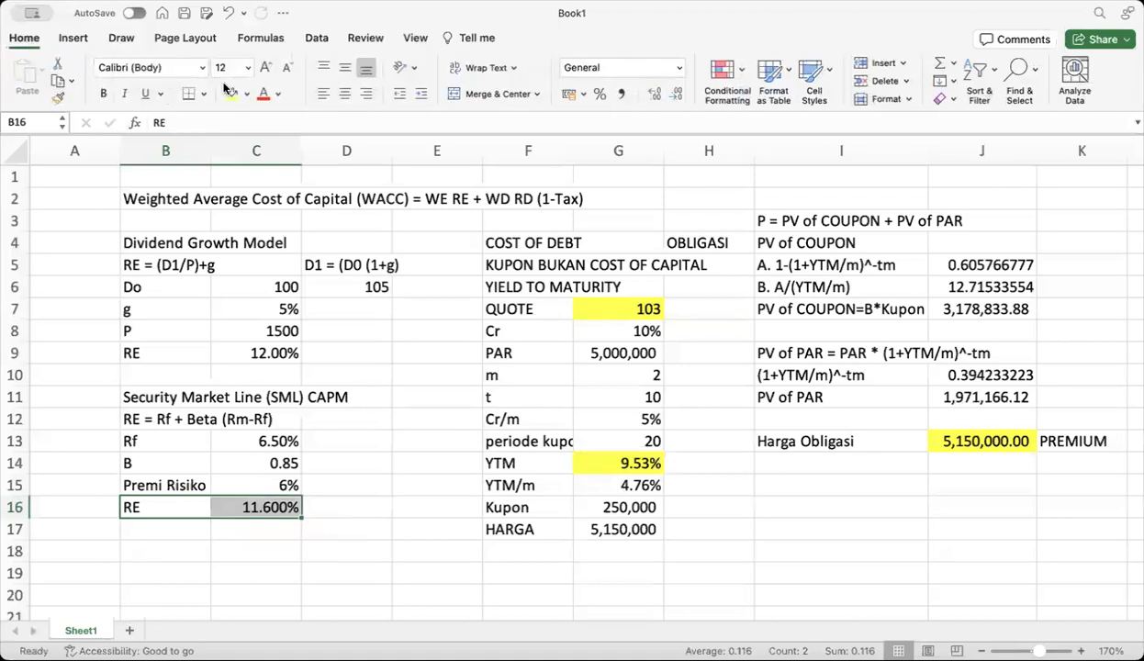
click(233, 95)
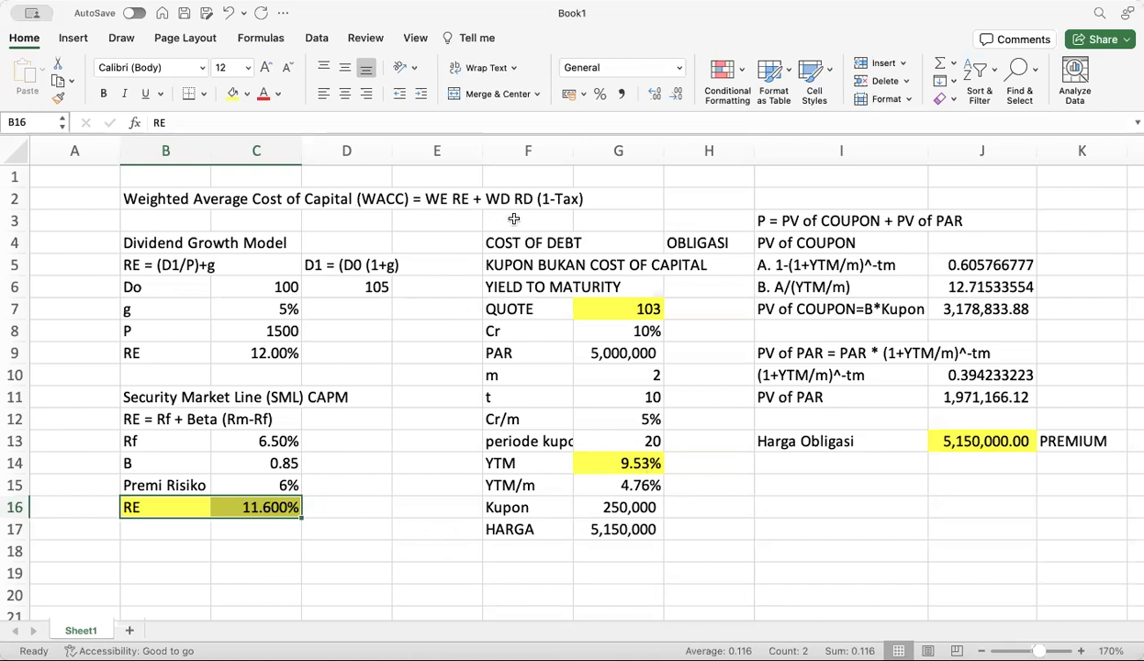
Enter the label Ekuitas in I15 with 100000000 in J15
click(788, 487)
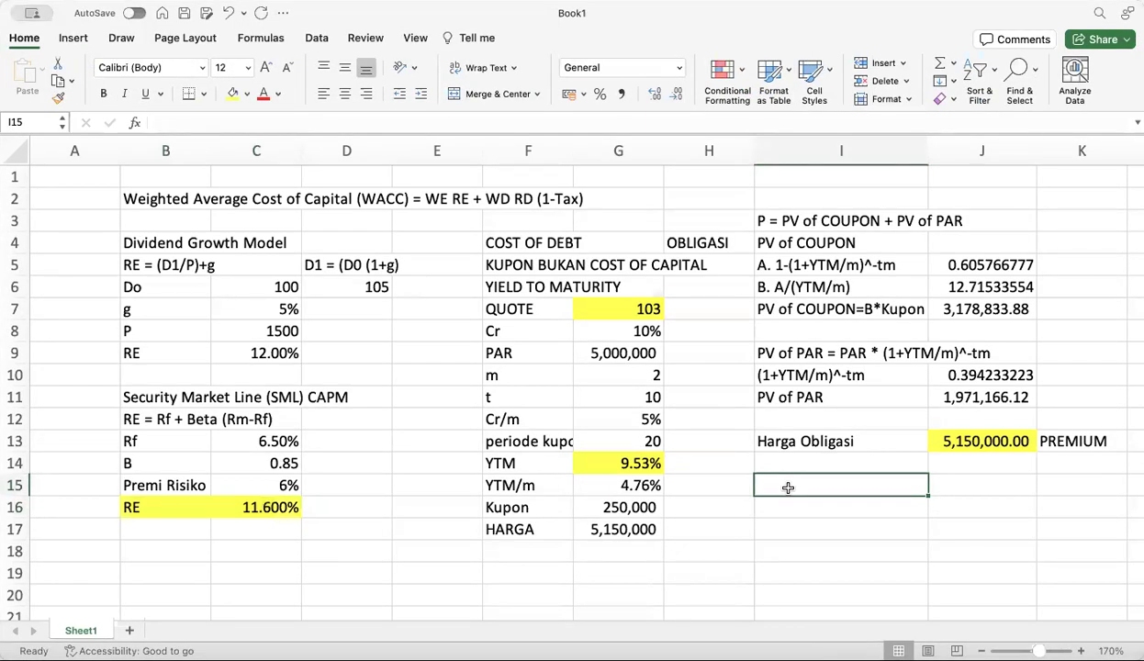
text(Eku)
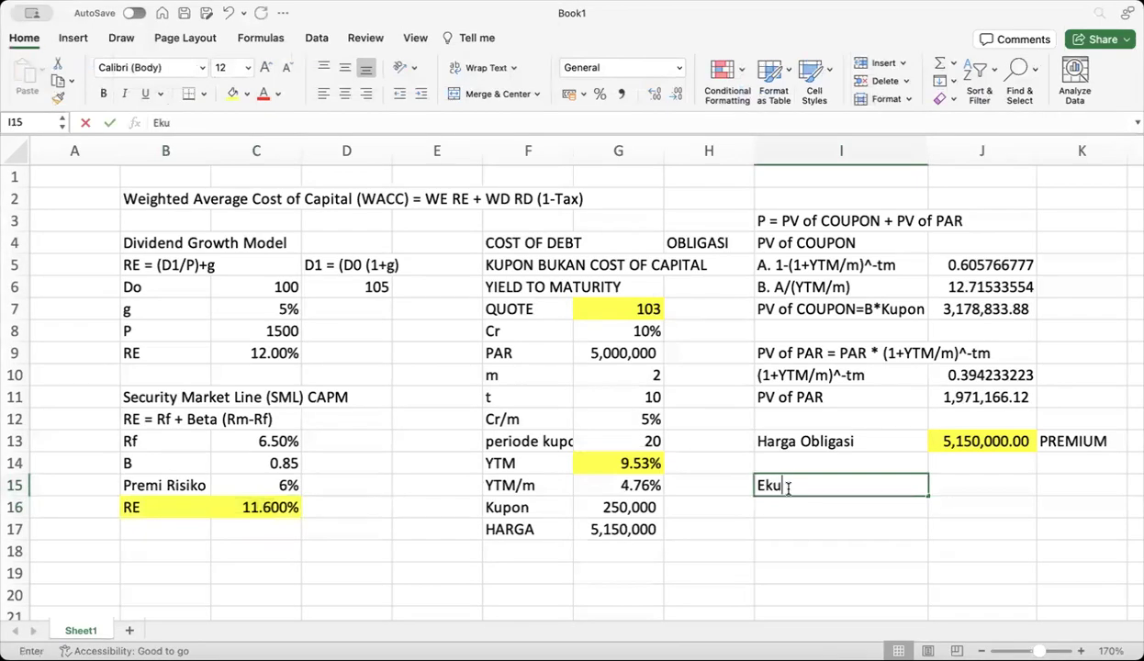
text(itas)
click(955, 485)
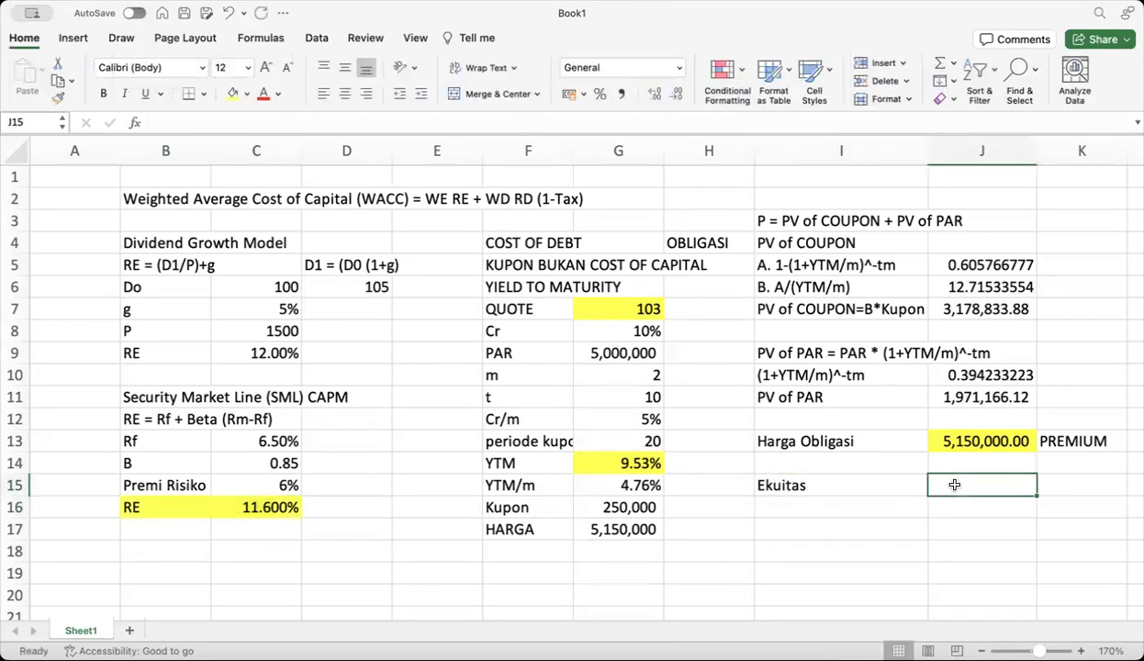
text(100)
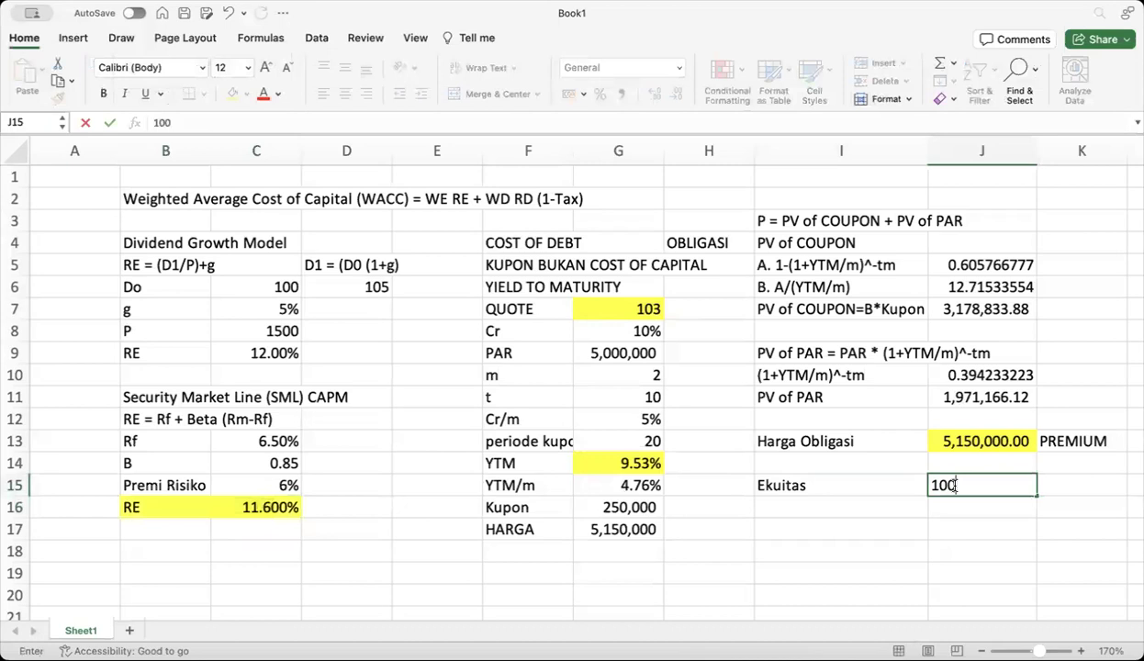
text(000000)
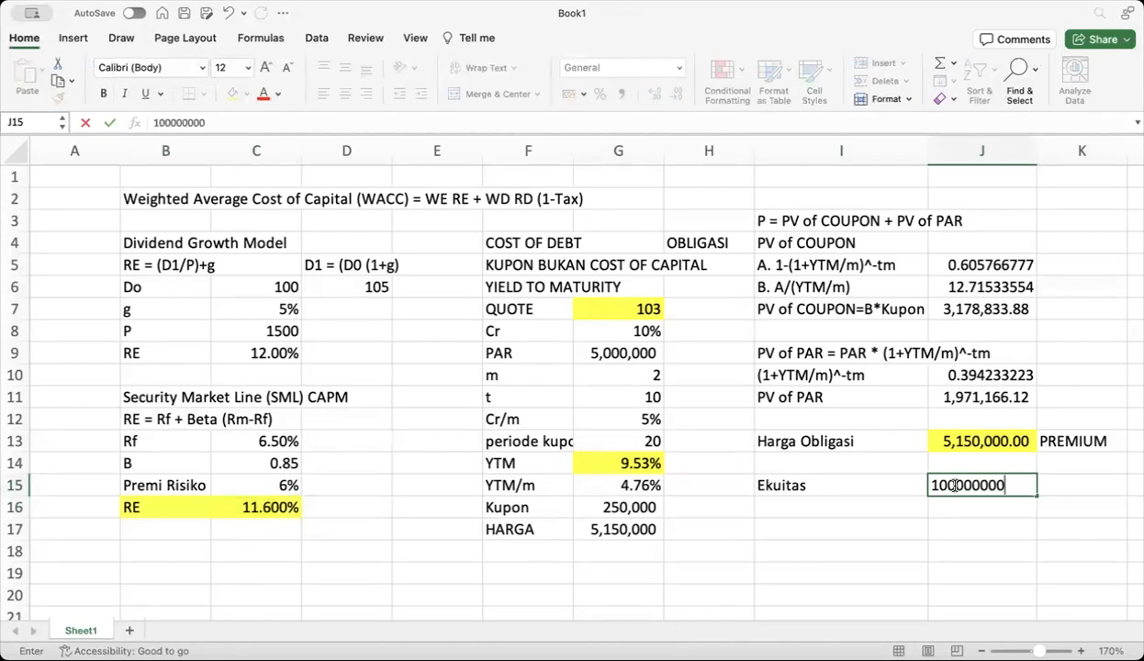
key(Return)
Apply Comma Style to J15 and change the equity amount to 400,000,000
click(955, 487)
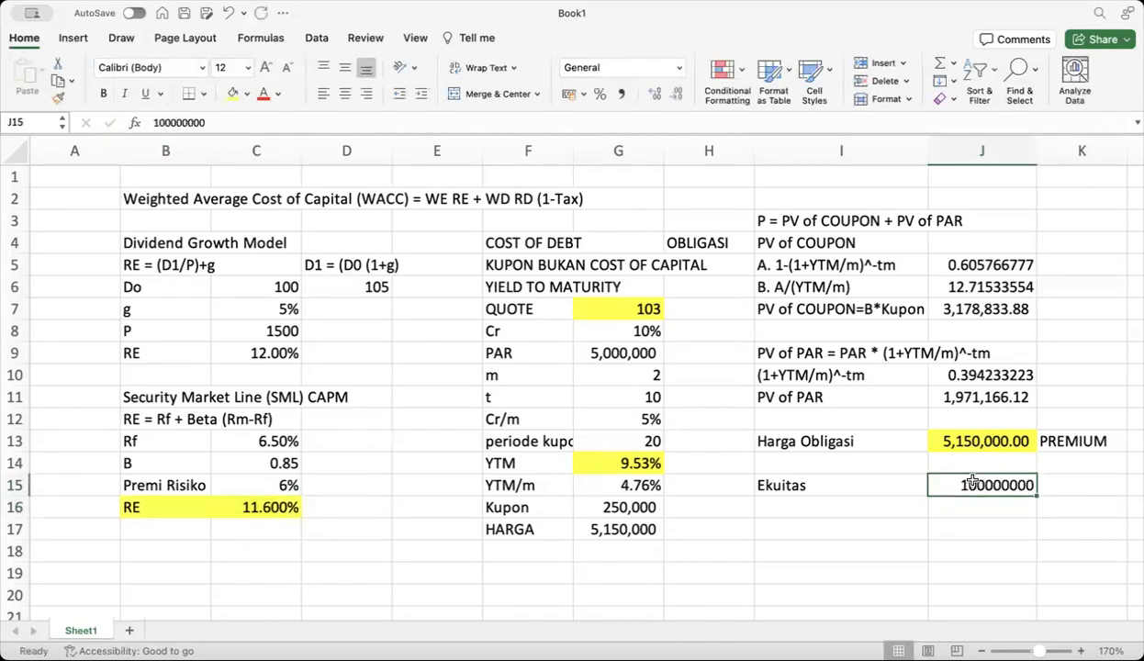
click(623, 97)
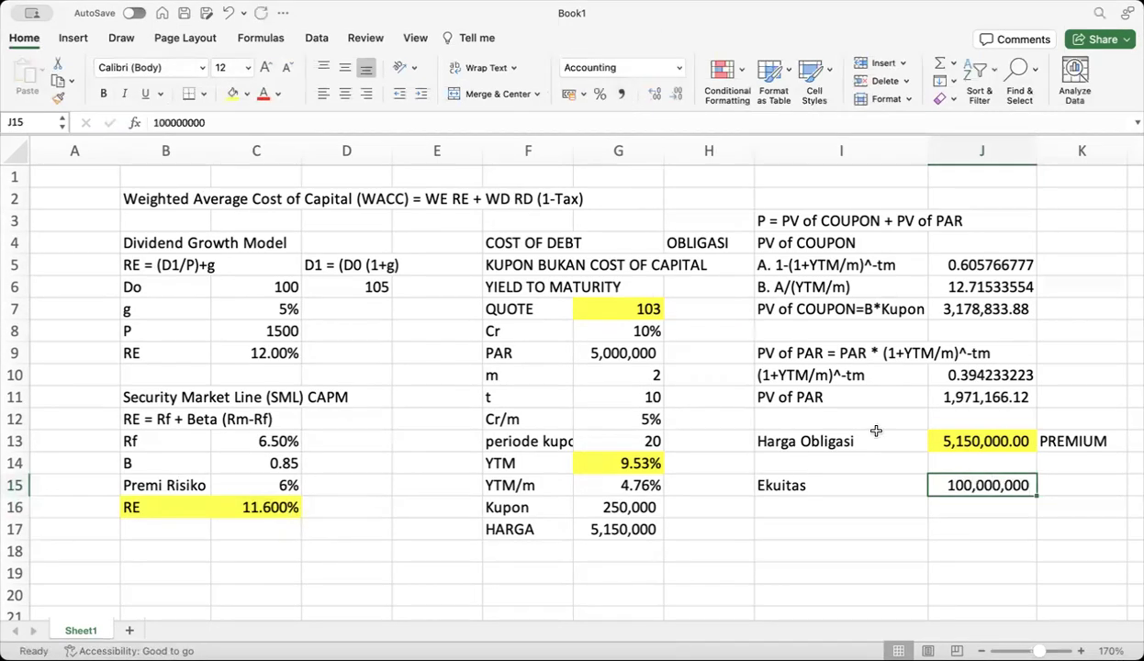
click(157, 122)
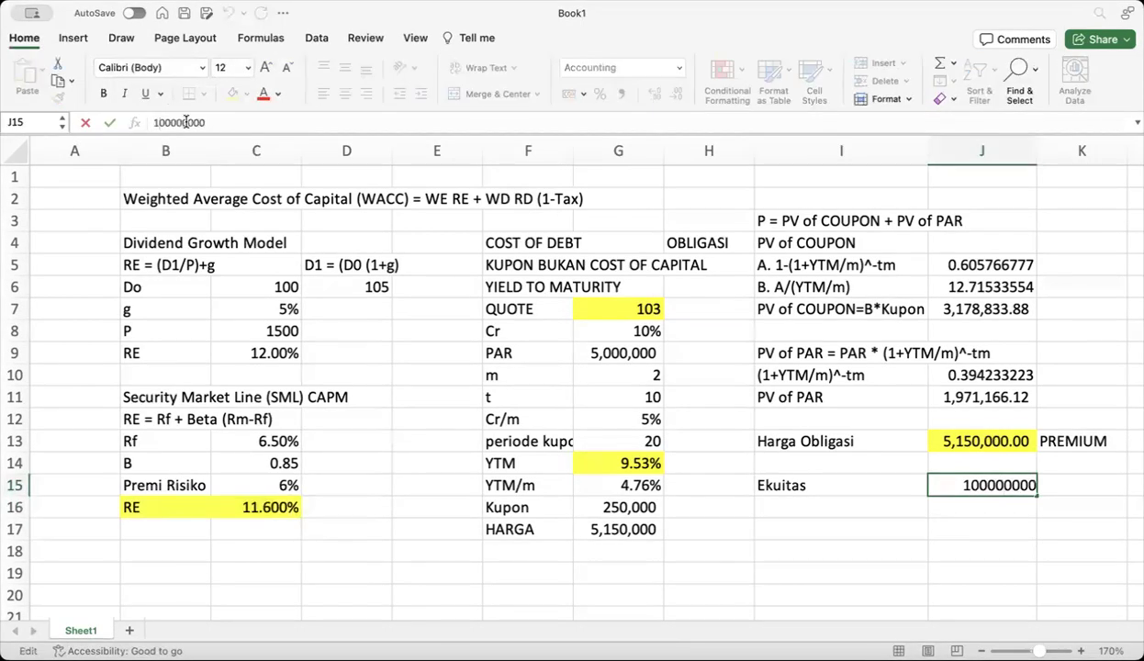
key(BackSpace)
text(4)
key(Return)
Label I16 as Obligasi and enter a bond amount in J16
click(790, 506)
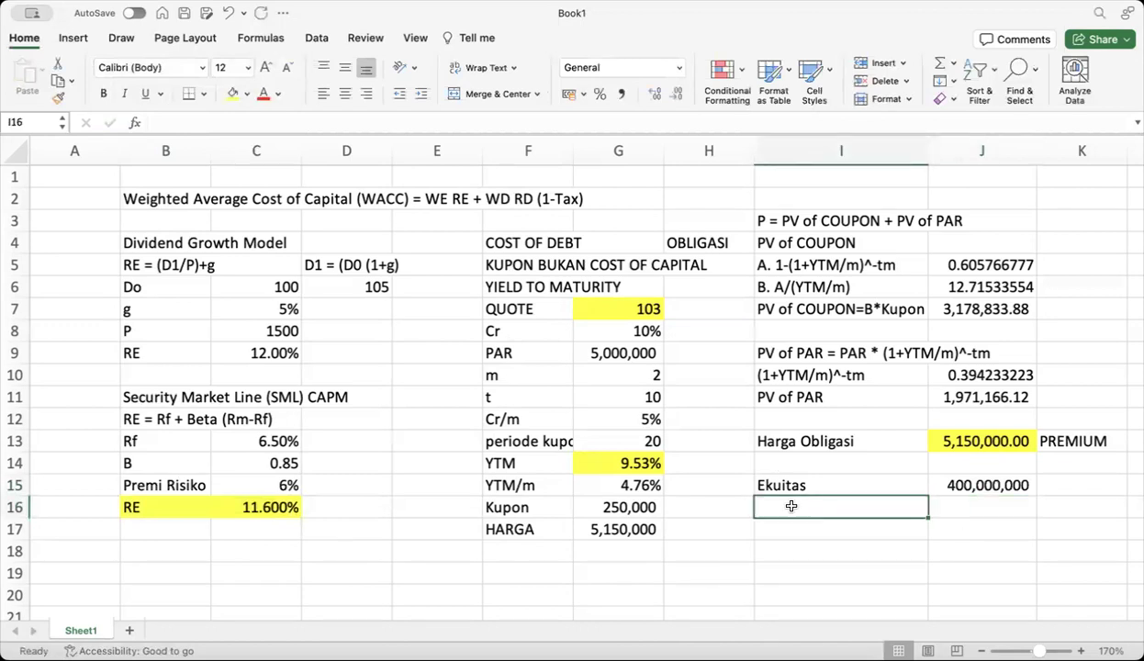
text(Hutang)
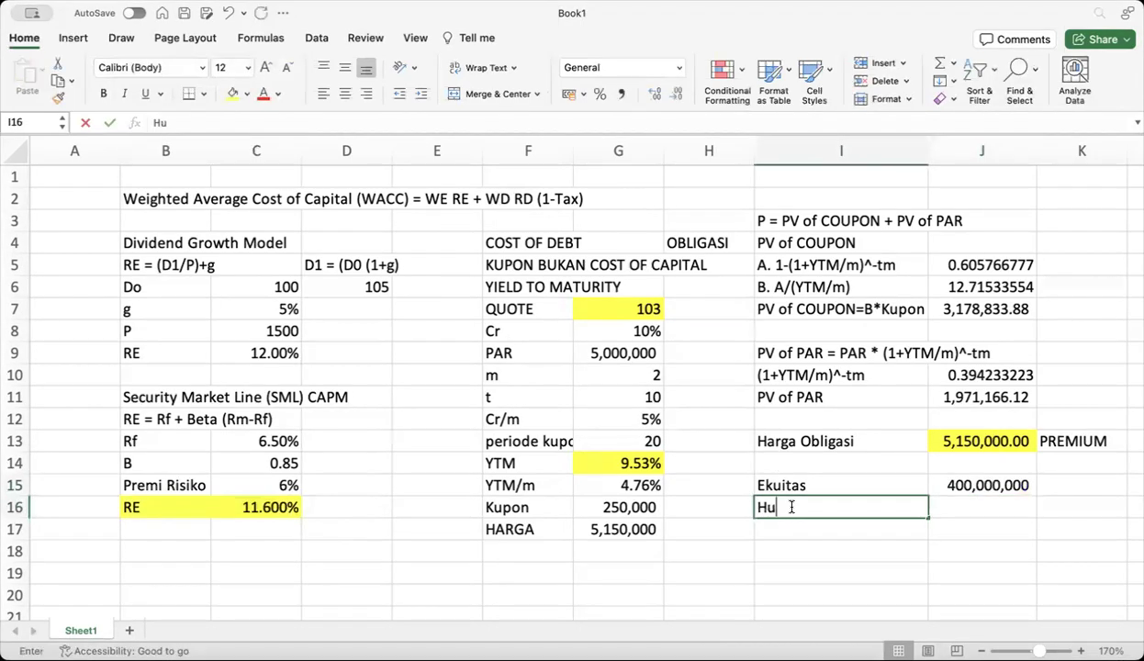
key(BackSpace)
key(BackSpace)
key(BackSpace)
key(BackSpace)
key(BackSpace)
key(BackSpace)
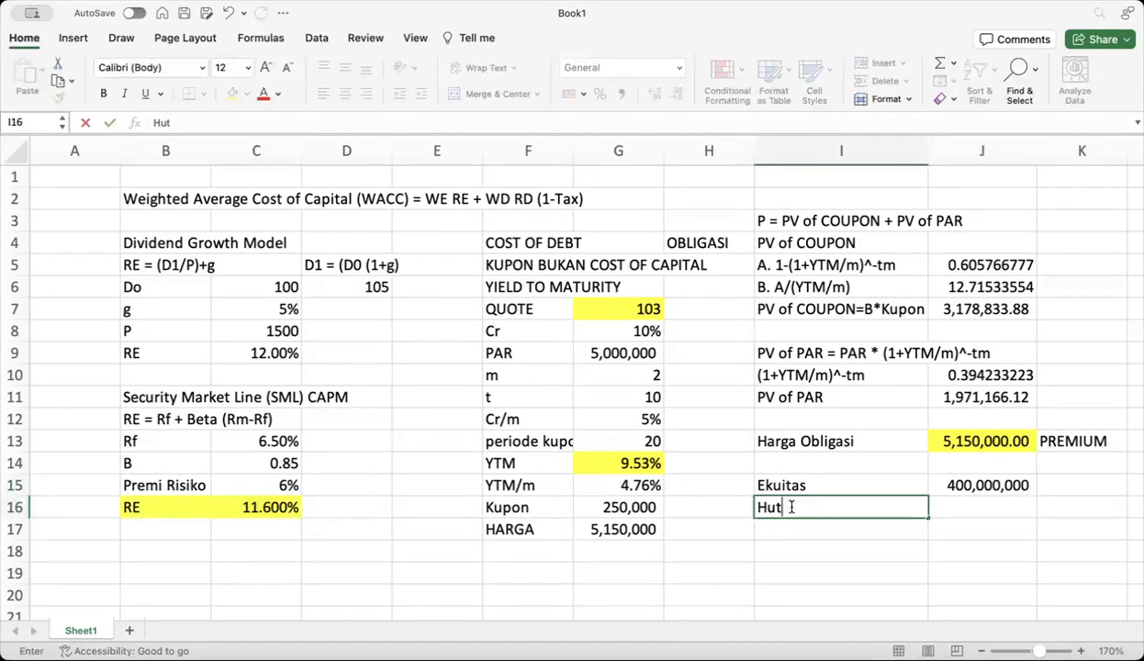
text(Obligasi)
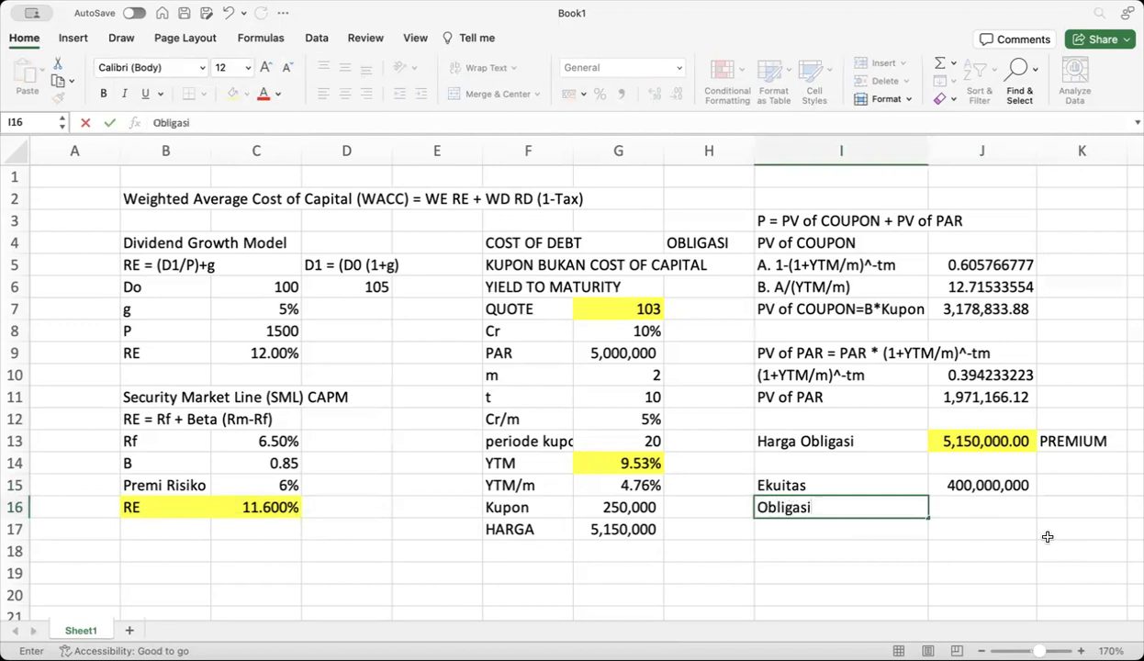
click(964, 507)
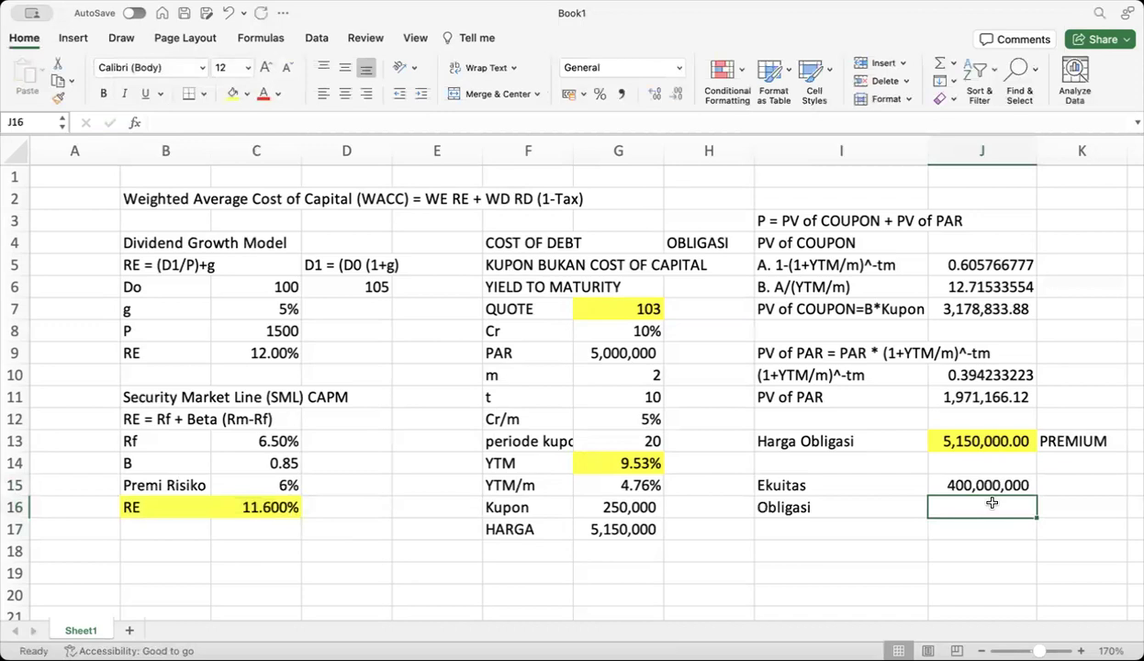
text(200000000000)
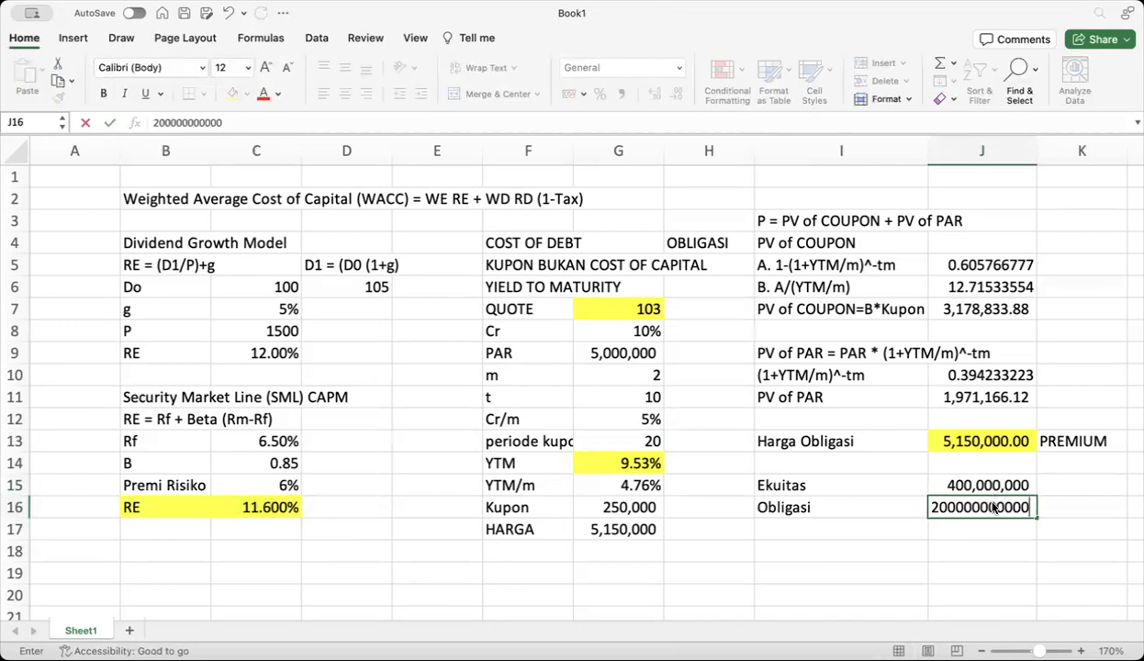
key(Return)
click(1010, 485)
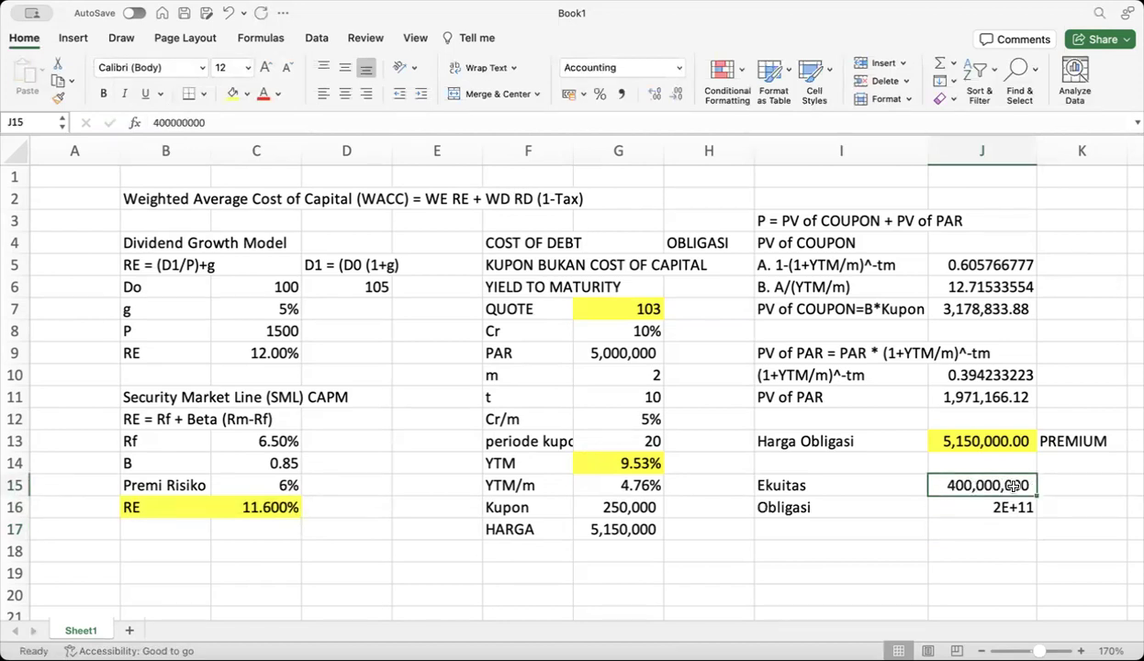
text(00)
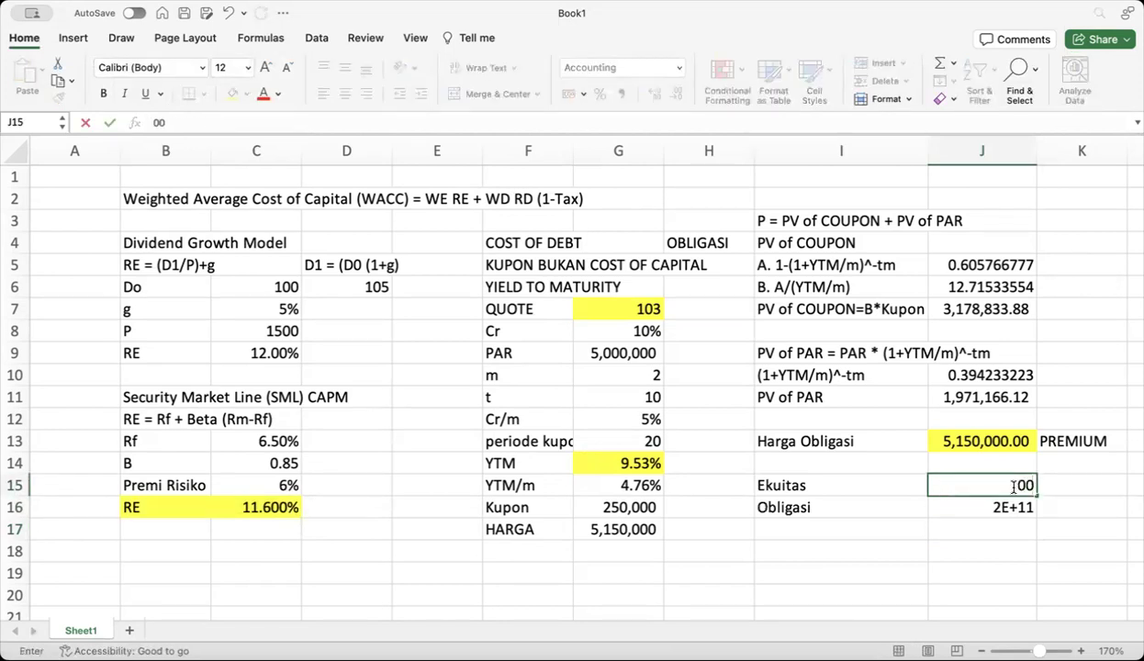
key(BackSpace)
text(400000)
key(BackSpace)
key(BackSpace)
key(BackSpace)
key(BackSpace)
text(00000000)
key(Return)
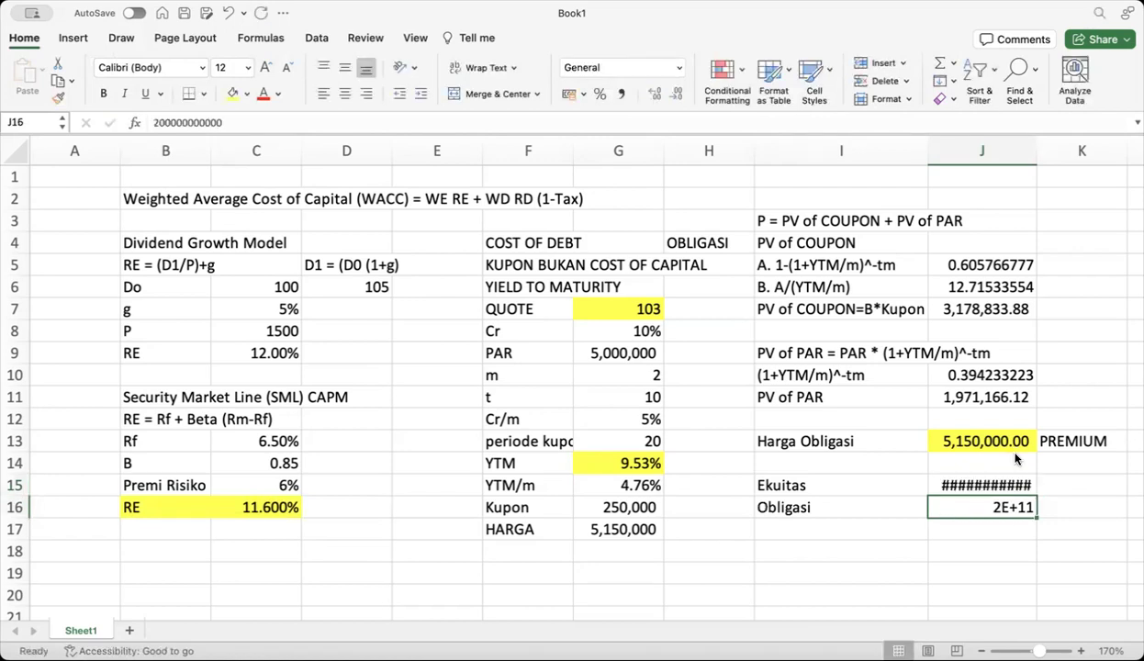
drag(1036, 160, 1051, 160)
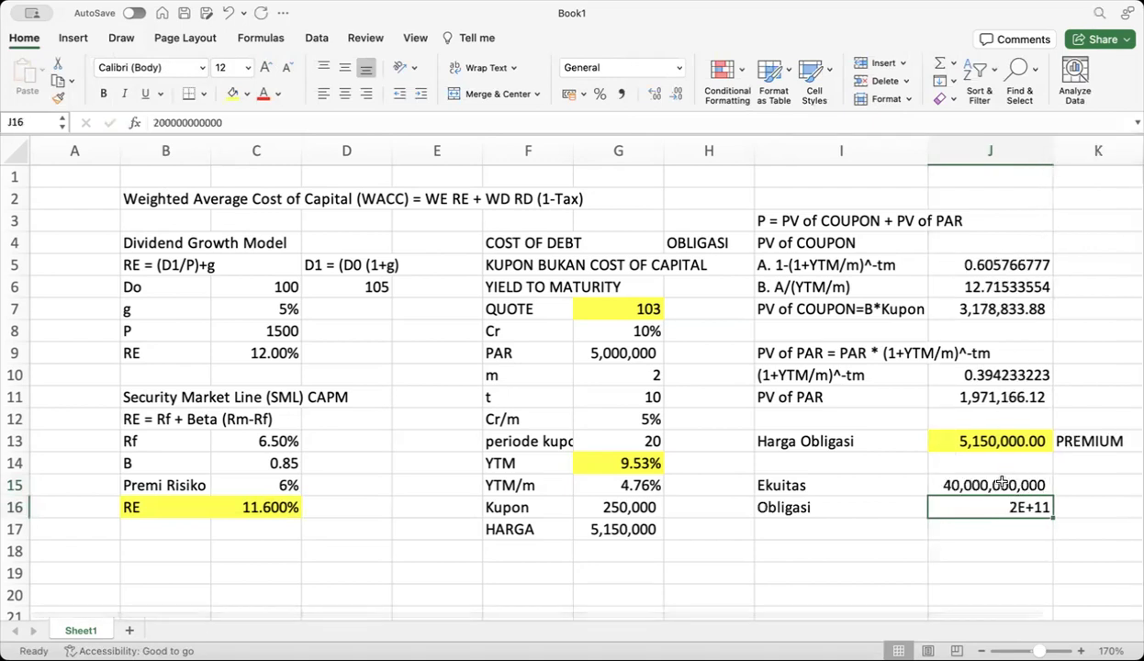
text(200)
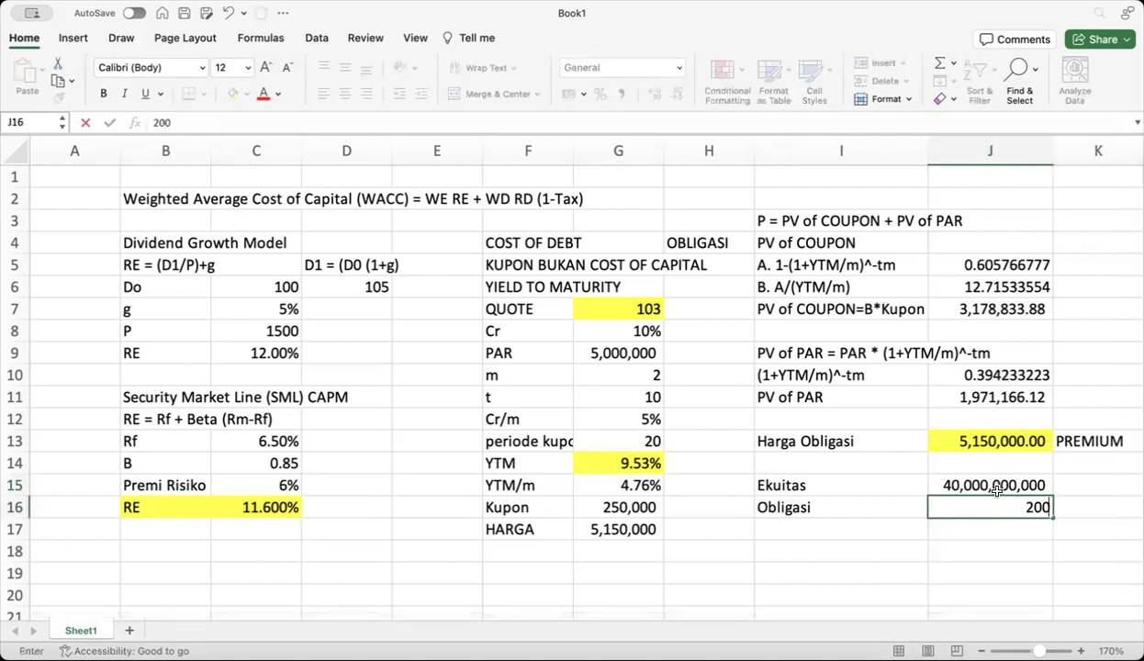
text(00000000)
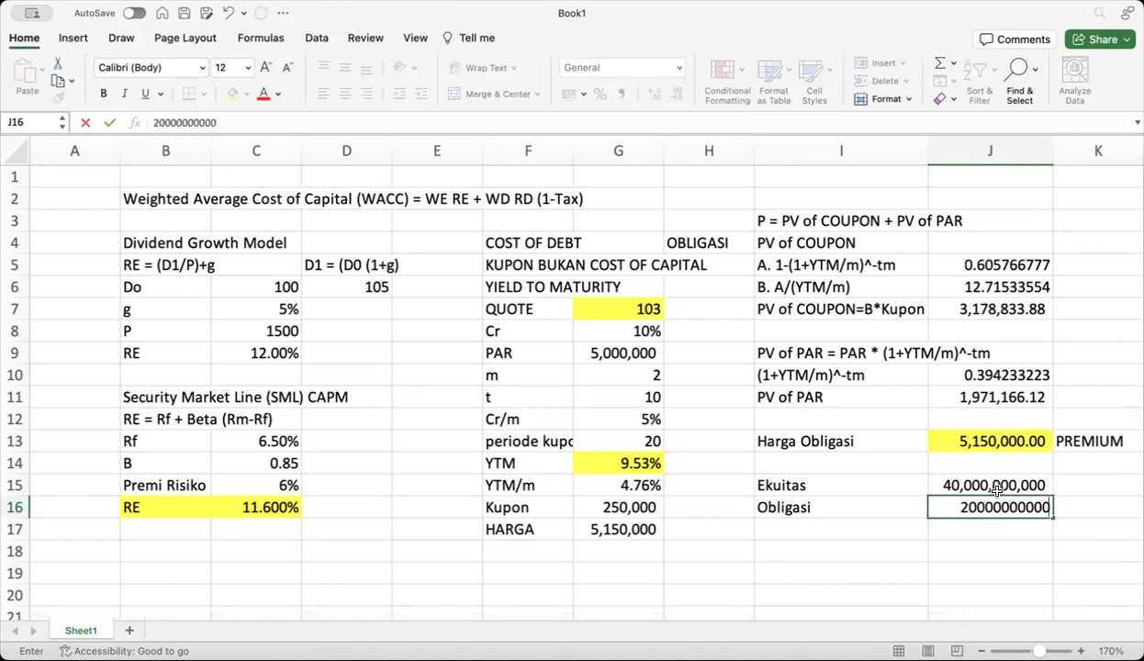
key(Return)
click(969, 477)
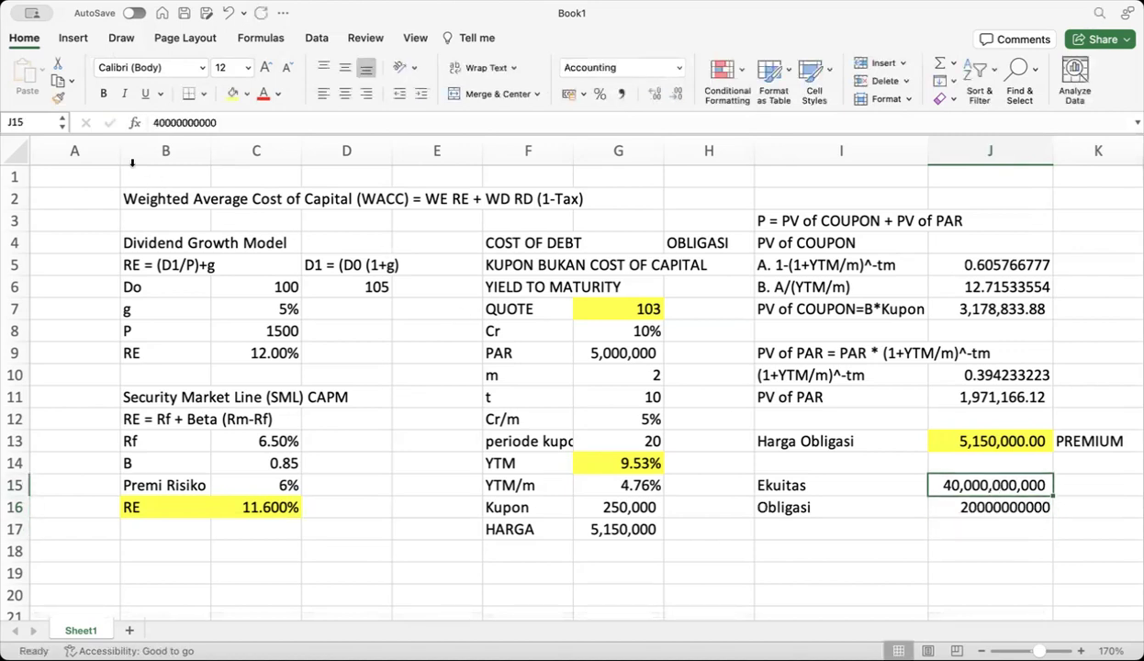
click(58, 96)
click(975, 506)
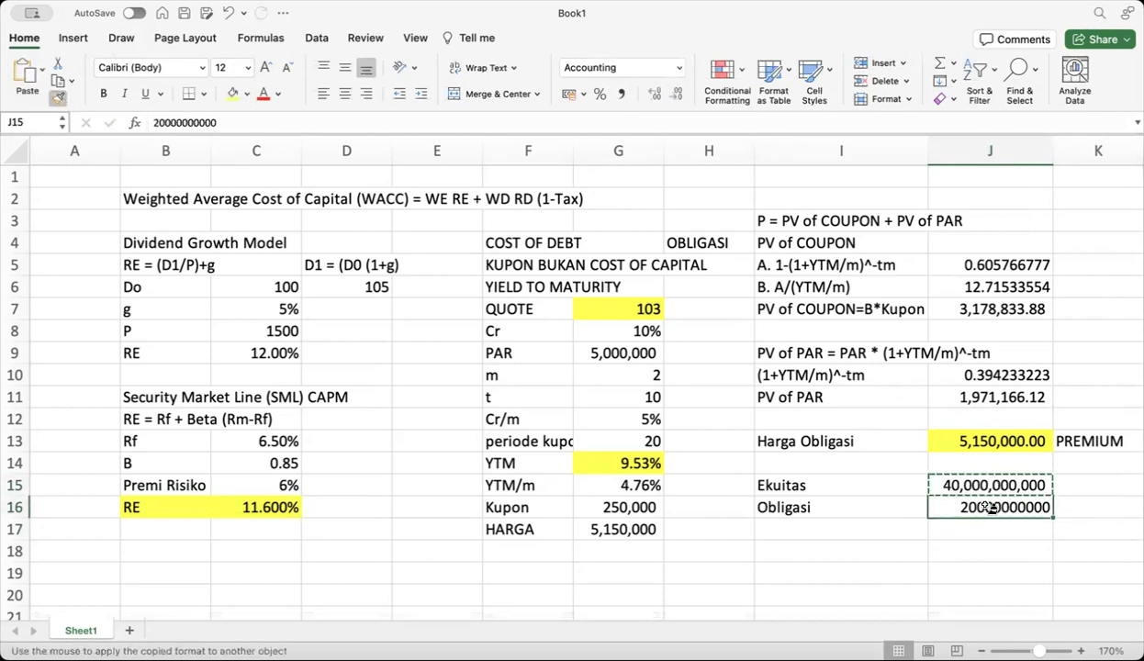
Label I17 as V and total it in J17 with =J15+J16 (60,000,000,000)
click(849, 527)
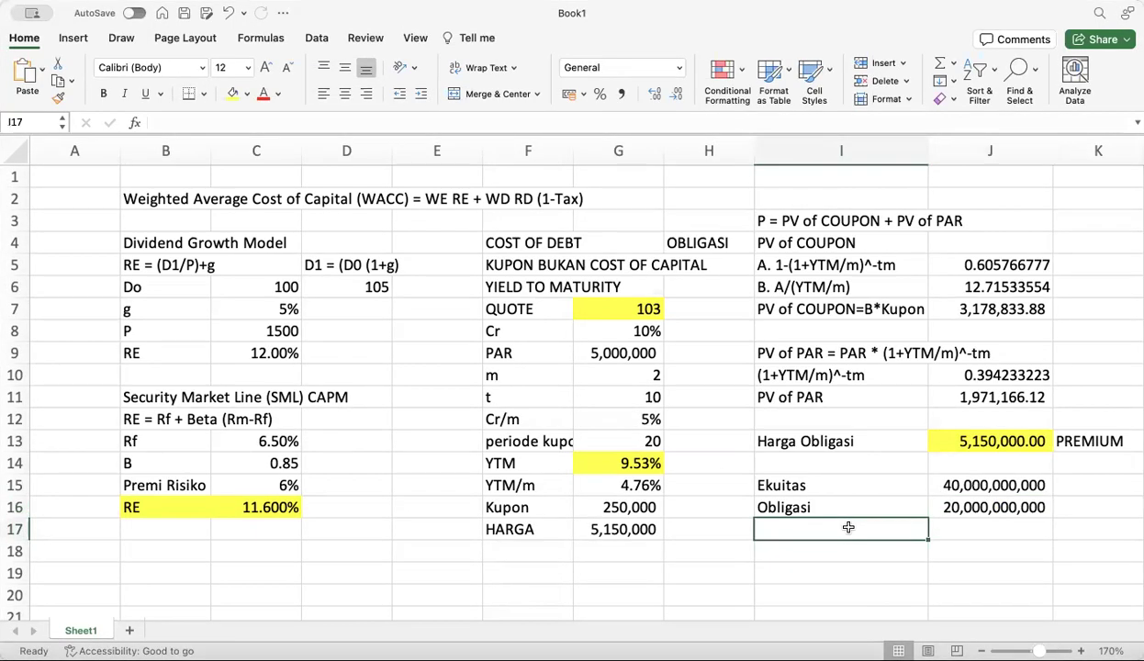
text(WE)
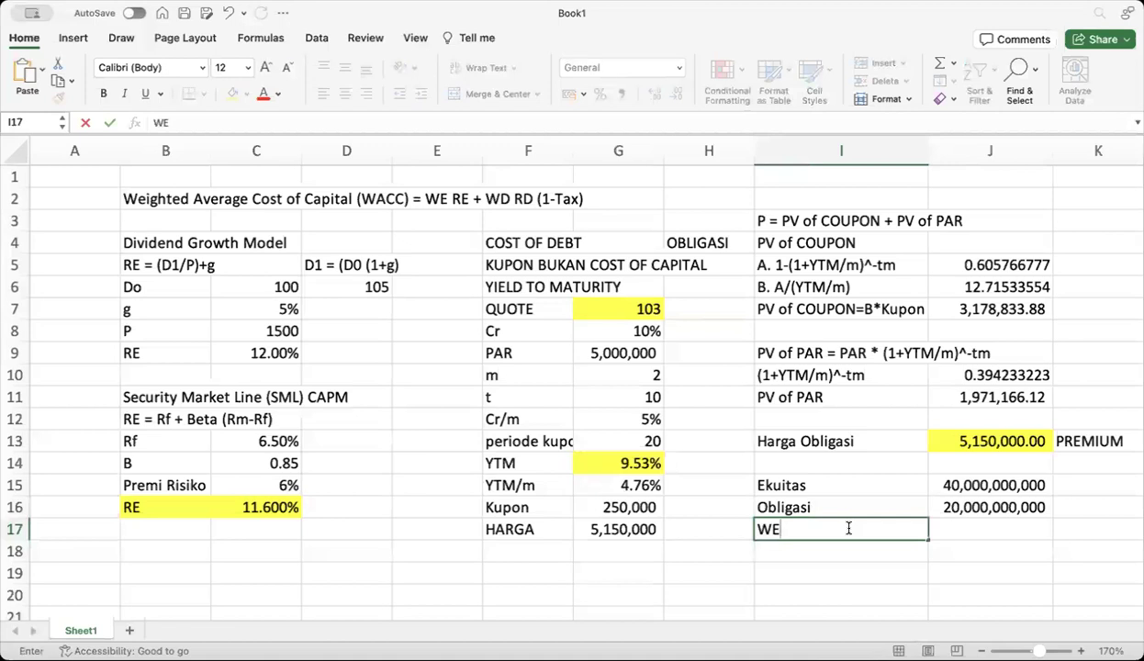
key(BackSpace)
key(BackSpace)
text(V)
click(981, 530)
text(=)
click(964, 485)
text(+)
click(955, 507)
key(Return)
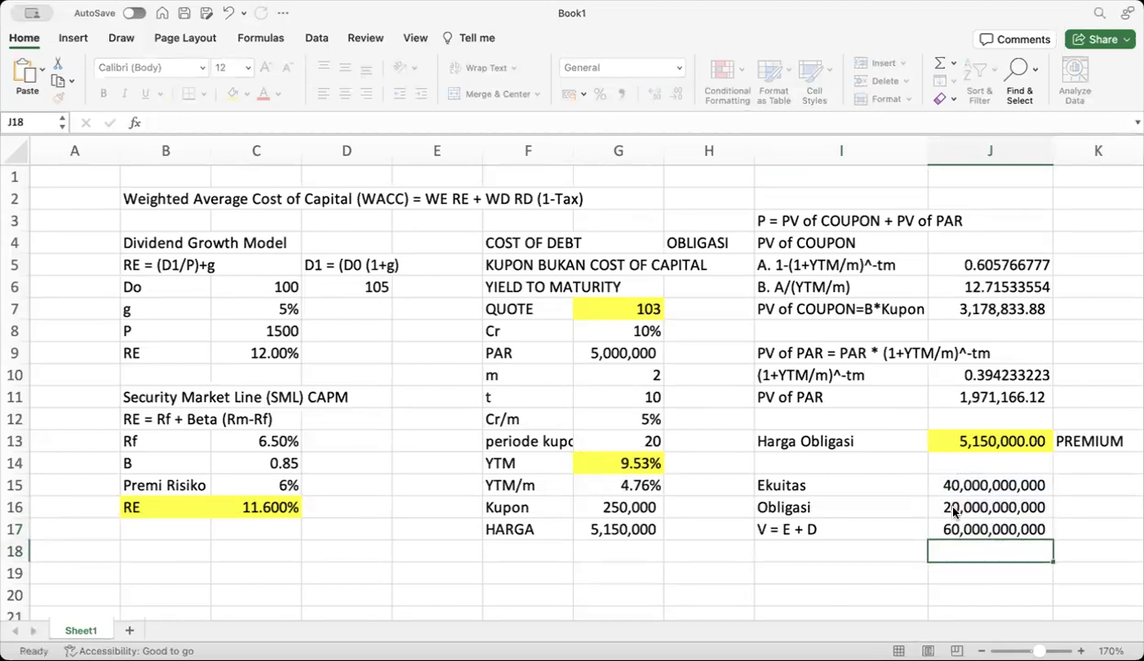
Add the WE weight as =J15/J17, giving 0.666666667
click(829, 553)
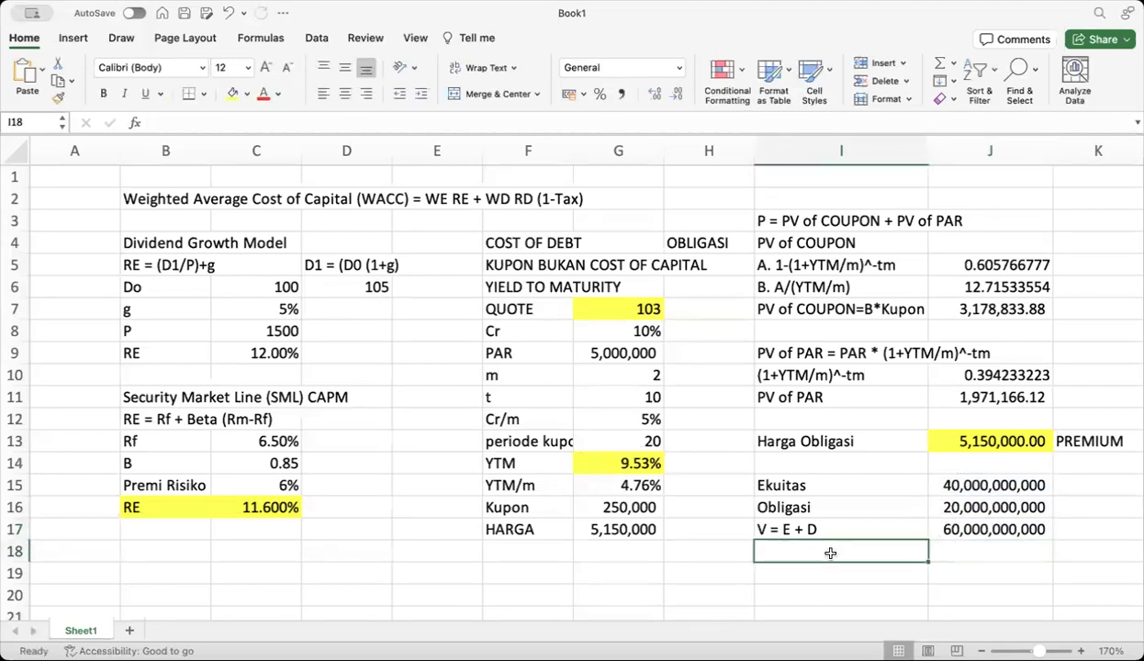
text(WE)
click(951, 563)
click(962, 546)
text(=)
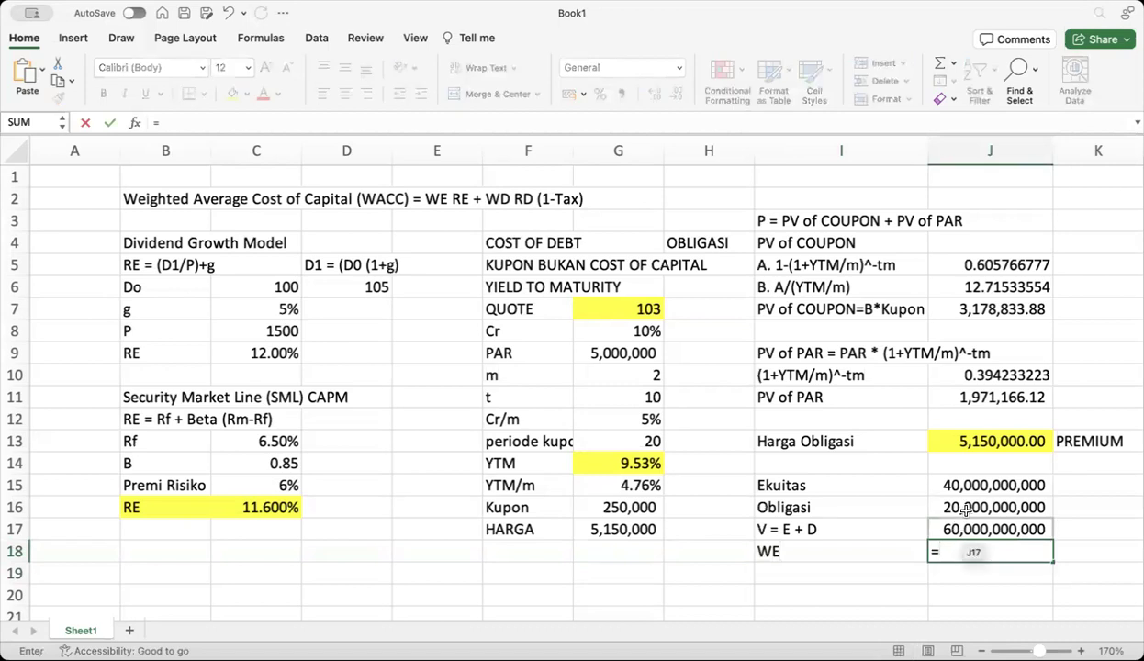
click(969, 489)
text(/)
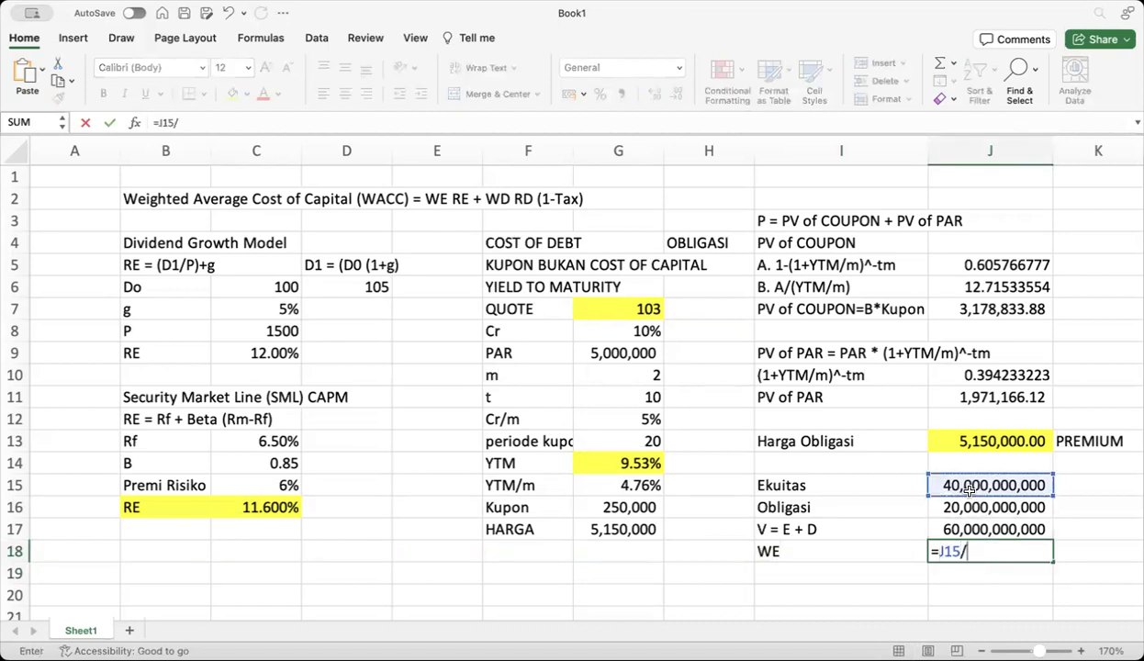
click(971, 529)
key(Return)
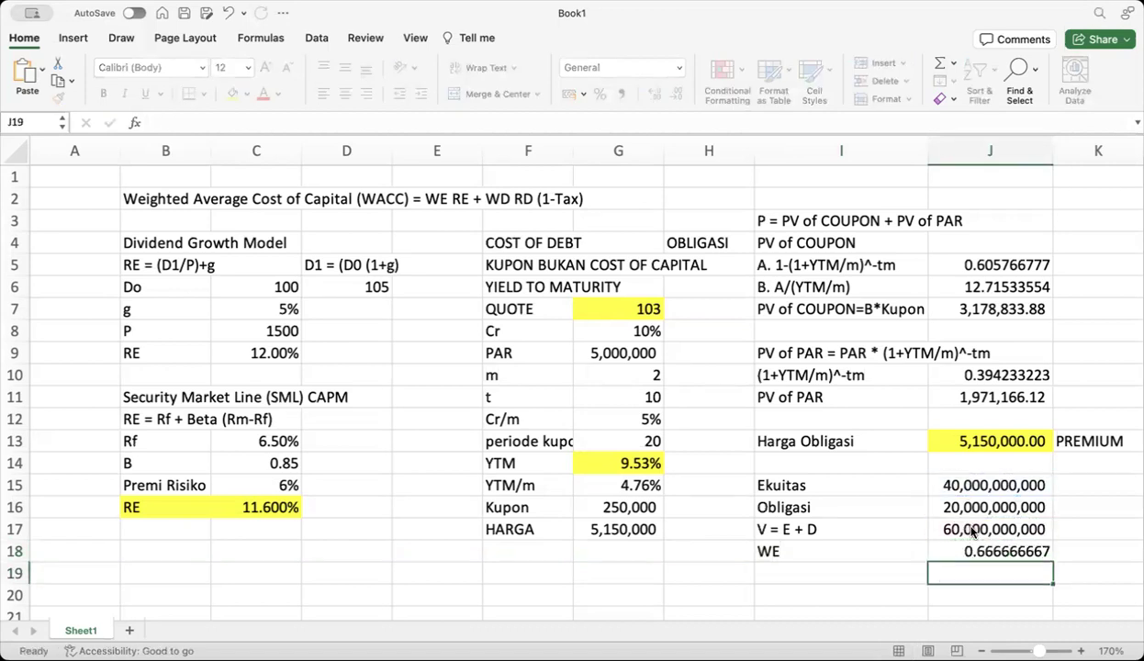
Add the WD weight as =J16/J17, giving 0.333333333
click(794, 572)
text(WD)
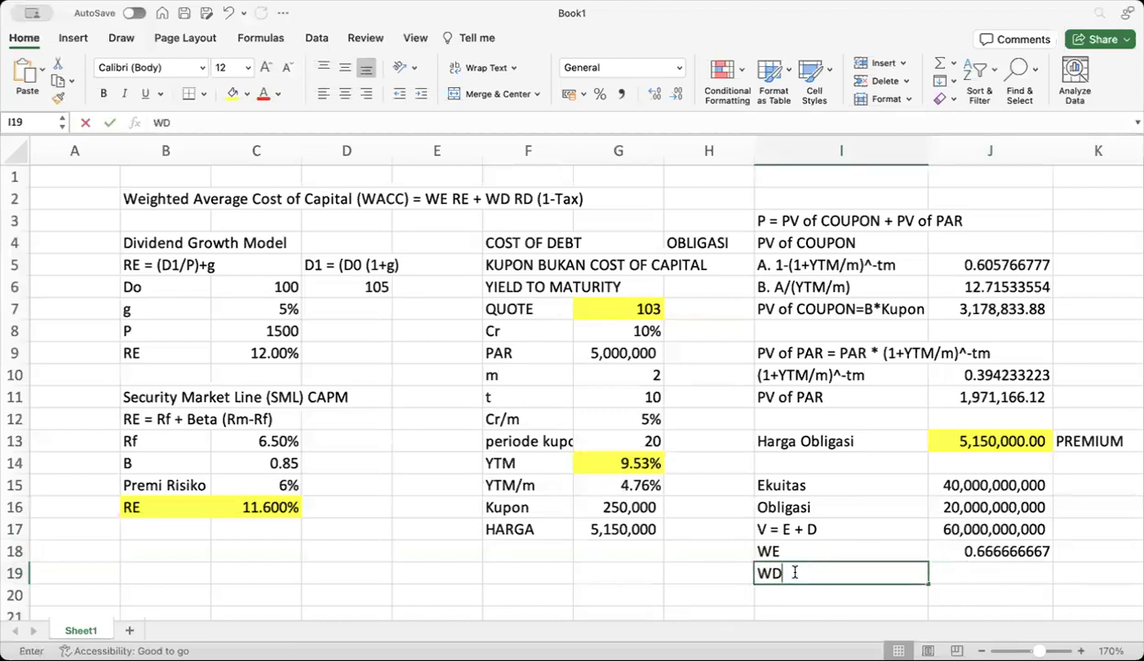
click(964, 573)
text(=)
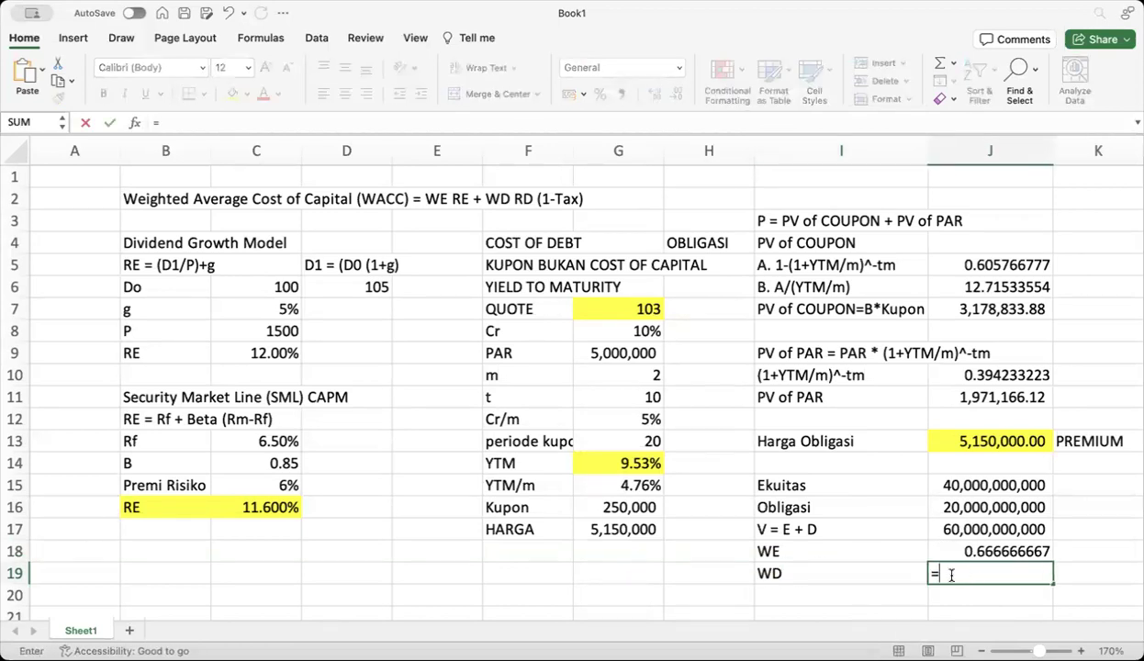
click(973, 507)
text(/)
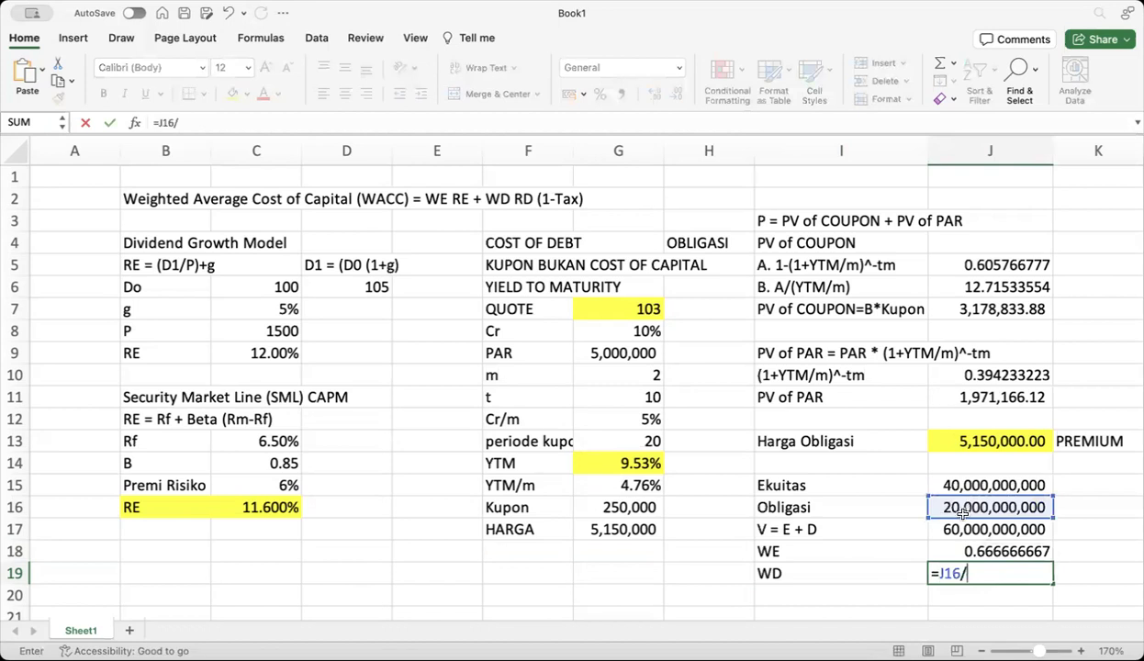
click(960, 529)
key(Return)
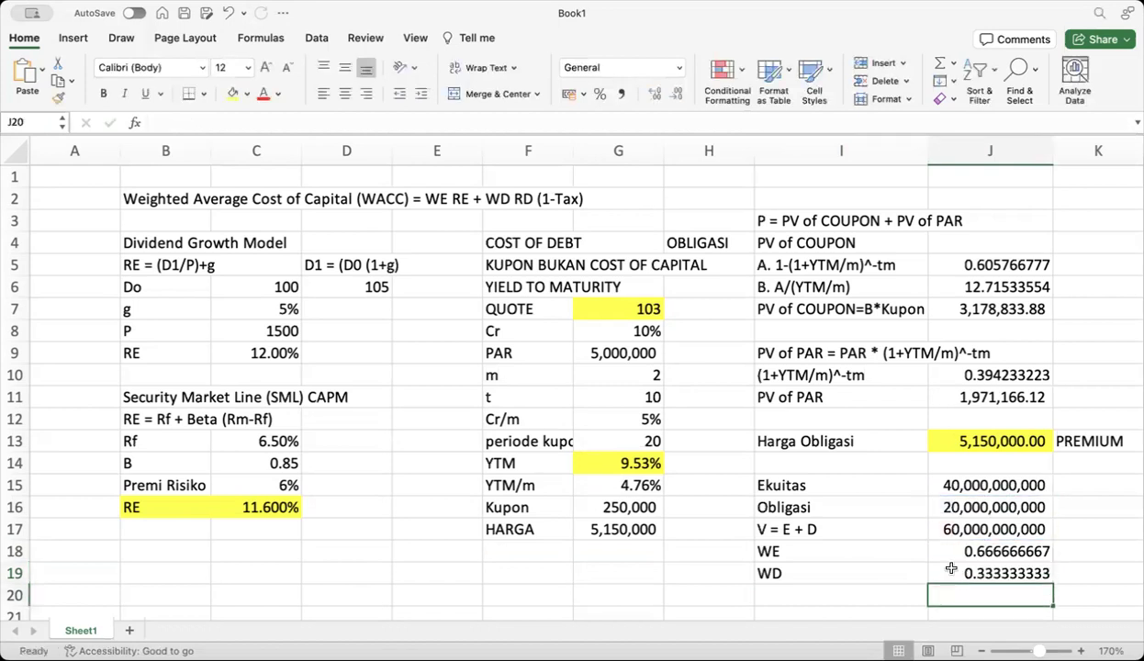
Add a WE RE row in C18:D18 computed as =J18*C16, giving 0.07733333
click(234, 553)
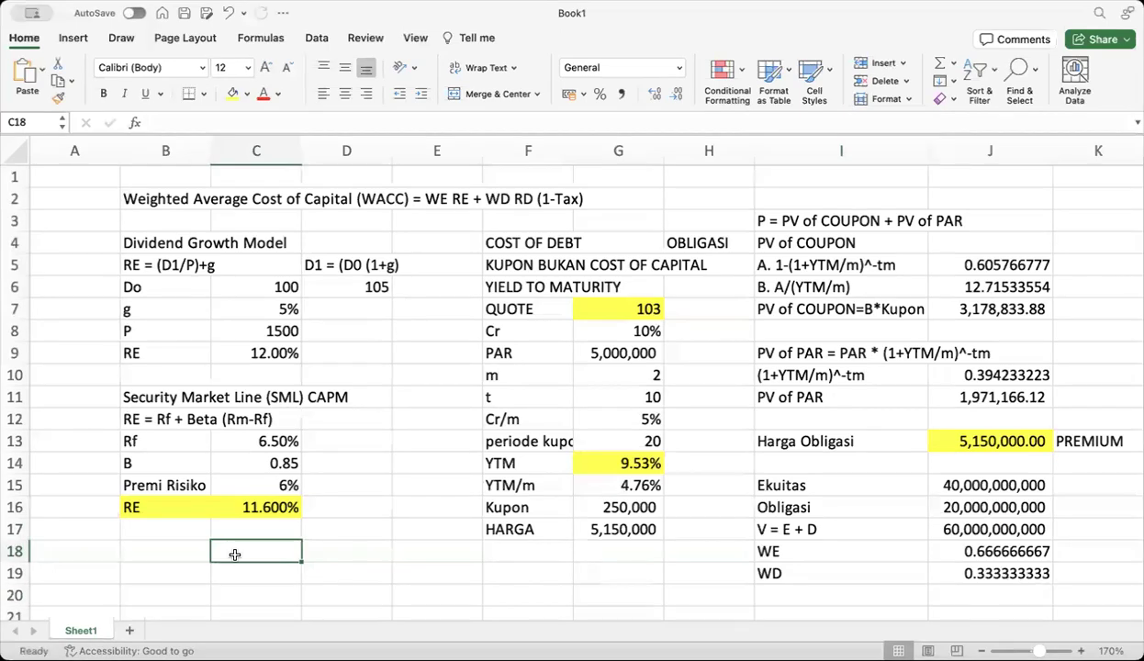
text(WE)
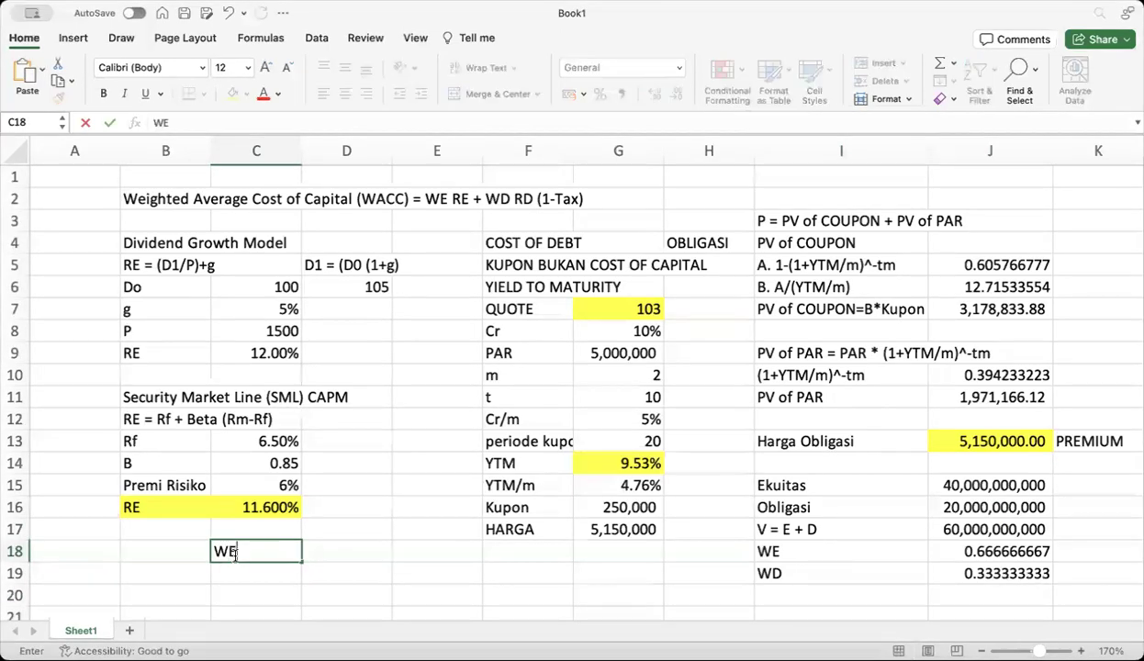
text( RE)
click(327, 550)
text(=)
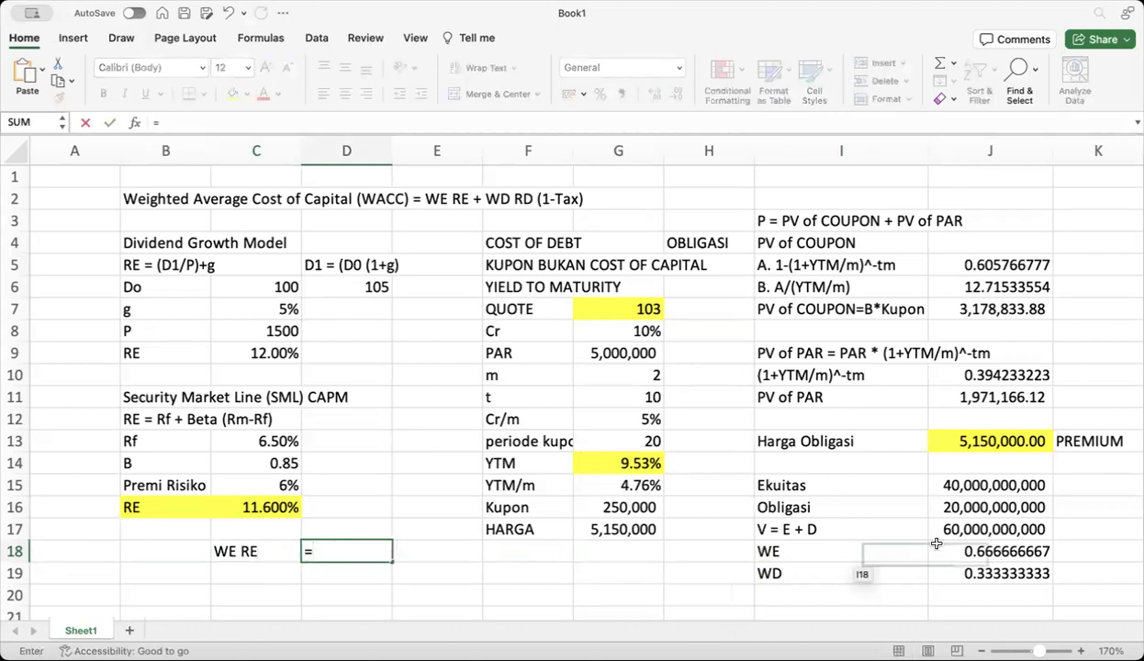
click(976, 551)
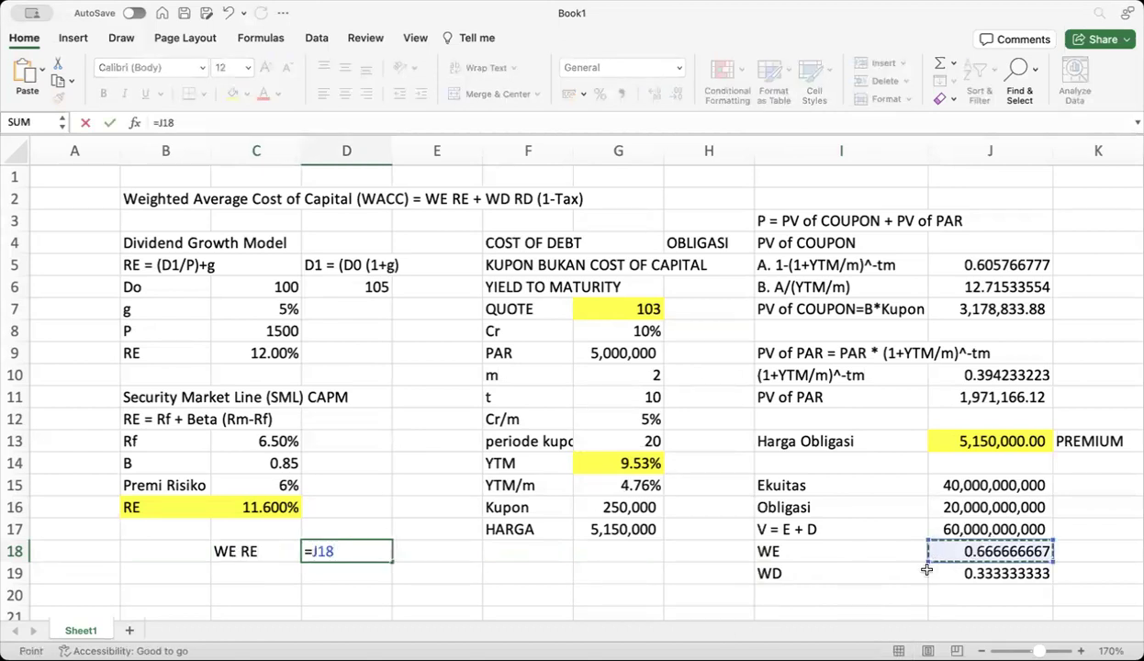
text(*)
click(279, 508)
key(Return)
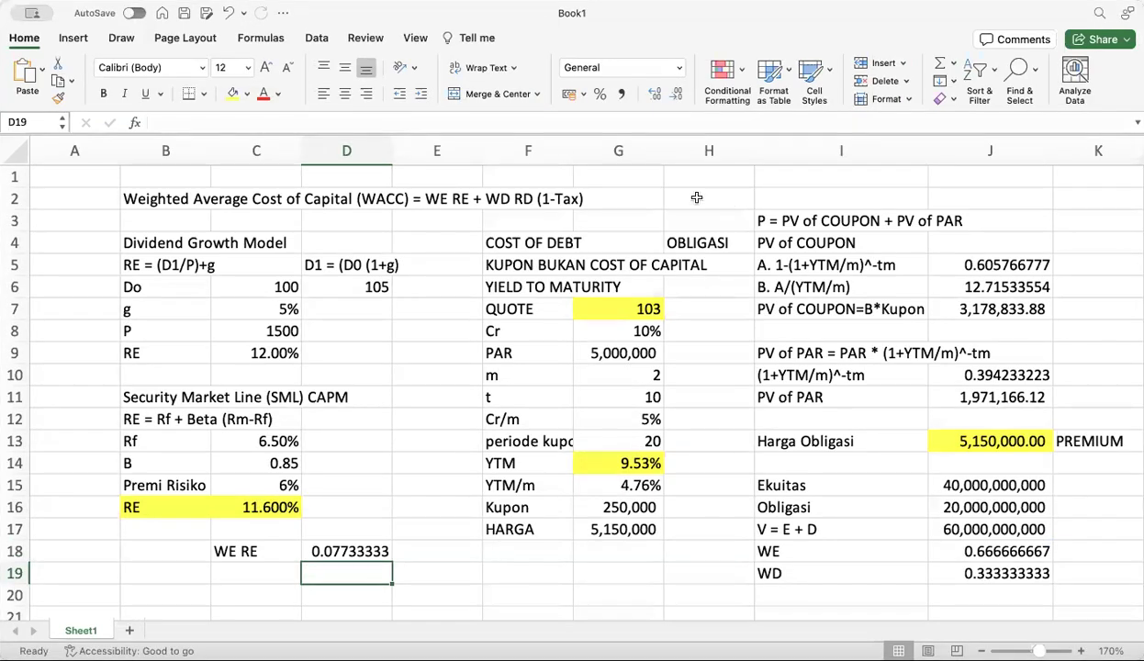
click(173, 212)
Add a PAJAK tax rate of 35% beside the label in B3
text(PAJAK)
click(248, 220)
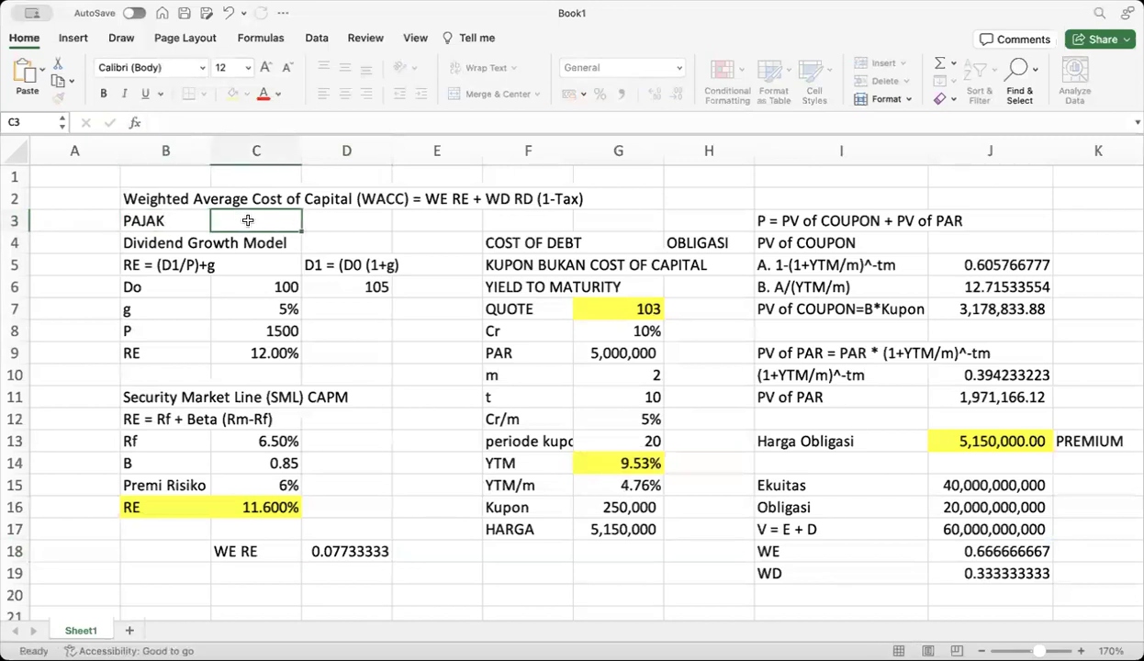
text(35%)
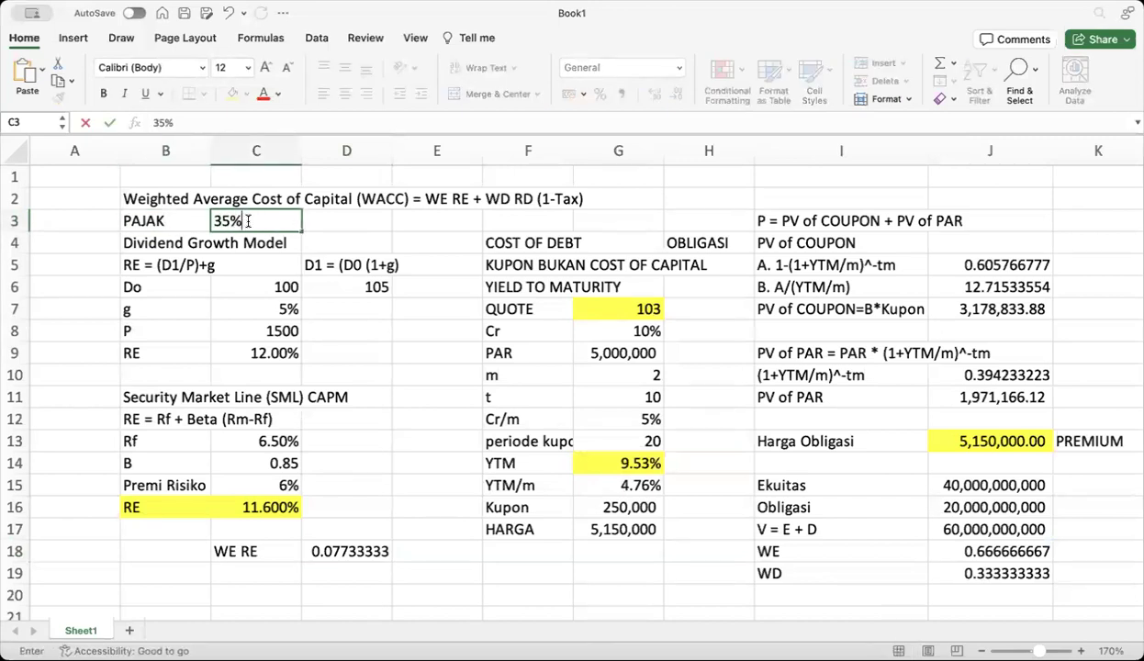
Add WD RD (1-T) in C19:D19 as =J19*G14*(1-C3), giving 0.02064428
click(242, 567)
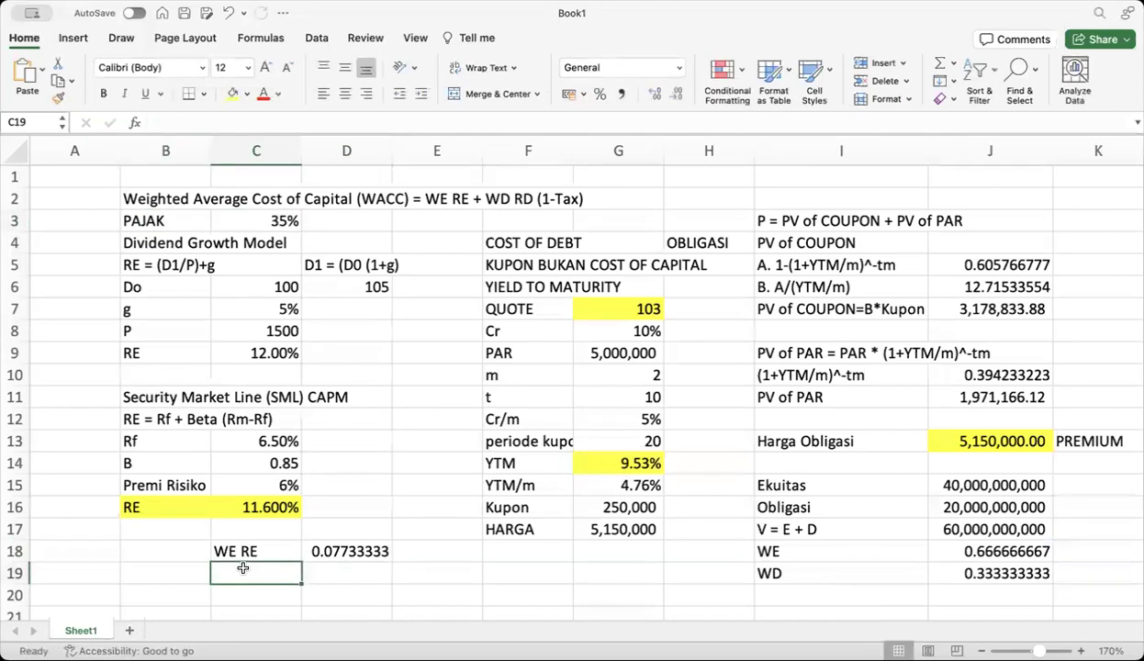
text(WD)
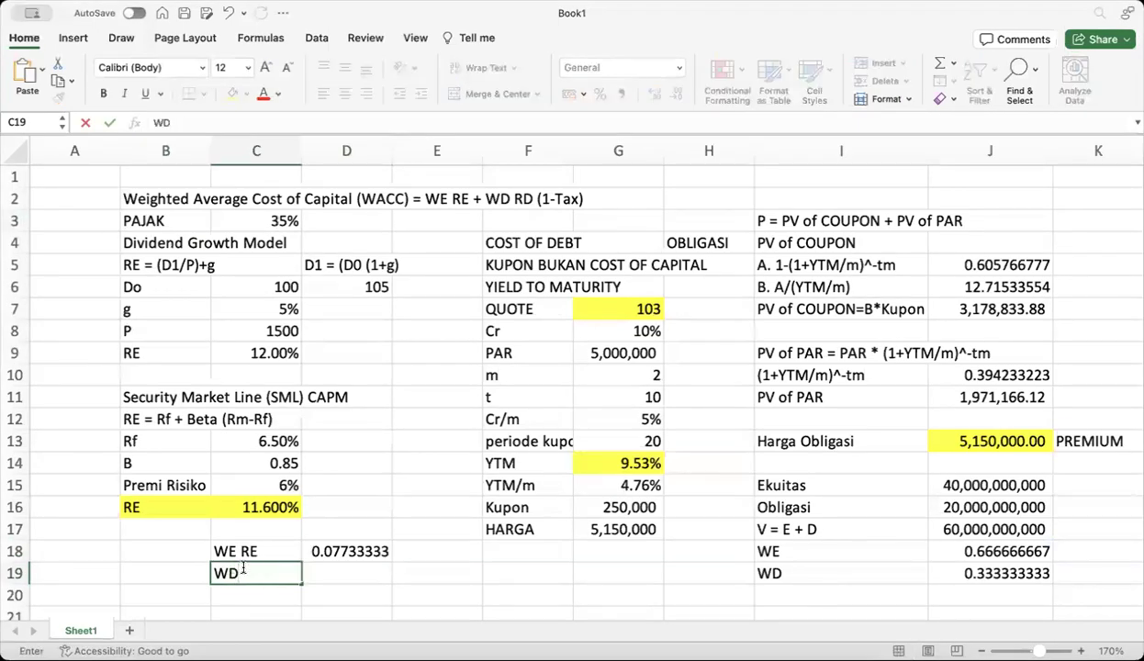
text( RD (1-T)
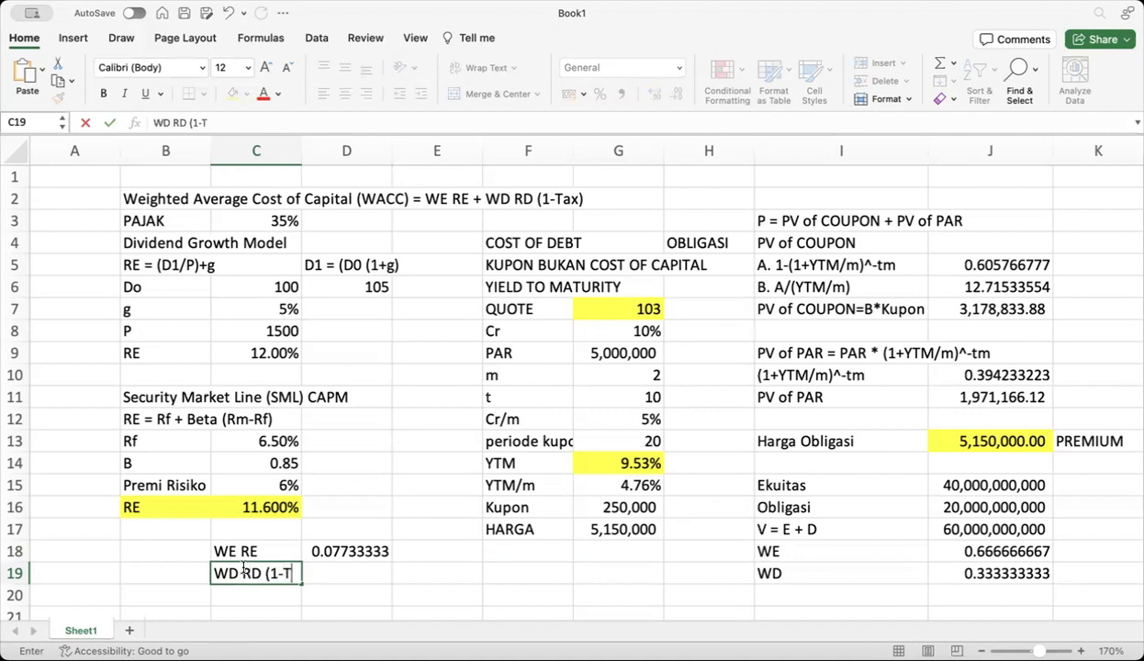
click(359, 575)
text(=)
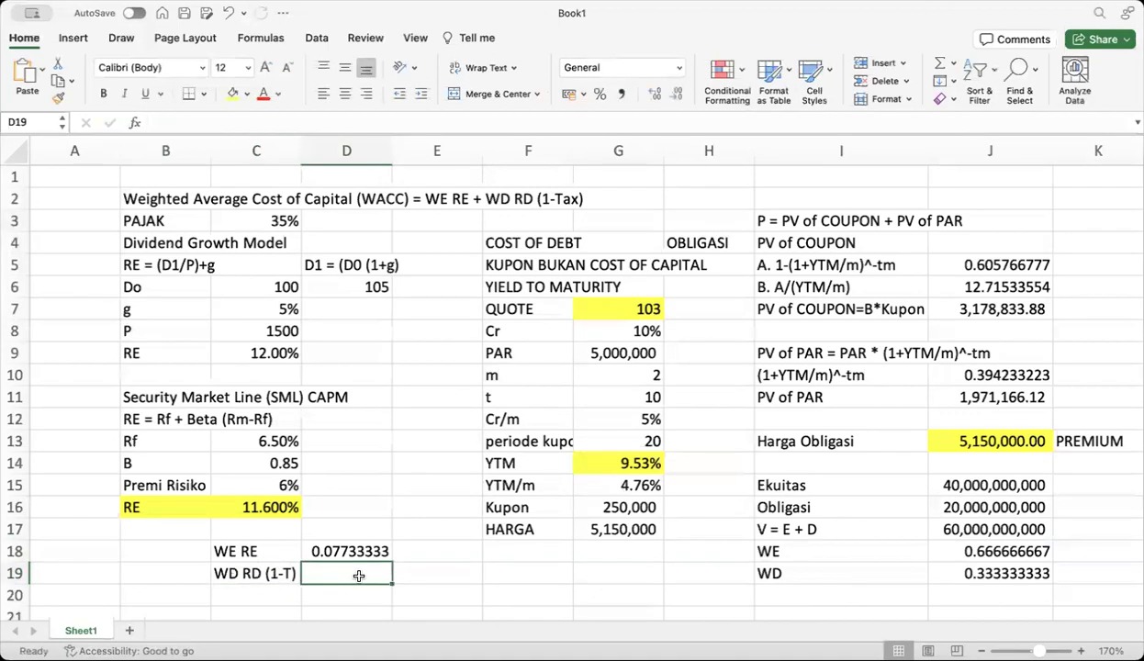
click(965, 571)
text(*)
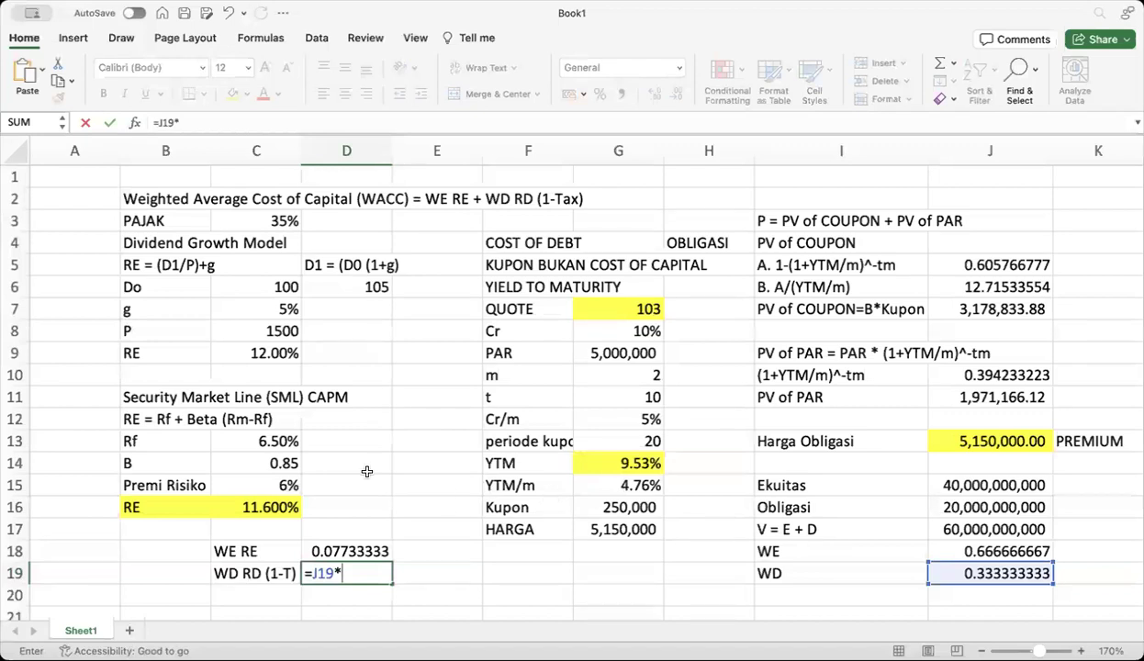
click(613, 463)
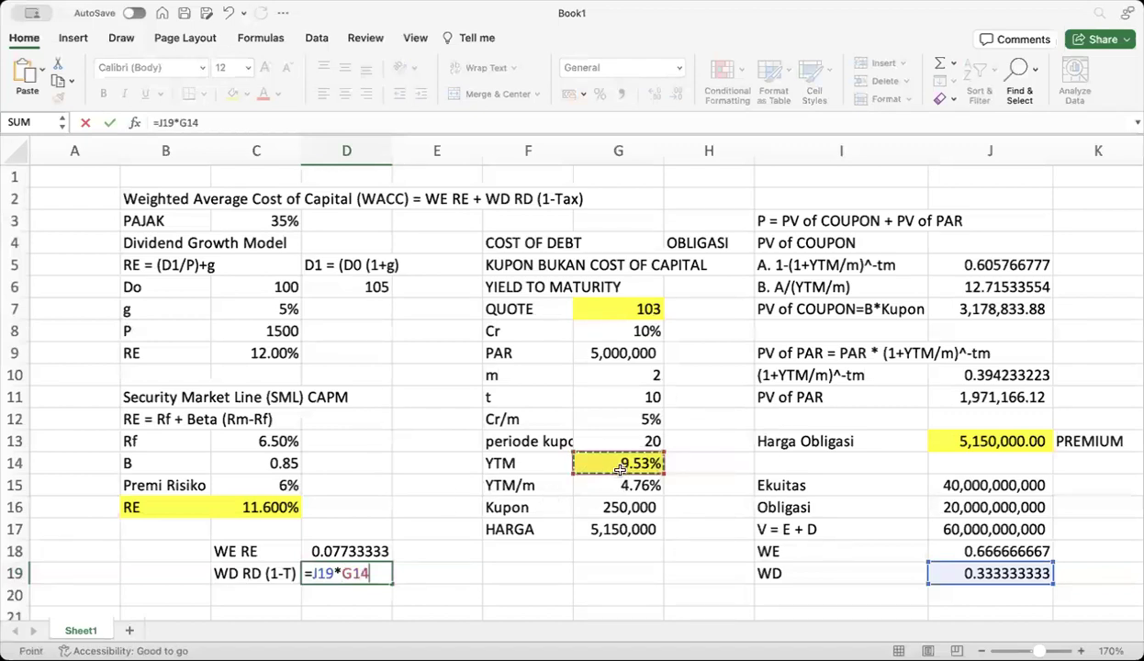
text(*)
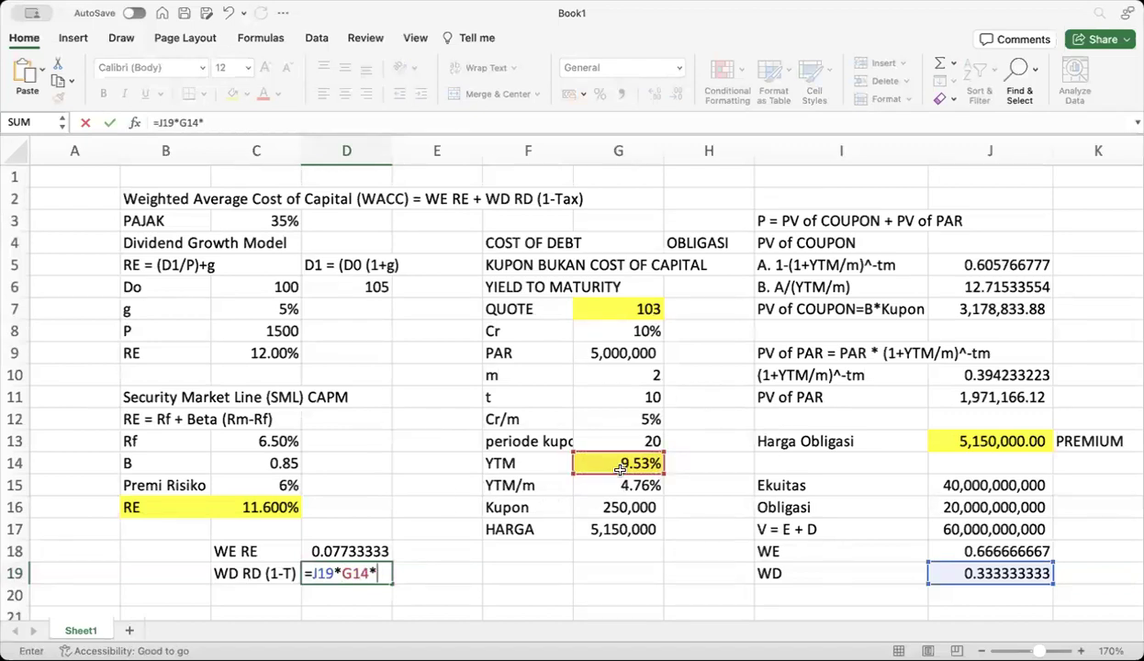
text((1-)
click(278, 220)
text())
key(Return)
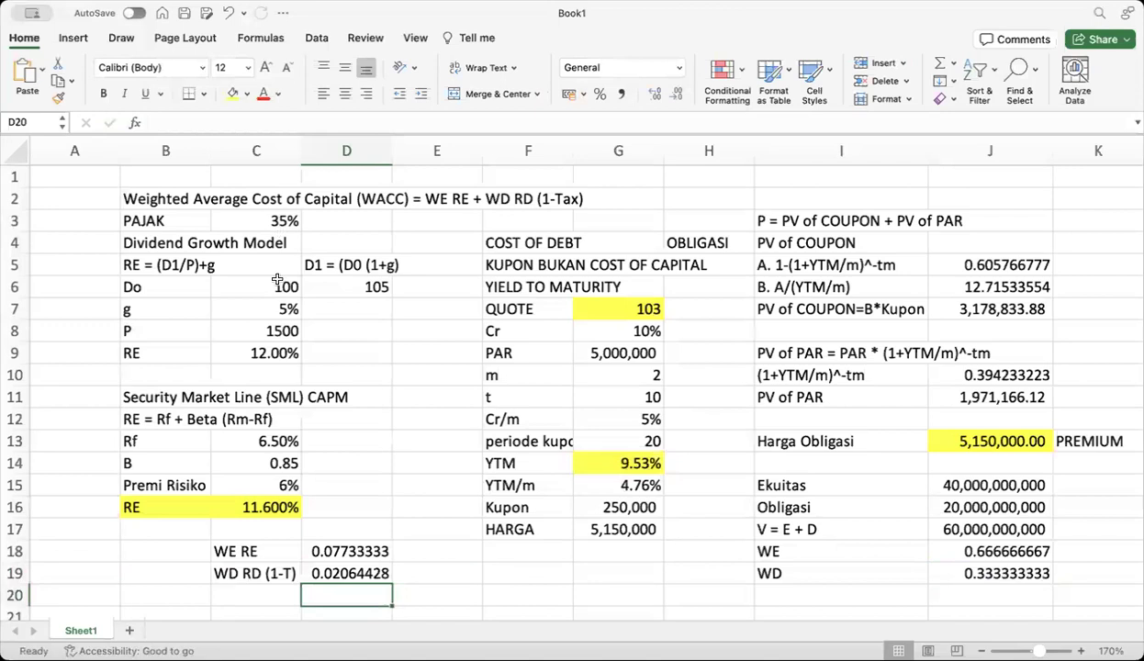
click(246, 594)
Add a WACC label in C20 with =D18+D19 in D20, totalling 0.09797761
text(WACC)
click(324, 599)
text(=)
click(342, 550)
text(+)
click(338, 574)
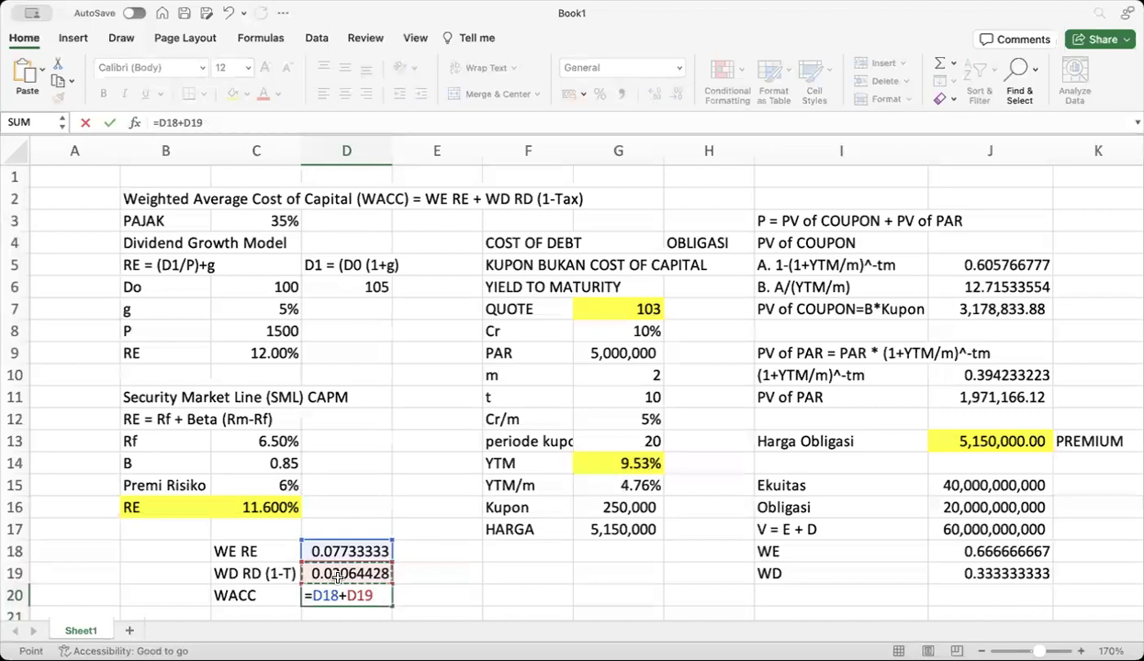
key(Return)
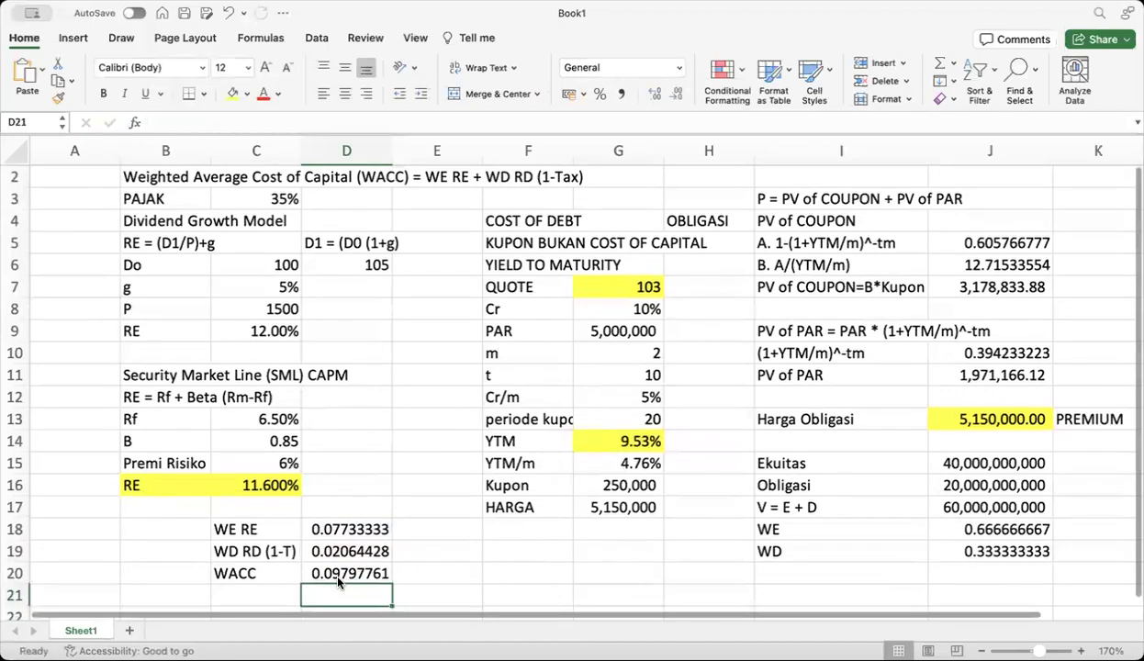
click(349, 567)
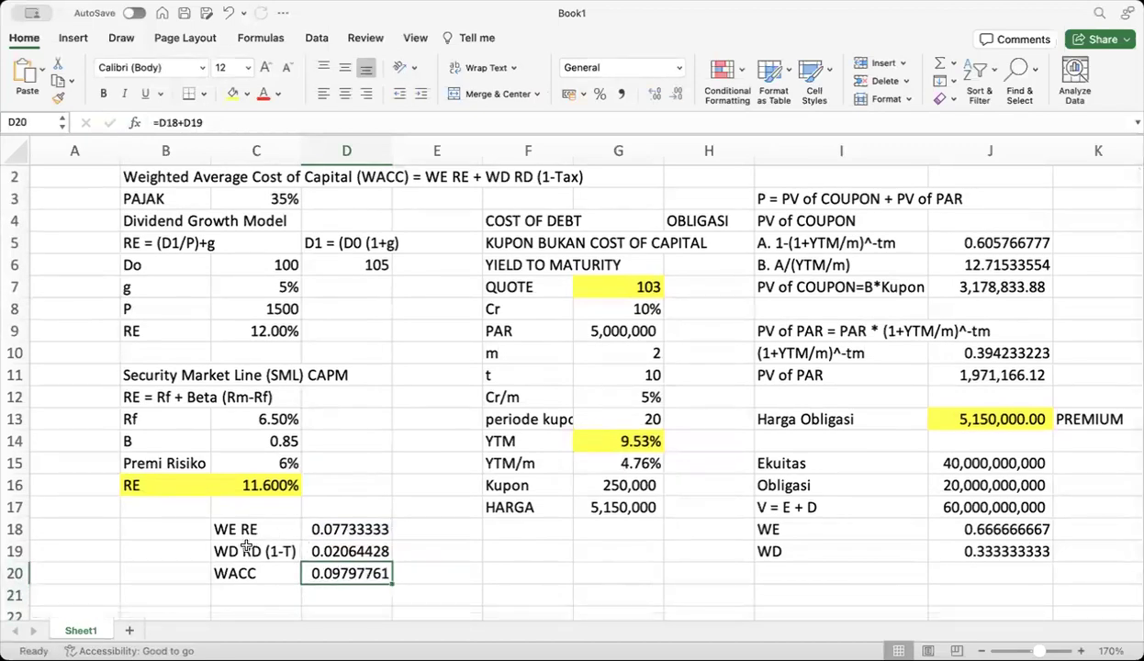
scroll(365, 332, up, 1)
scroll(377, 339, down, 1)
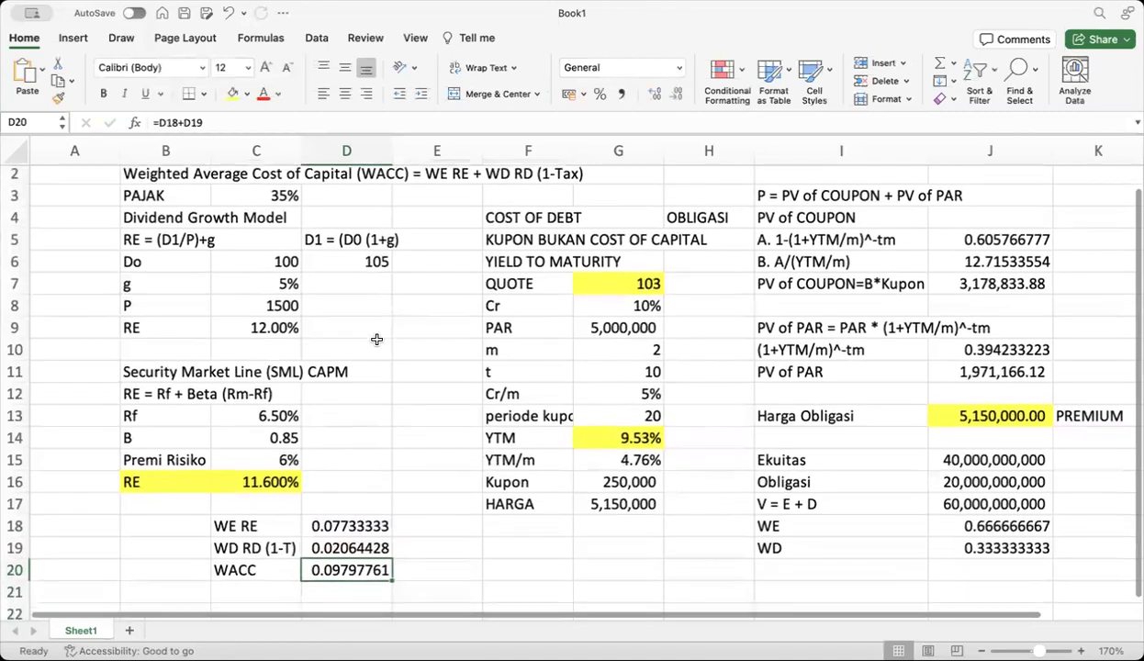
scroll(377, 339, down, 1)
scroll(376, 339, up, 1)
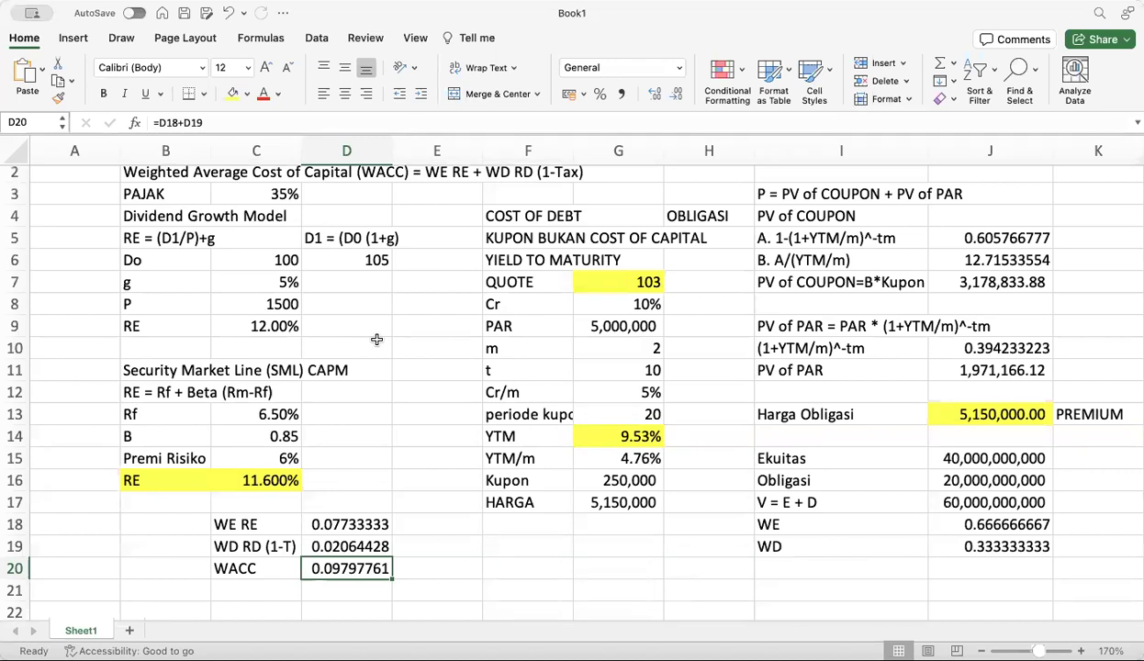
Format the WACC as a percentage showing 9.798% and fill C20:D20 yellow
click(598, 96)
click(655, 96)
click(655, 96)
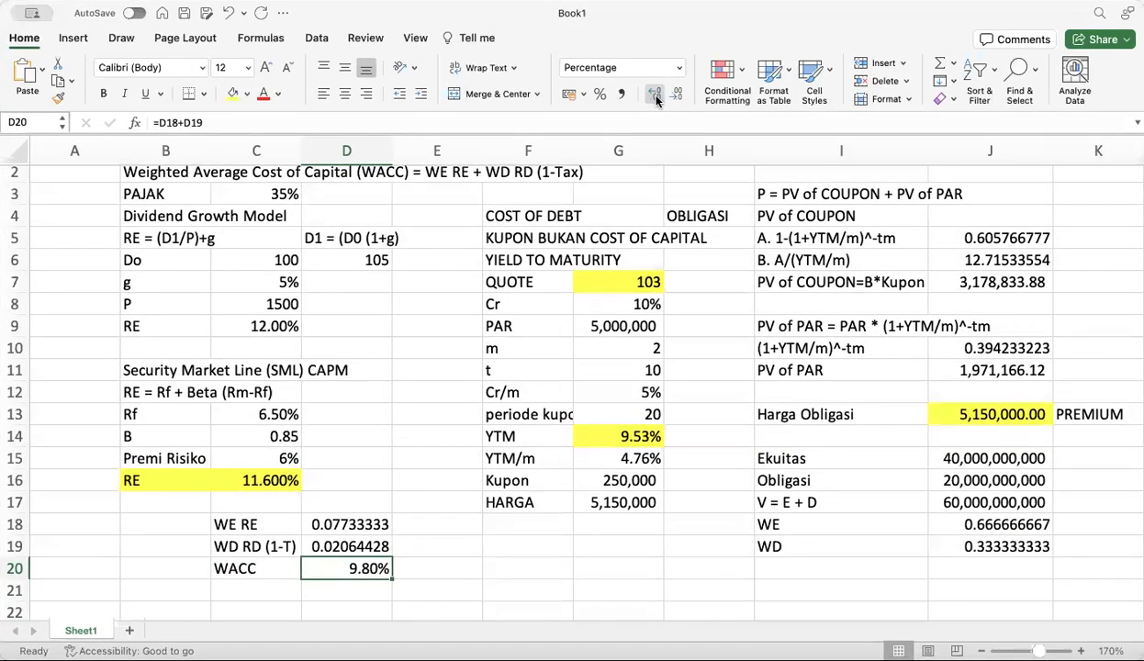
click(653, 95)
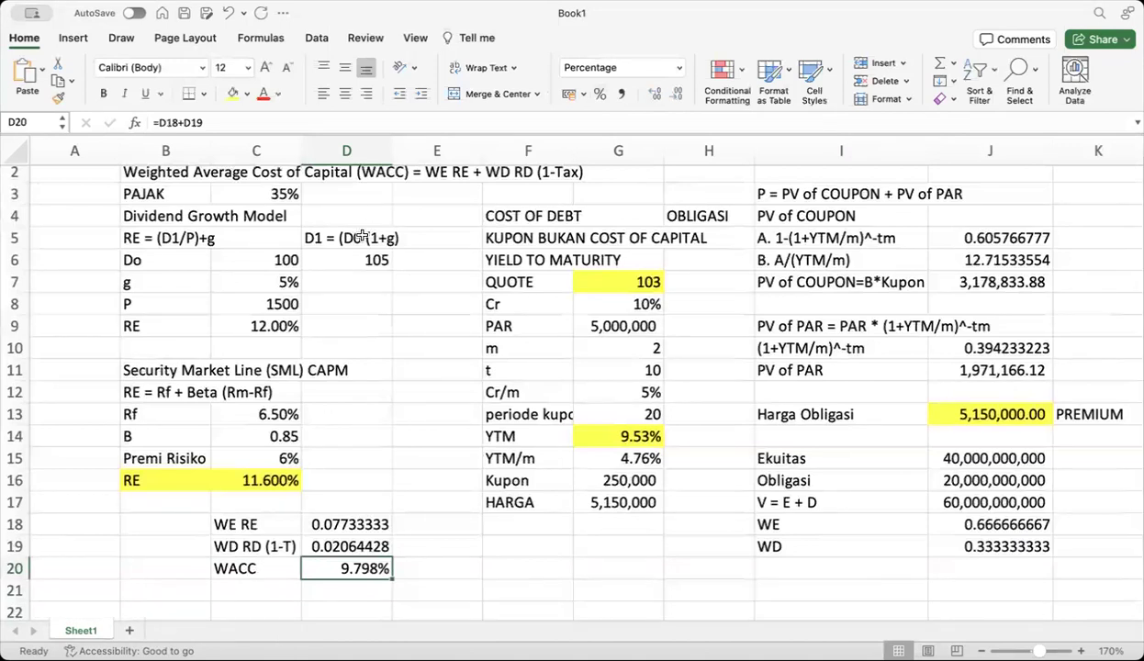
click(231, 93)
drag(261, 567, 347, 567)
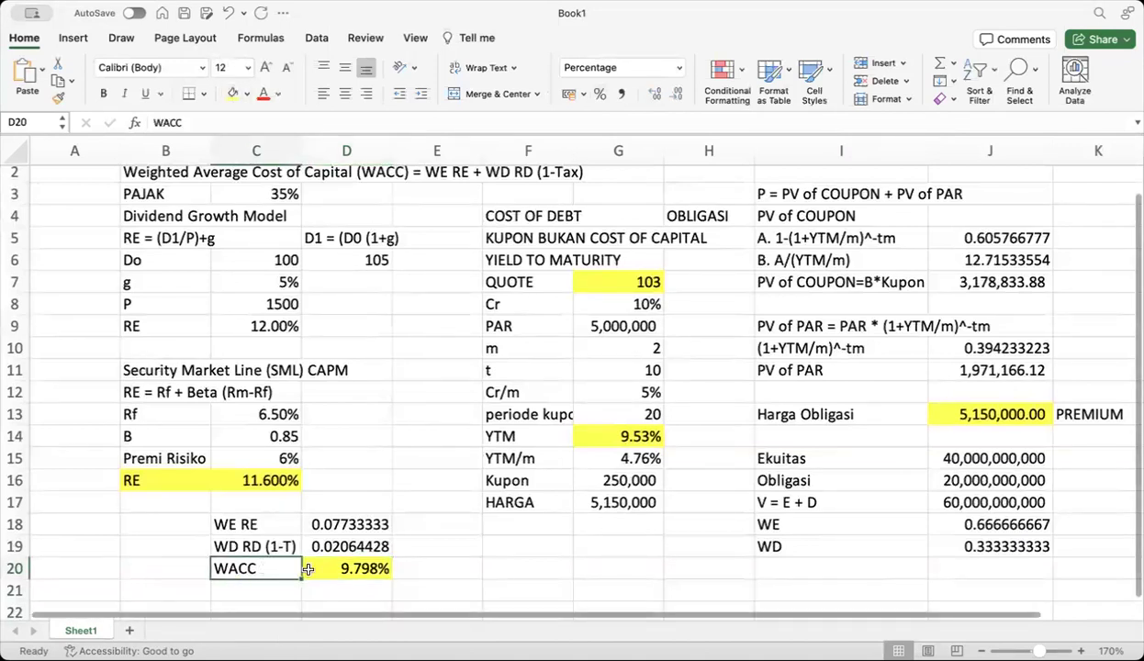
click(233, 93)
click(569, 558)
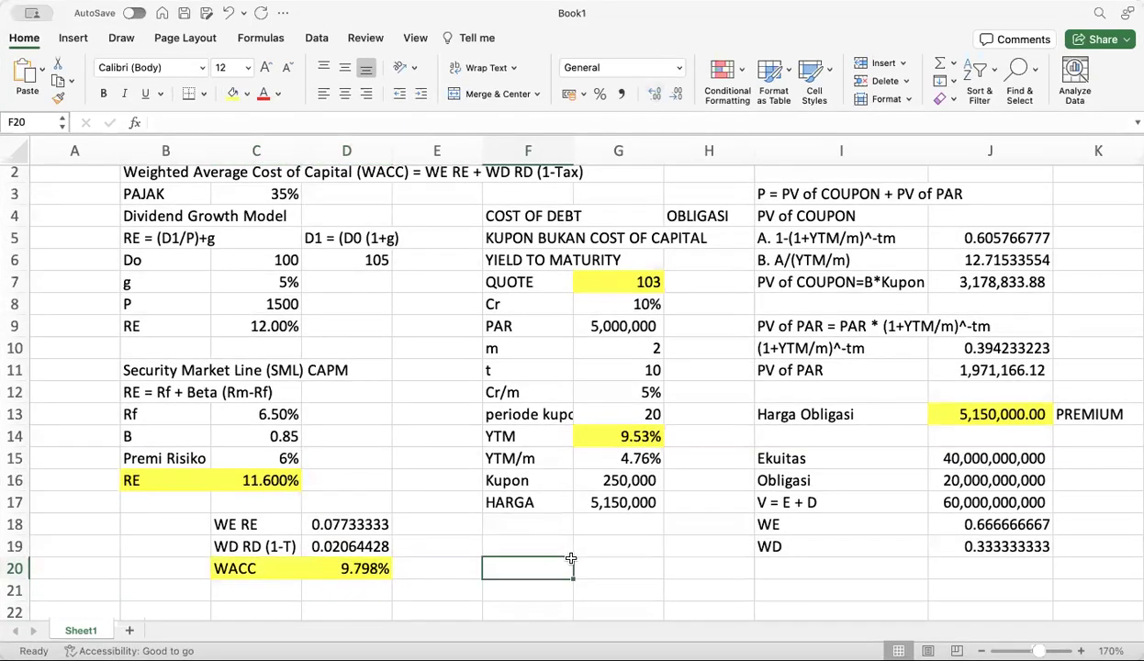
Enter a DER label in F19 with the value 1.5 in G19
click(539, 542)
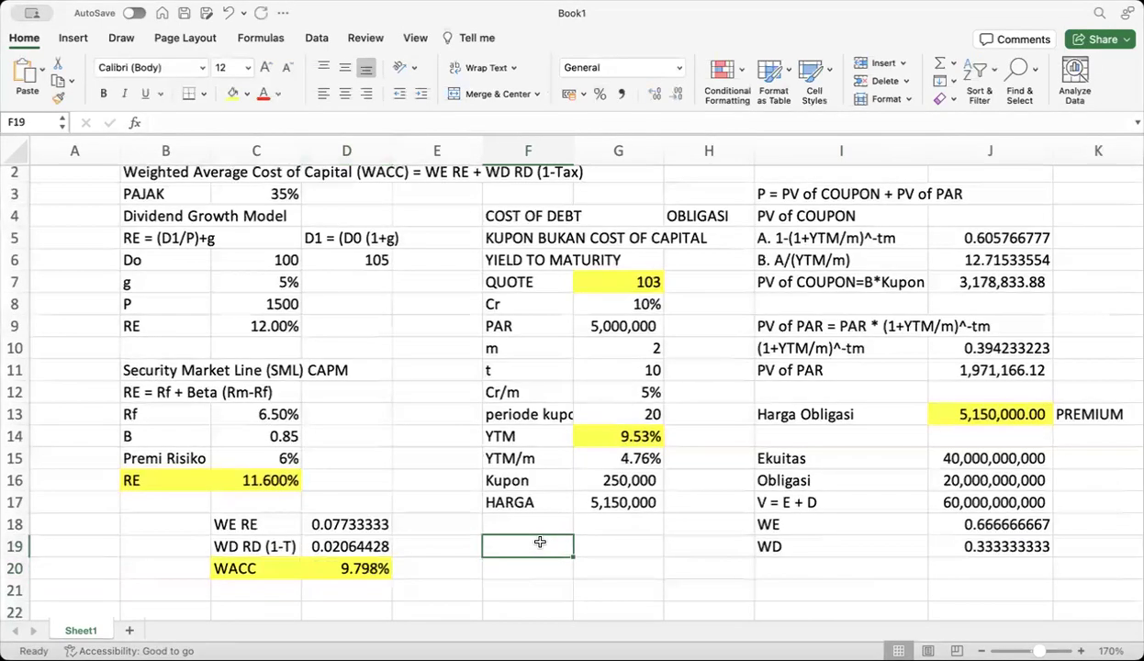
text(DER)
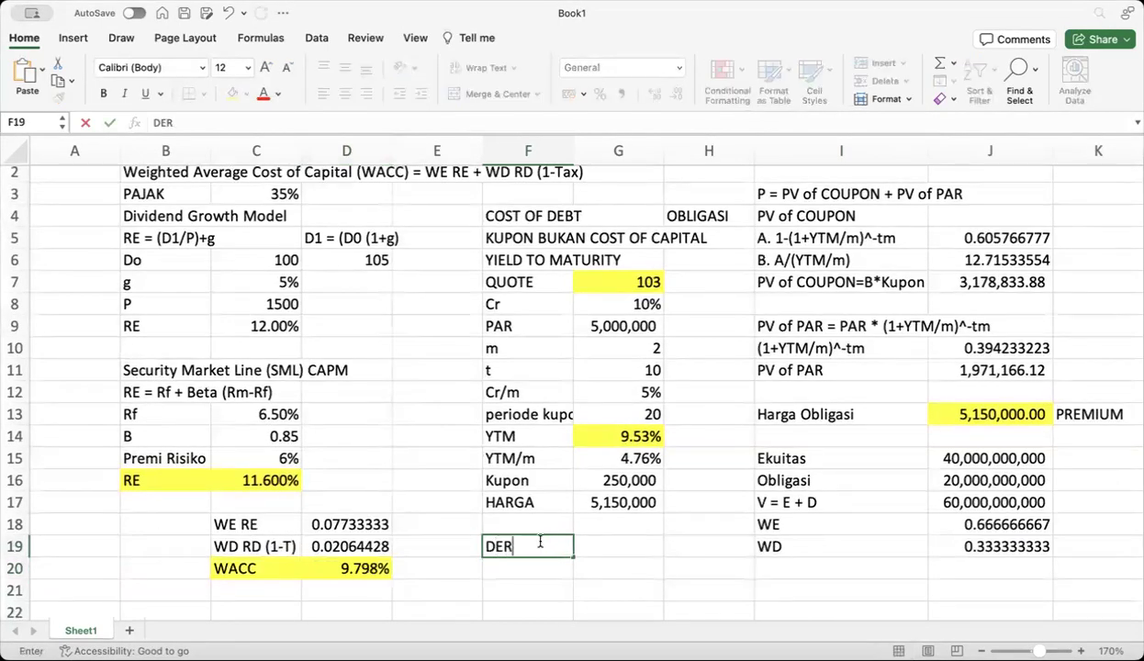
click(602, 544)
text(1.5)
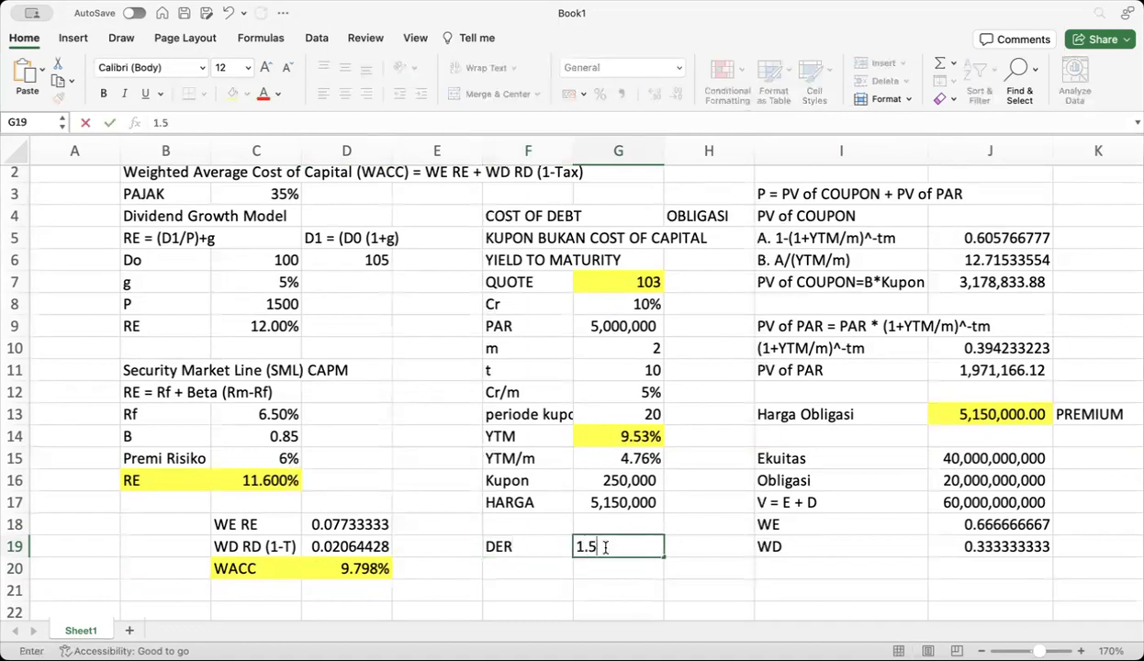
key(Return)
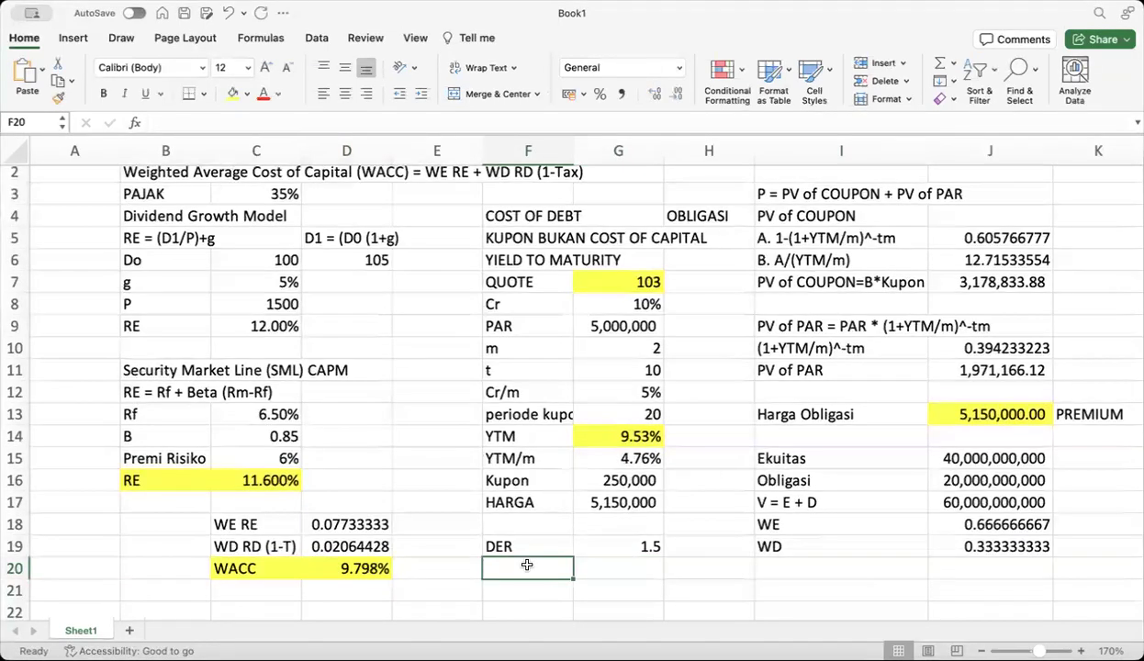
click(769, 523)
click(780, 547)
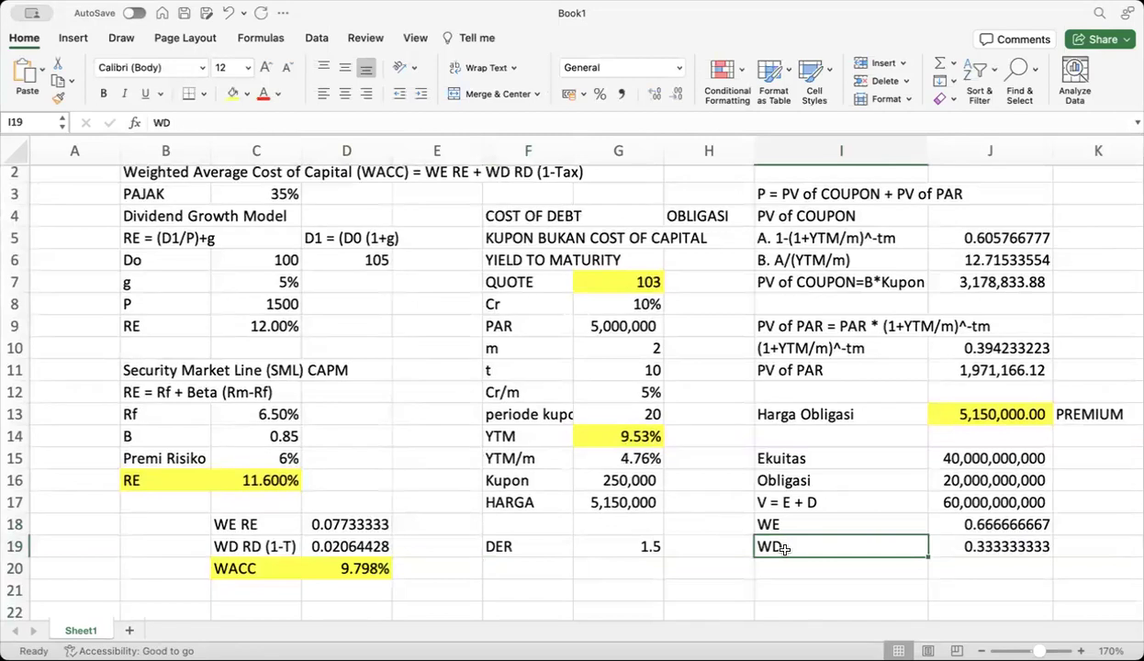
Add D/E and D labels in F20:F21 and the D/E ratio 1,5/1 in G20
click(515, 570)
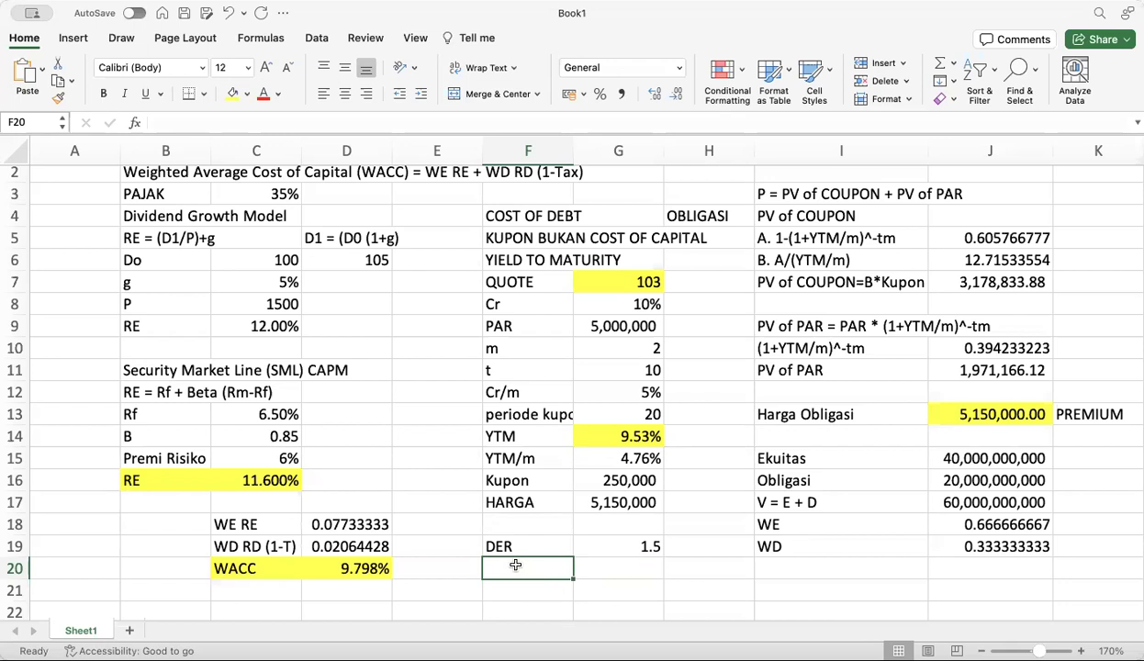
text(D/E)
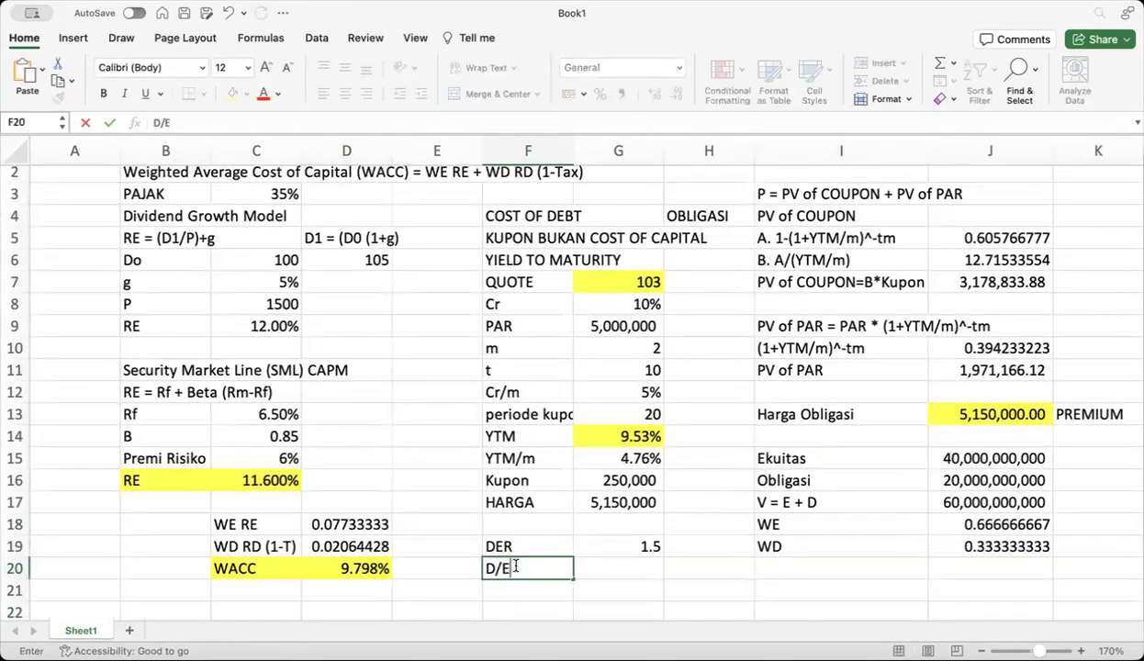
click(671, 569)
click(494, 594)
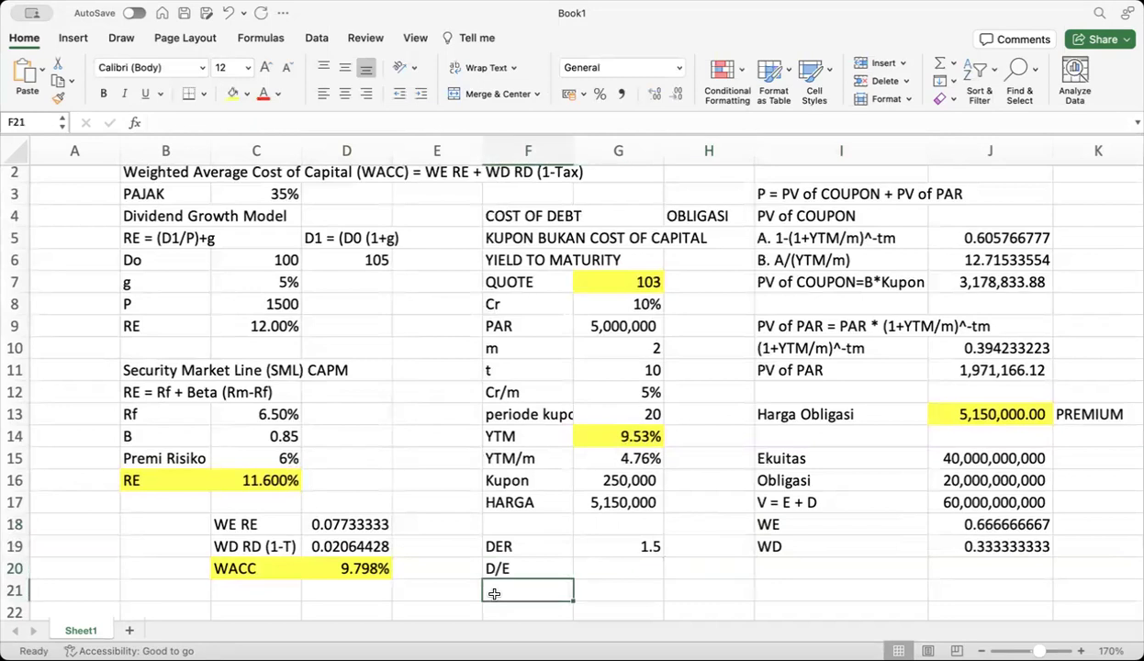
text(D)
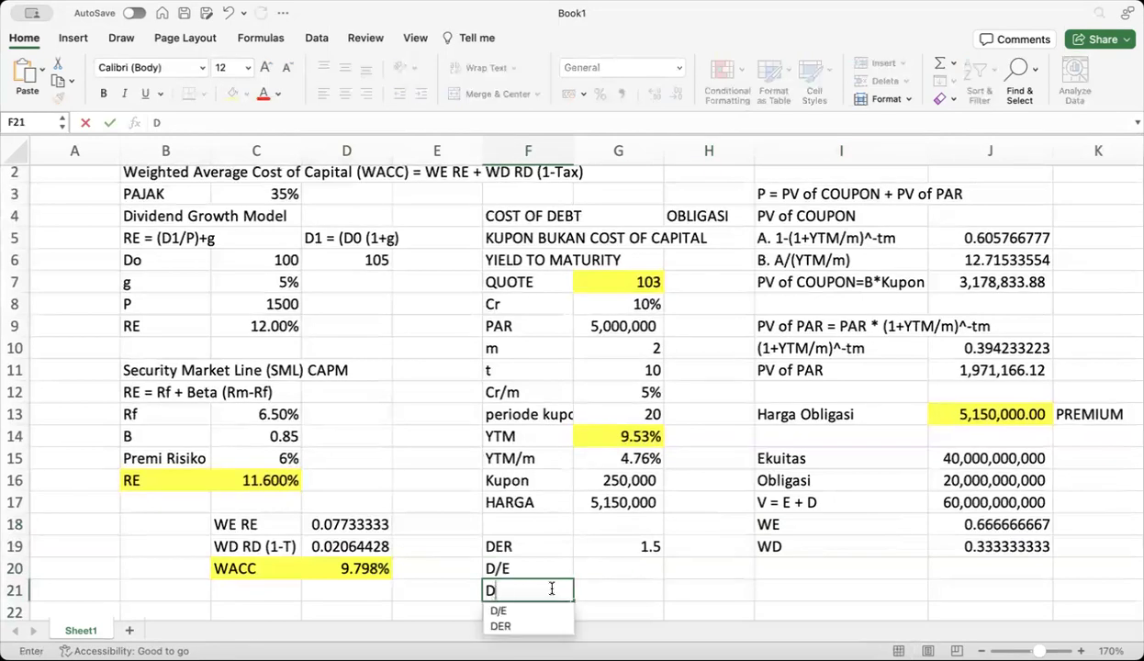
key(Return)
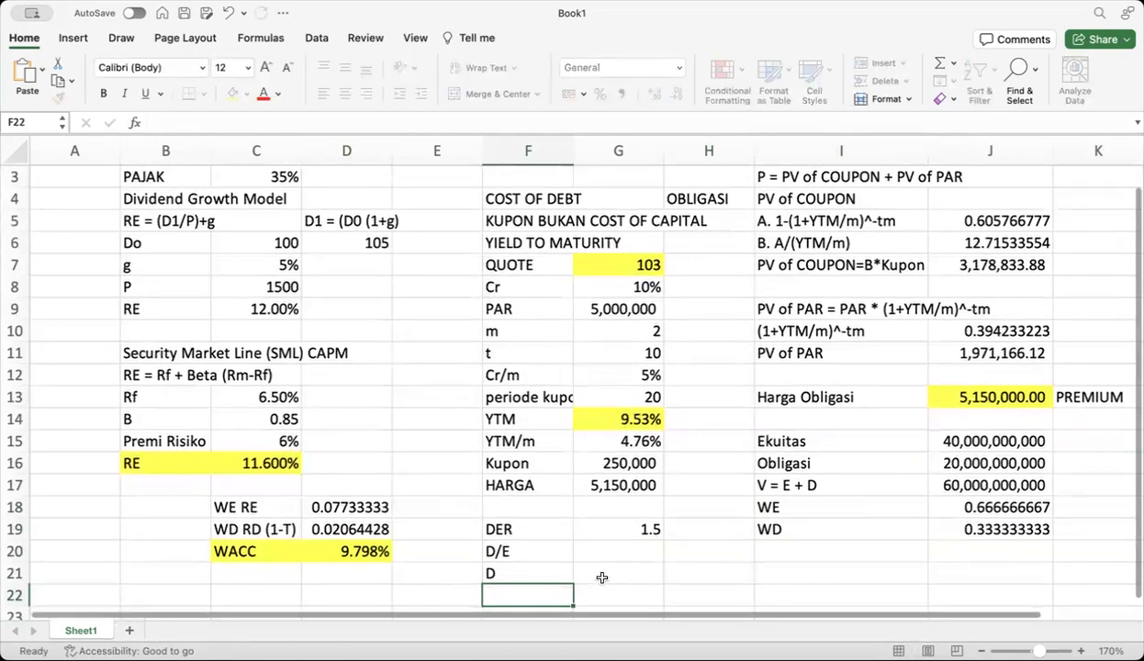
click(606, 550)
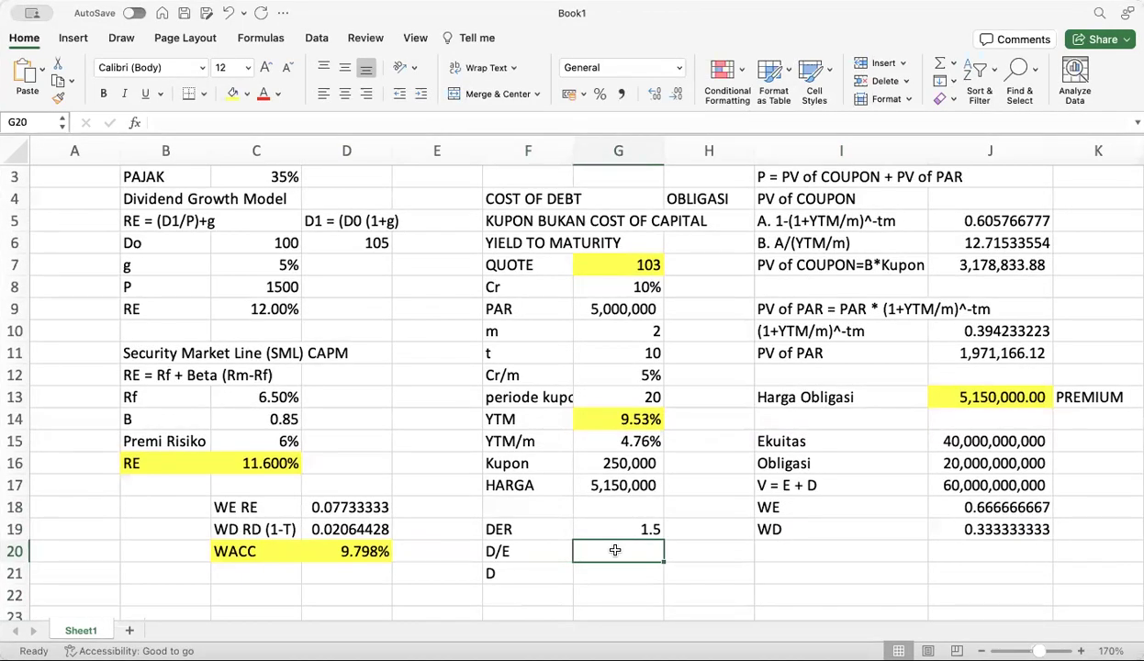
text(1.)
text(5)
key(BackSpace)
key(BackSpace)
text(,5)
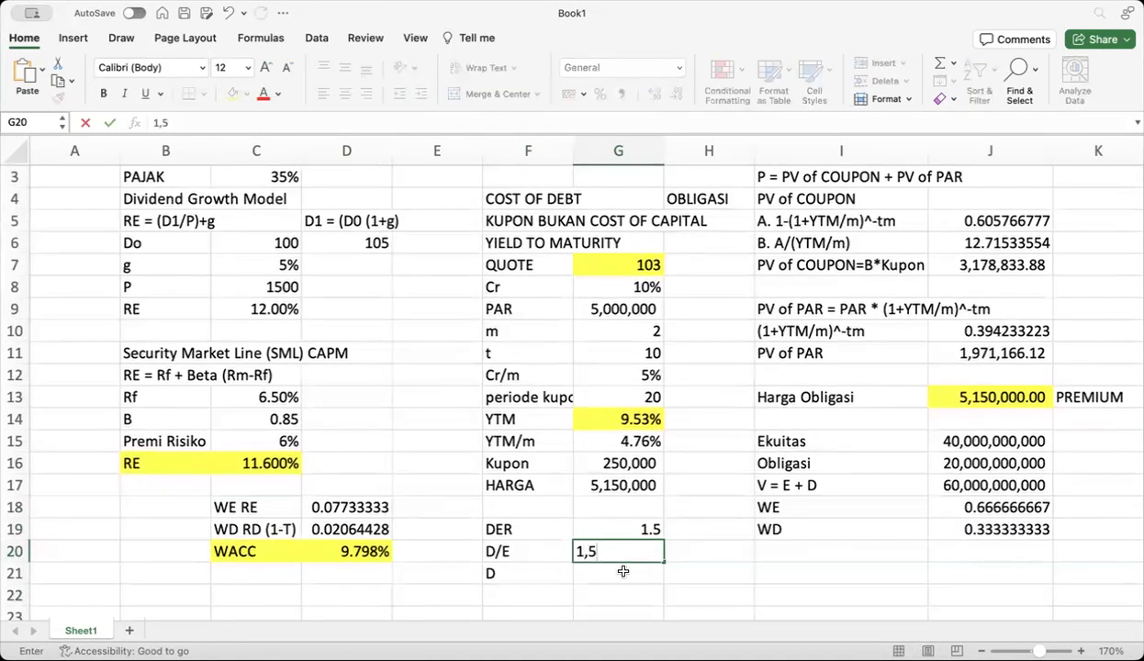
text(/1)
key(Return)
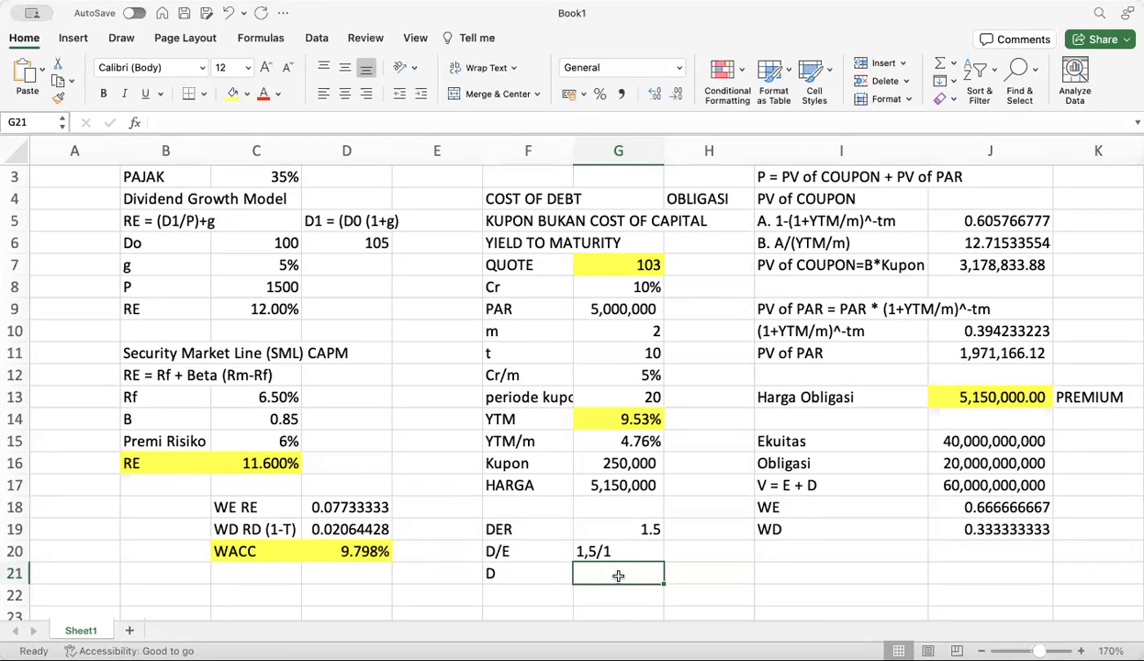
Enter D as 1,5, add E with value 1, and add a V label in F23
text(1,5)
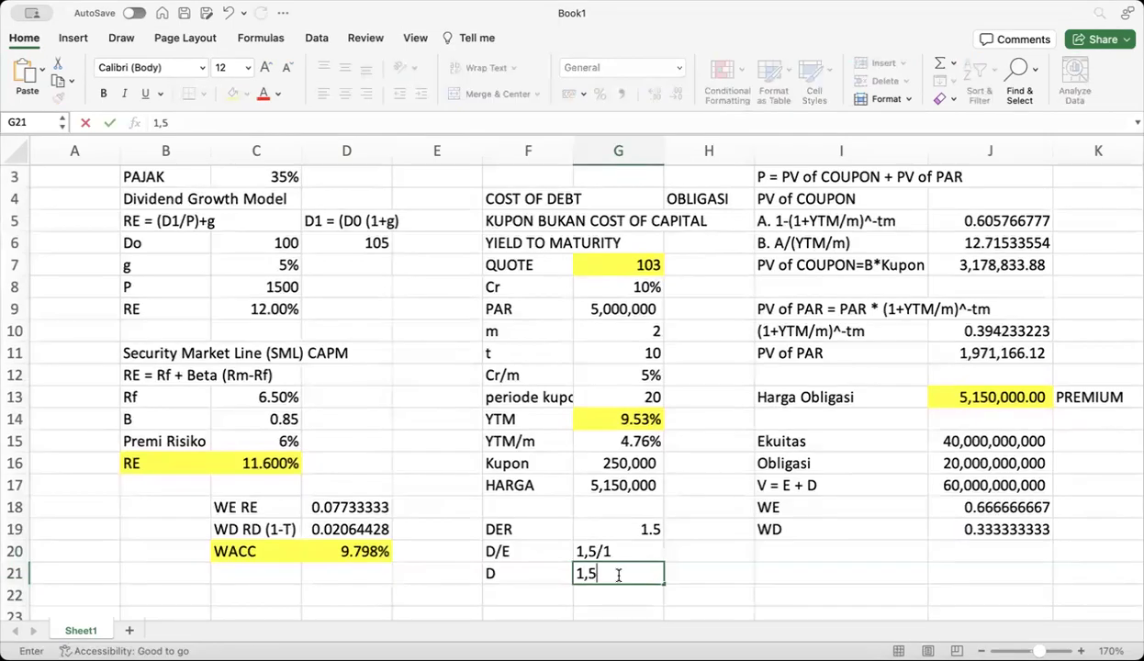
key(Tab)
click(497, 588)
text(E)
click(592, 595)
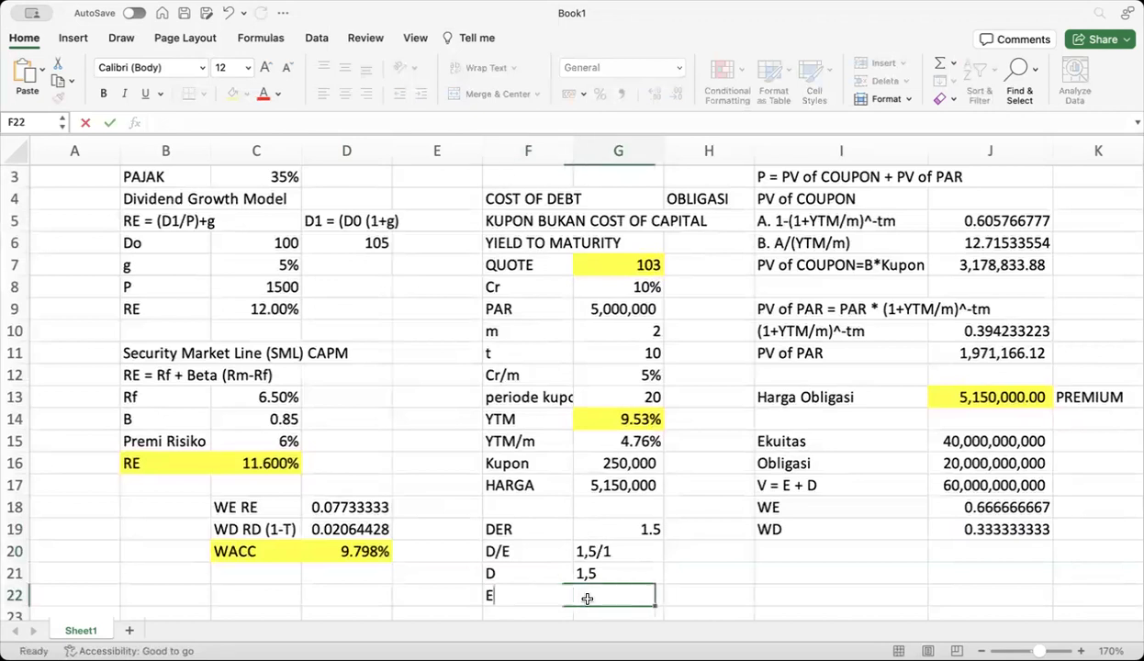
text(1)
click(697, 573)
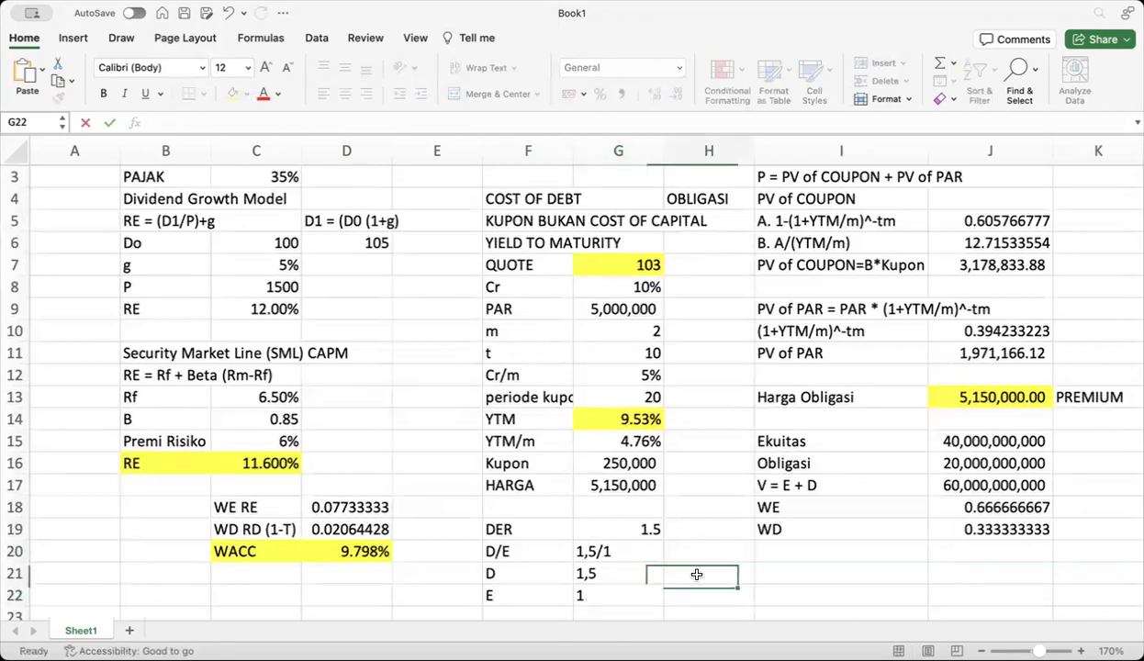
scroll(477, 574, down, 1)
click(492, 586)
text(V)
click(595, 587)
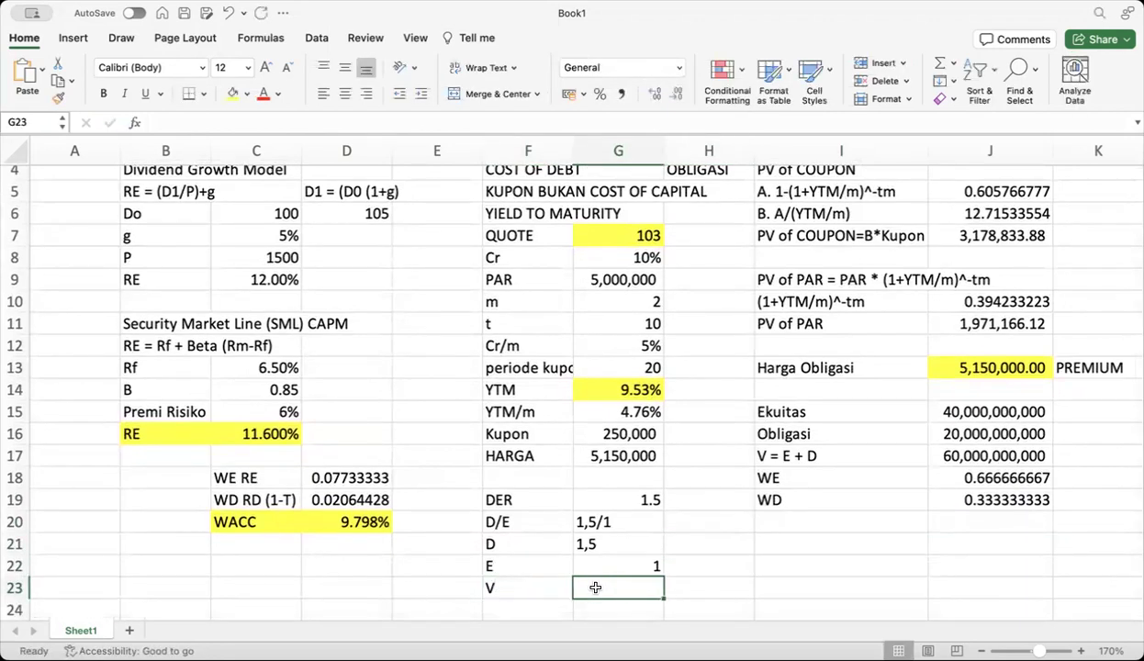
Set D in G21 to 1.5 and make V in G23 equal =G21+G22
click(592, 543)
text(1.5)
key(Return)
click(611, 586)
text(=)
click(622, 545)
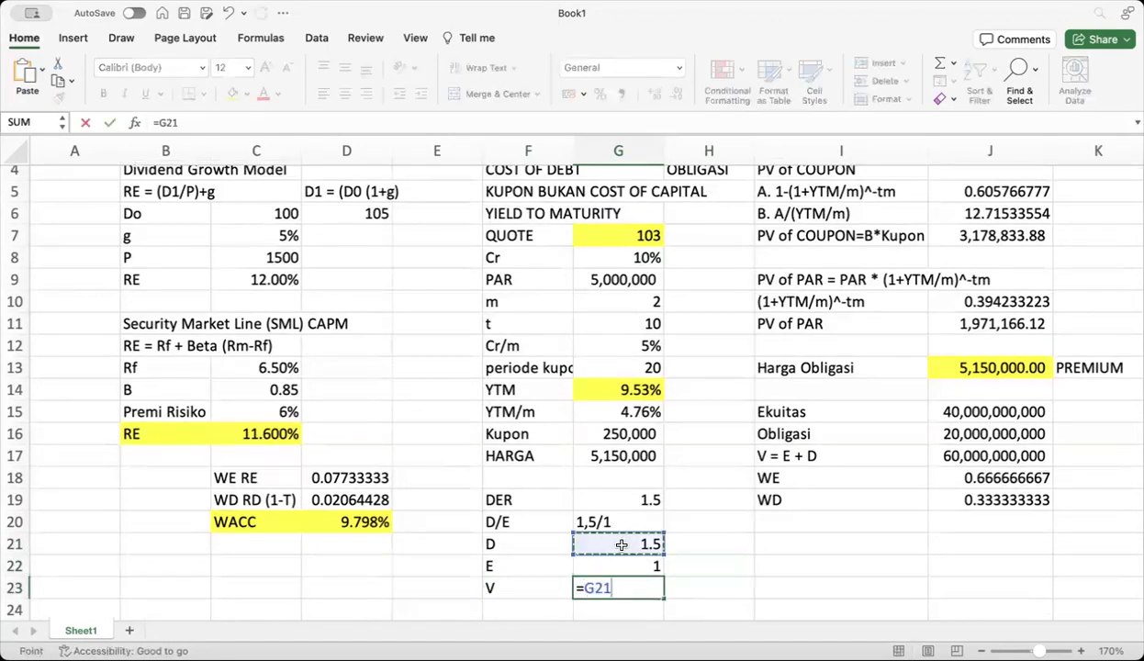
text(+)
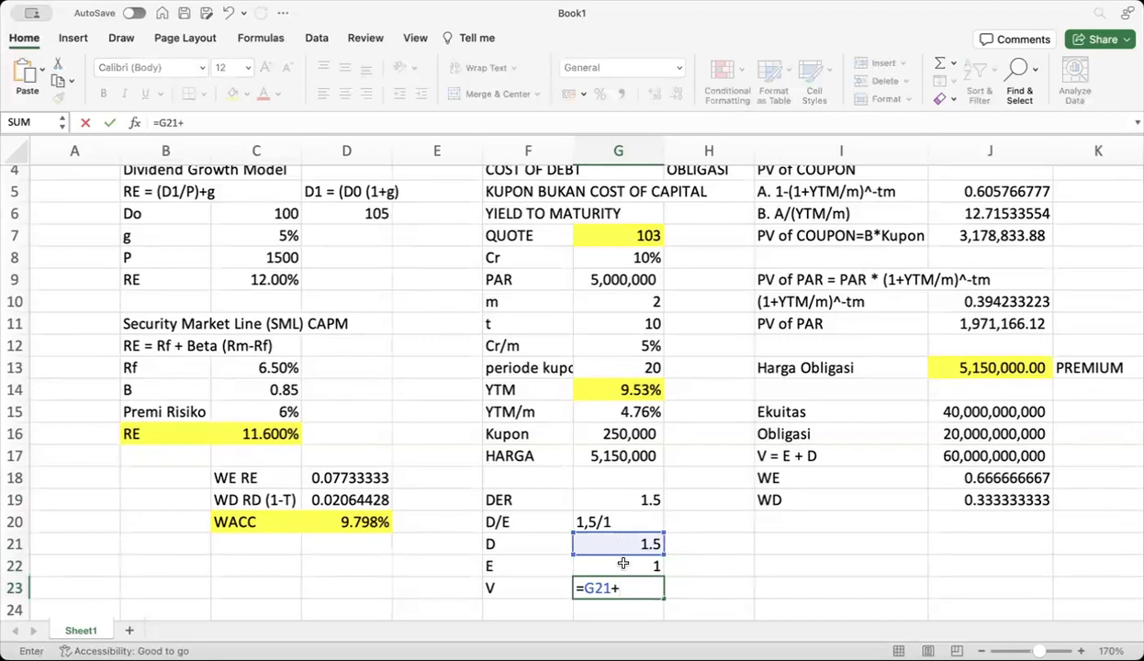
click(622, 564)
key(Return)
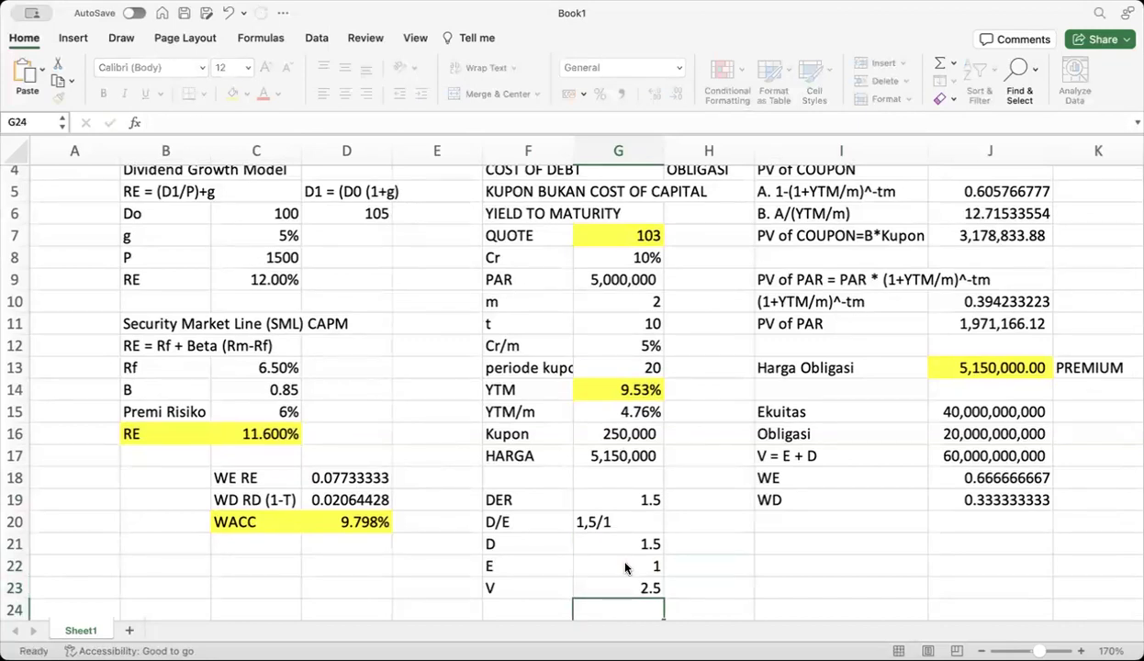
click(633, 589)
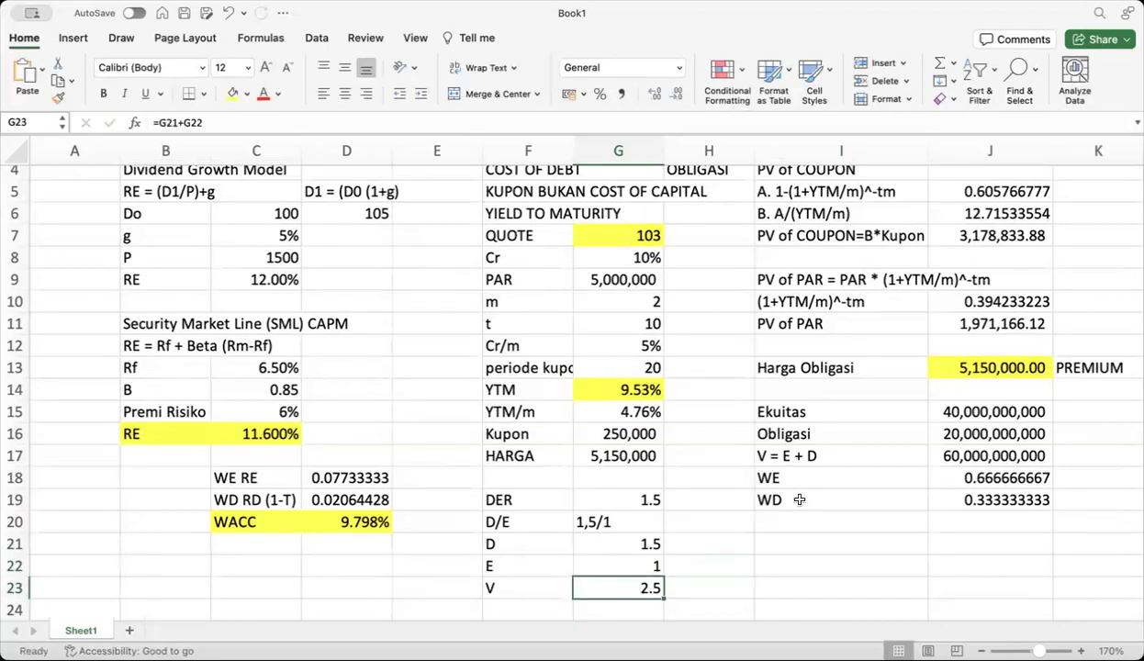
Make WE in J18 equal =G22/G23, giving 0.4
click(1006, 471)
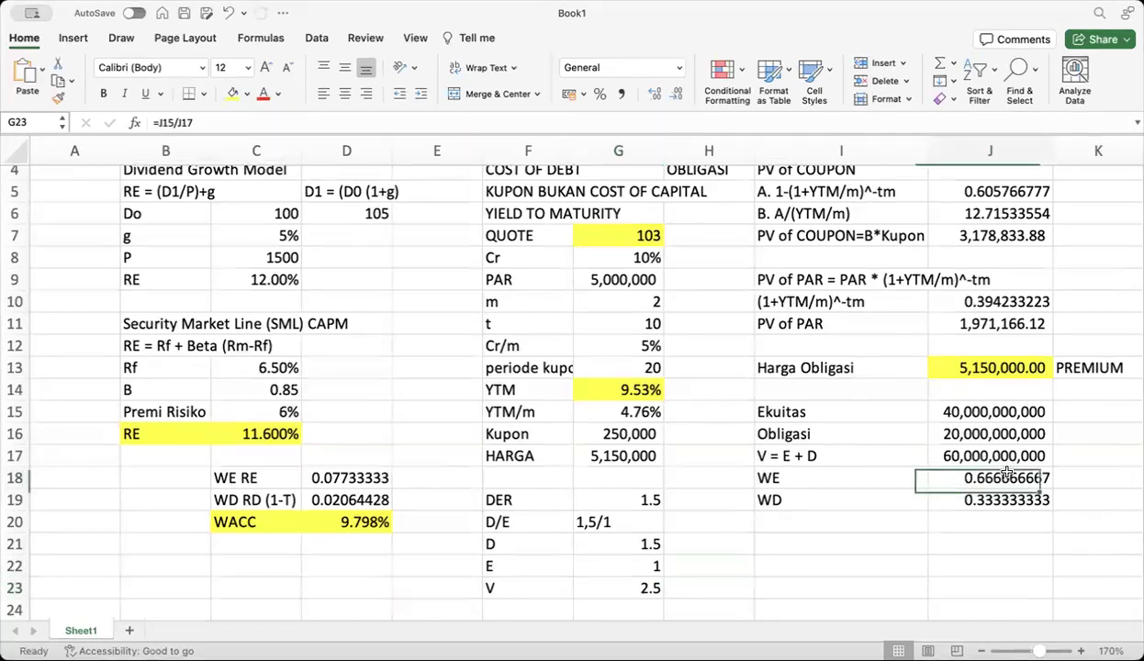
text(=)
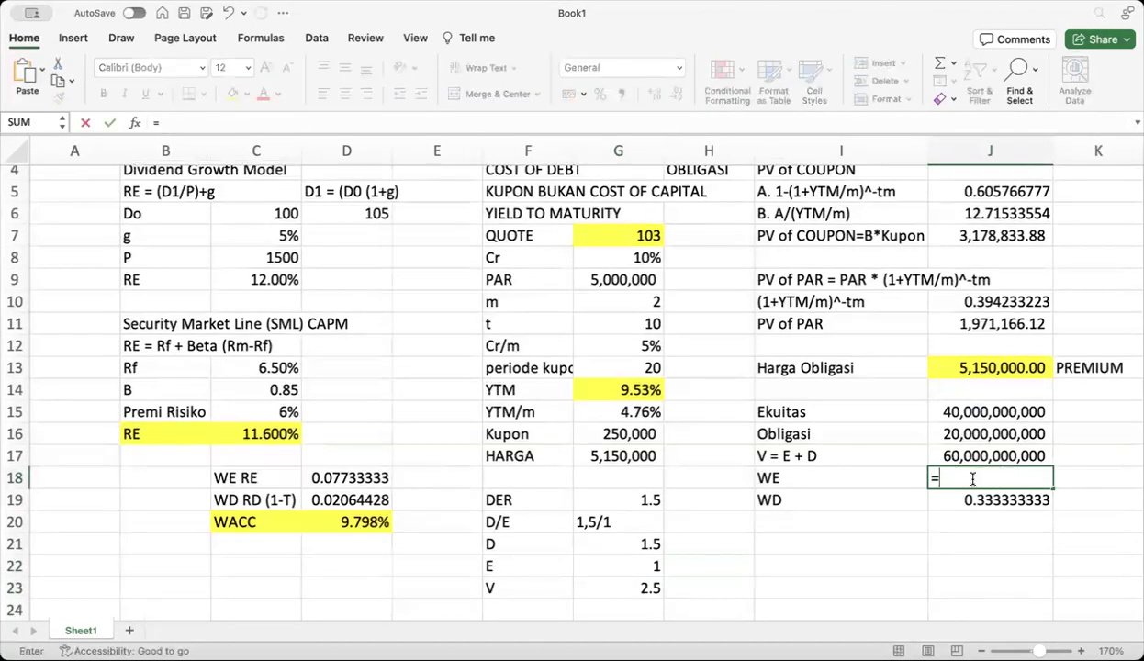
click(645, 566)
text(/)
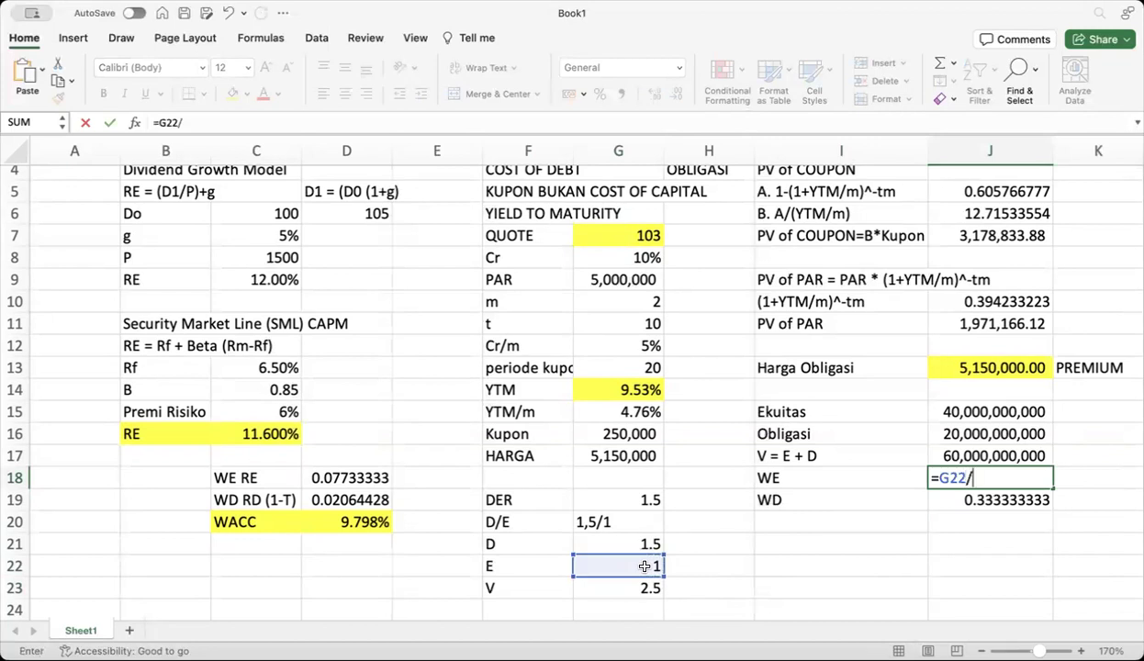
click(629, 587)
key(Return)
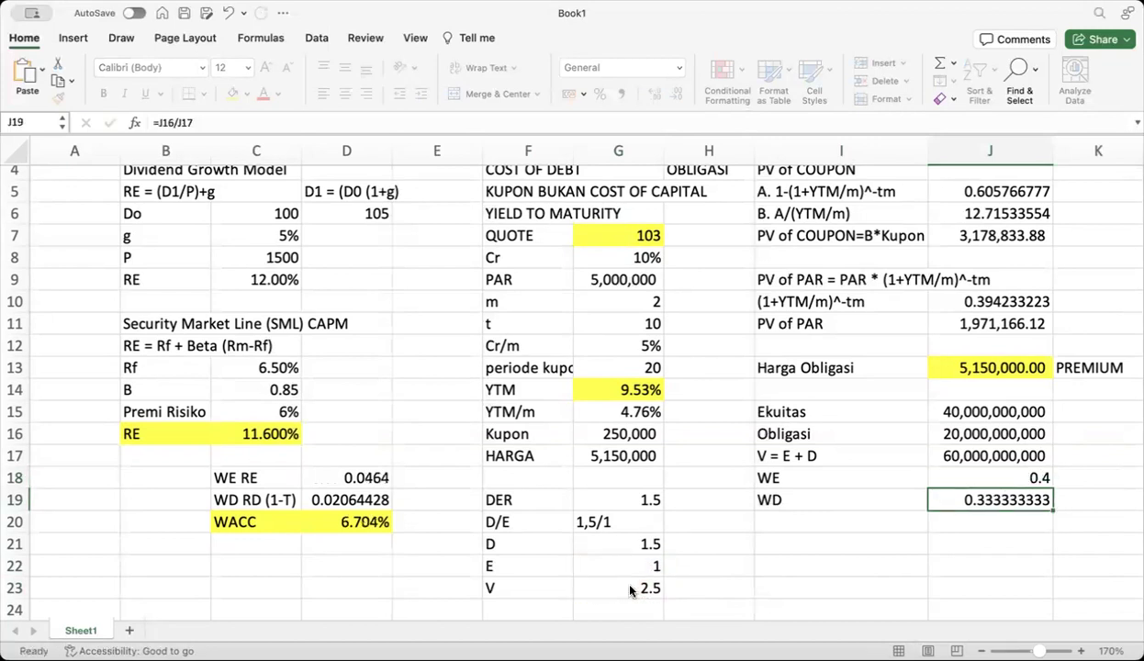
Make WD in J19 equal =G21/G23, giving 0.6
text(=)
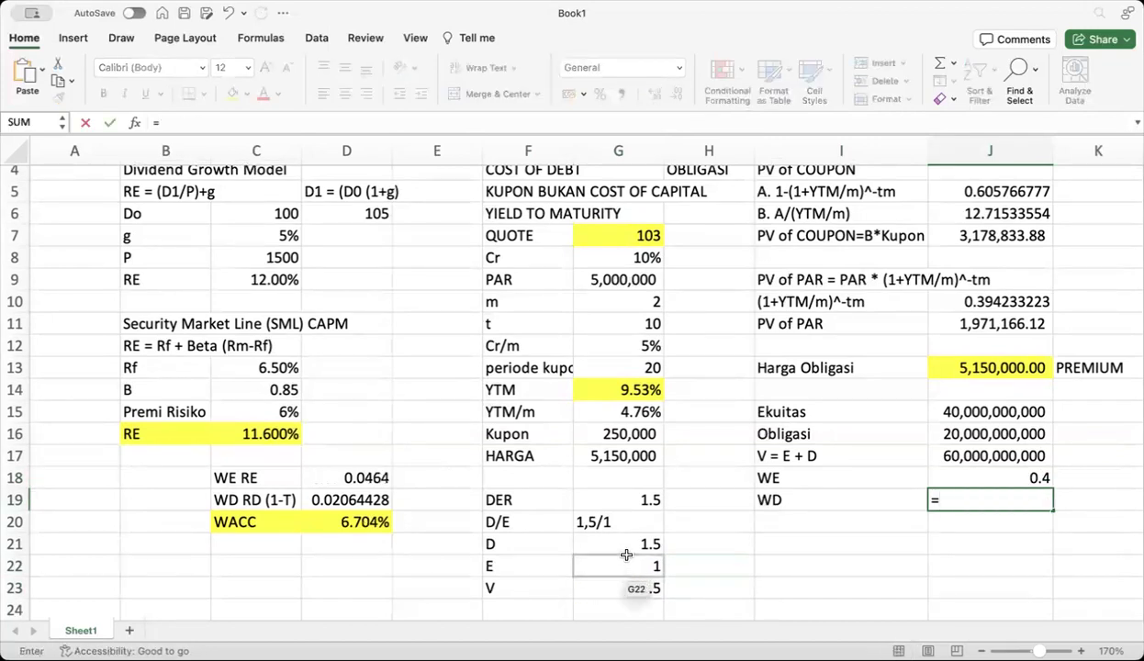
click(628, 548)
text(/)
click(622, 586)
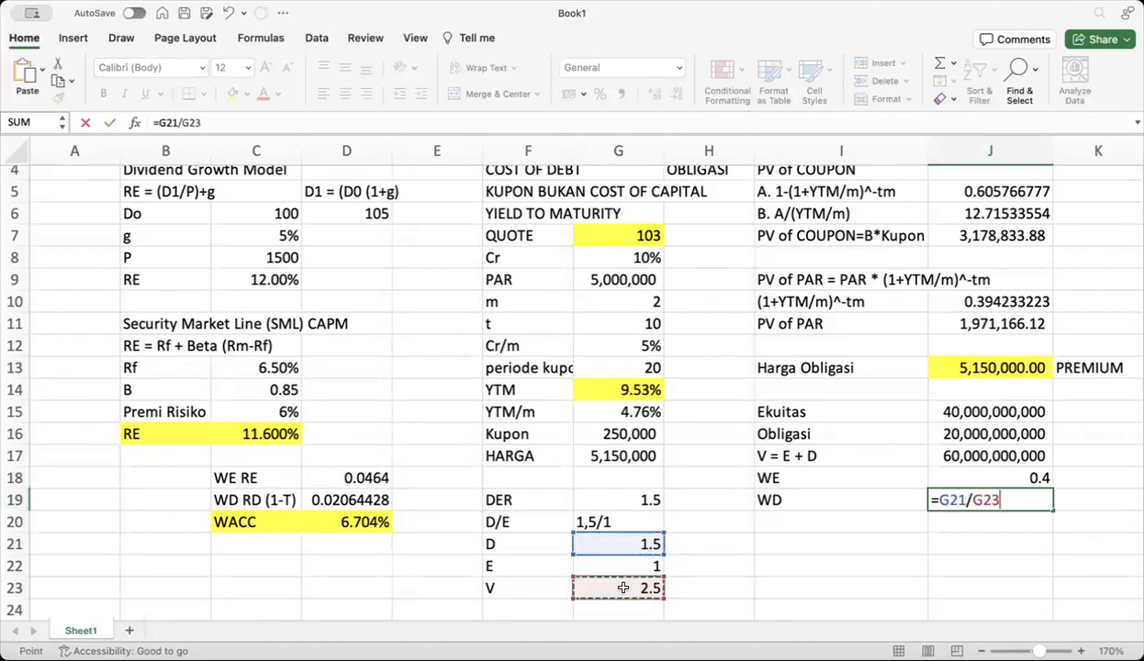
key(Return)
drag(347, 474, 357, 518)
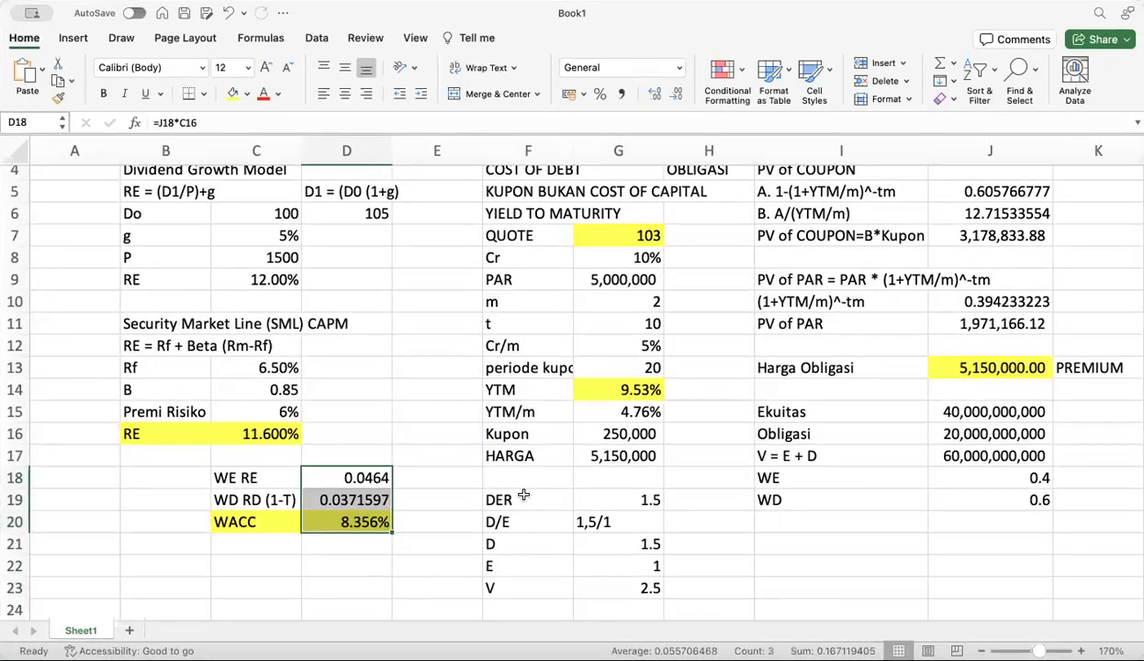
drag(524, 495, 633, 495)
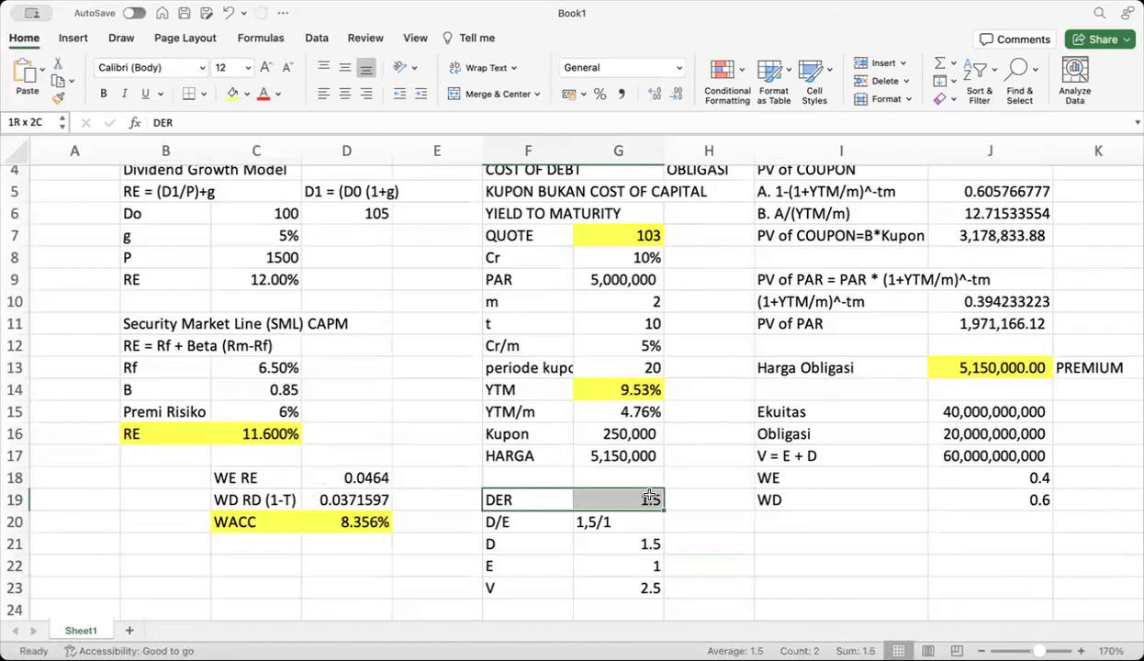
Fill the DER input row F19:G19 with yellow
click(233, 94)
drag(818, 411, 962, 425)
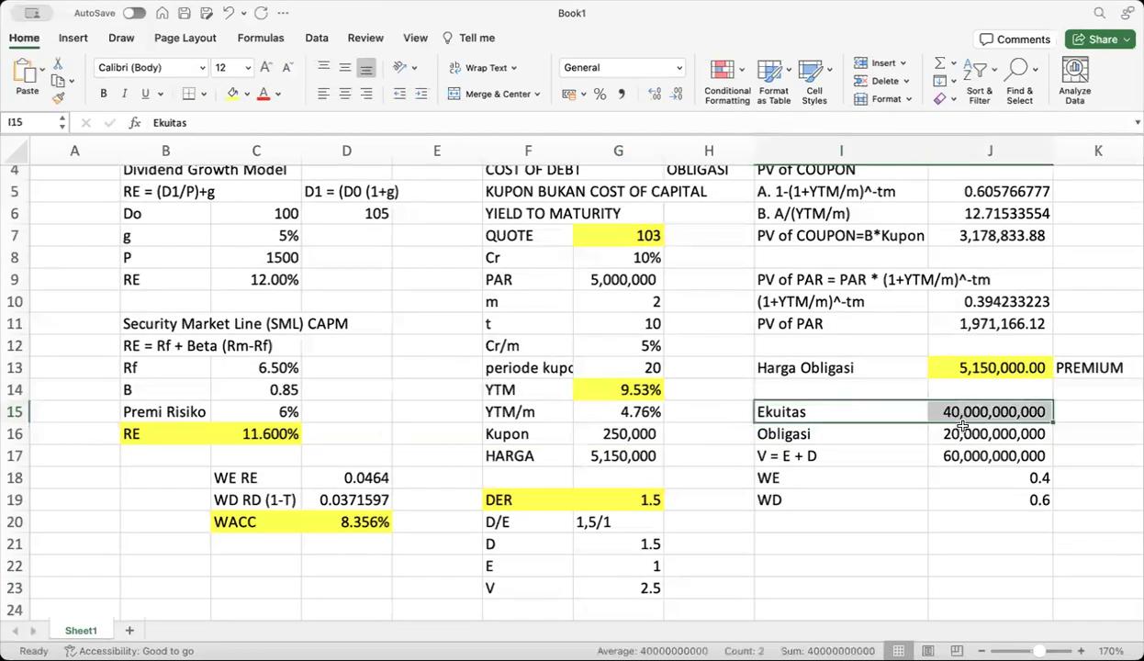
click(962, 425)
click(506, 499)
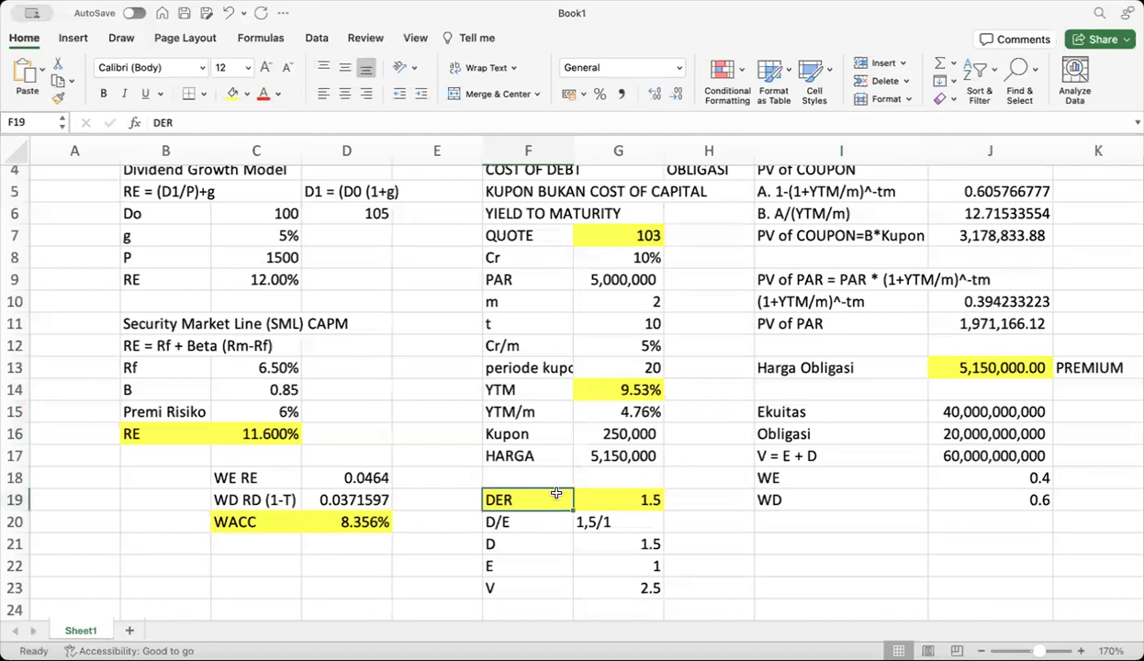
click(650, 501)
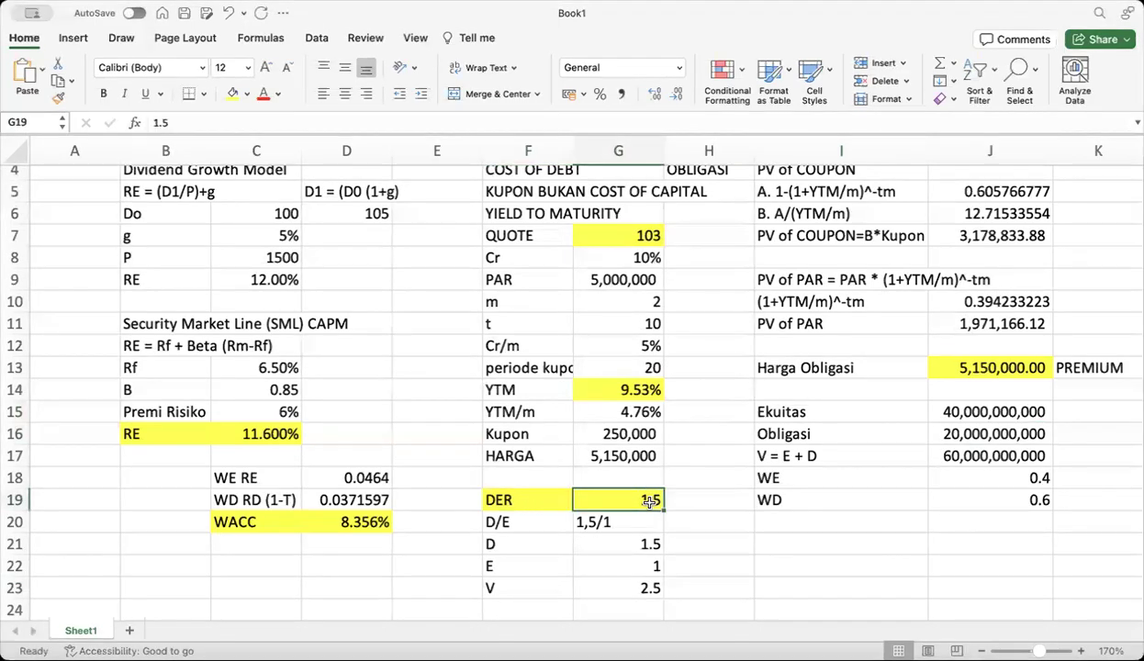
click(579, 525)
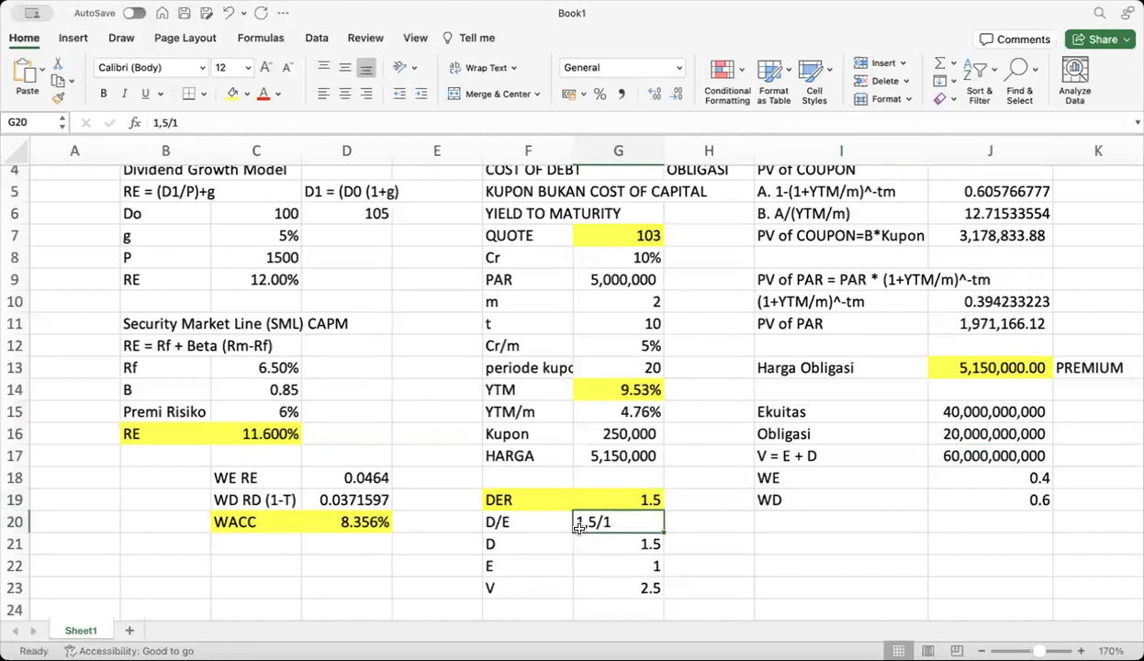
Relabel F19 as DR and F20 as D/V, setting both values to 0.35
click(523, 498)
text(DR)
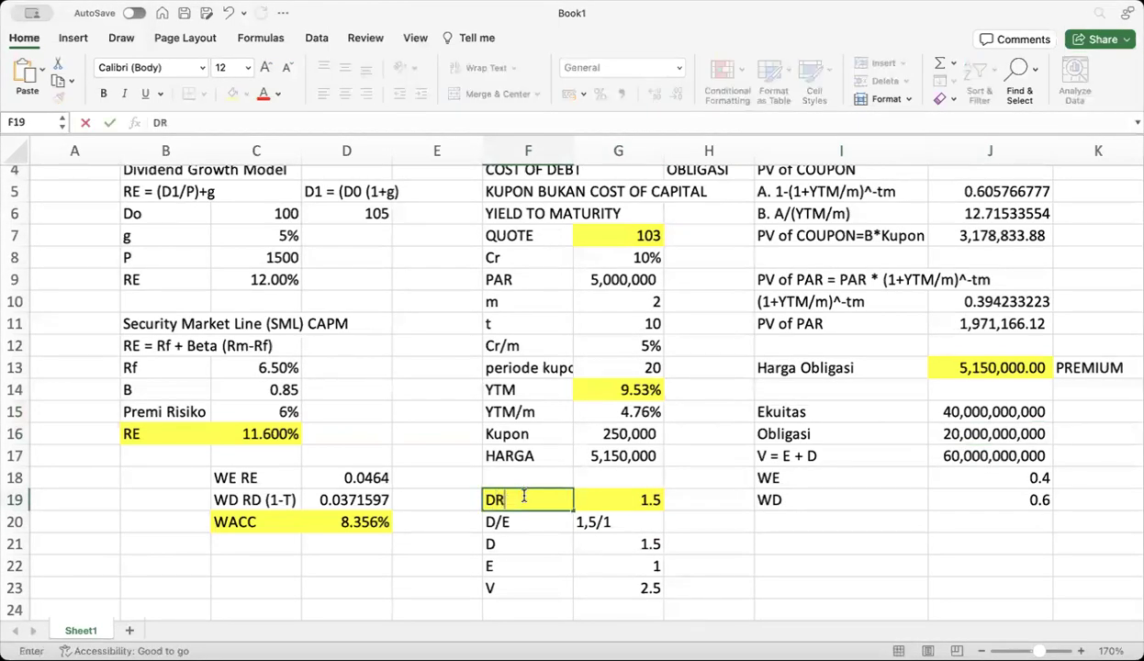
click(622, 502)
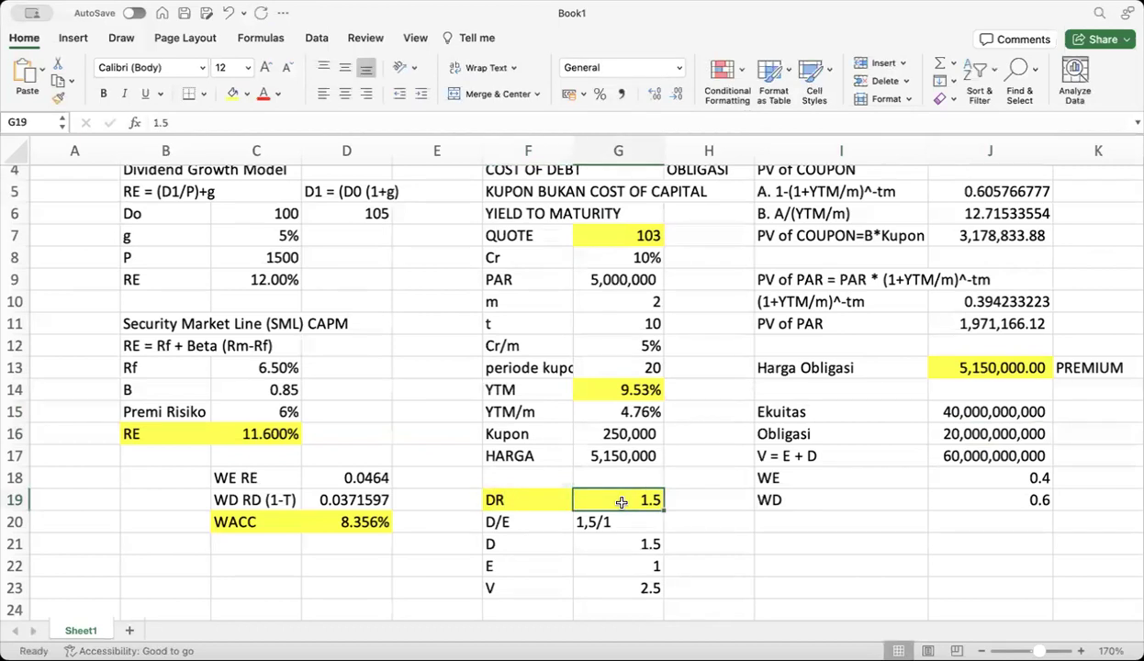
text(0.35)
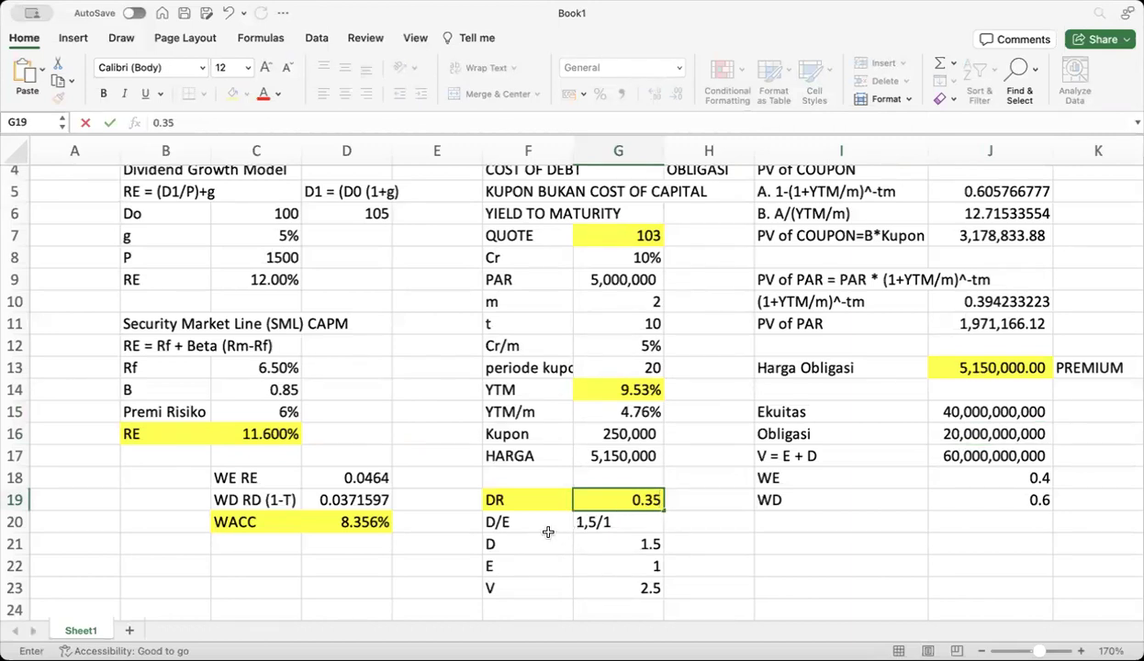
click(532, 522)
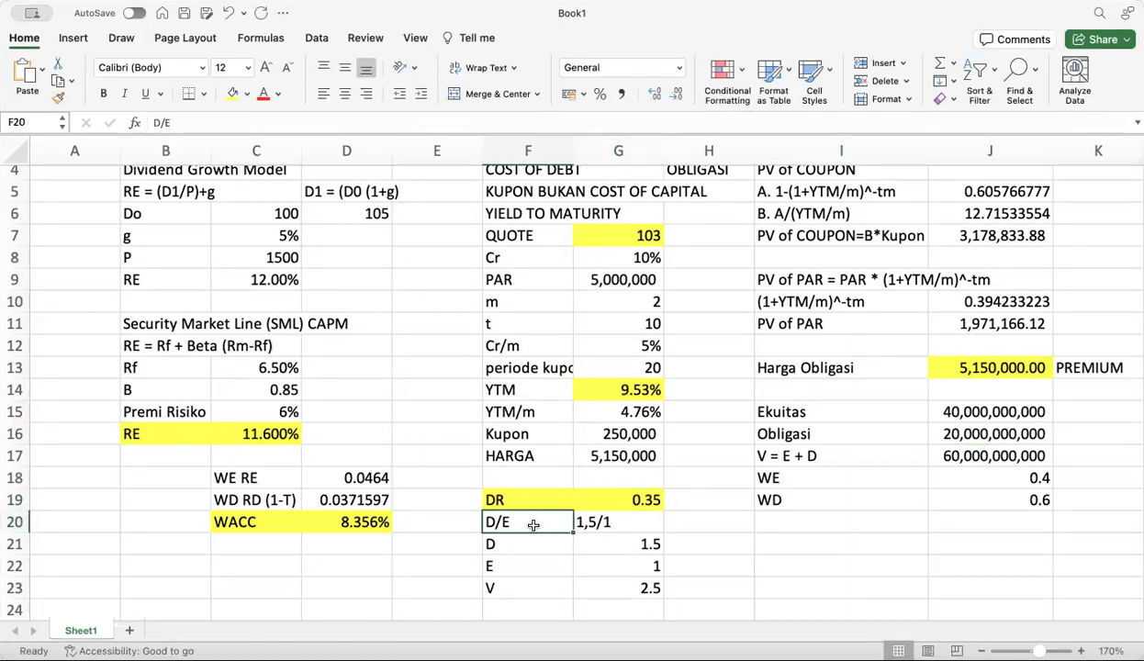
text(D/)
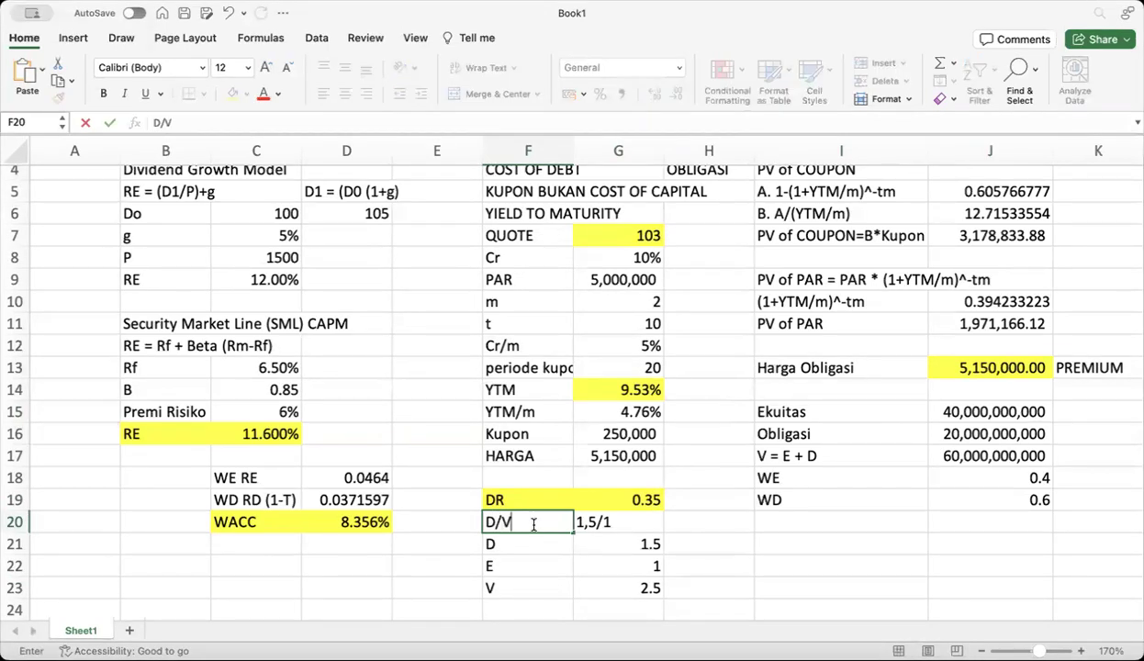
click(592, 522)
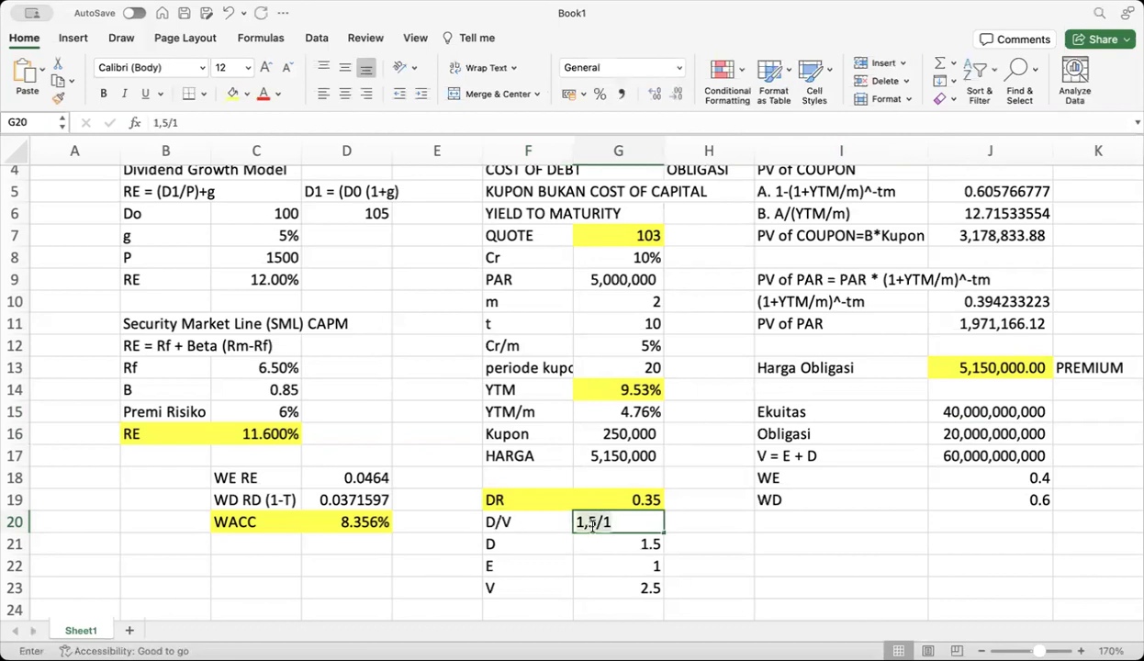
text(0.35)
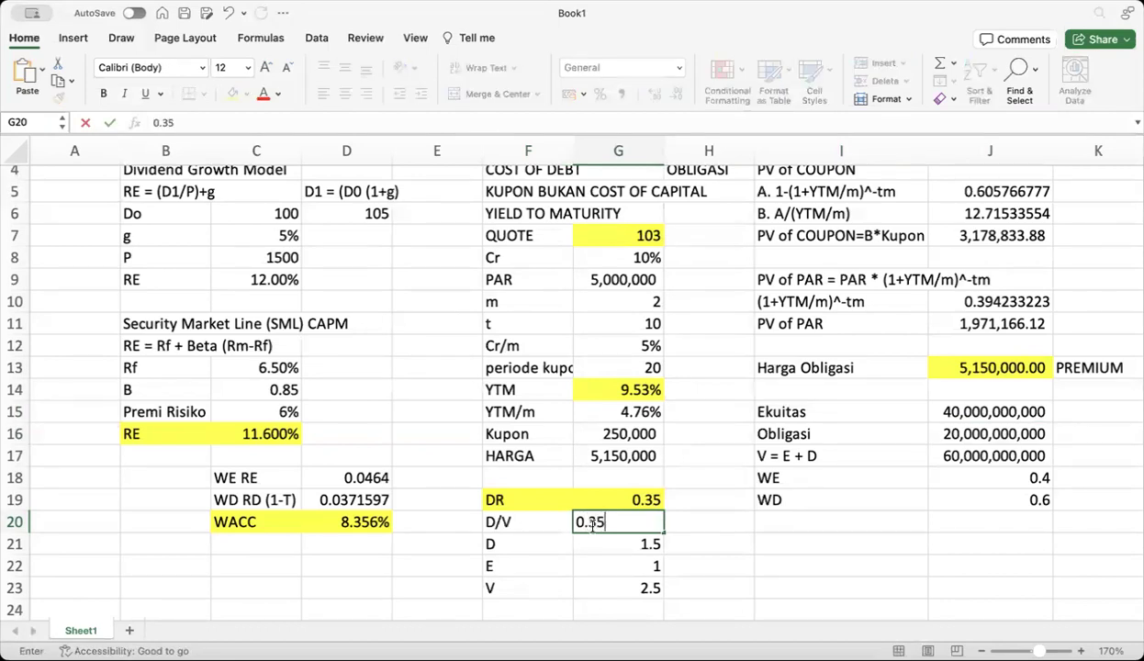
key(Return)
Link WD in J19 to the DR value (=G19) and set WE in J18 to =1-J19
click(532, 543)
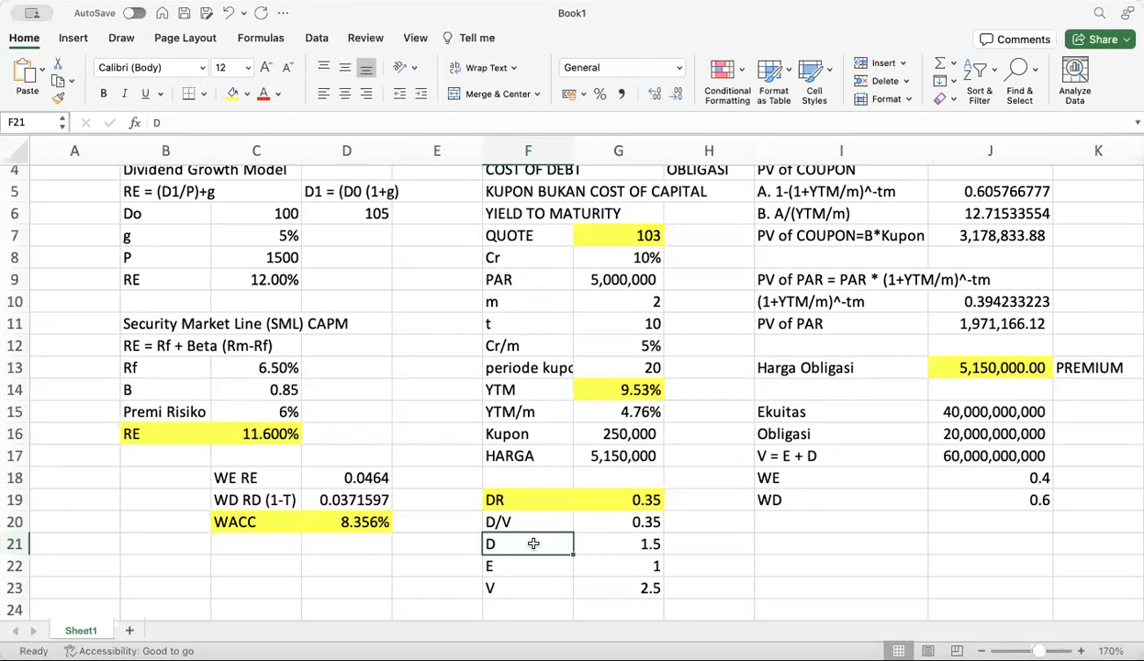
click(1026, 501)
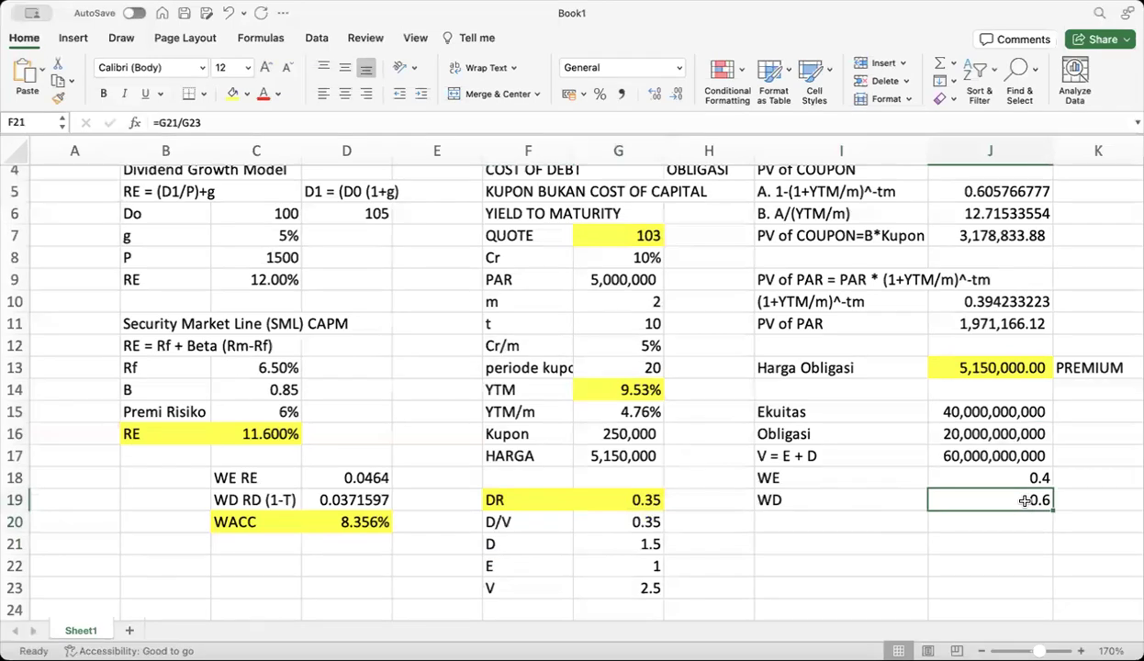
text(=)
click(618, 496)
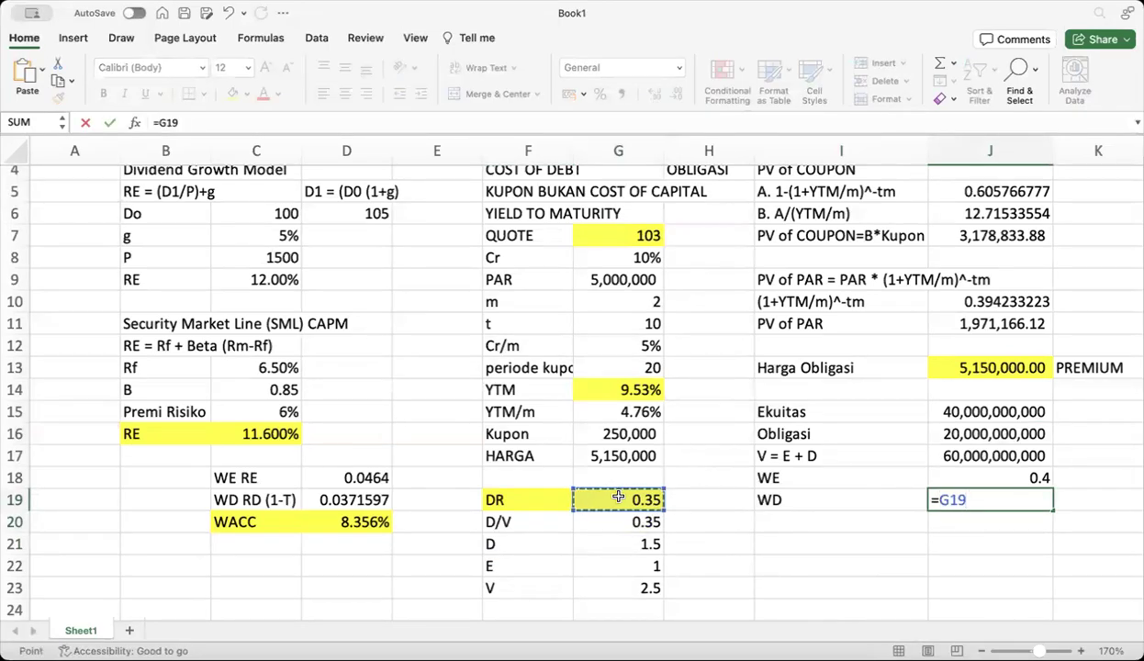
key(Return)
click(967, 476)
text(=1)
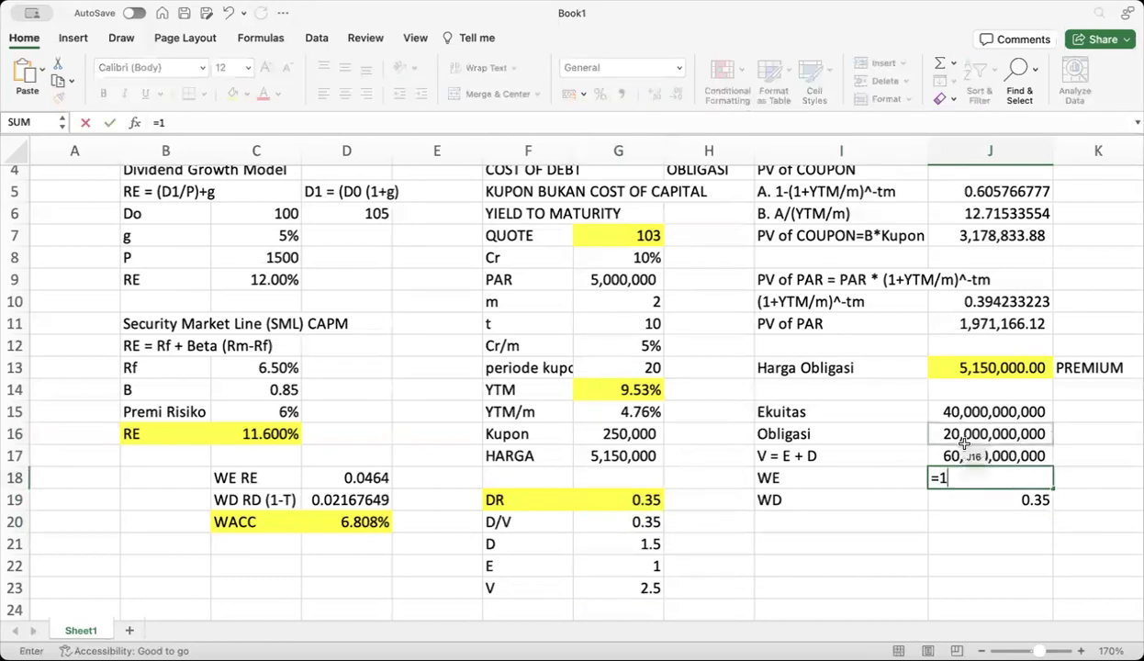
click(964, 500)
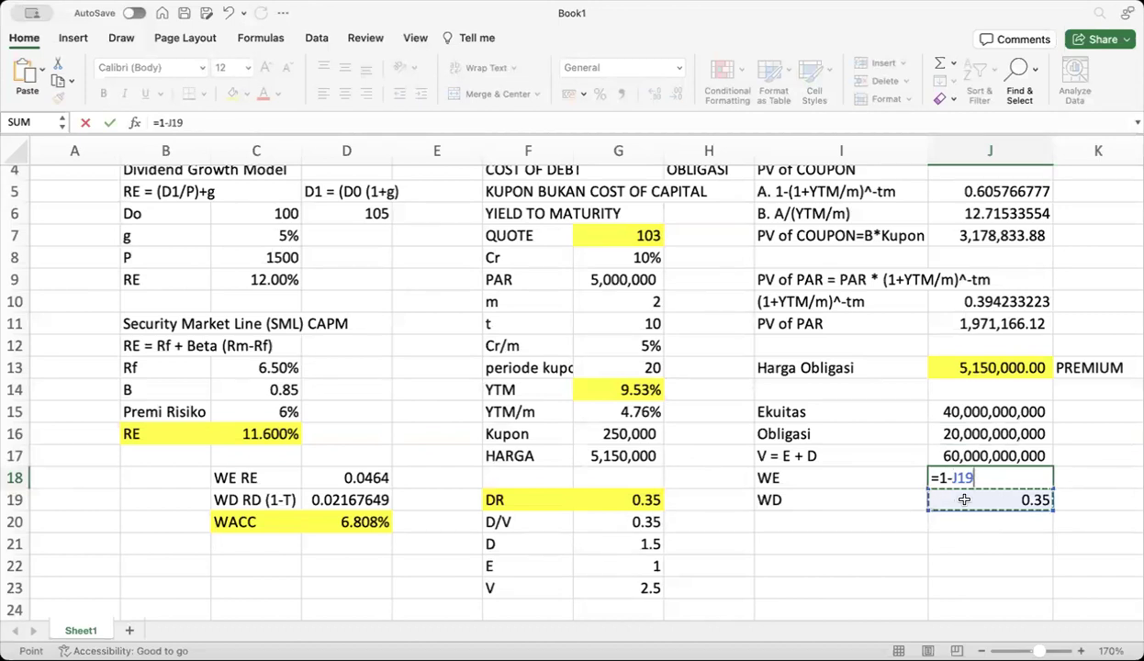
key(Return)
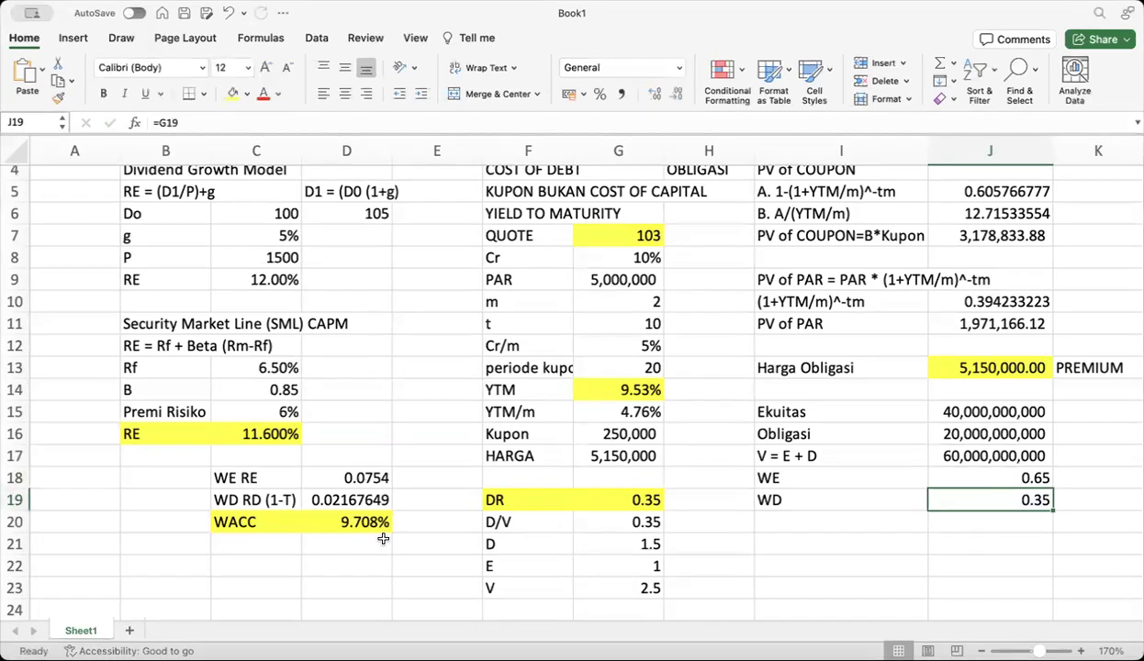
click(779, 549)
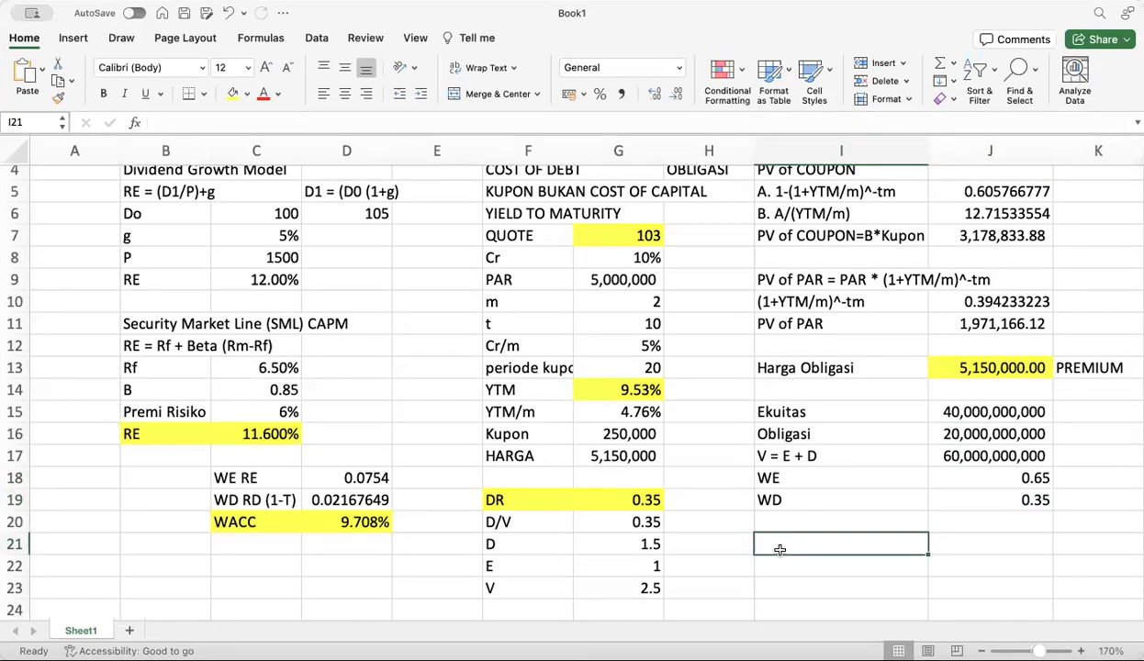
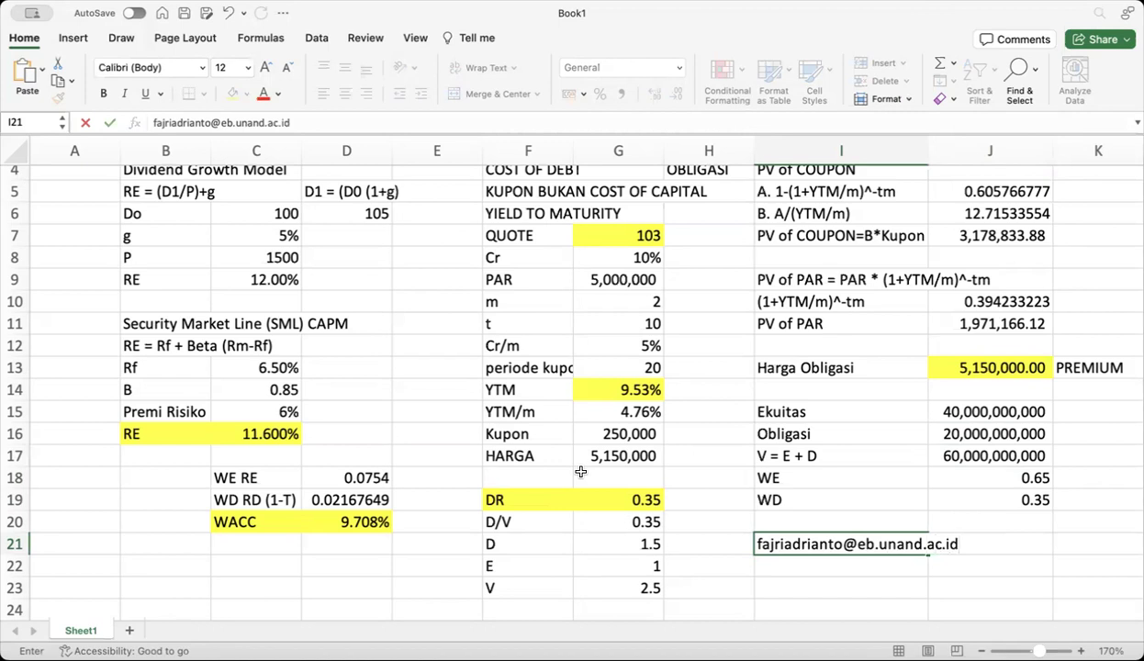
key(Return)
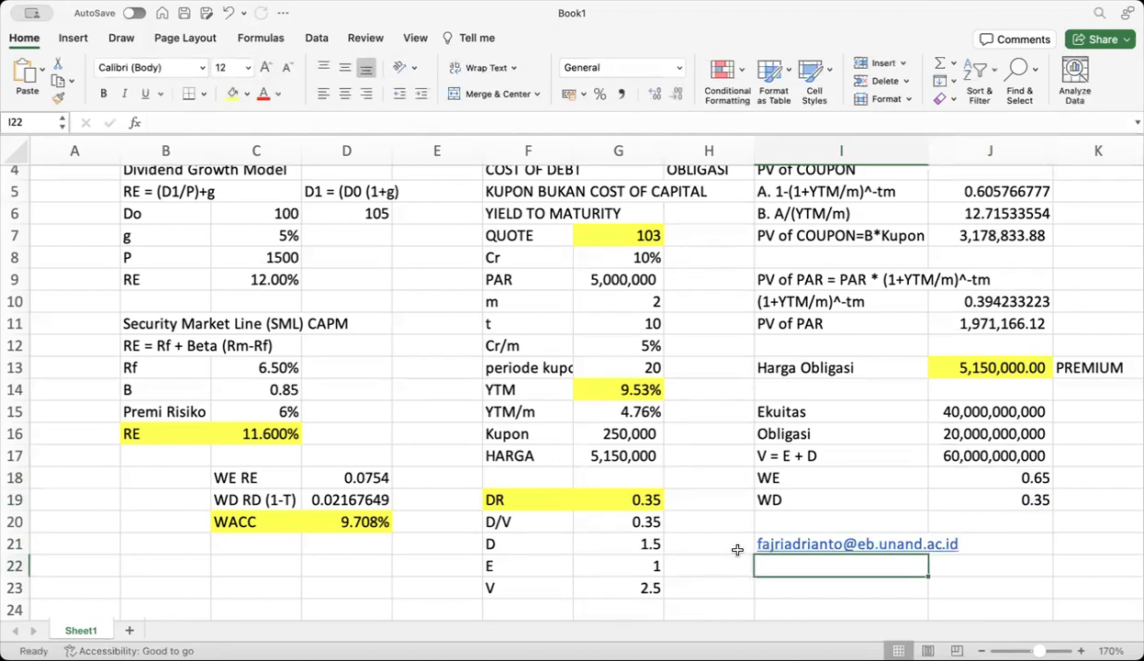